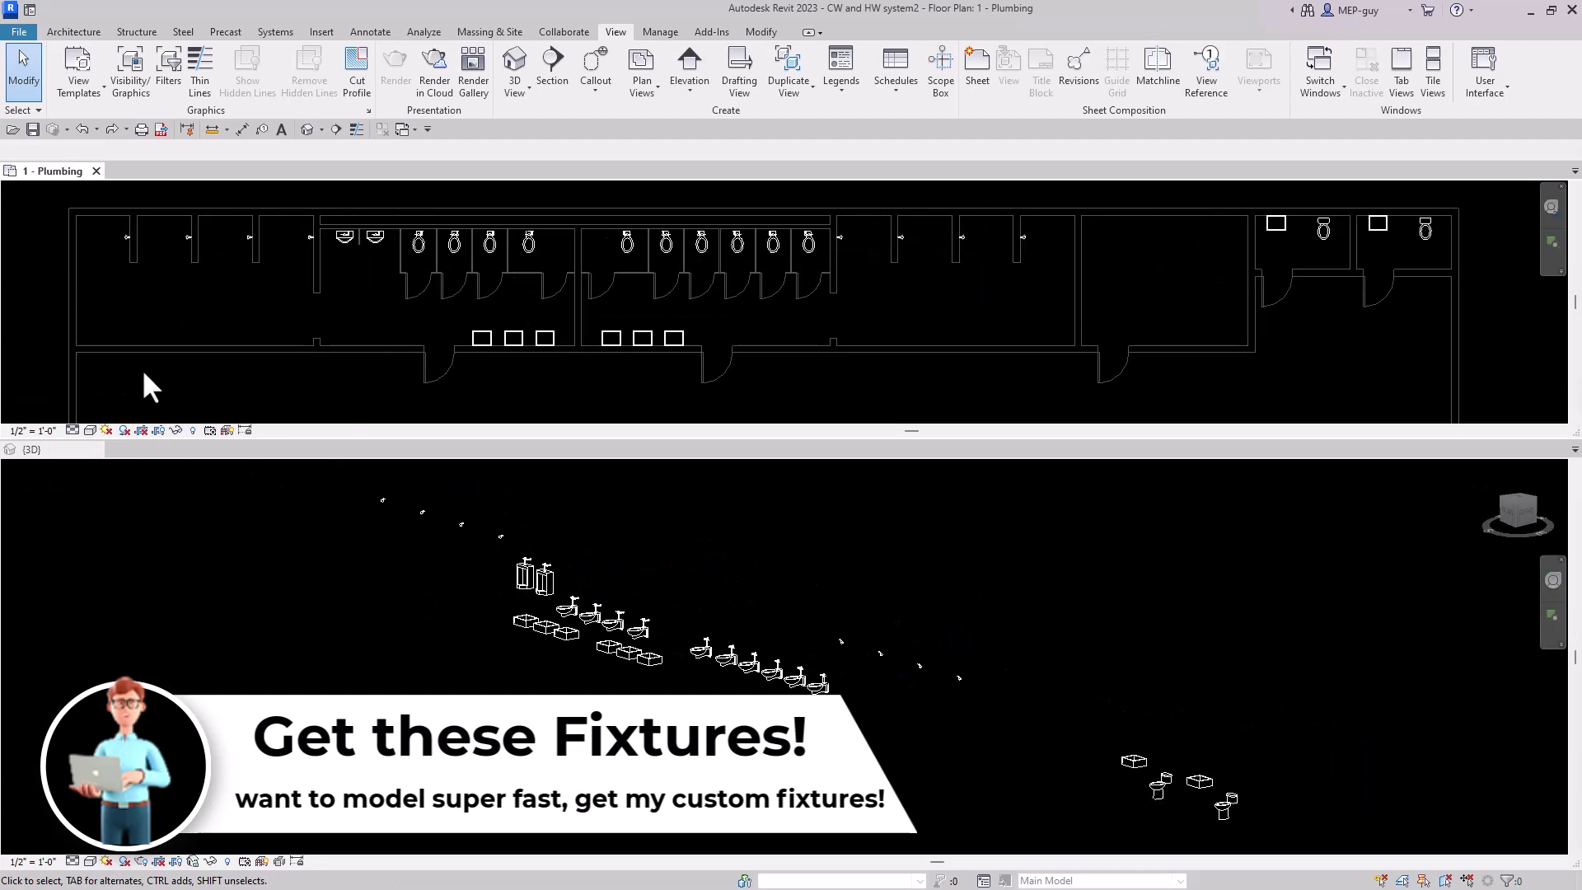
# Draw a 1/2" pipe main at 9' 0" elevation, starting below the leftmost room and running along the building to the far-right restroom.
pyautogui.press('p')
pyautogui.press('i')
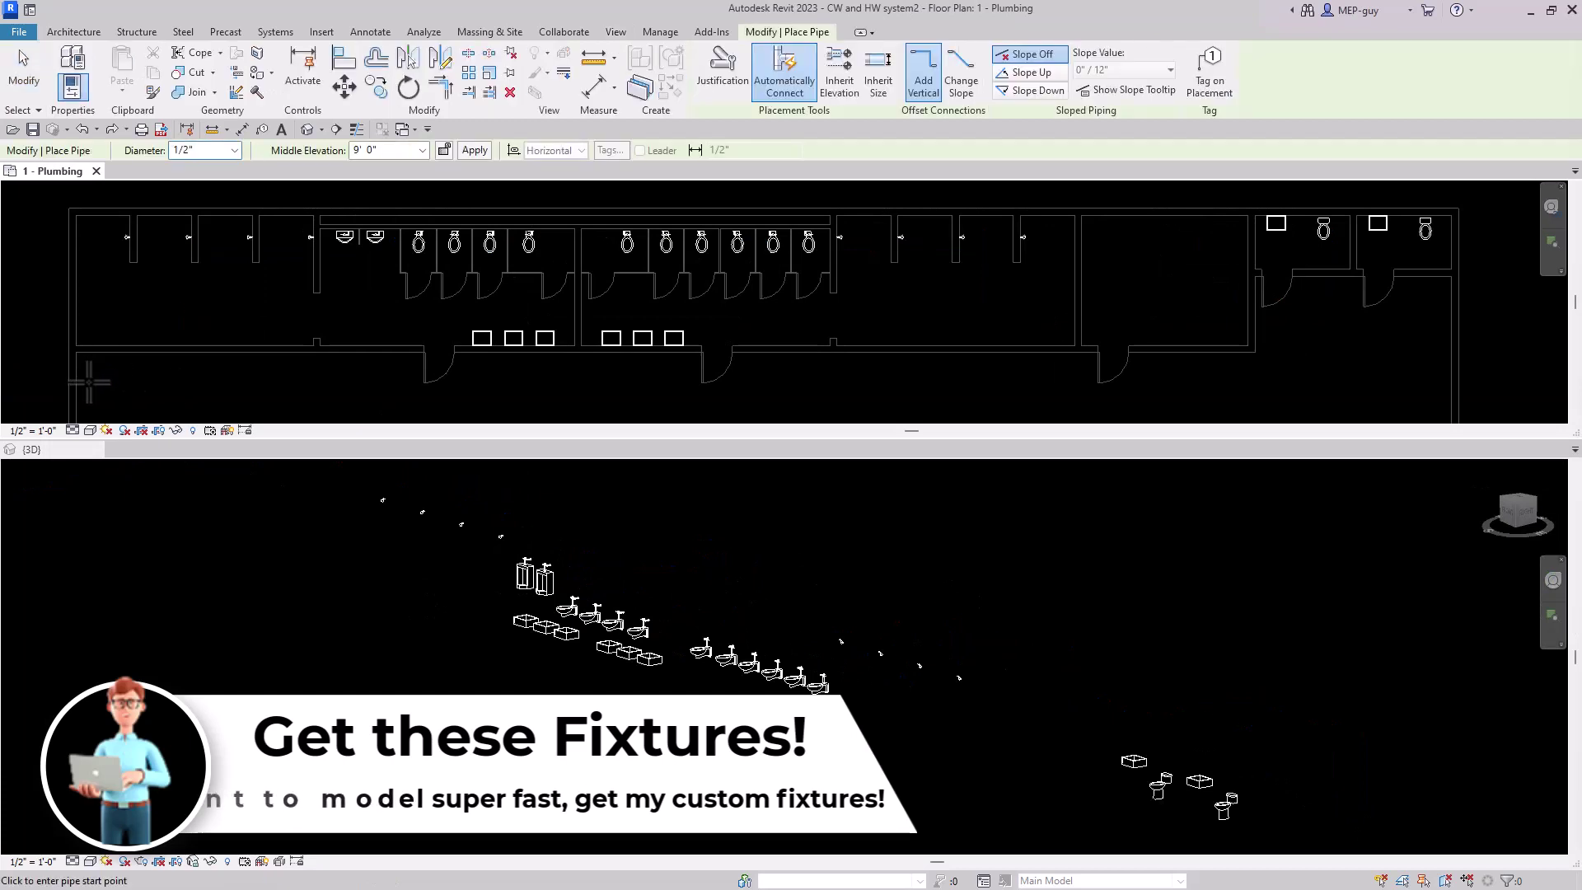
pyautogui.click(88, 383)
pyautogui.click(88, 306)
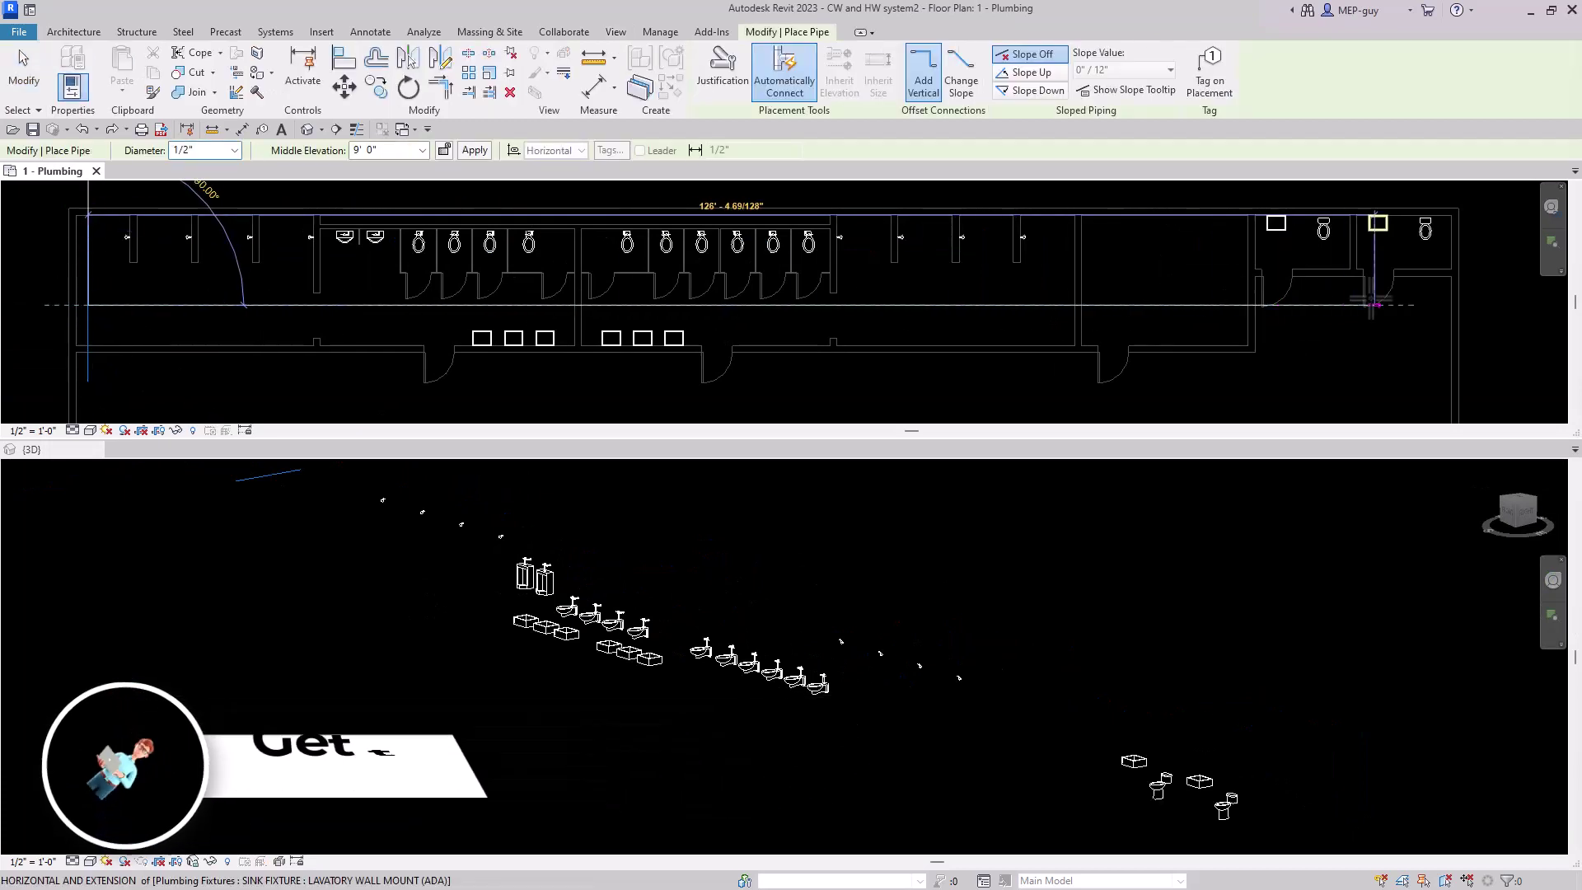
pyautogui.click(1401, 306)
pyautogui.press('Escape')
pyautogui.press('Escape')
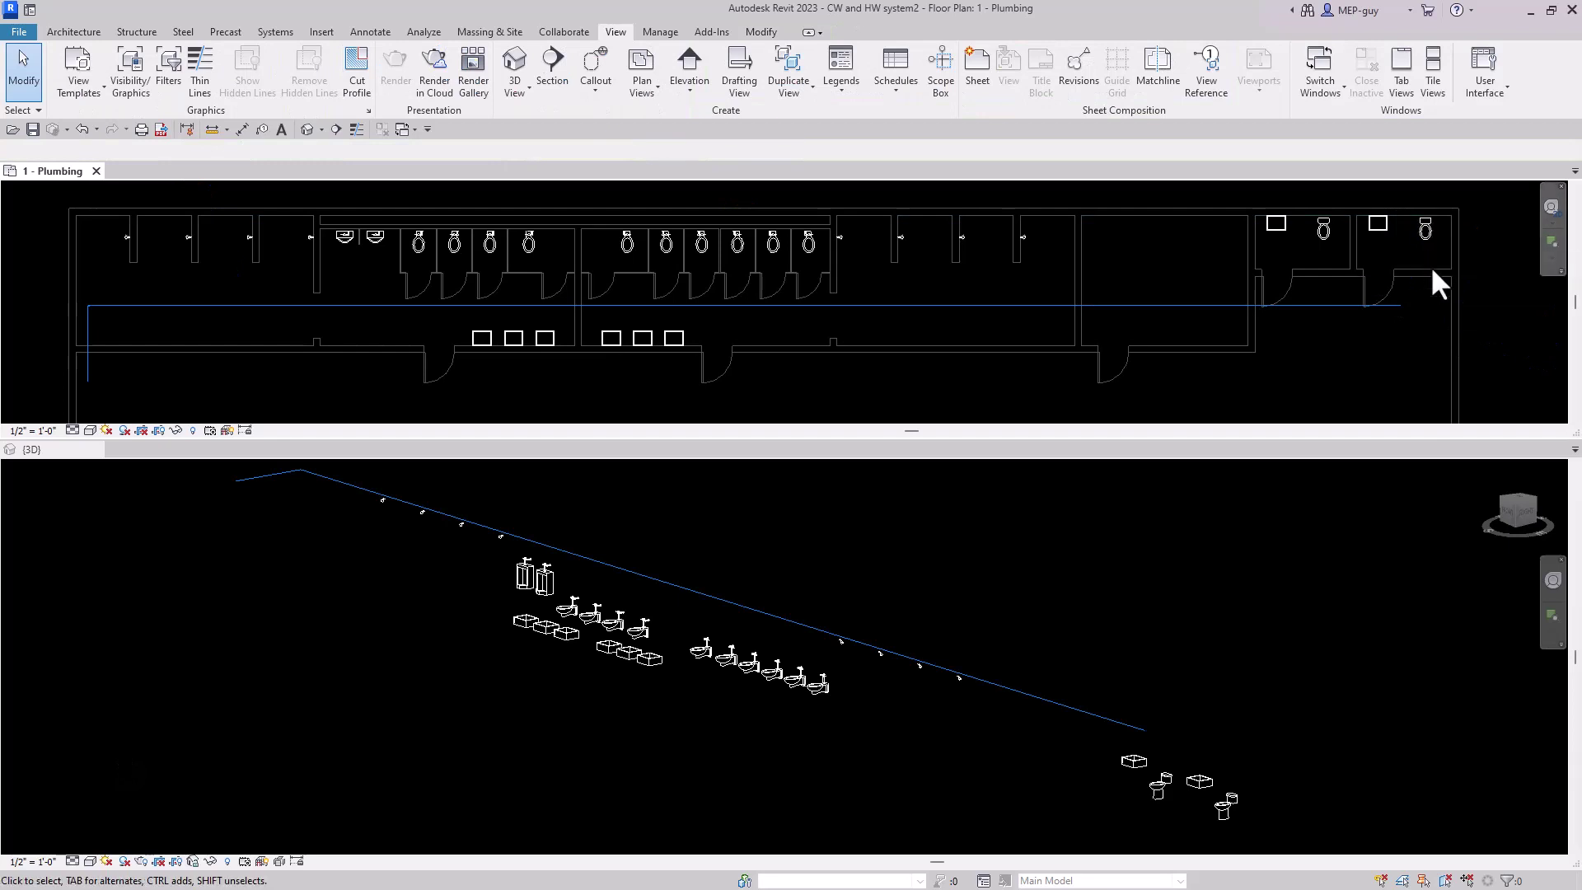
# Connect the rightmost toilet to the pipe main using Connector 5, Domestic Cold Water, 1/2".
pyautogui.click(1425, 234)
pyautogui.press('c')
pyautogui.press('i')
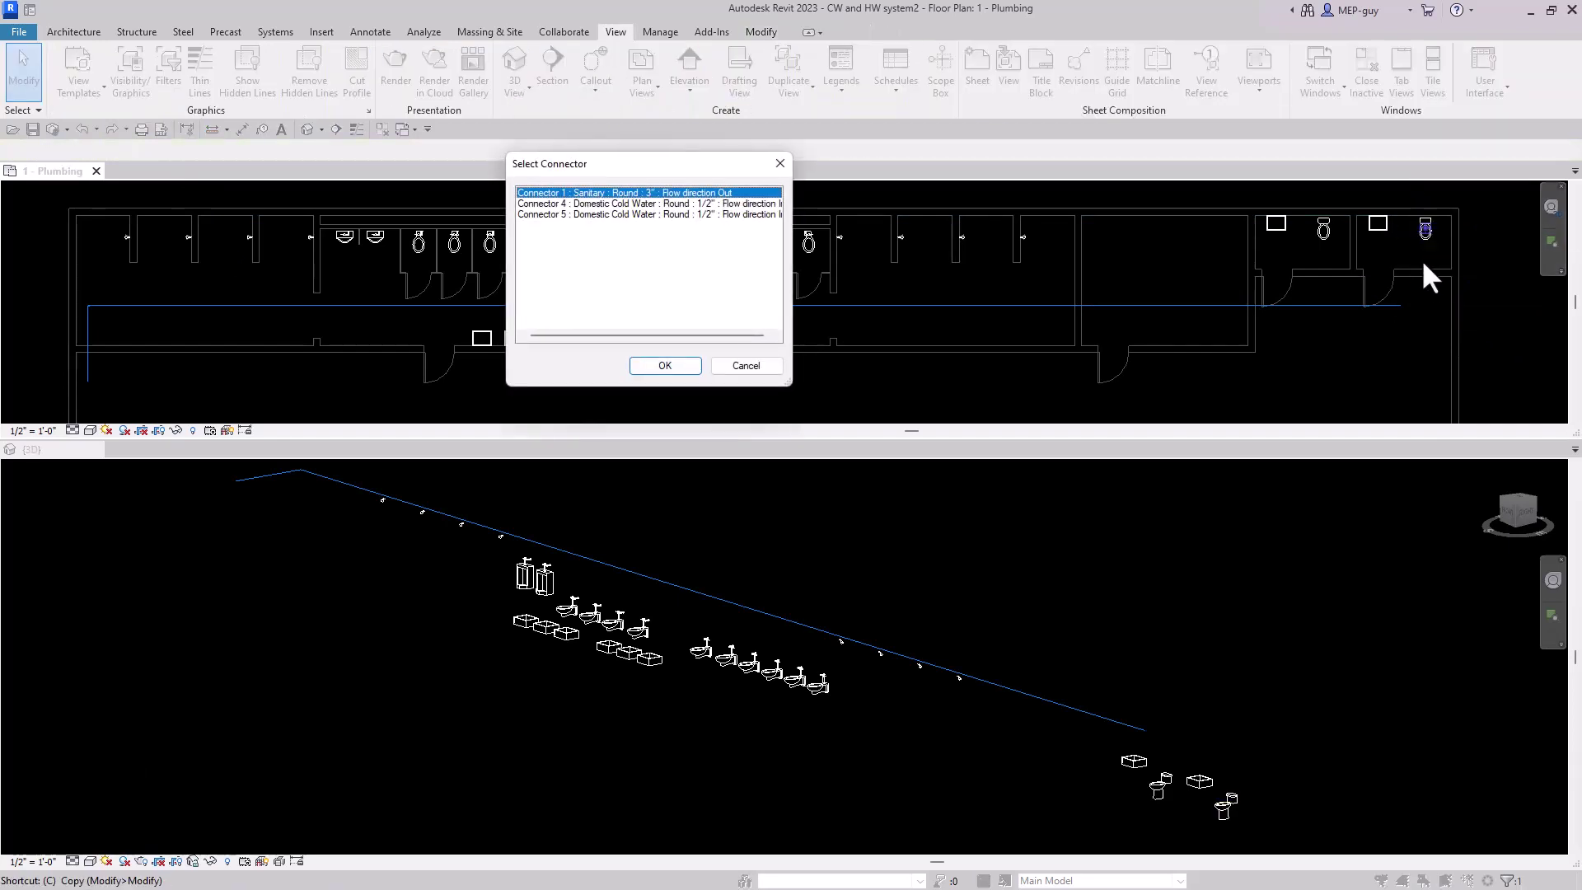
pyautogui.click(689, 214)
pyautogui.click(682, 366)
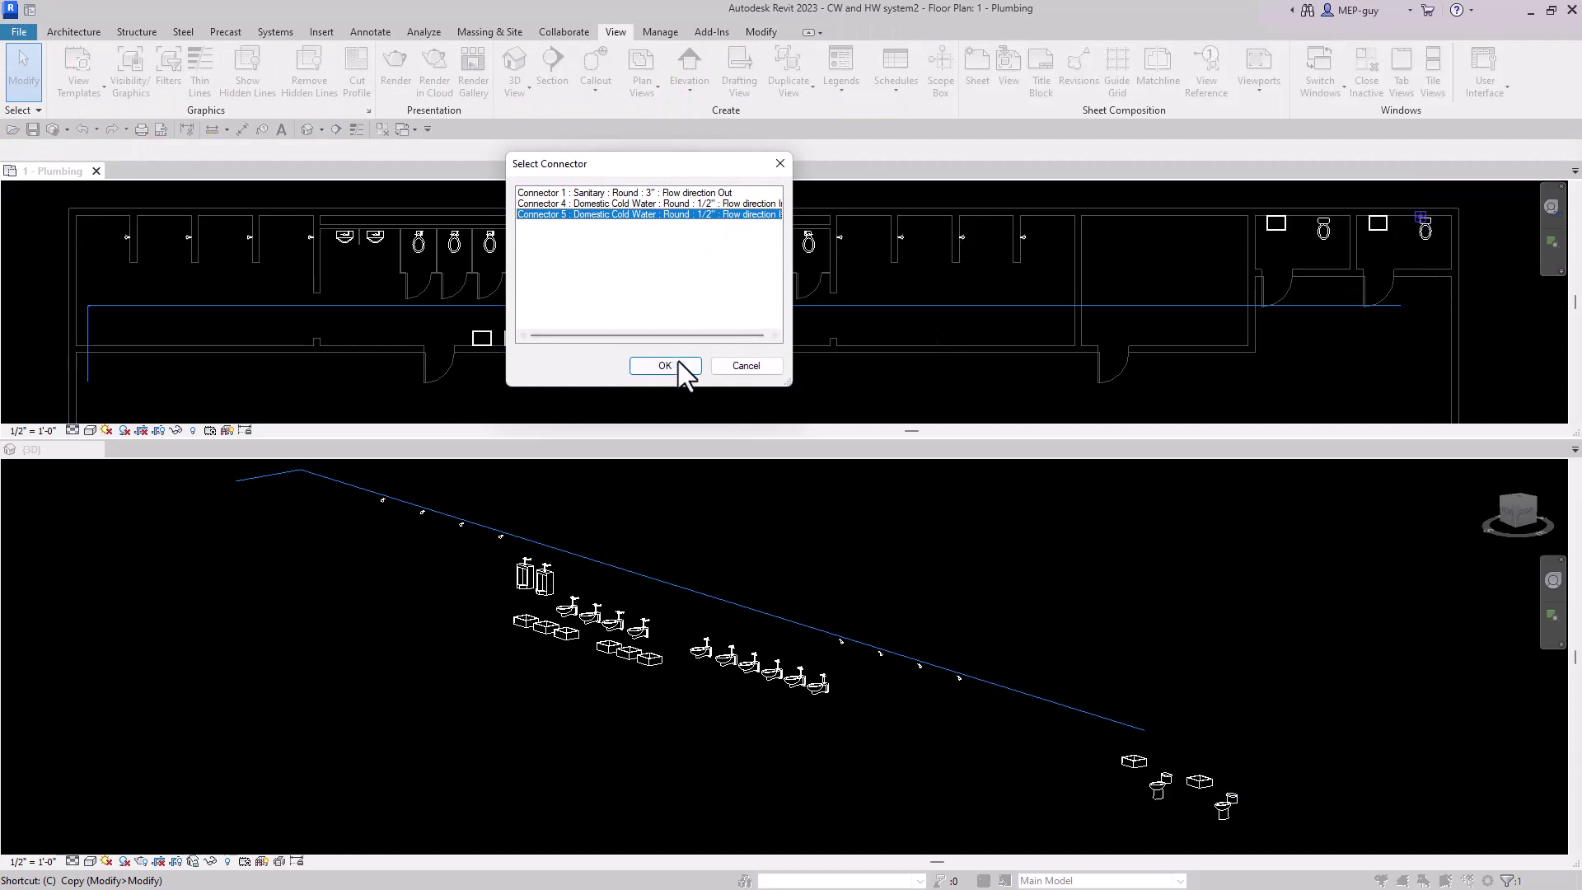
pyautogui.click(1369, 323)
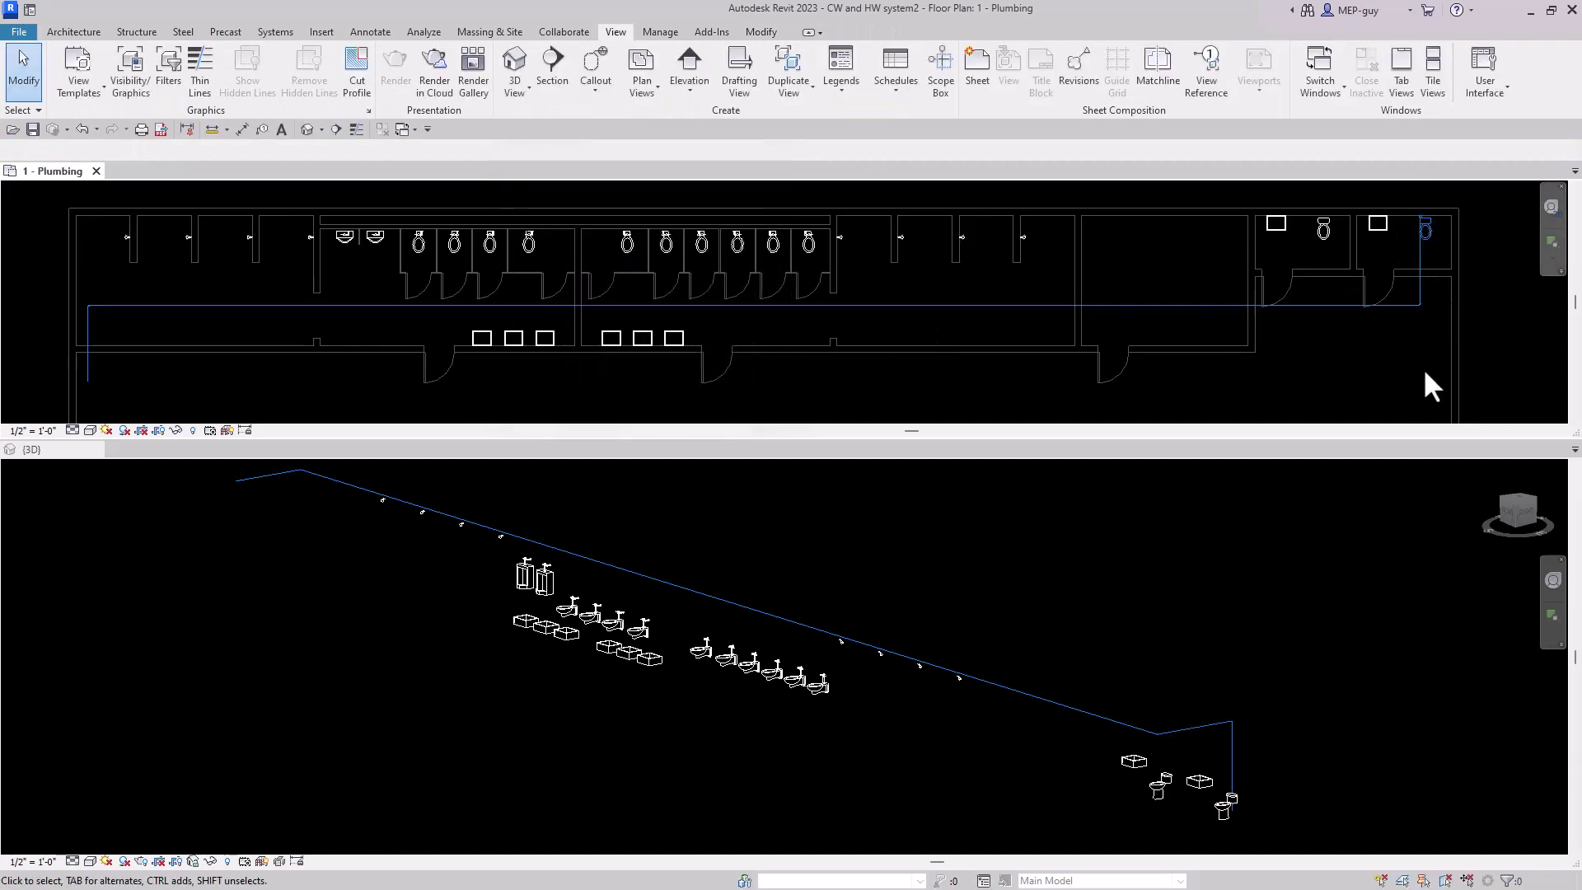
# Connect the lavatory in the far-right restroom to the main through Connector 5, Domestic Cold Water, 1/2".
pyautogui.click(1378, 222)
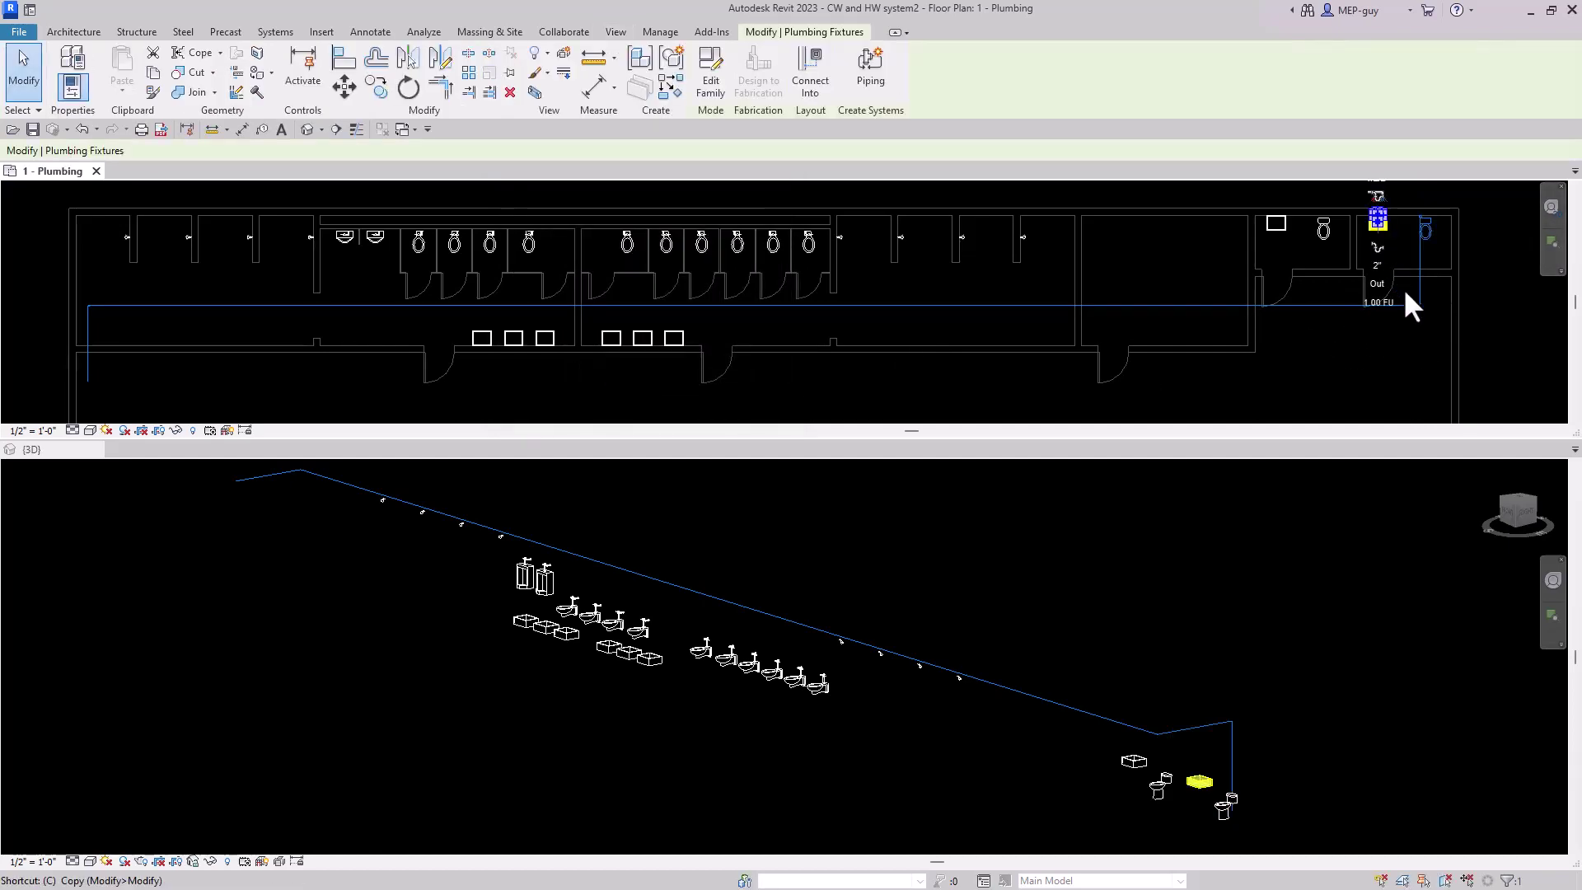
pyautogui.click(810, 75)
pyautogui.click(674, 226)
pyautogui.click(665, 365)
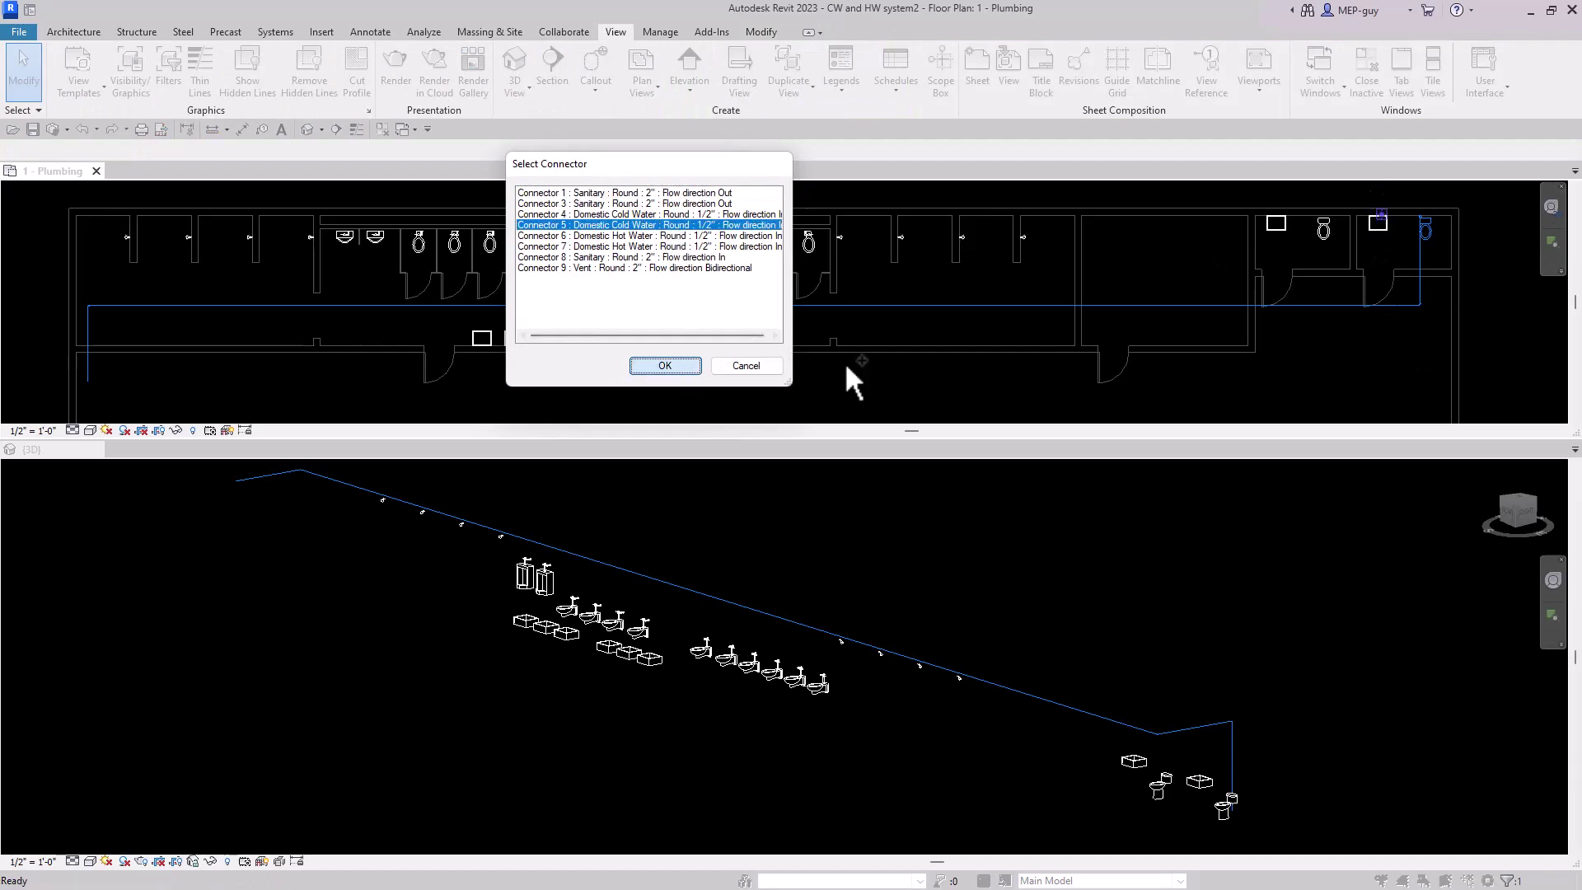
# Connect the toilet in the neighbouring single restroom to the main with its Connector 5 for Domestic Cold Water.
pyautogui.click(1328, 221)
pyautogui.press('c')
pyautogui.press('i')
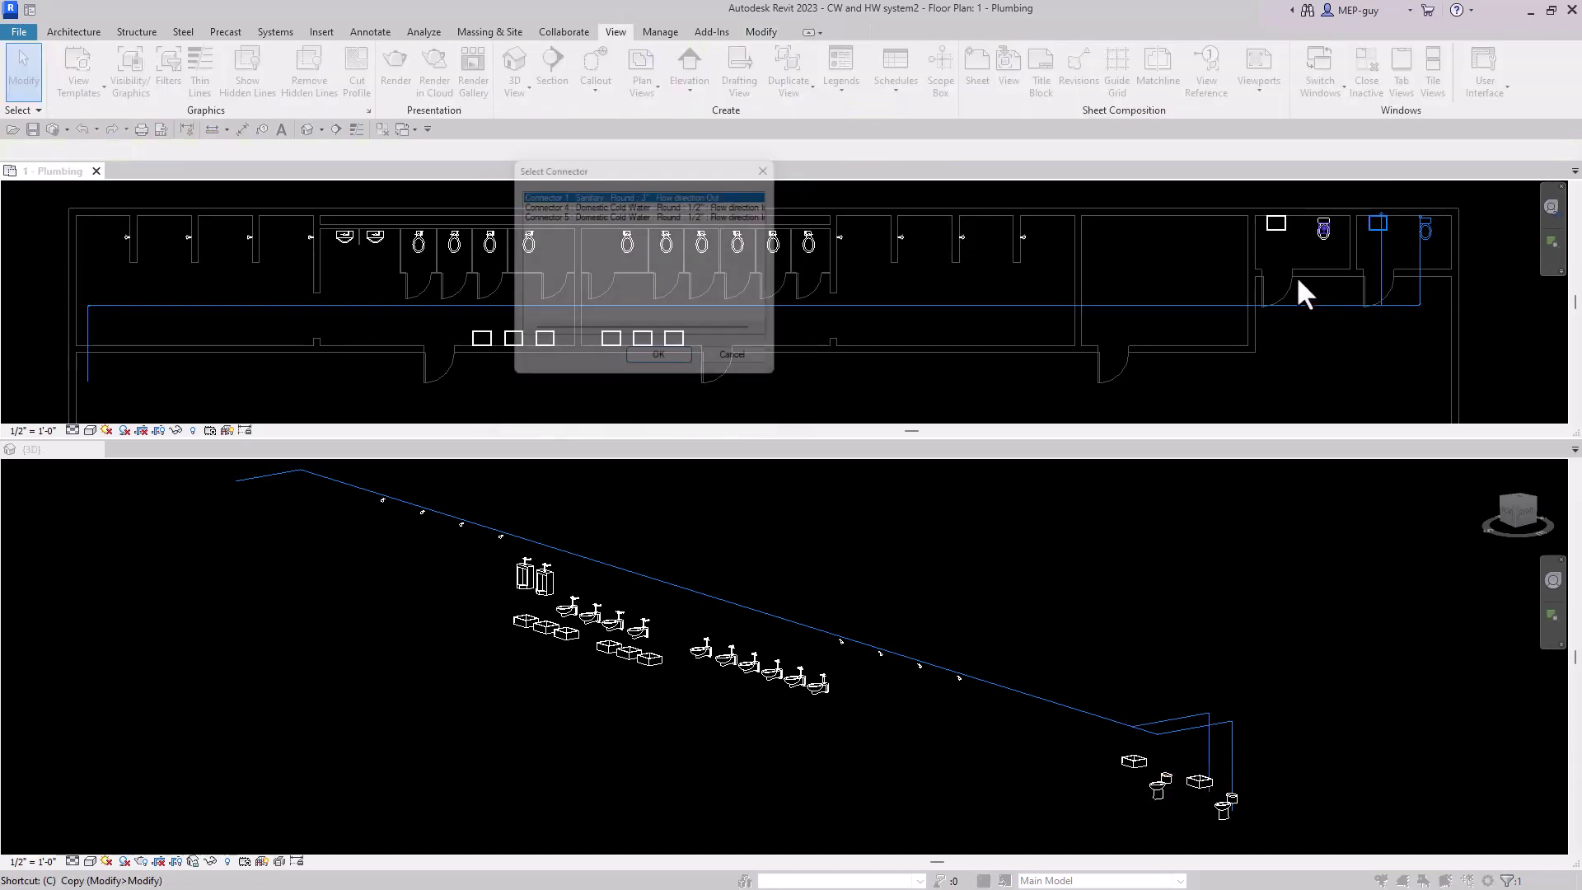
pyautogui.click(689, 226)
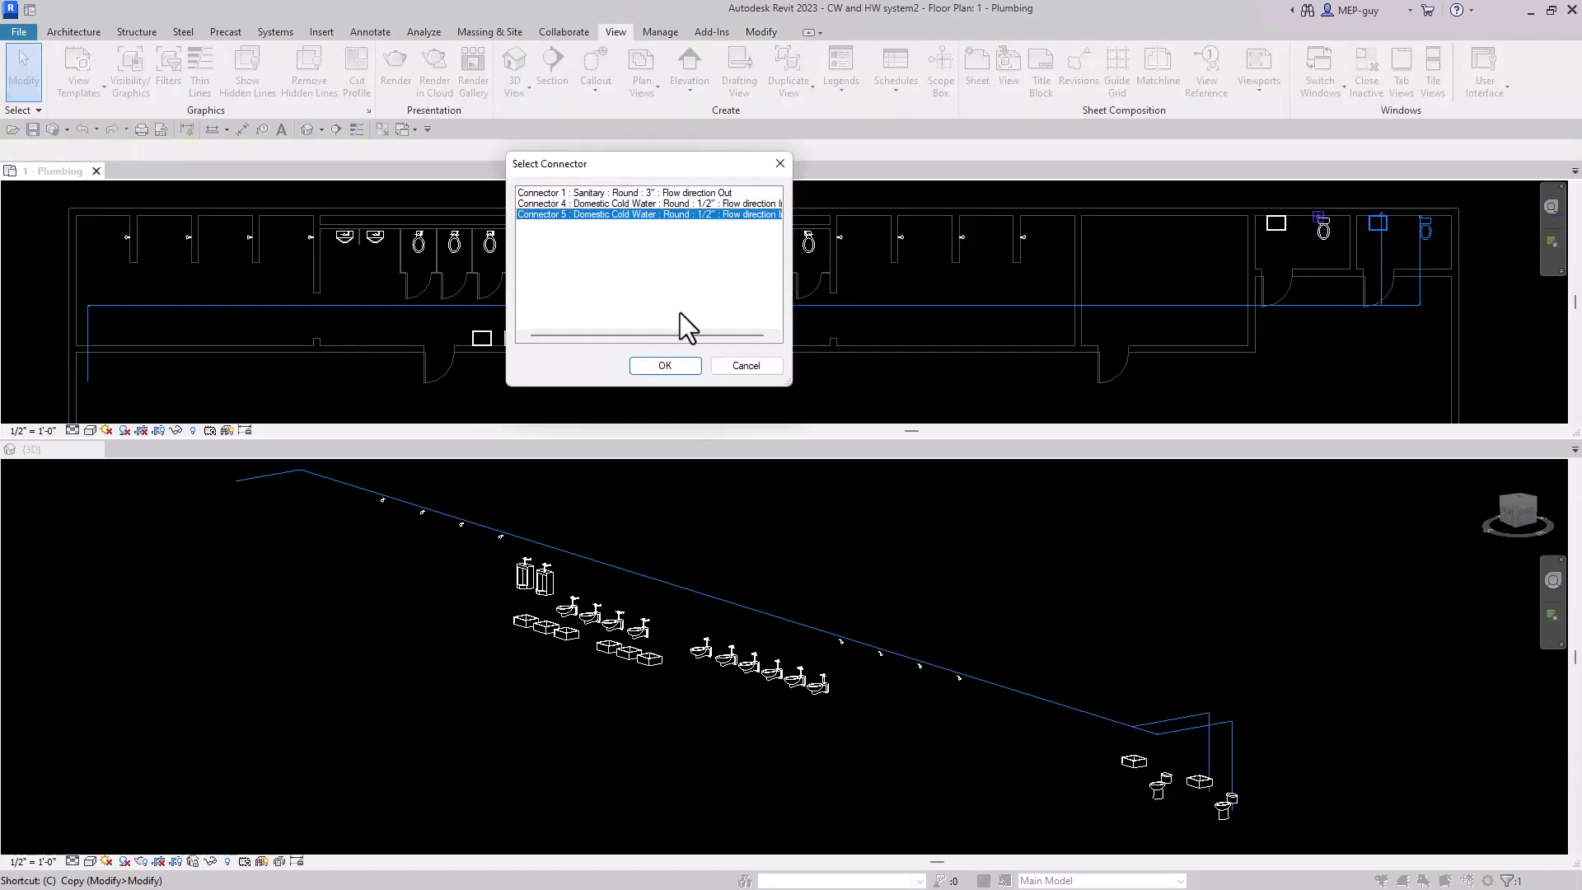
pyautogui.click(665, 365)
pyautogui.click(1275, 301)
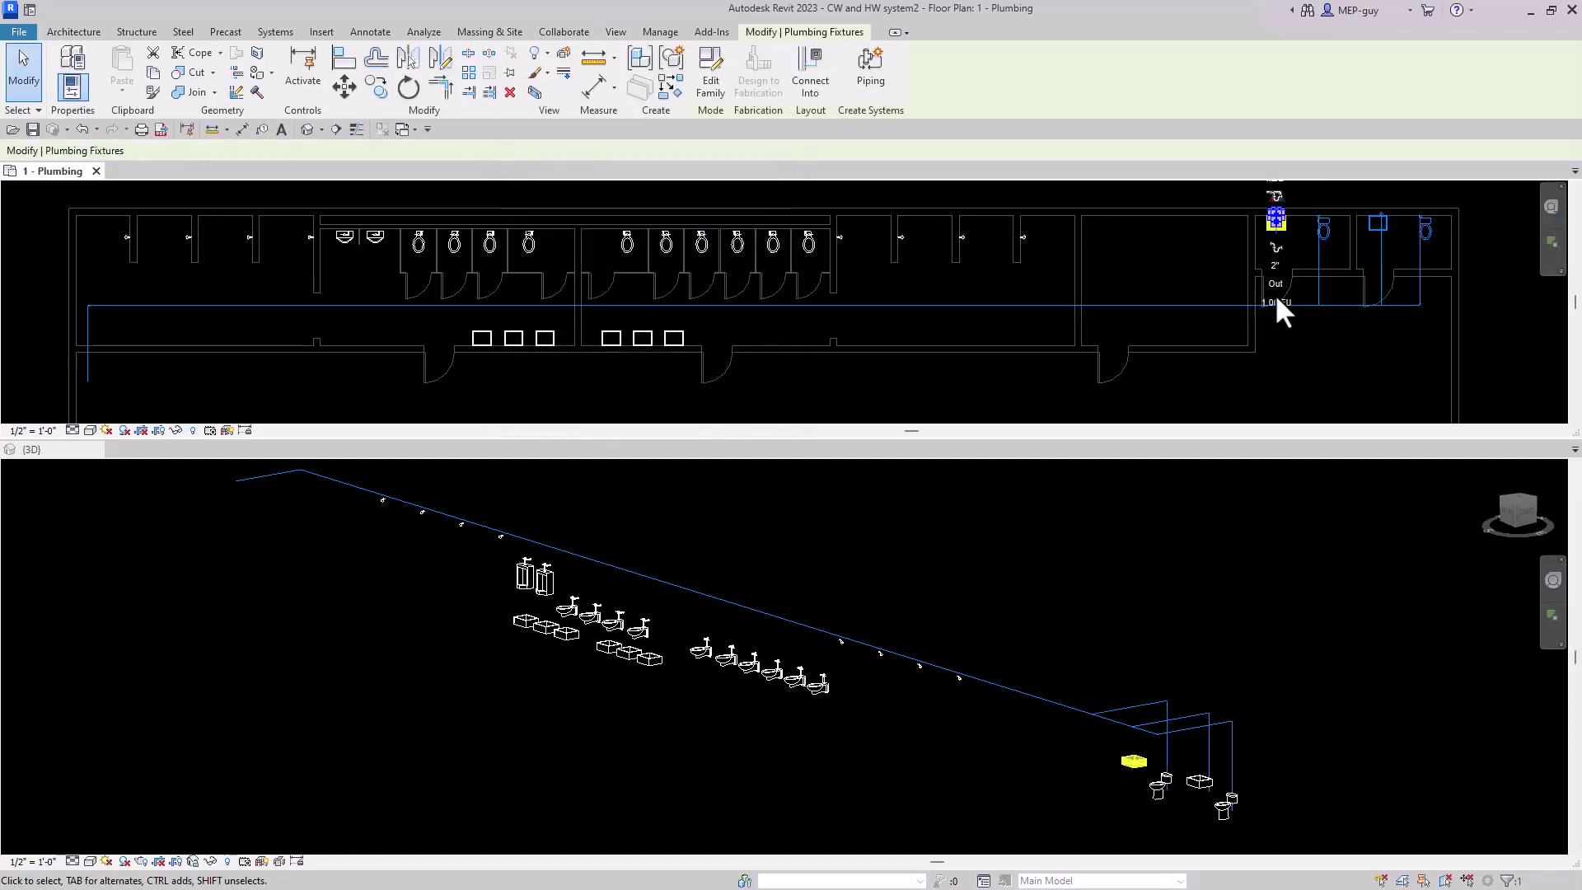
# Connect the lavatory beside that toilet to the main using its Connector 5 for Domestic Cold Water.
pyautogui.press('c')
pyautogui.press('i')
pyautogui.click(675, 225)
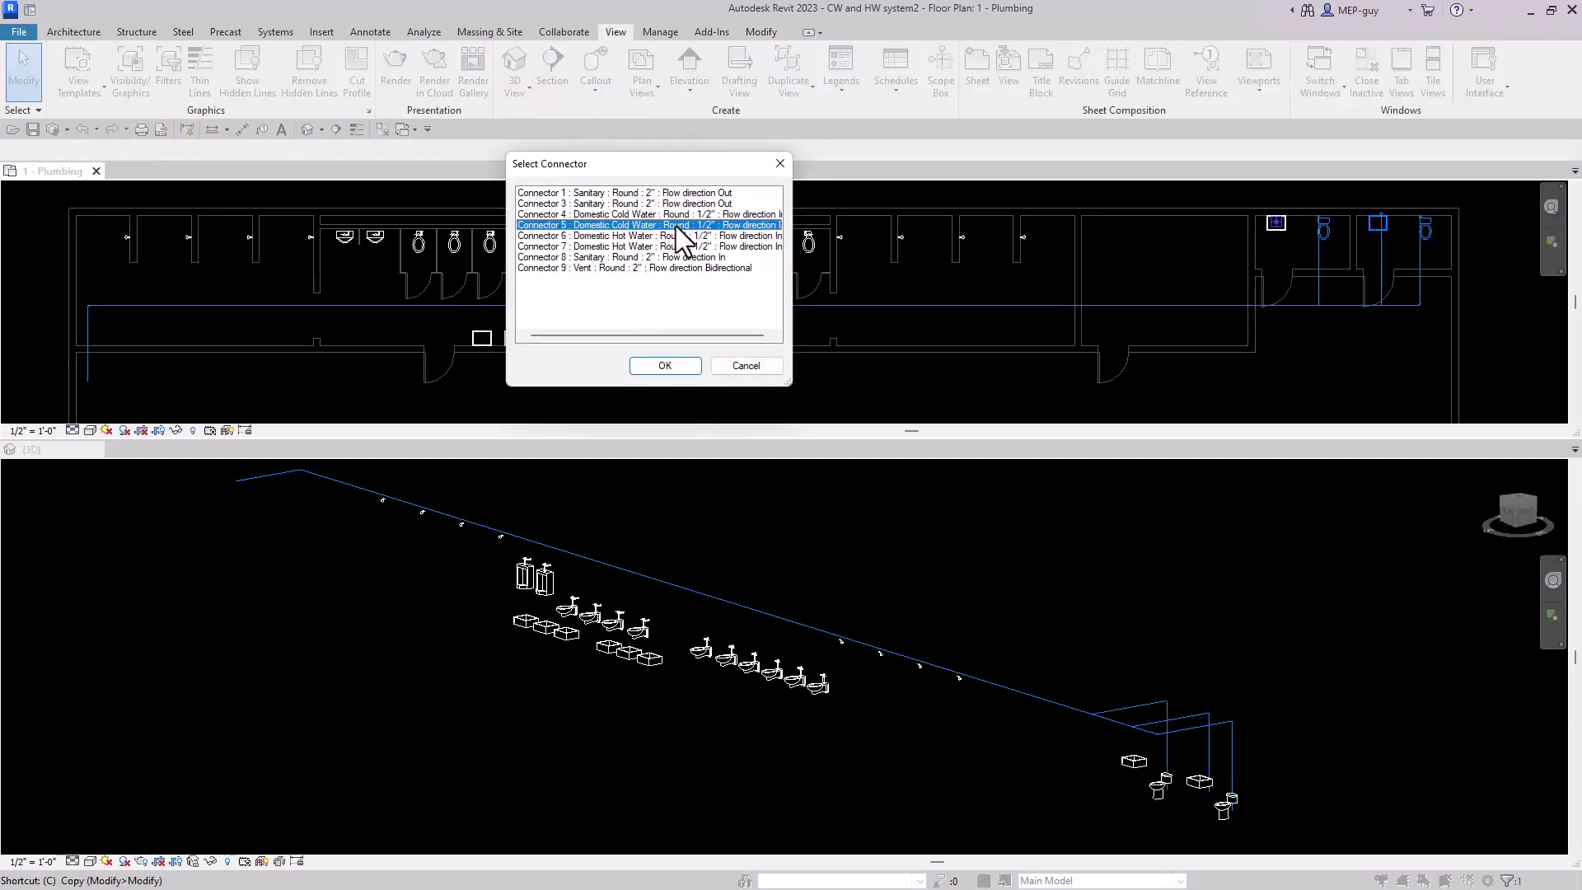
pyautogui.click(682, 365)
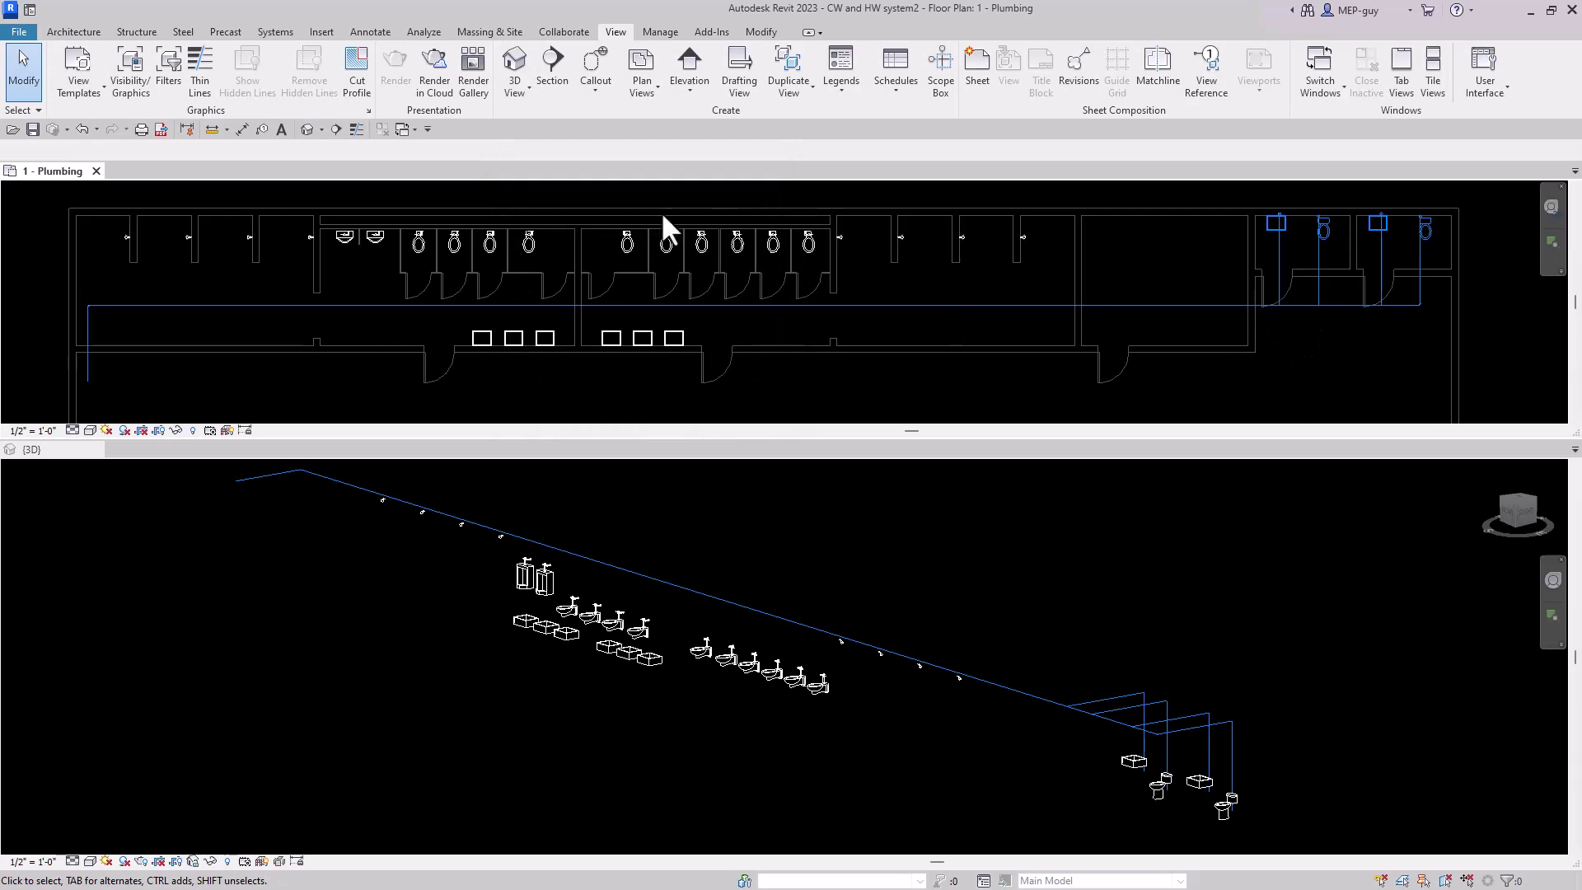
# Create a Domestic Cold Water piping system for the six toilets in the right-hand group restroom and generate its layout.
pyautogui.moveTo(593, 196); pyautogui.dragTo(834, 290)
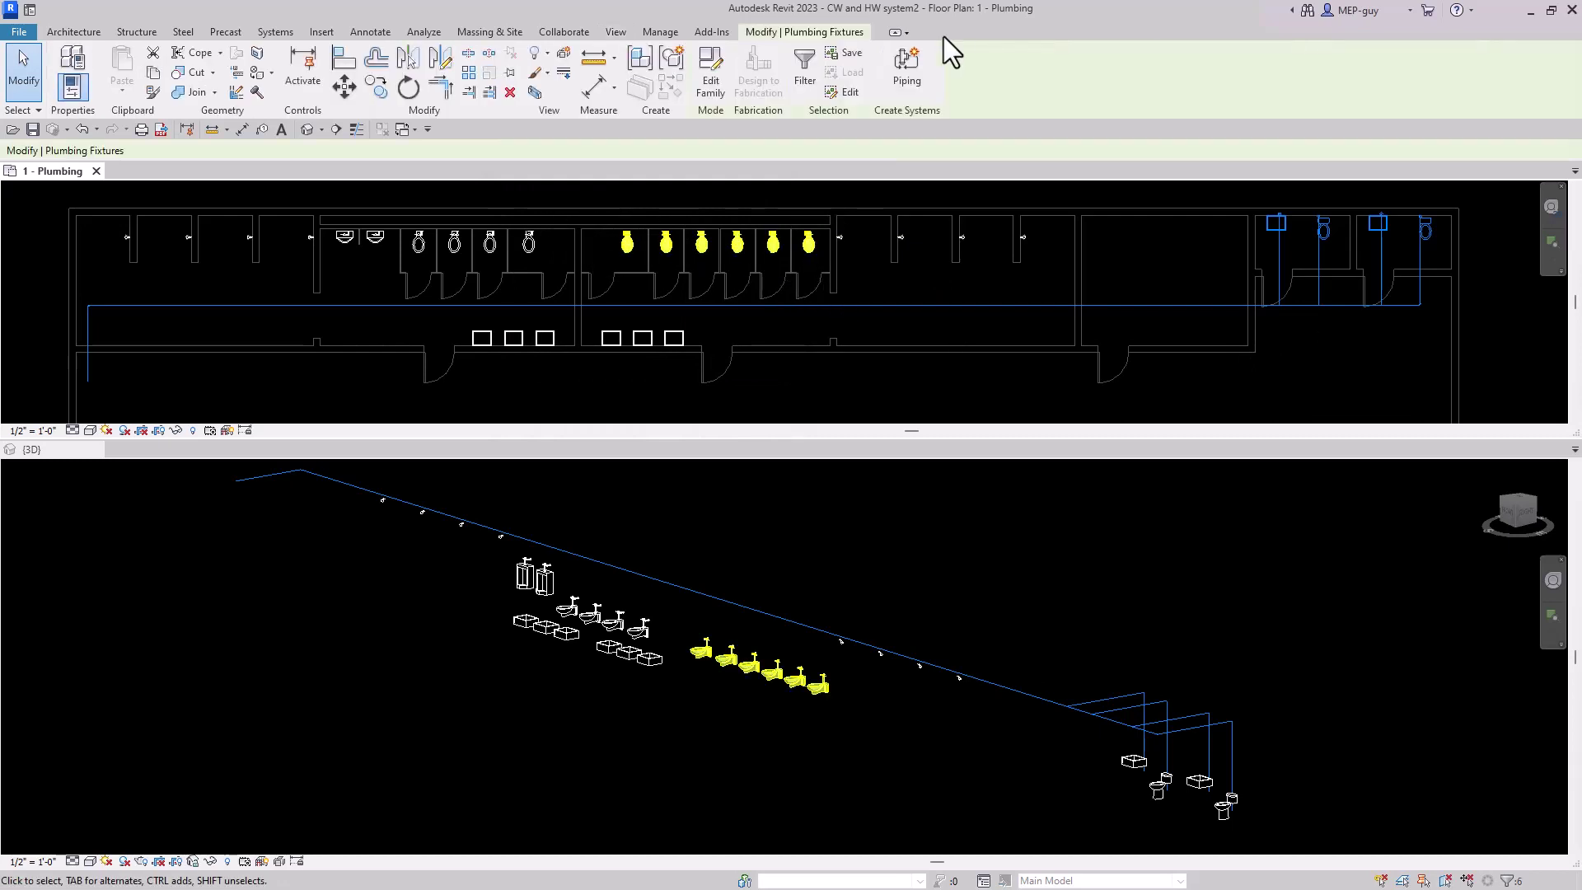
pyautogui.click(907, 71)
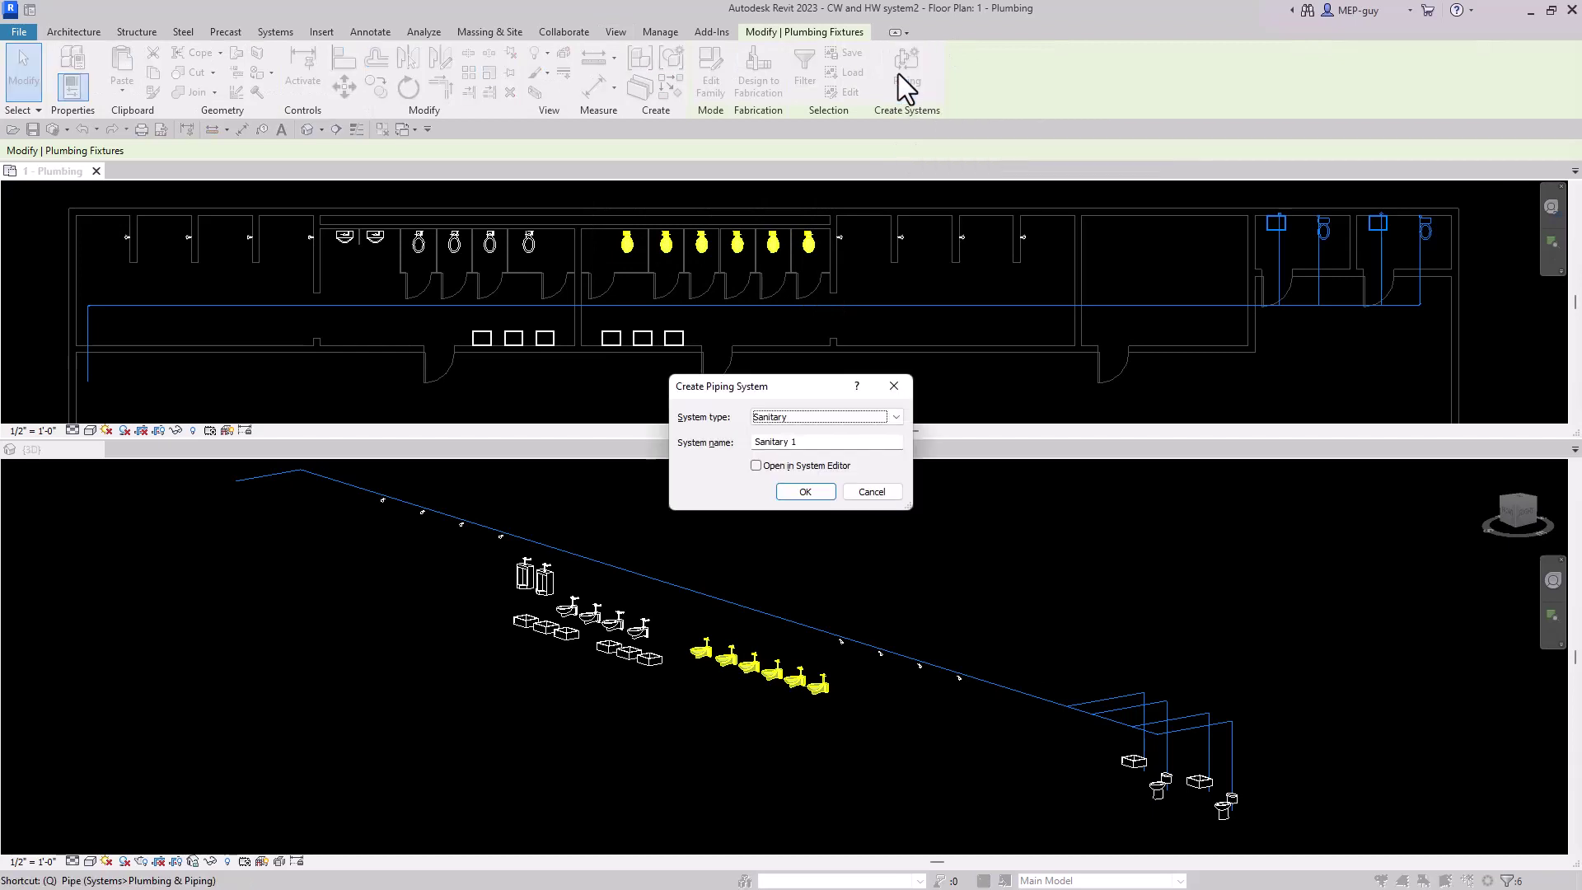
pyautogui.click(820, 419)
pyautogui.click(827, 434)
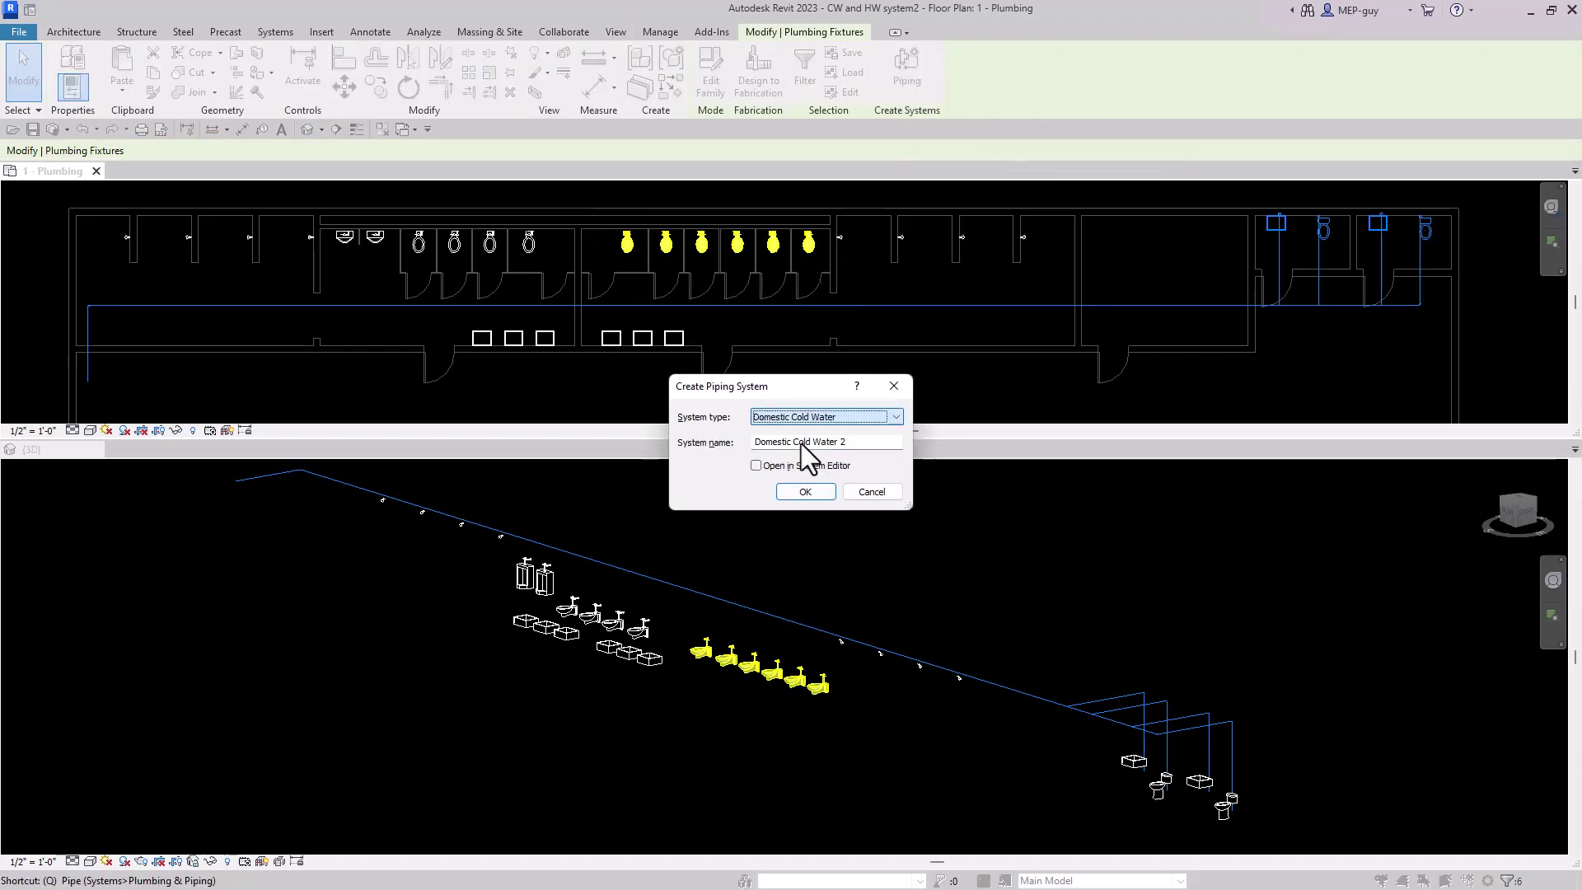
pyautogui.click(805, 492)
pyautogui.moveTo(683, 164); pyautogui.dragTo(1105, 166)
pyautogui.click(1080, 356)
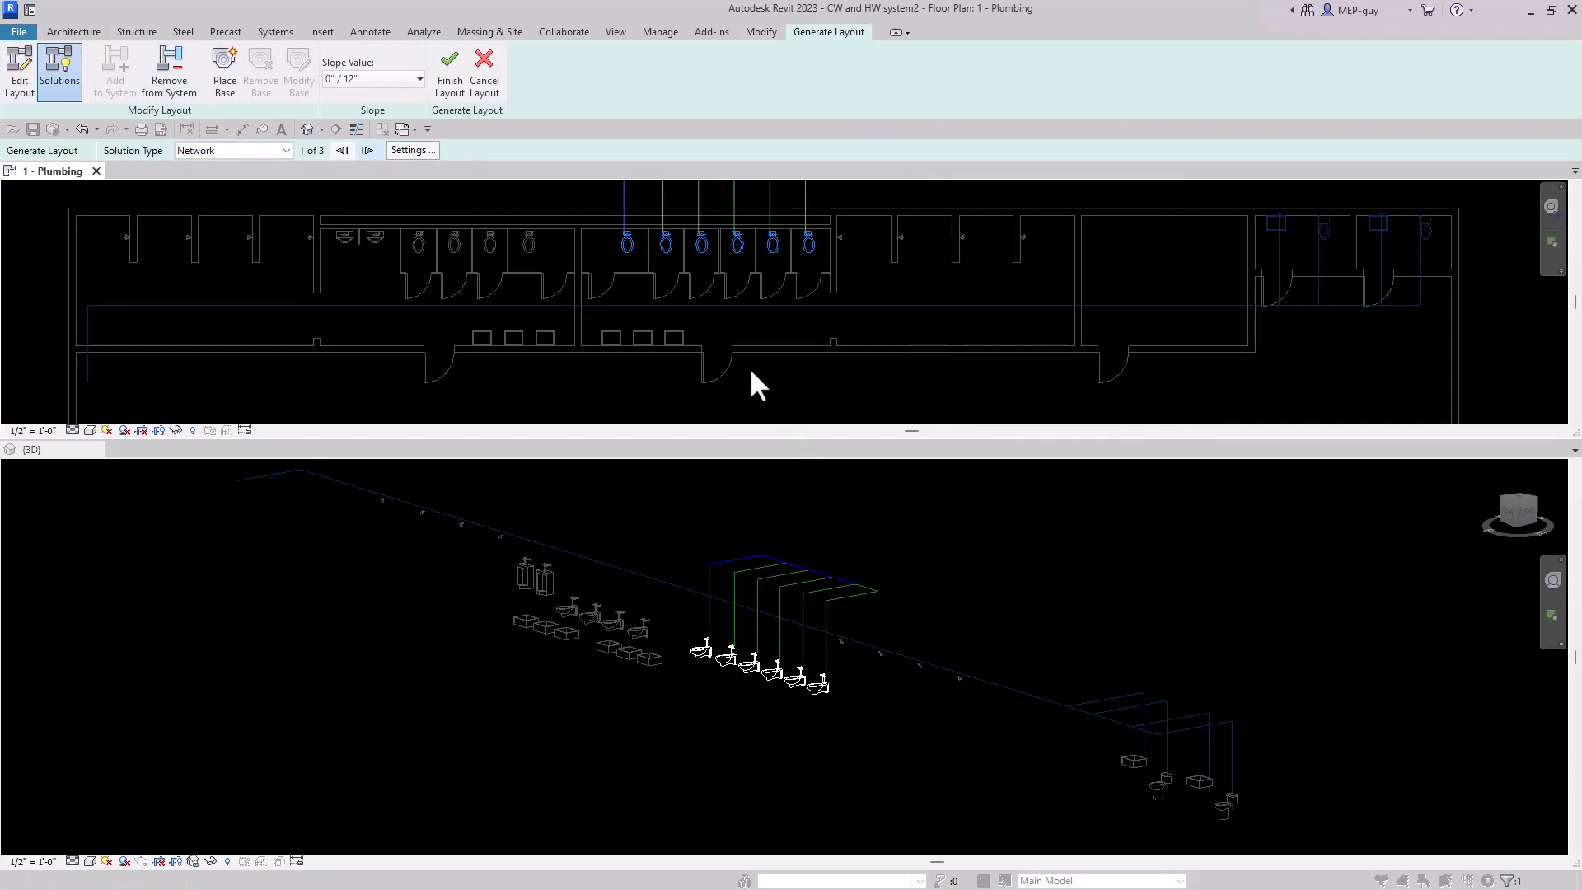
# Set the main and branch pipe offsets to 2' for the six-toilet layout and finish the layout.
pyautogui.click(409, 150)
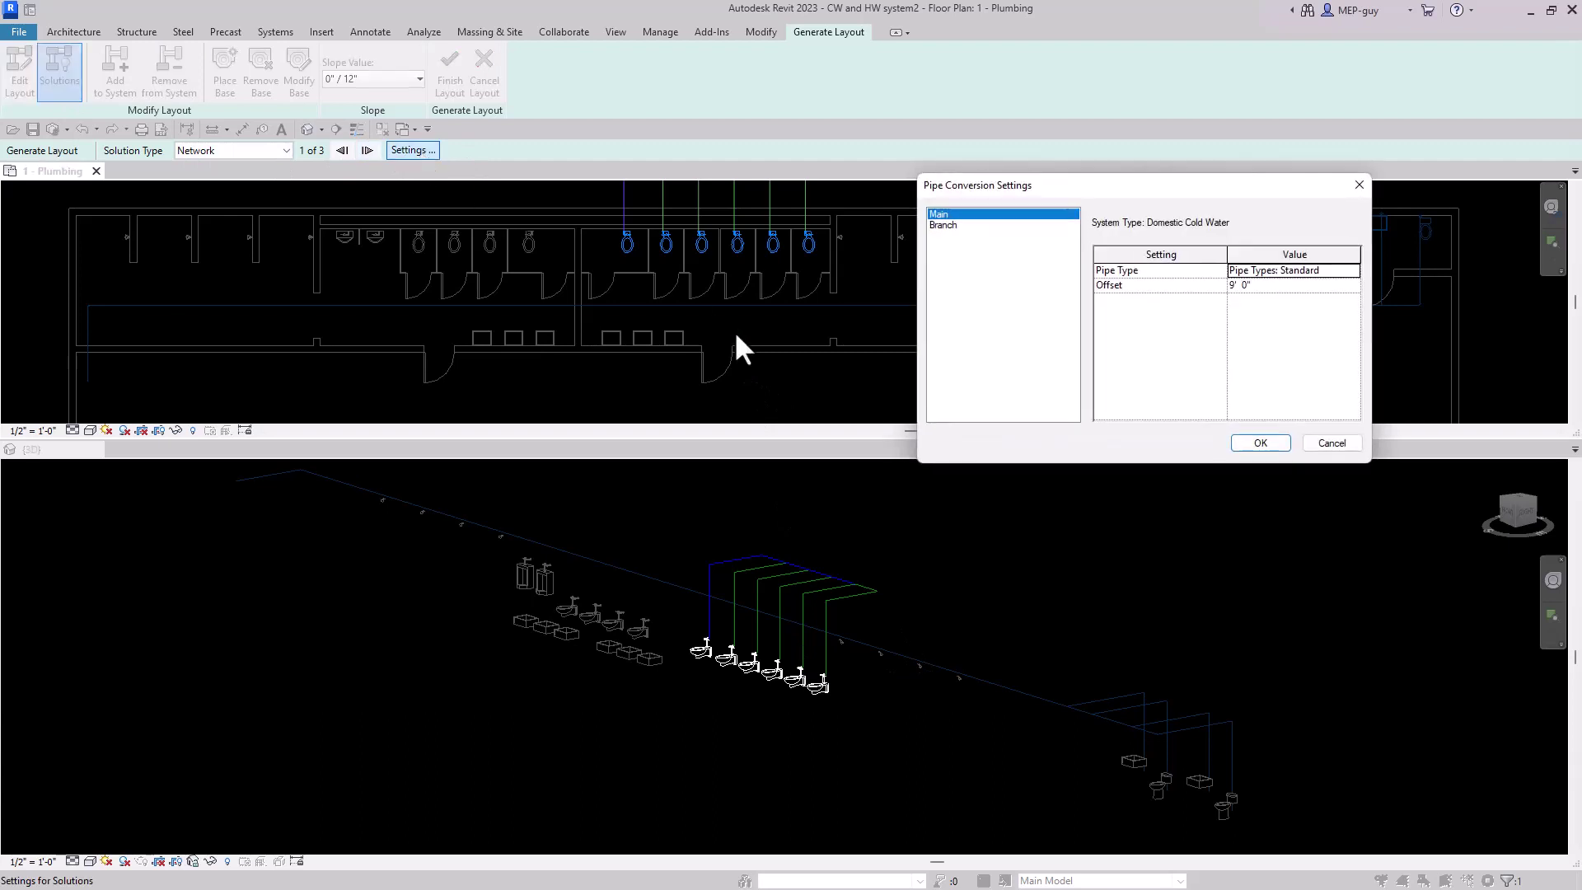
pyautogui.click(1272, 287)
pyautogui.click(954, 226)
pyautogui.write('2')
pyautogui.click(1261, 443)
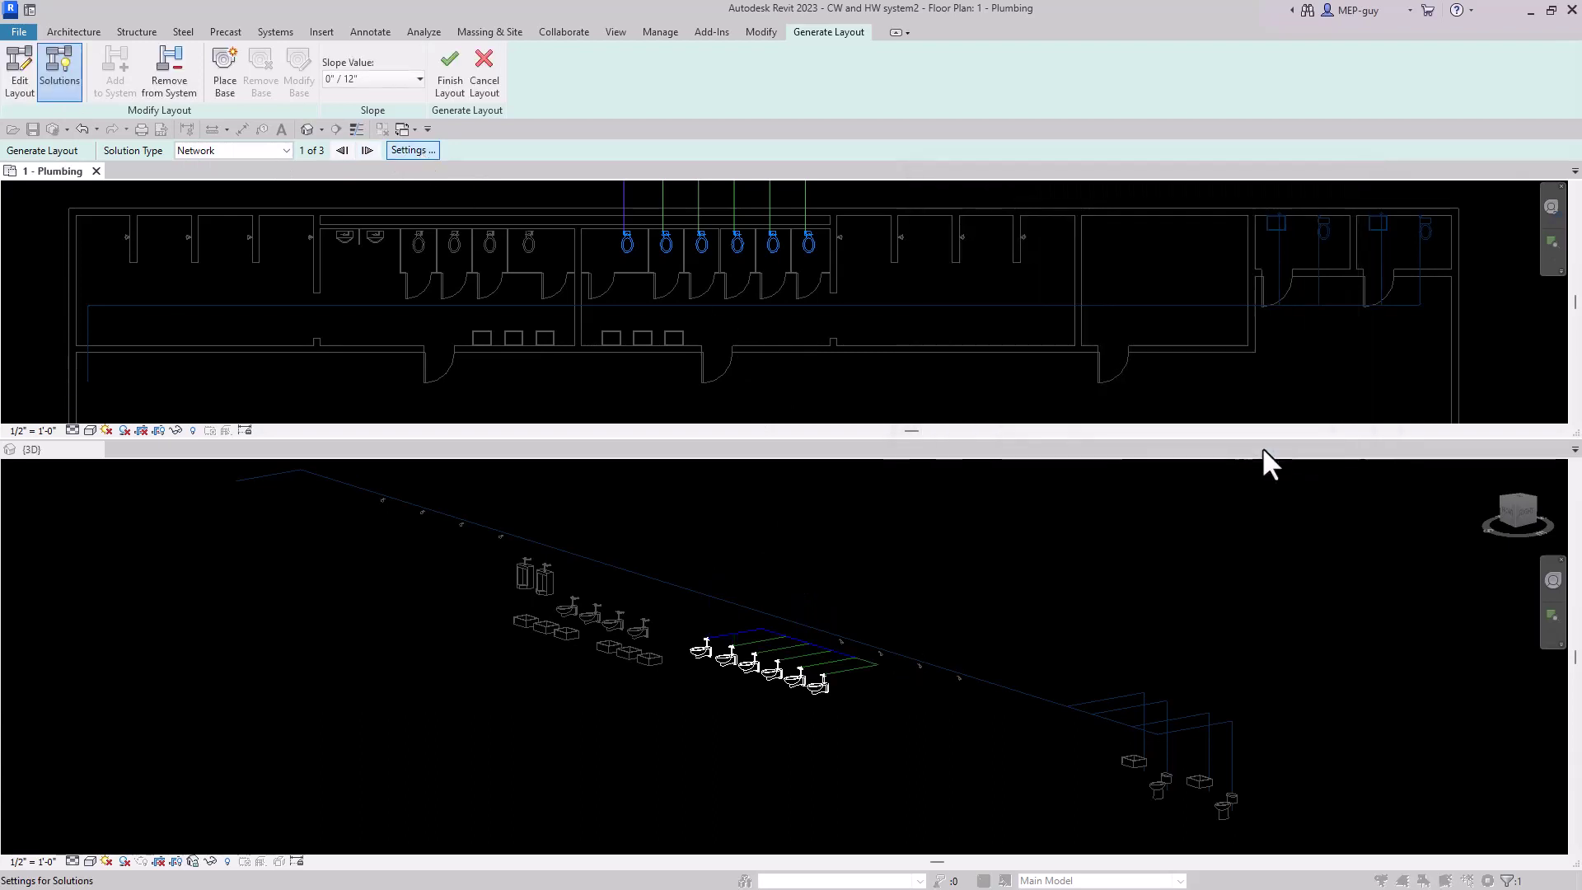
pyautogui.click(451, 72)
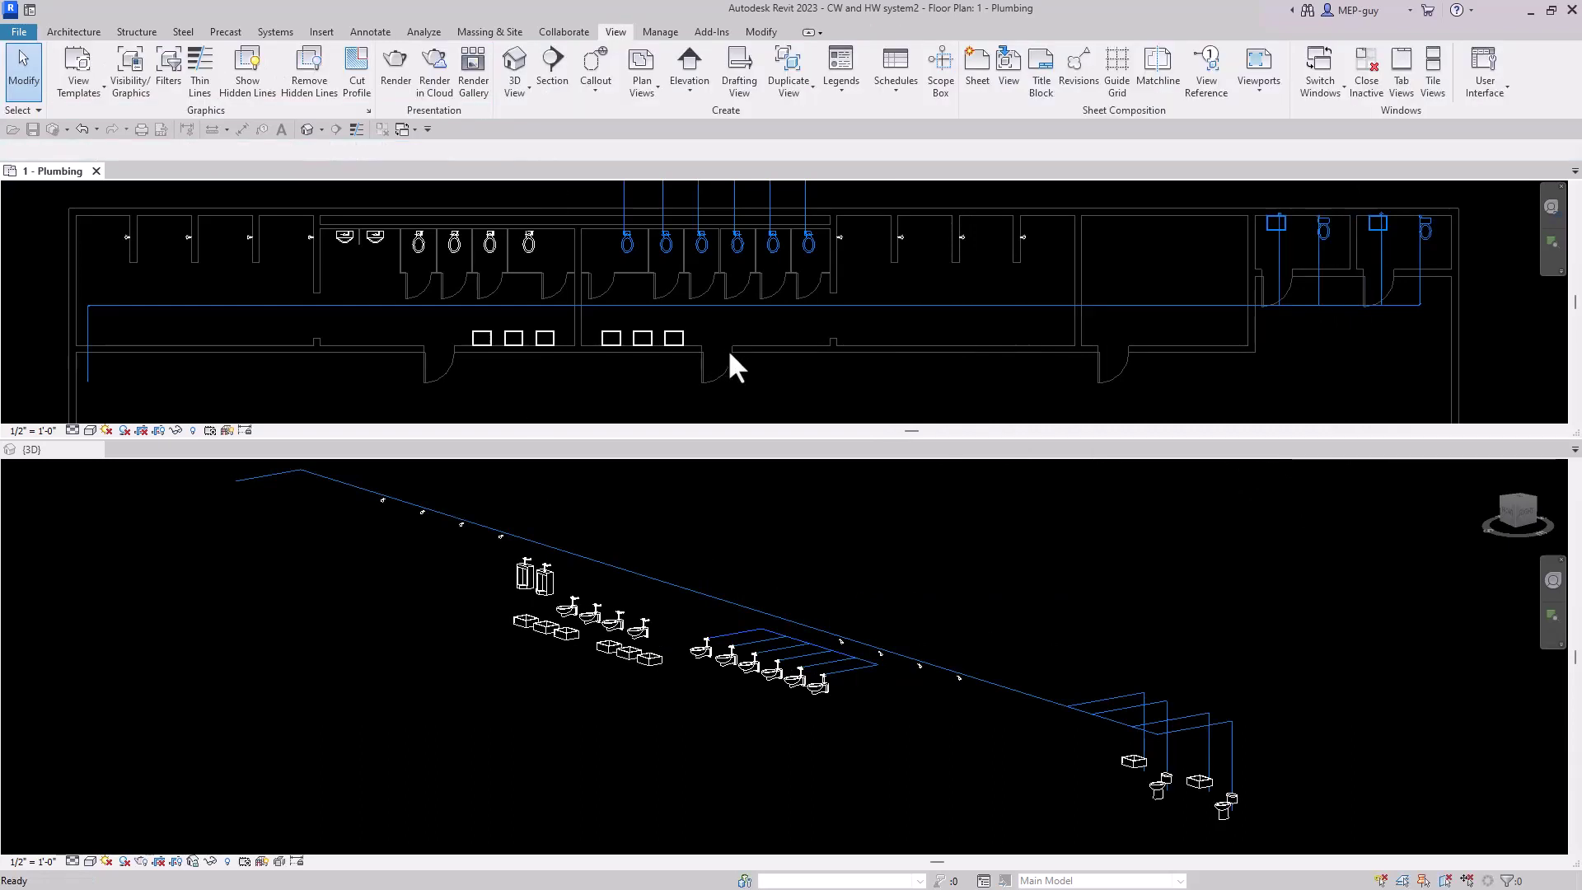
# Move the six toilets' header pipe down into the wall chase directly behind the toilets.
pyautogui.scroll(-2, 714, 349)
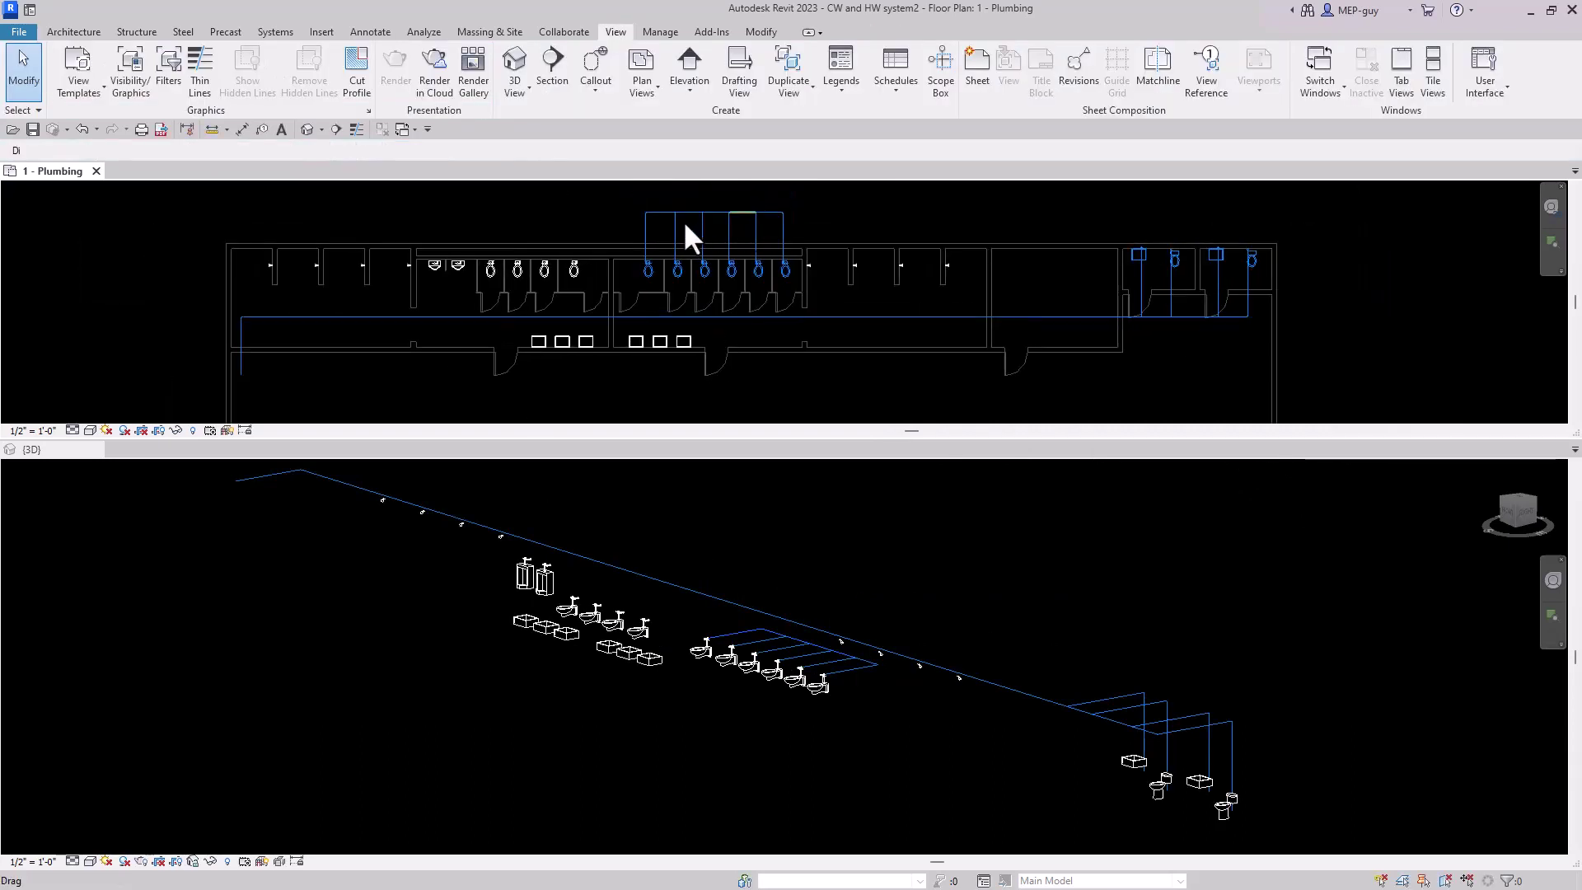
pyautogui.scroll(2, 684, 220)
pyautogui.moveTo(762, 206); pyautogui.dragTo(814, 290)
pyautogui.press('Escape')
pyautogui.moveTo(977, 305); pyautogui.dragTo(1106, 282, button='middle')
# Draw a 1/2" branch pipe at 9' 0" elevation from the main toward the chase, just left of the six toilets.
pyautogui.click(690, 382)
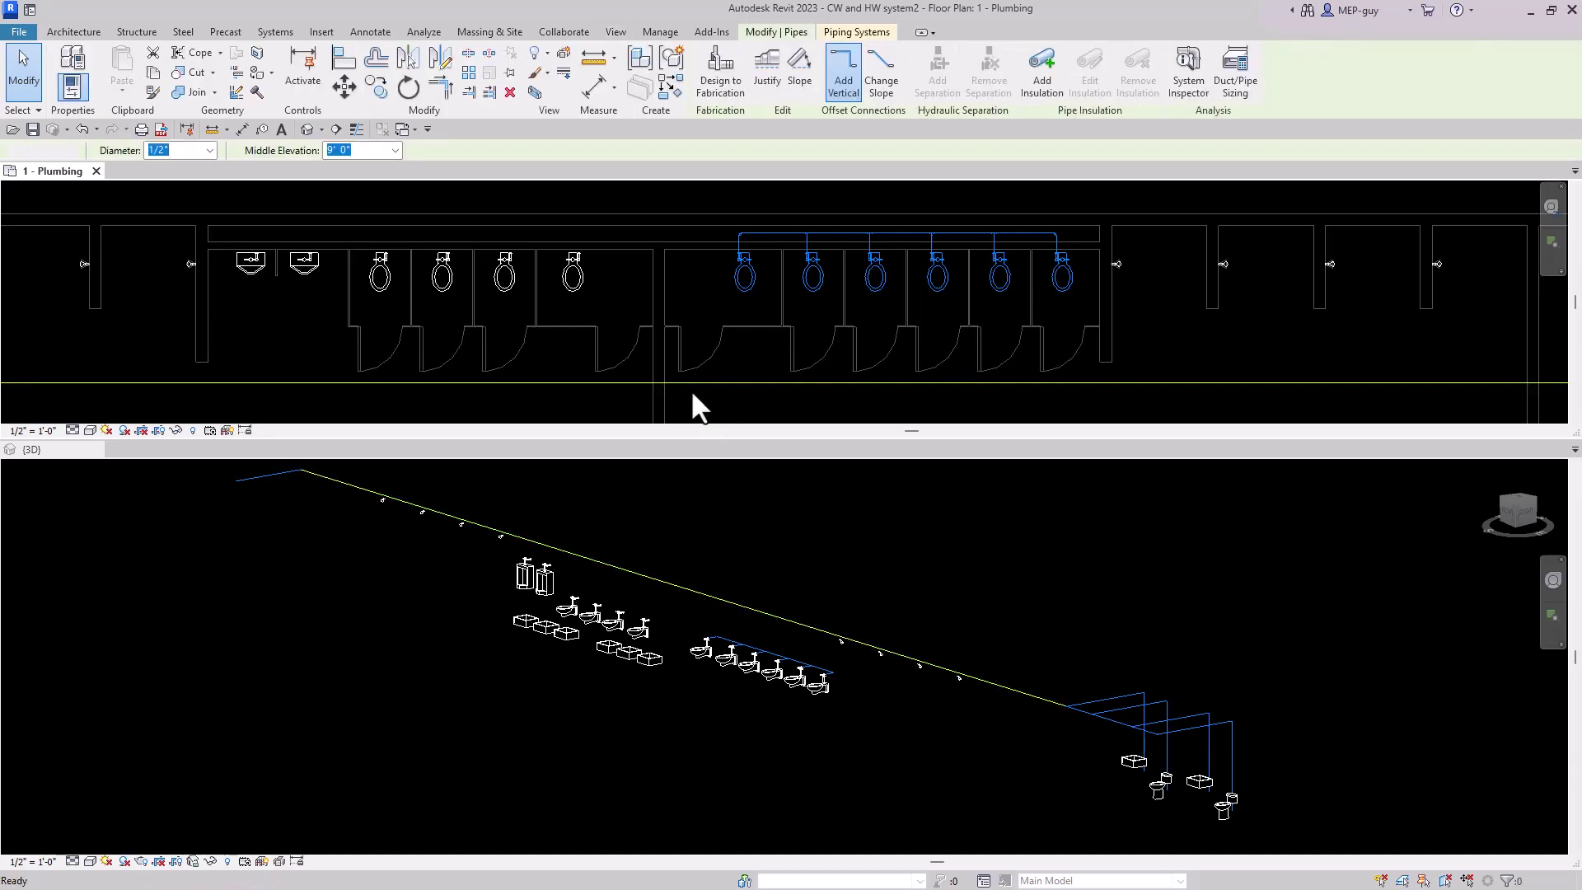
pyautogui.press('p')
pyautogui.press('i')
pyautogui.click(696, 382)
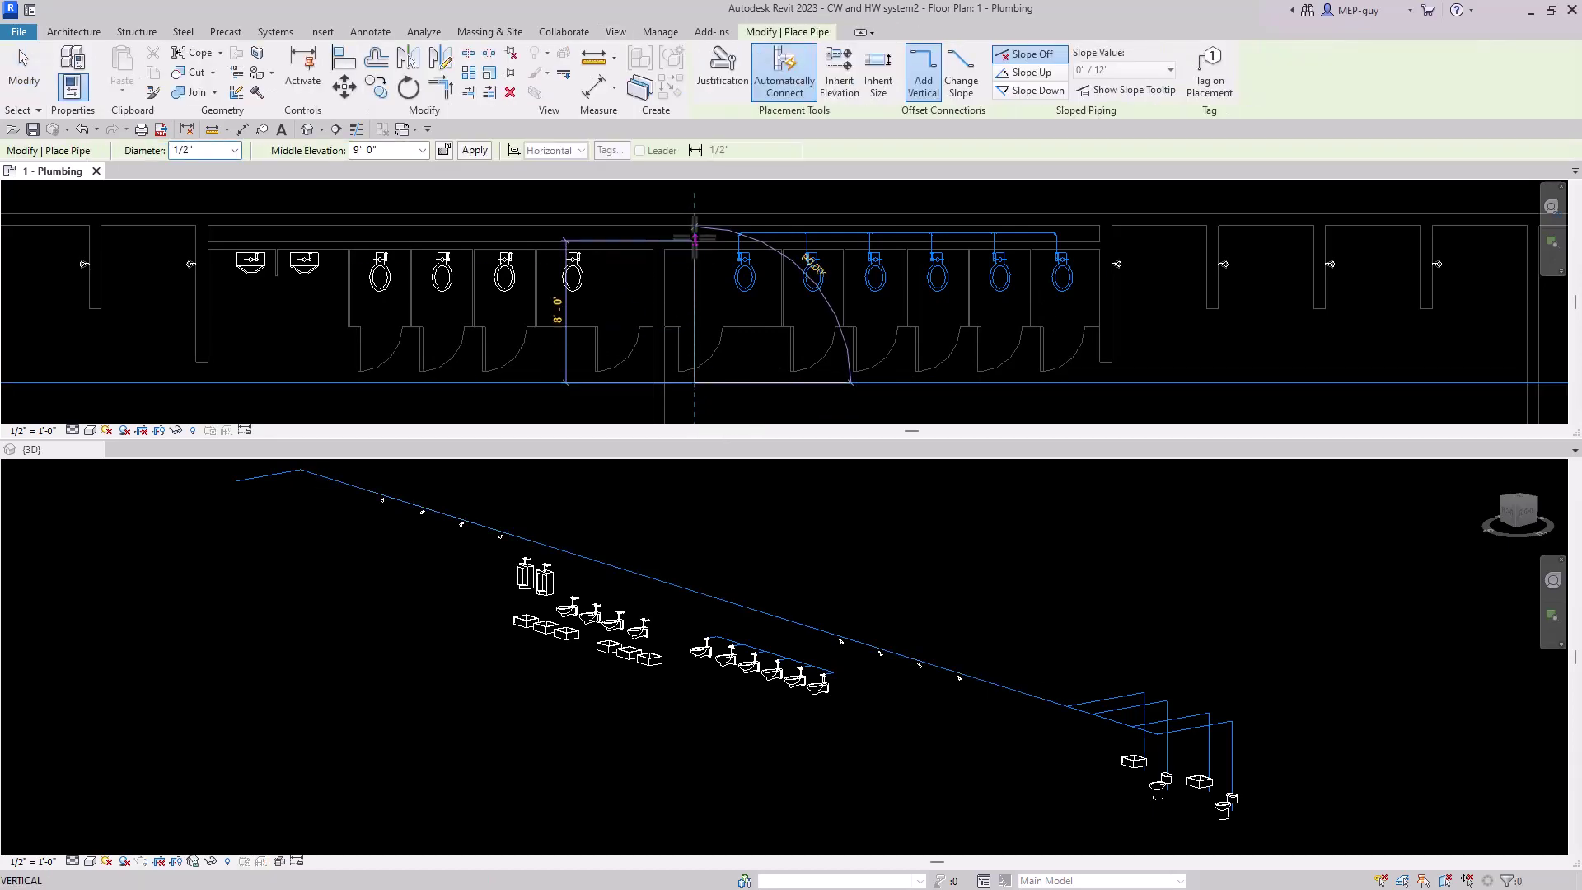
pyautogui.click(695, 267)
pyautogui.press('Escape')
pyautogui.press('Escape')
# Delete the header's end elbow and trim the header to the new branch pipe, rejoining the first toilet's stub to the header.
pyautogui.scroll(5, 726, 239)
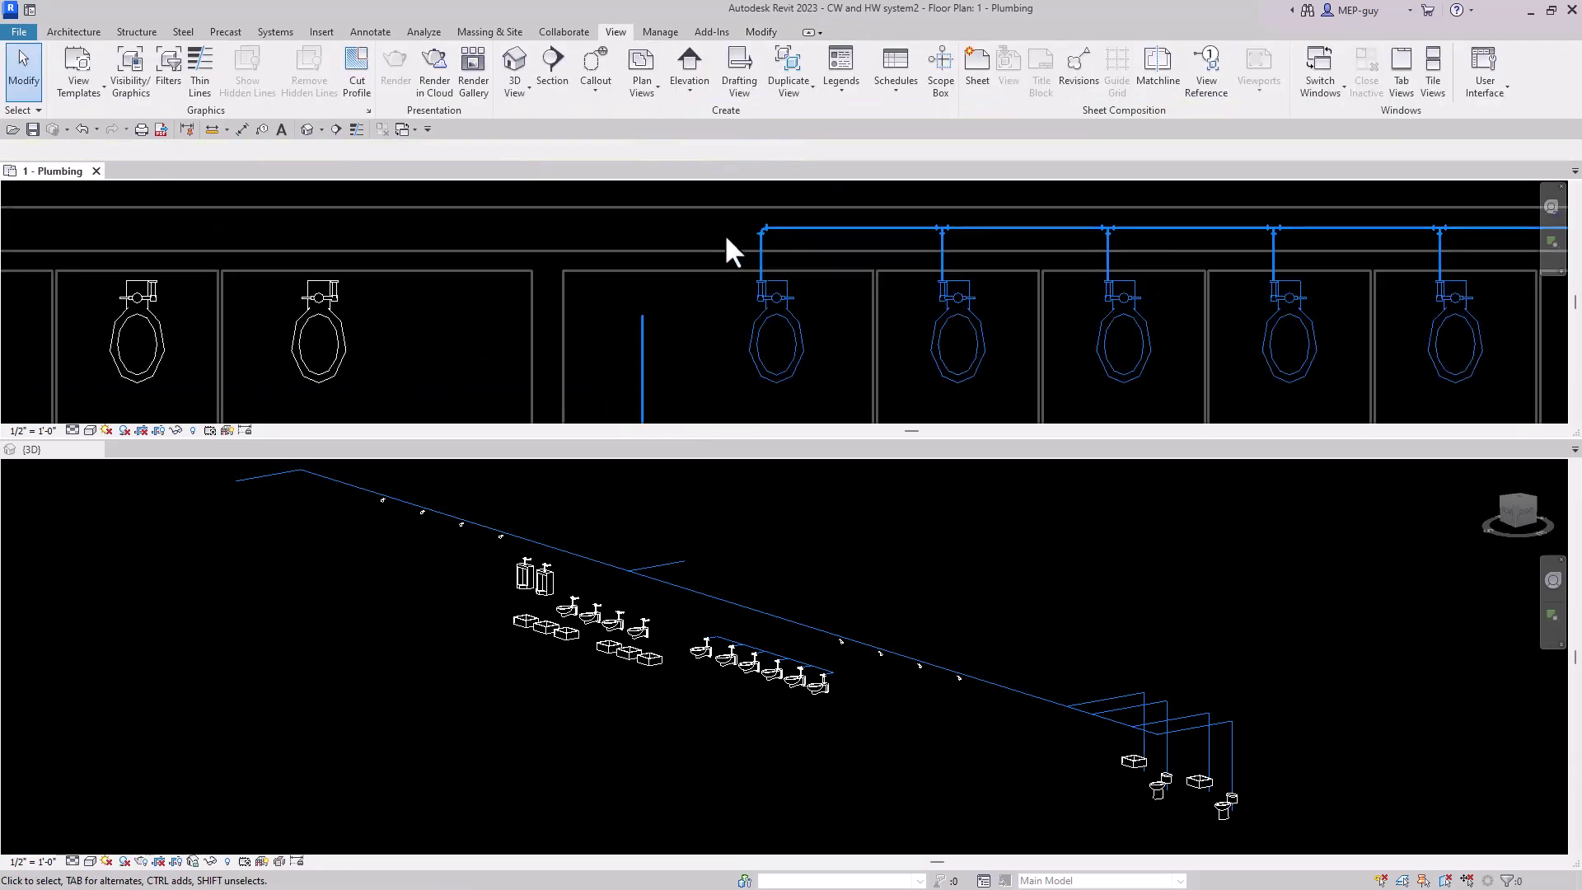
pyautogui.click(789, 248)
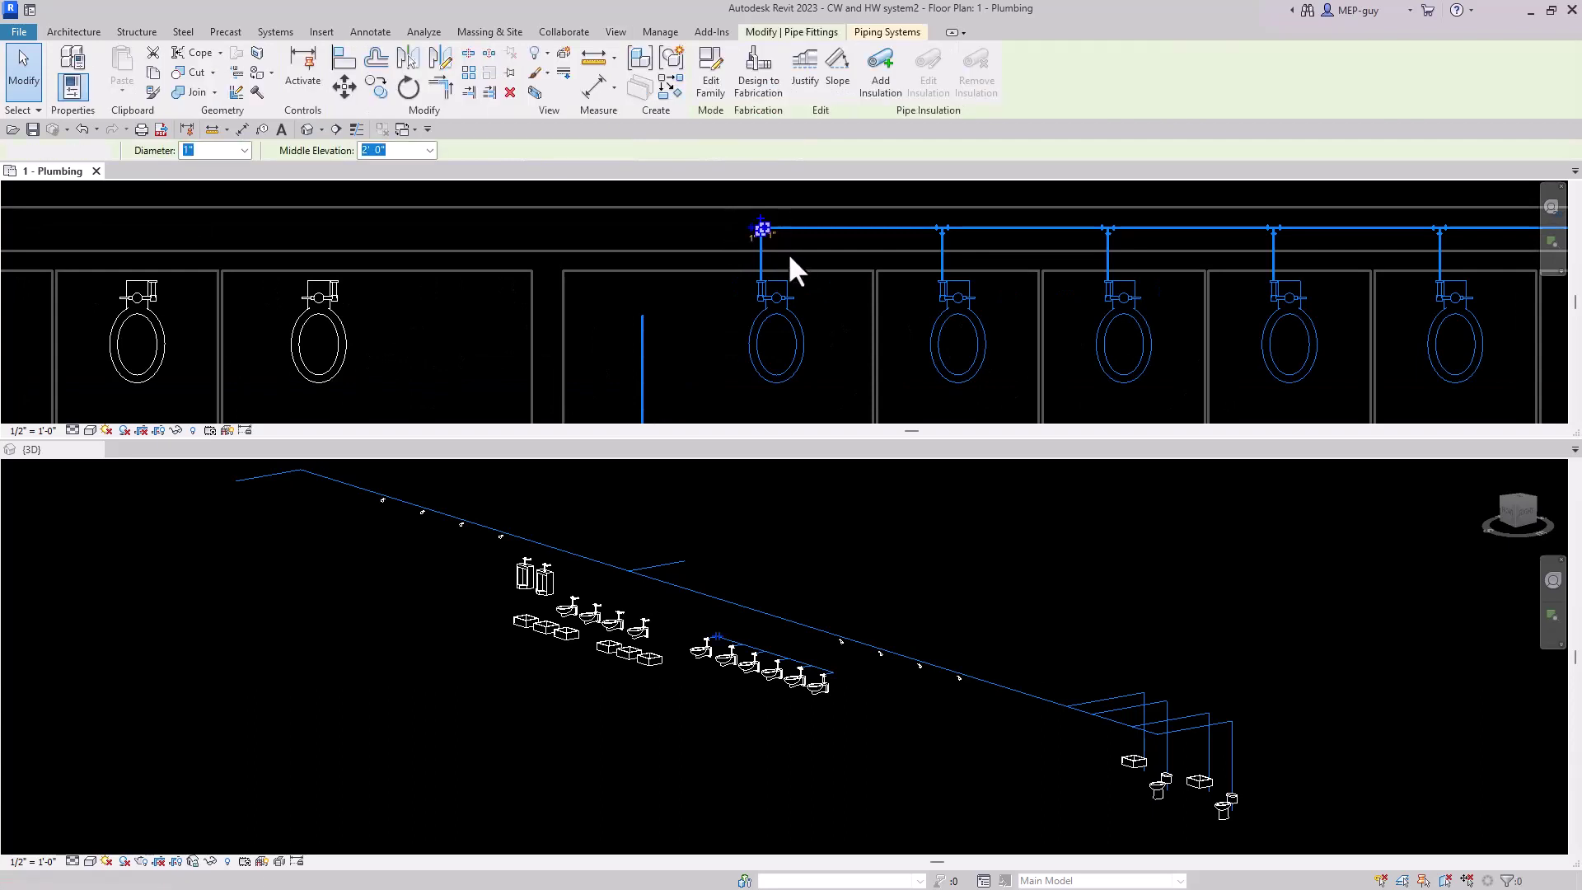
pyautogui.press('Delete')
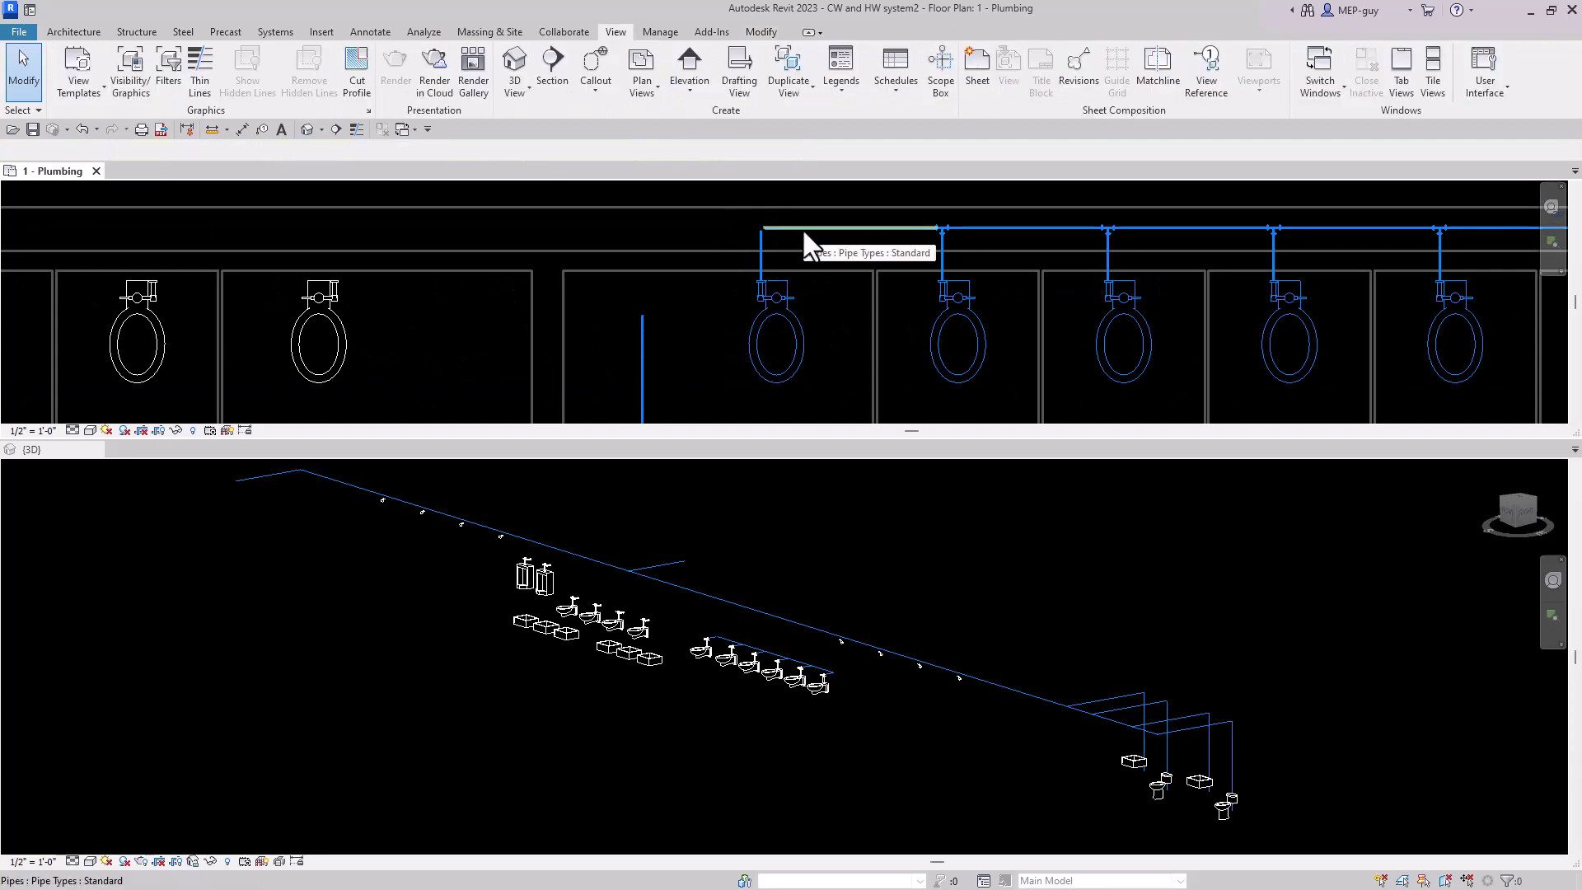
pyautogui.press('t')
pyautogui.press('r')
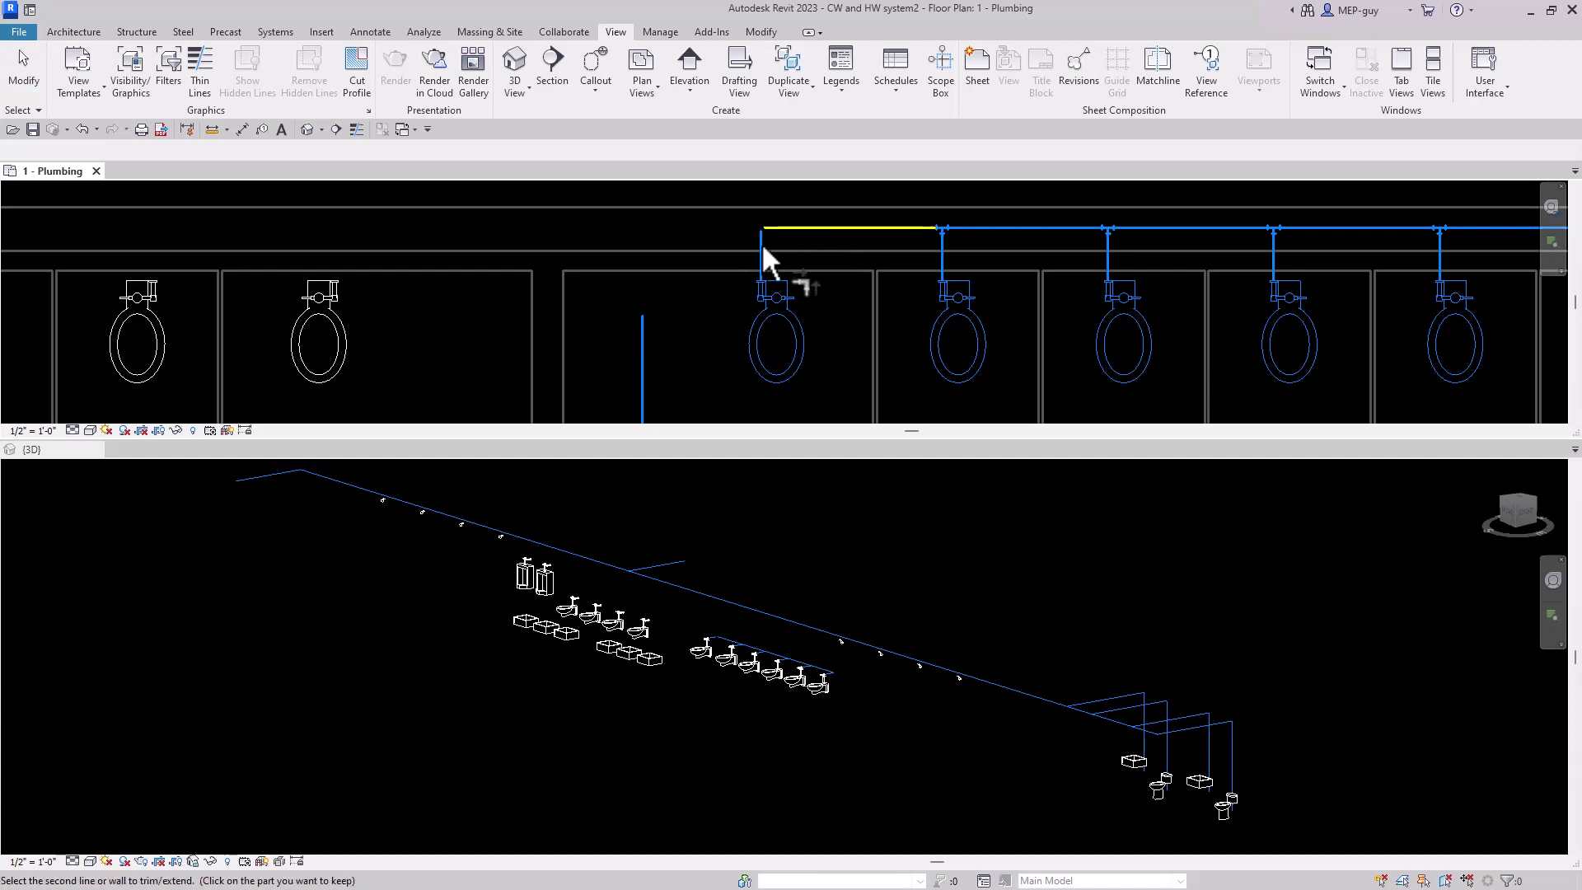
pyautogui.click(763, 232)
pyautogui.click(644, 330)
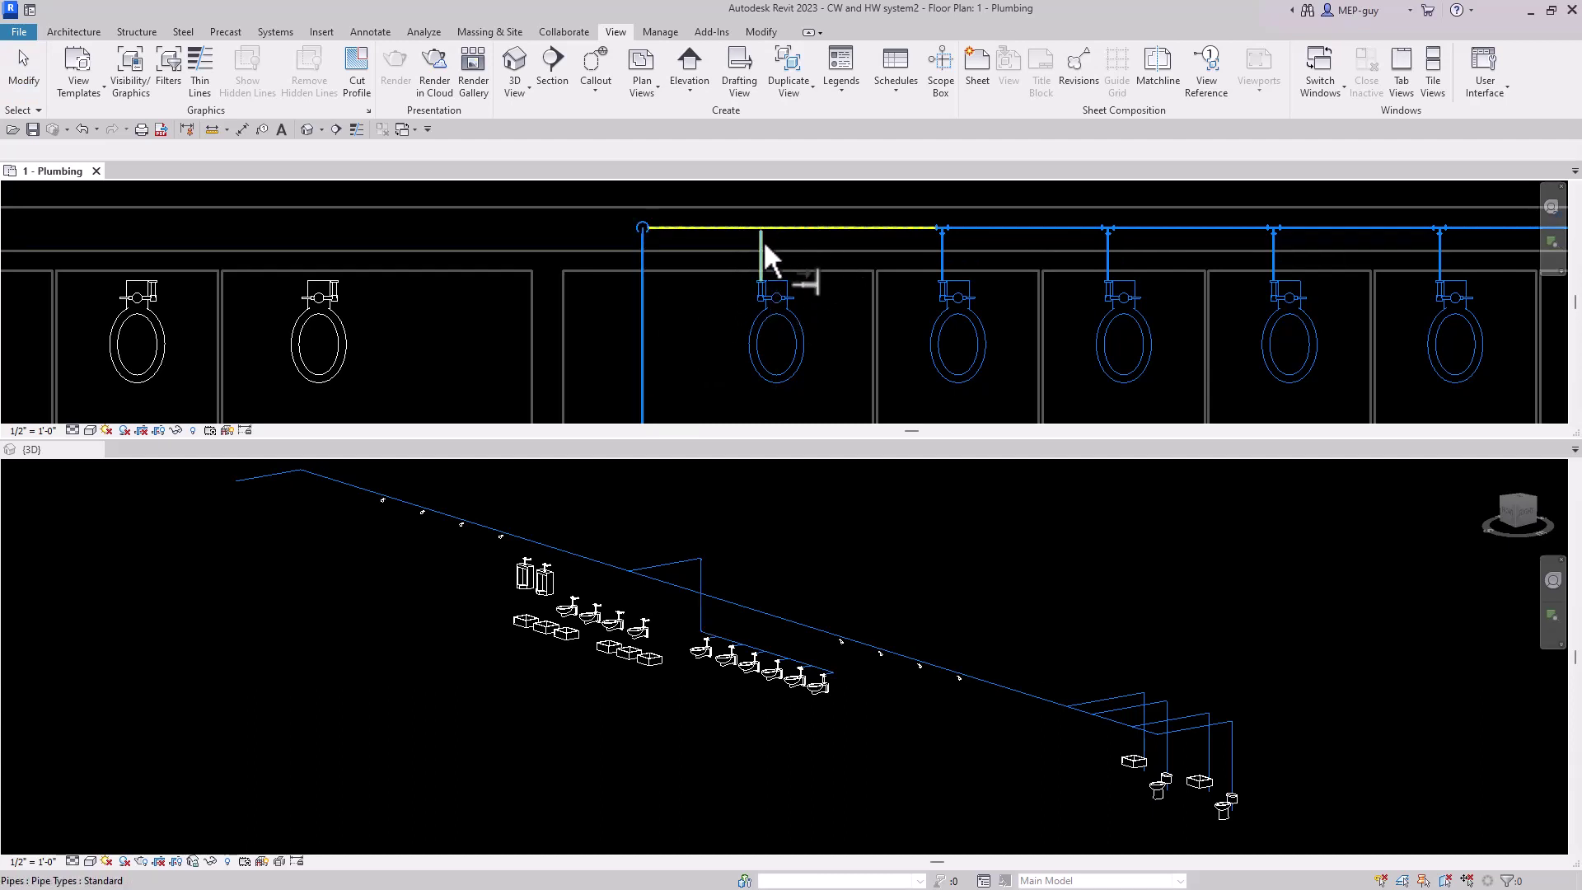
pyautogui.press('Escape')
pyautogui.press('Escape')
# Draw a 1" pipe from the cold water connector of the urinal farthest from the toilets straight back into the wall chase.
pyautogui.scroll(-3, 872, 315)
pyautogui.scroll(-2, 890, 317)
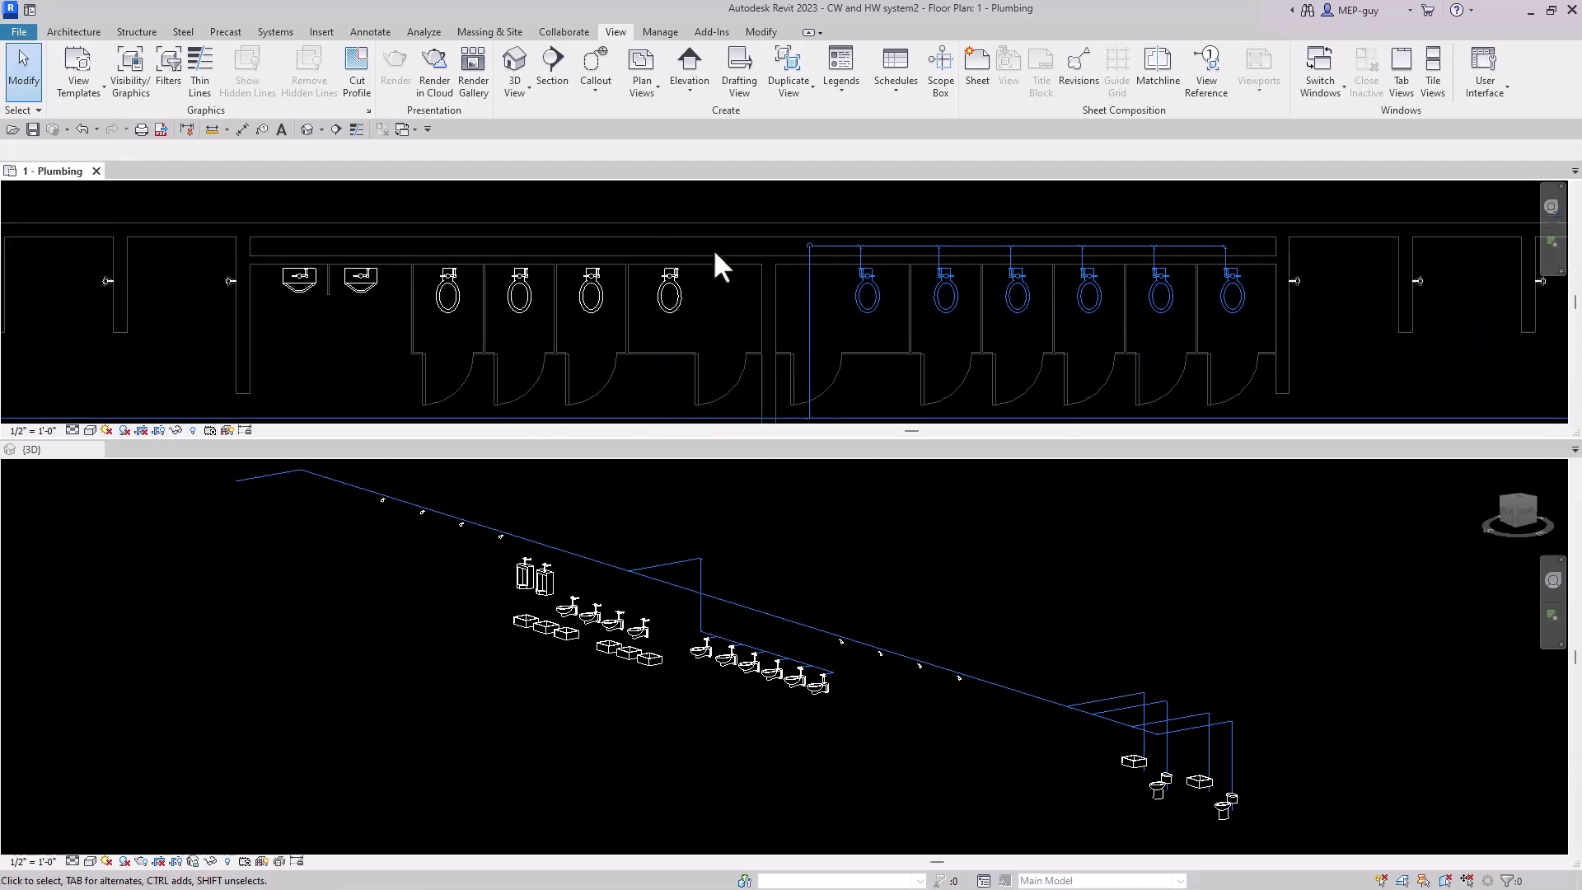
pyautogui.moveTo(715, 258); pyautogui.dragTo(668, 284, button='middle')
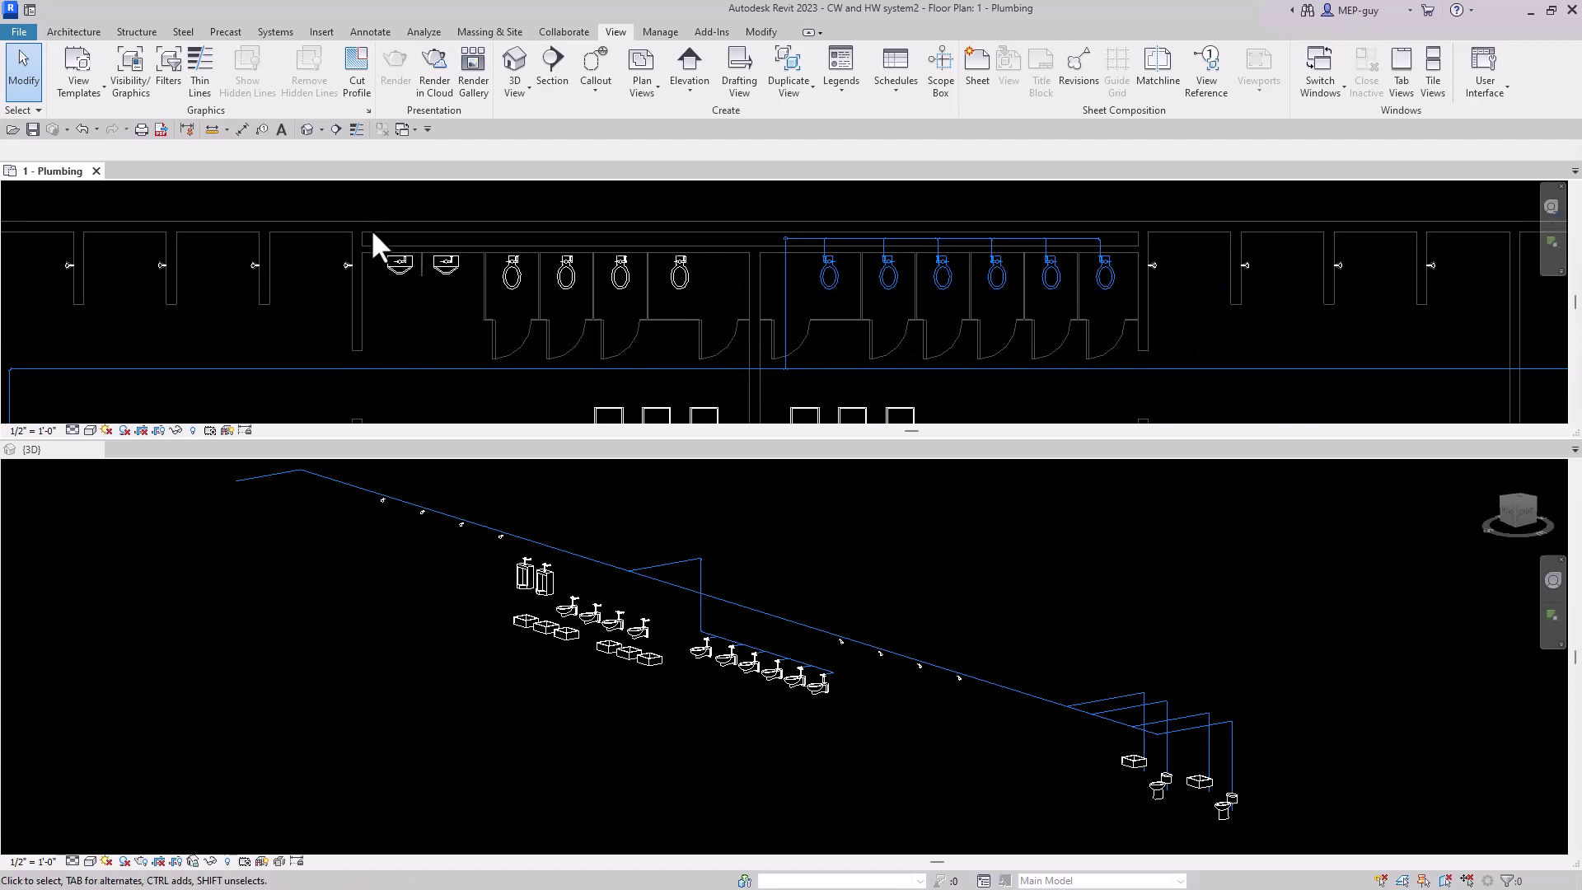
pyautogui.click(392, 263)
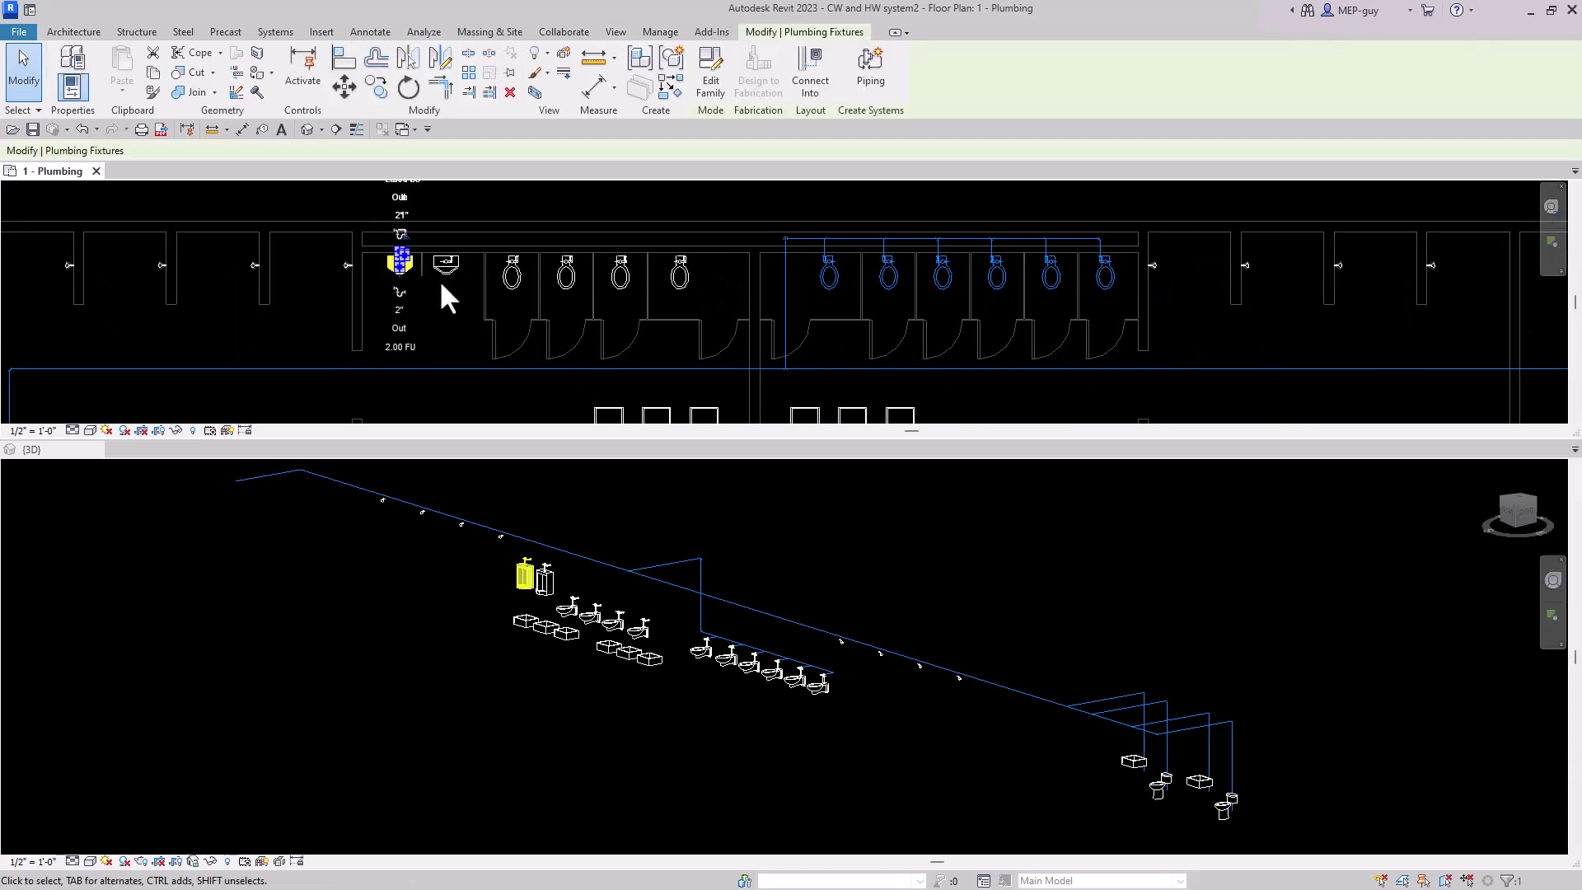
pyautogui.scroll(5, 407, 249)
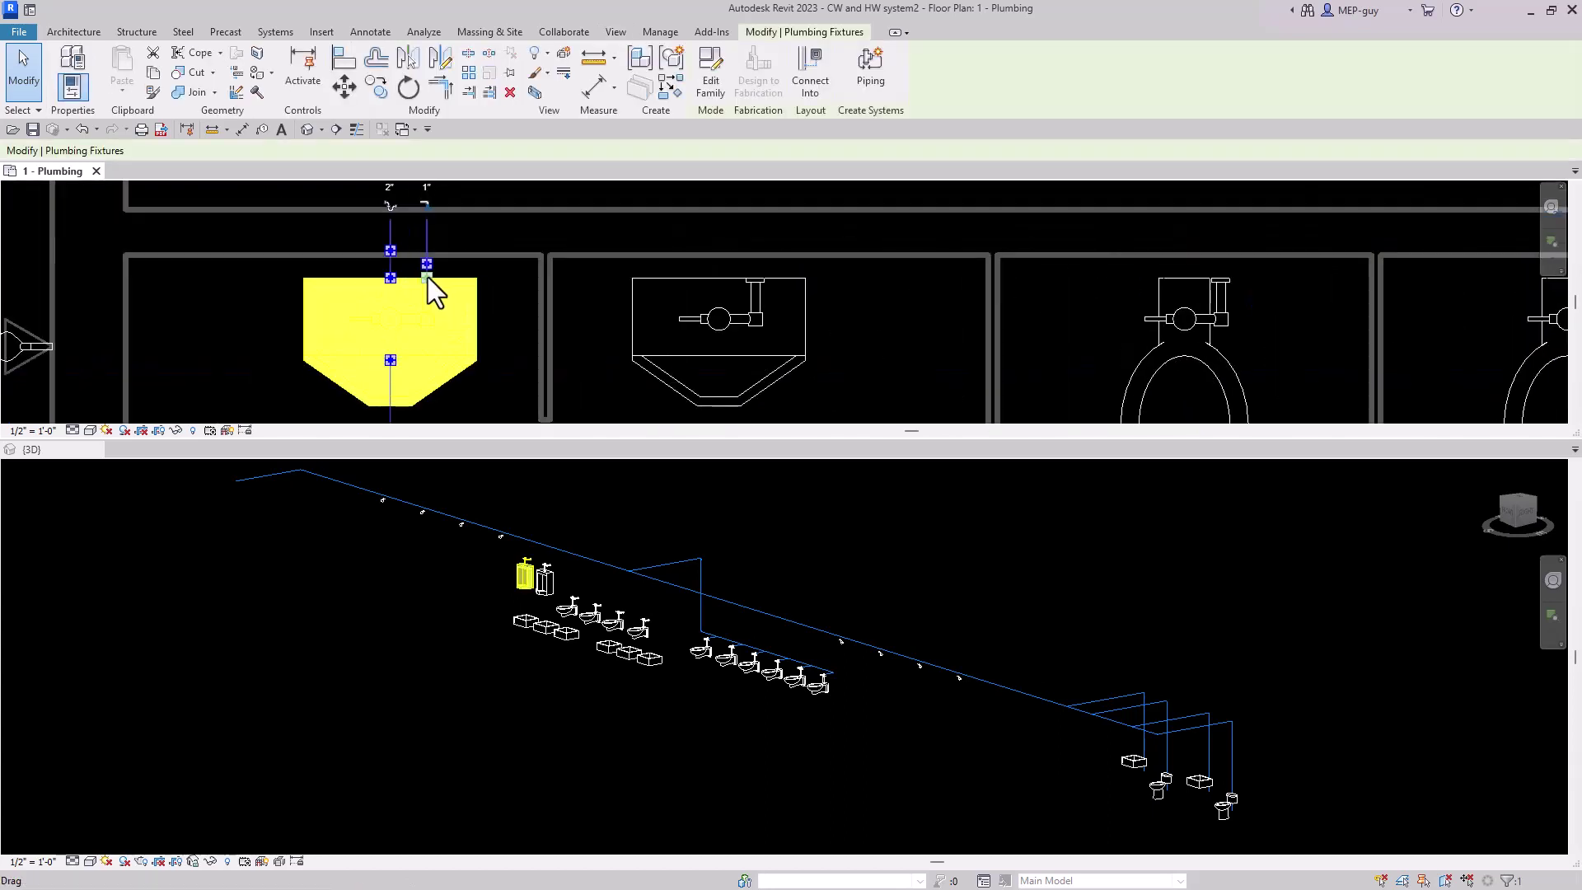
pyautogui.rightClick(426, 279)
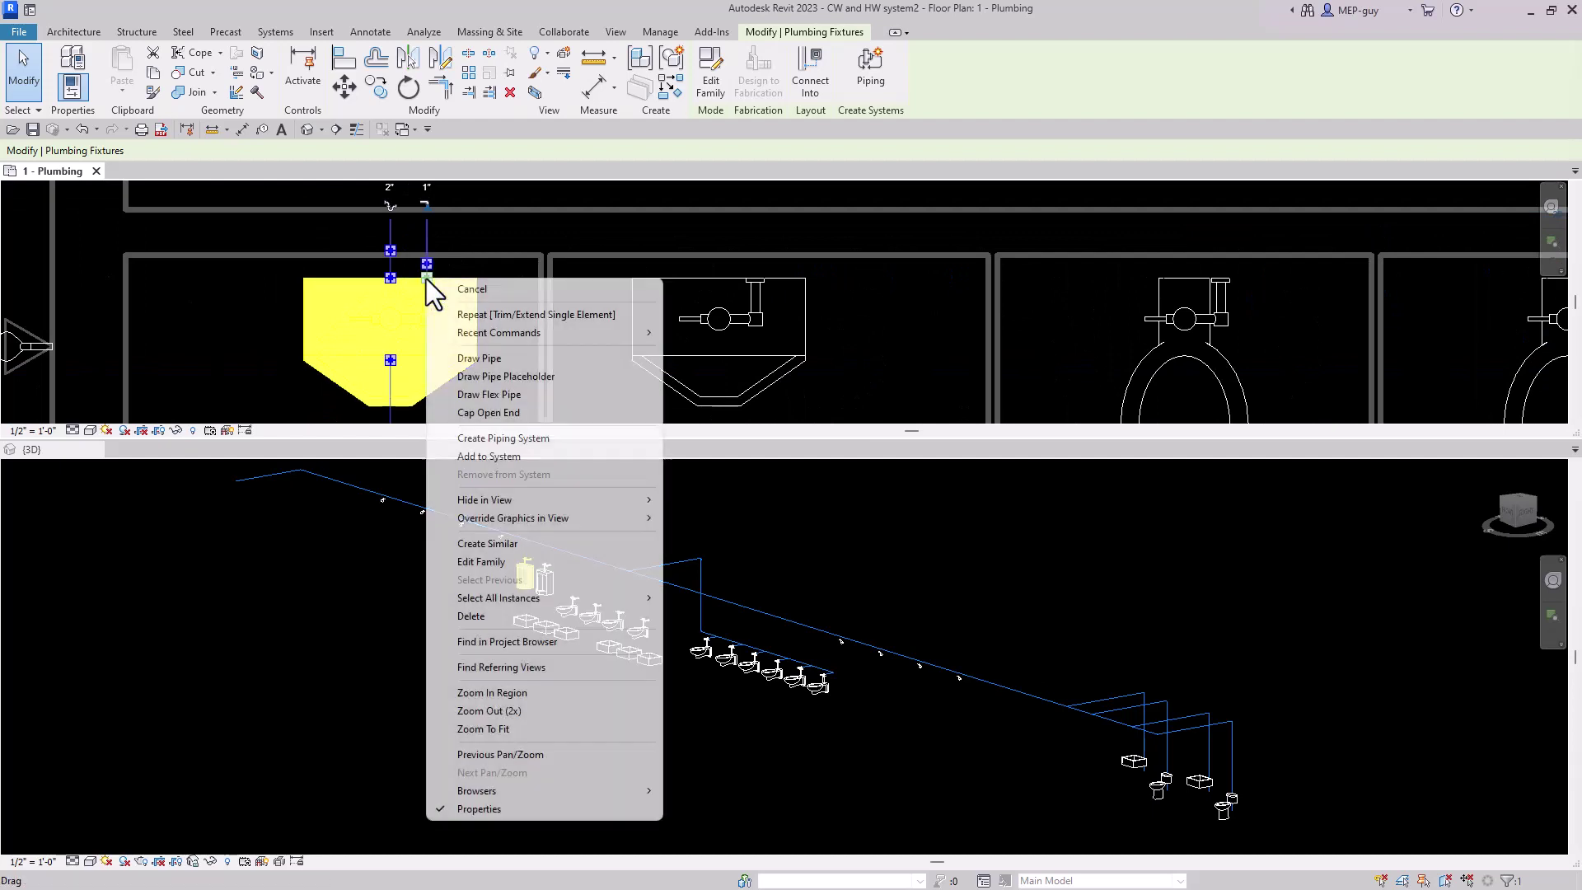
pyautogui.click(468, 355)
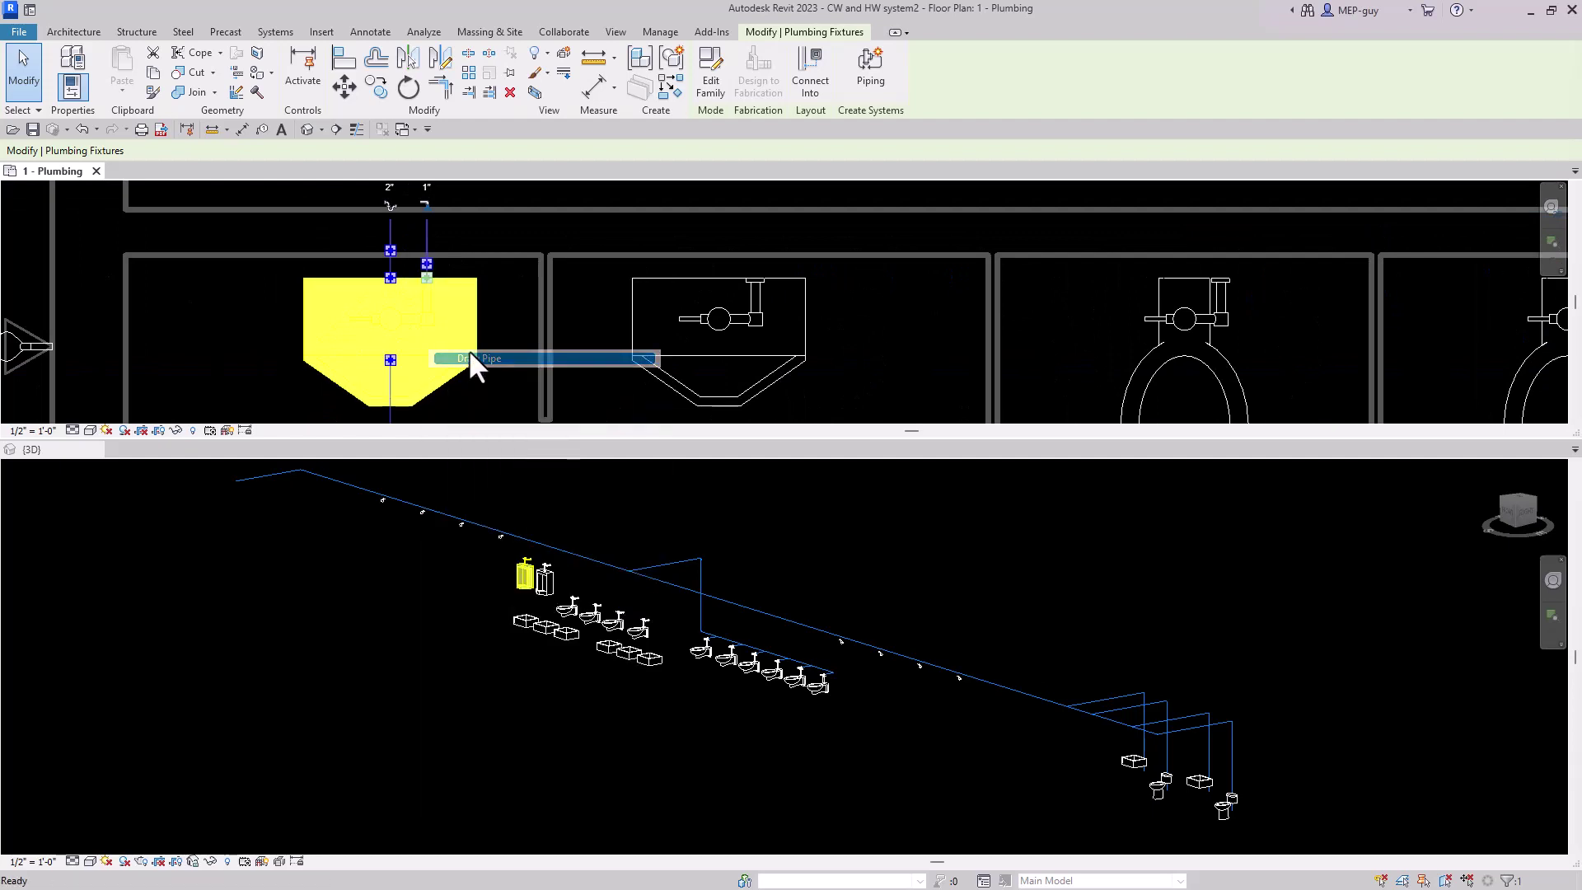
pyautogui.click(428, 235)
# Continue the urinal pipe at 2' 0" elevation along the chase as a header about 20' 5" long, ending past the four toilets.
pyautogui.click(384, 151)
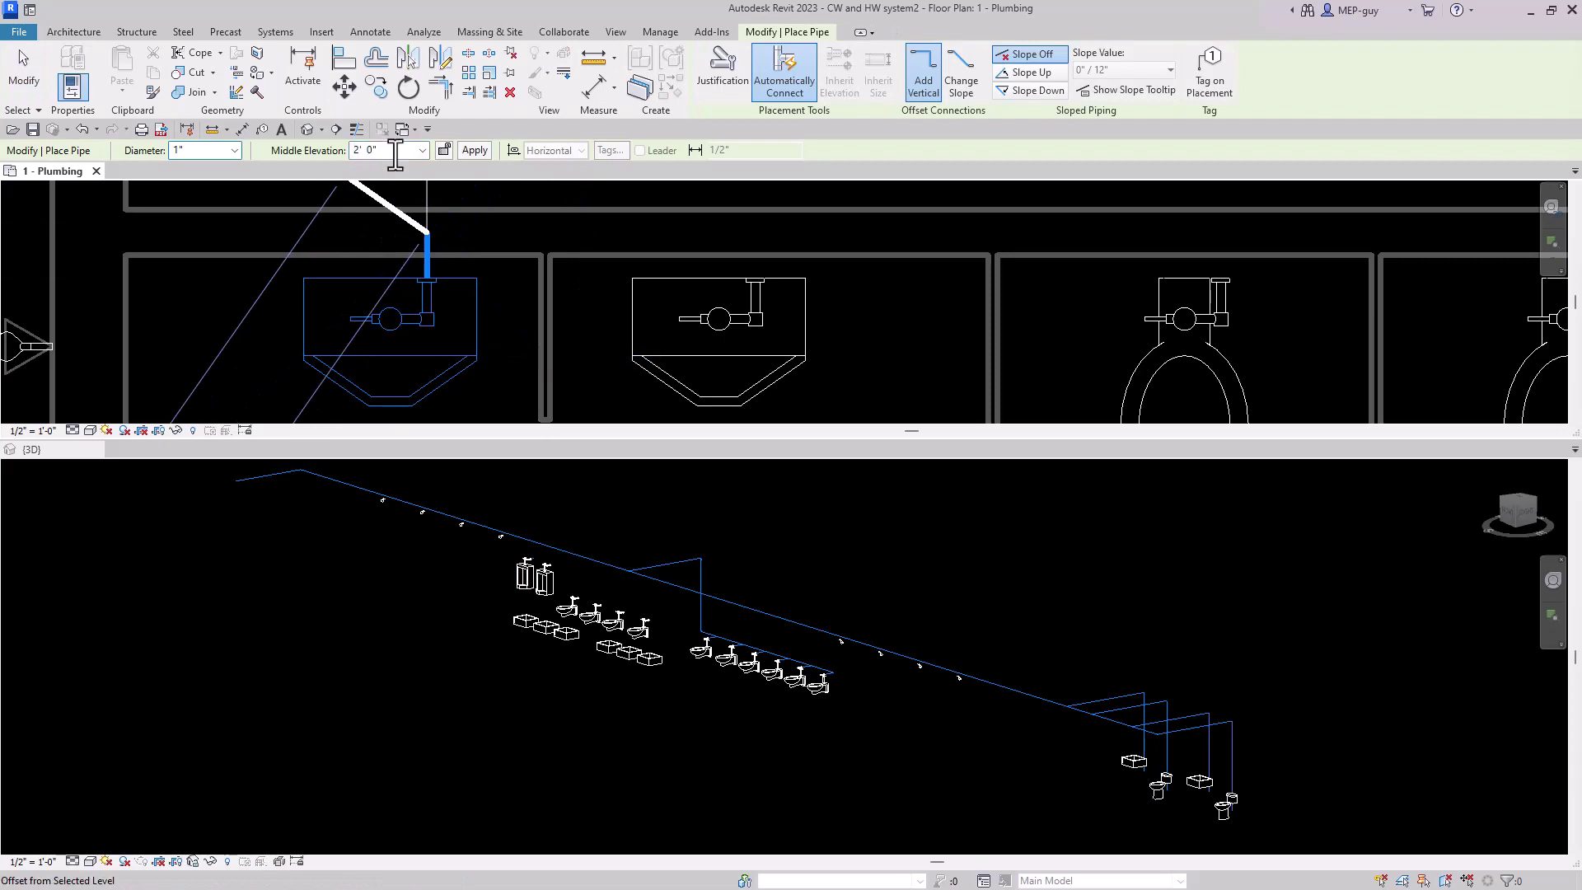
pyautogui.scroll(-5, 411, 311)
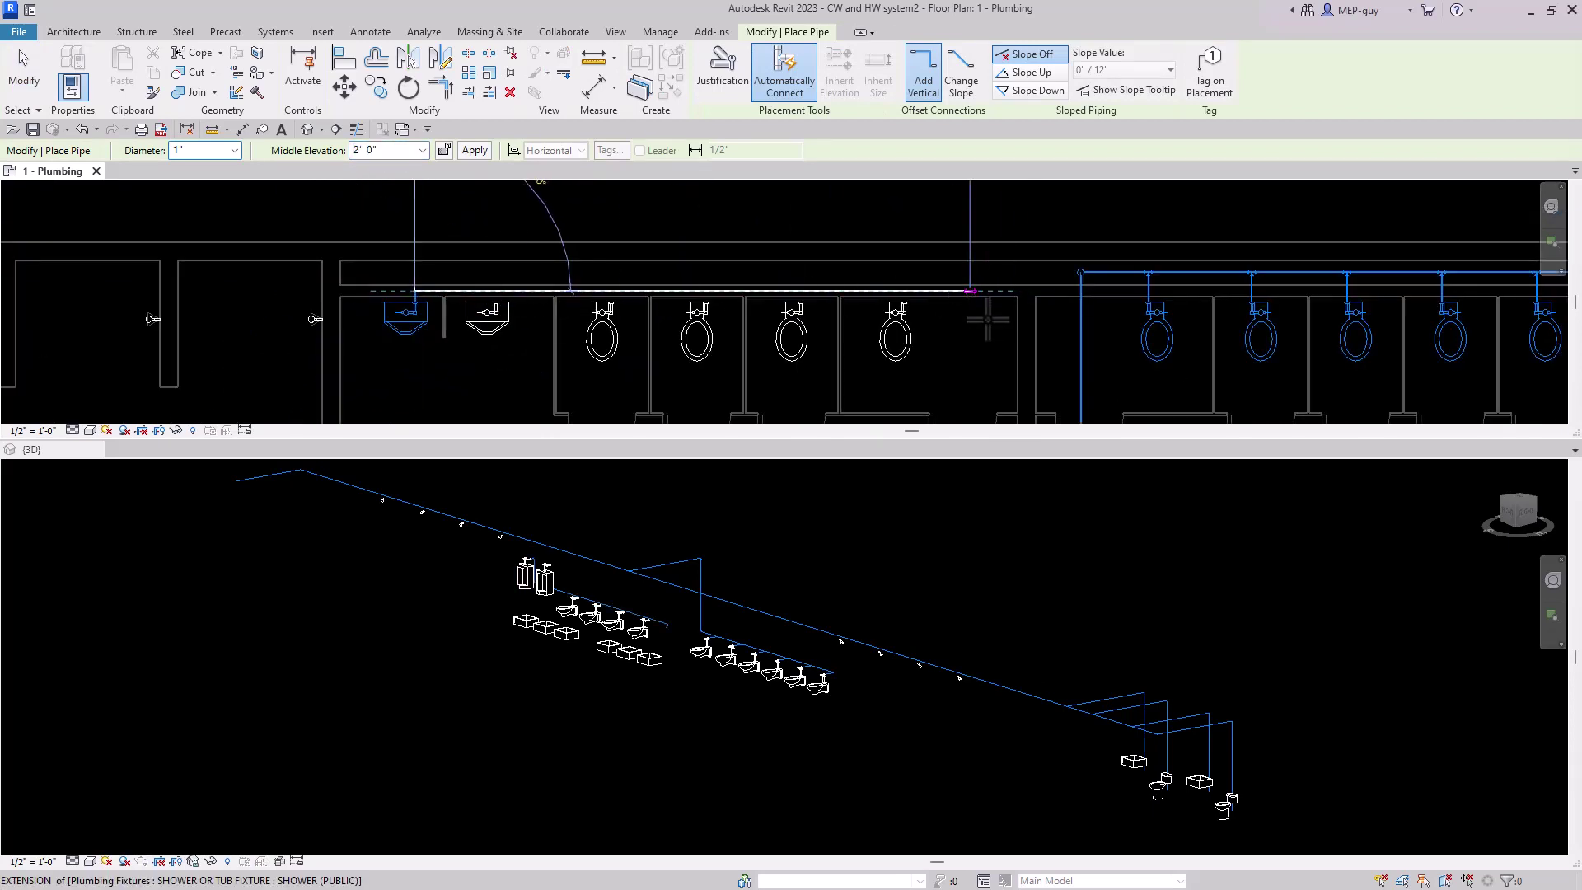
pyautogui.click(969, 291)
pyautogui.press('Escape')
pyautogui.press('Escape')
pyautogui.click(972, 294)
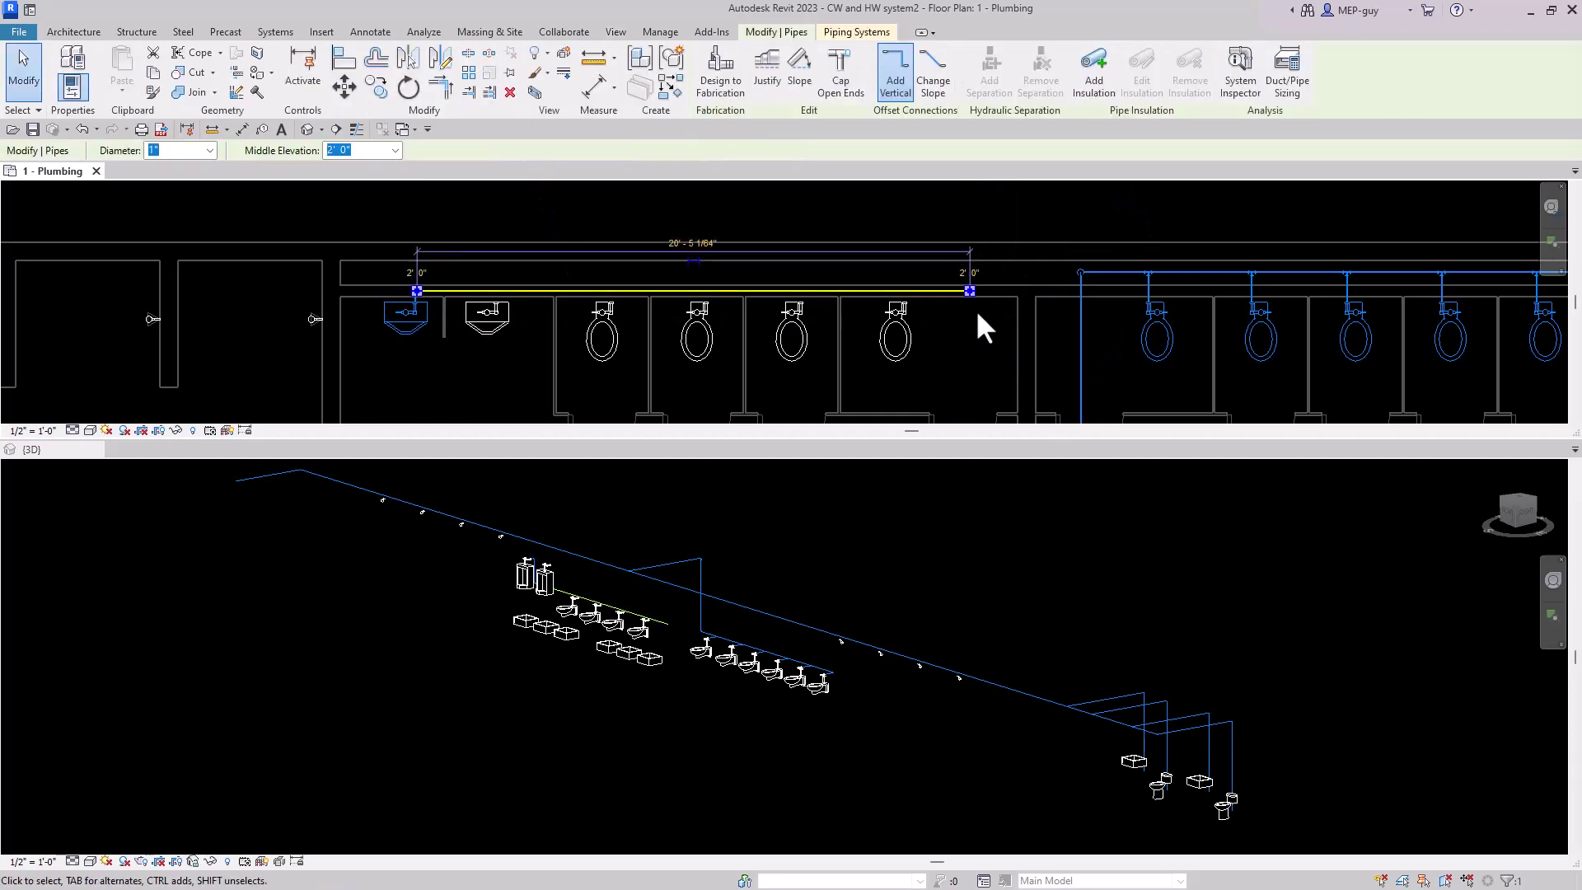
pyautogui.press('Escape')
# Align the new urinal and toilet header with the six toilets' header pipe in the chase.
pyautogui.scroll(1, 975, 309)
pyautogui.press('a')
pyautogui.press('l')
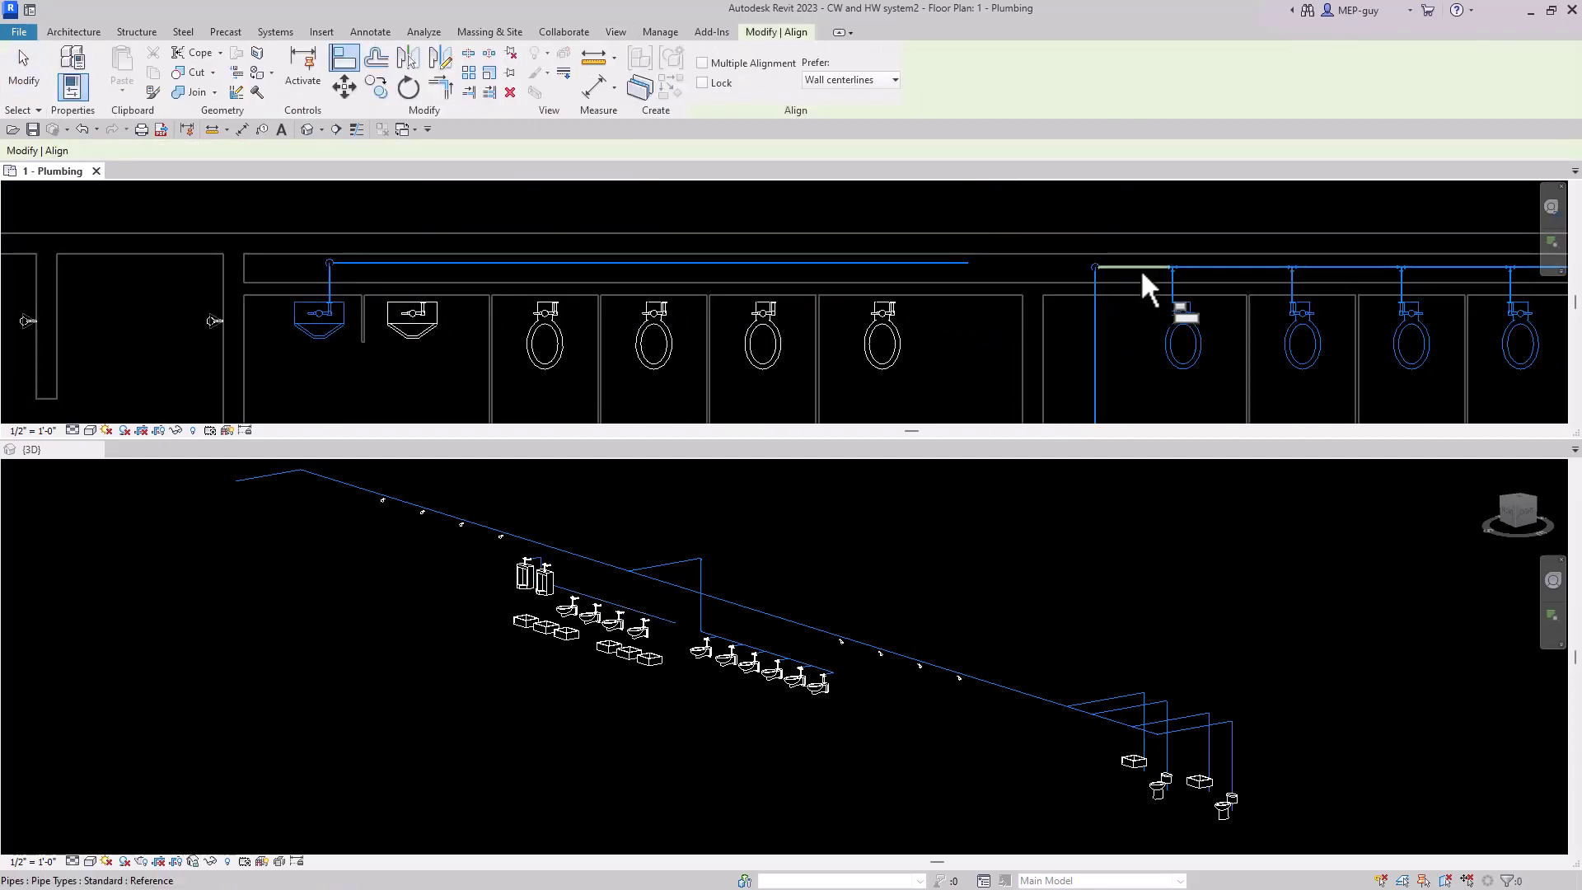
pyautogui.press('Escape')
# Draw a pipe from the second urinal's cold water connector back to the header in the chase.
pyautogui.moveTo(446, 323); pyautogui.dragTo(428, 284, button='middle')
pyautogui.press('z')
pyautogui.press('r')
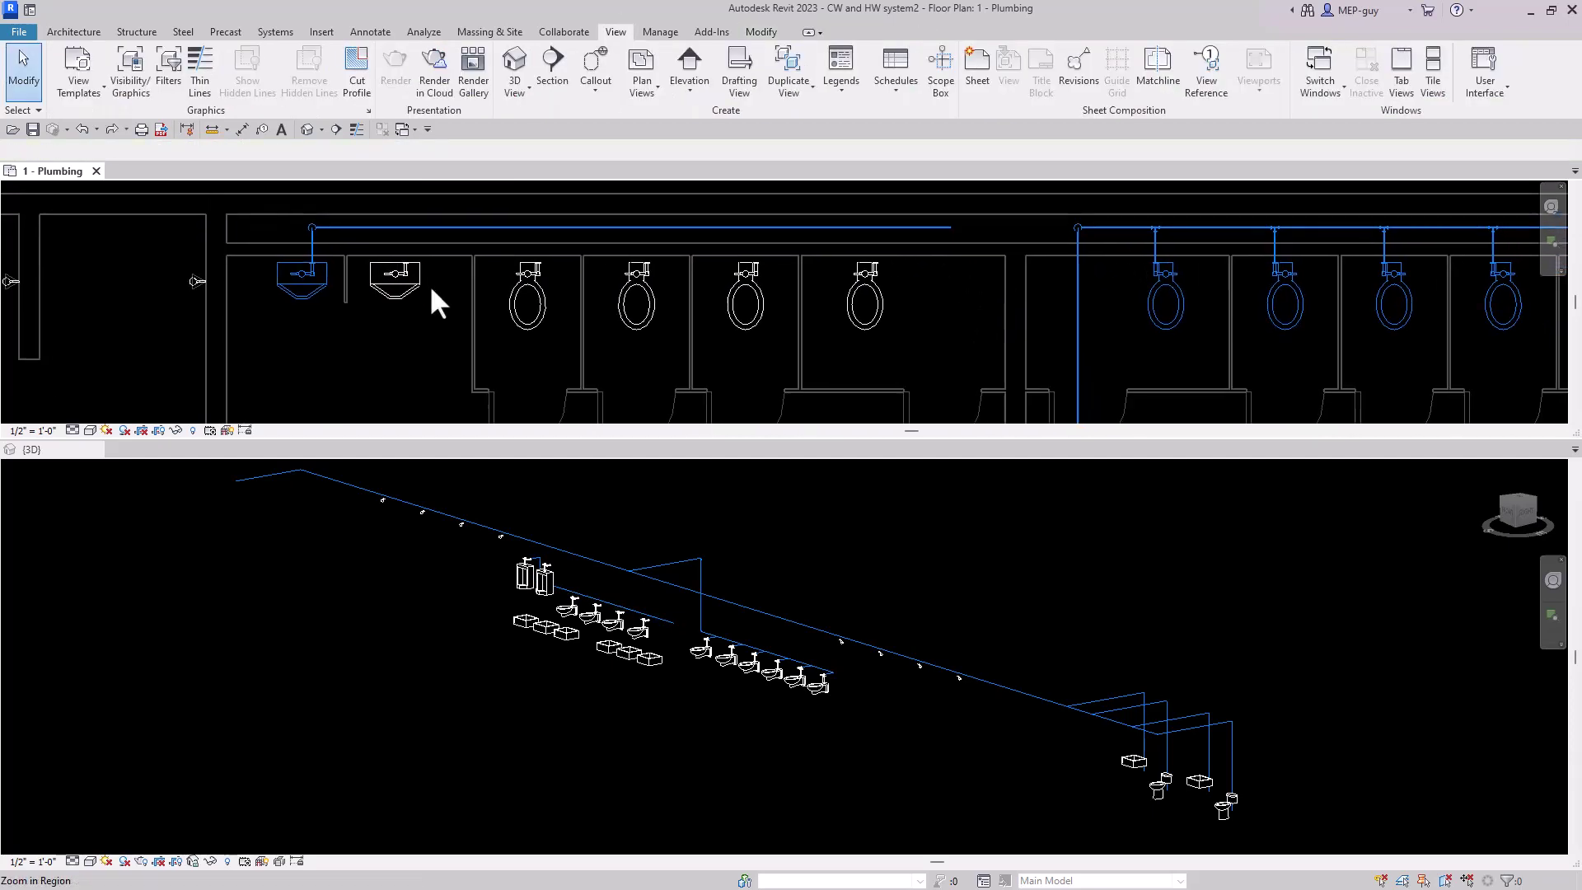
pyautogui.click(408, 283)
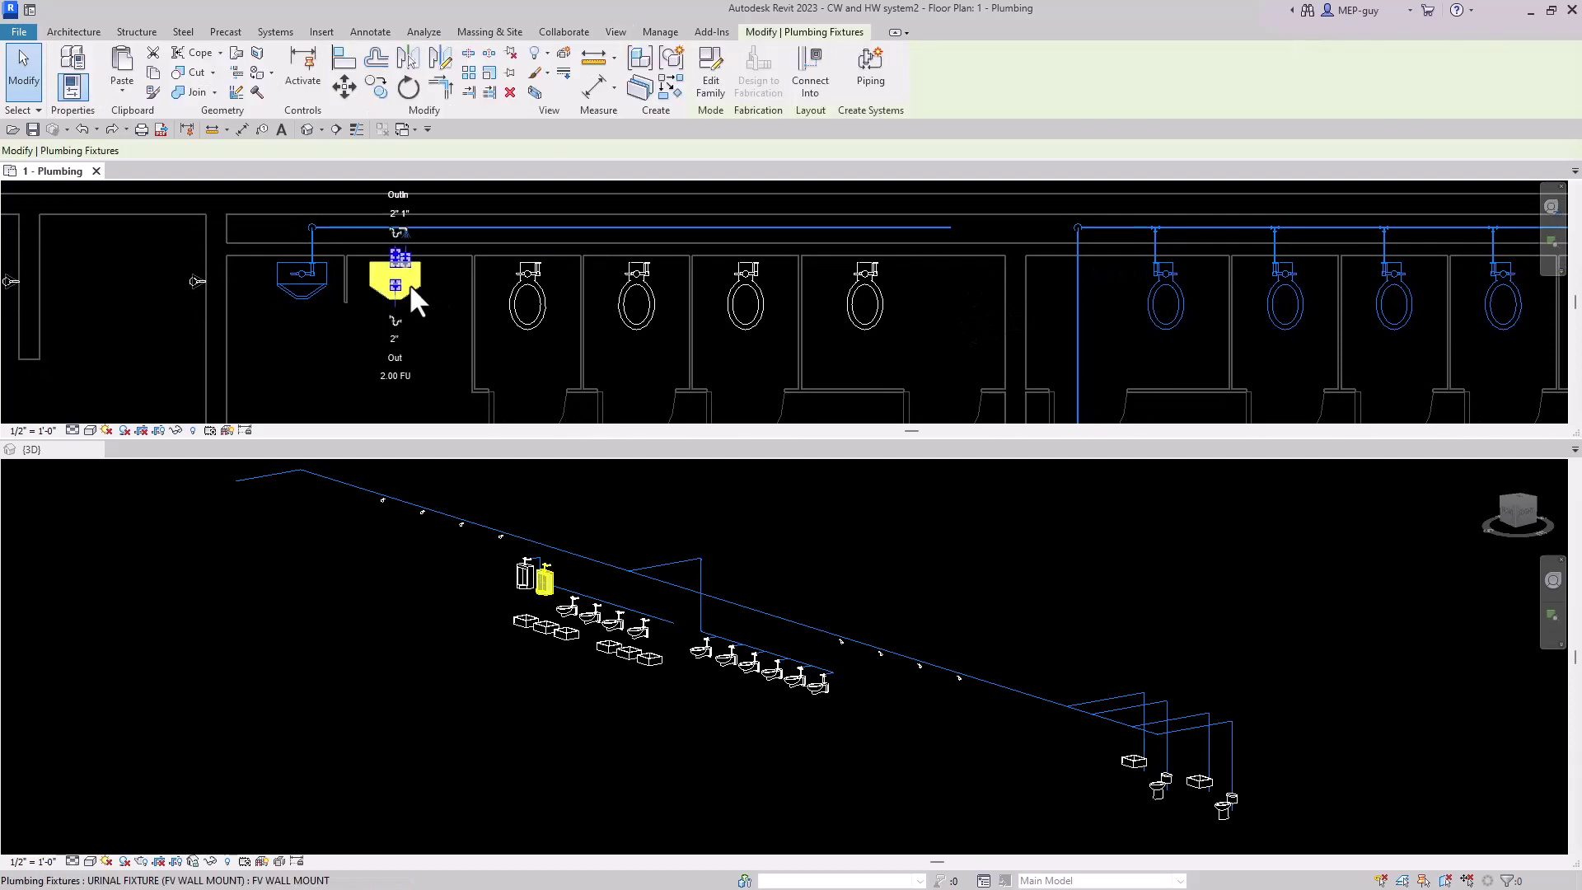
pyautogui.rightClick(407, 269)
pyautogui.click(450, 347)
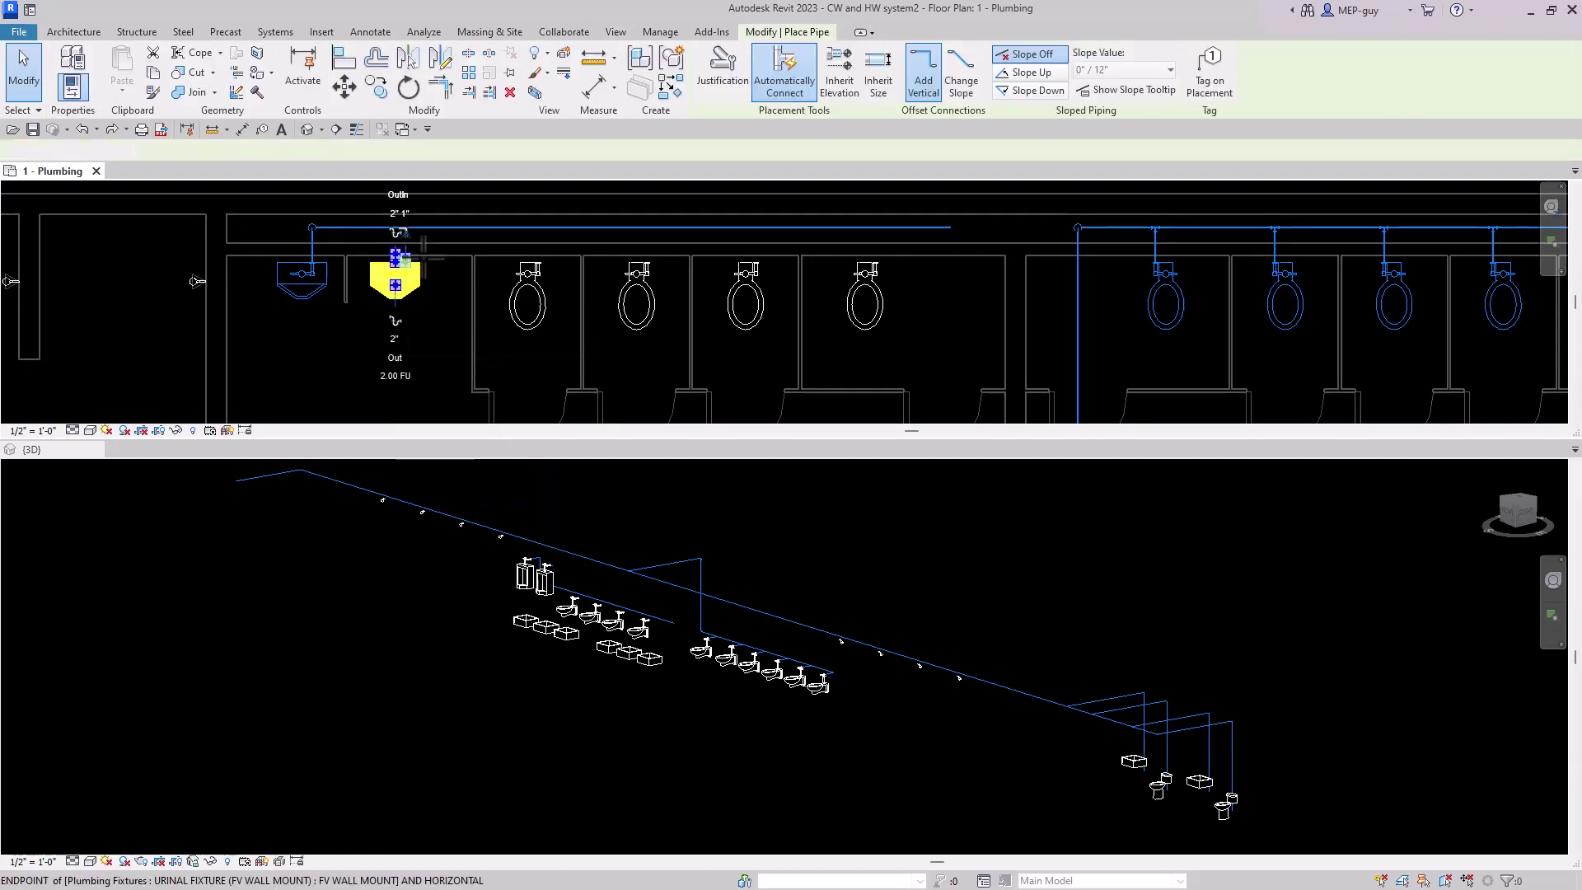
pyautogui.click(405, 228)
pyautogui.press('Escape')
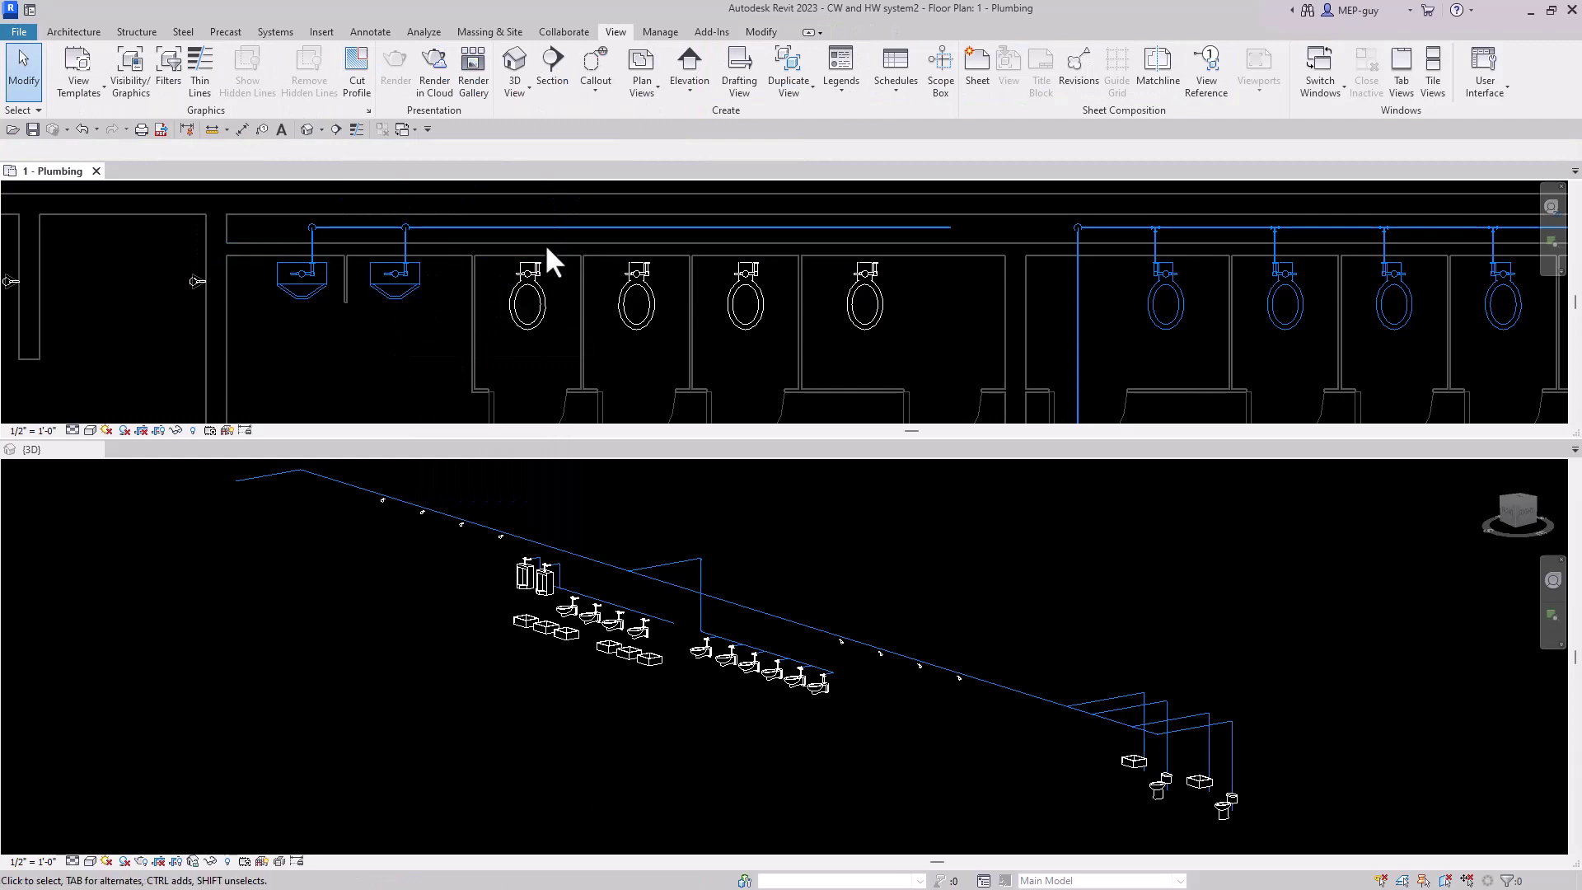
# Connect the three toilets nearest the urinals into the header using Connect Into with their 1" domestic cold water connectors.
pyautogui.click(542, 272)
pyautogui.click(788, 89)
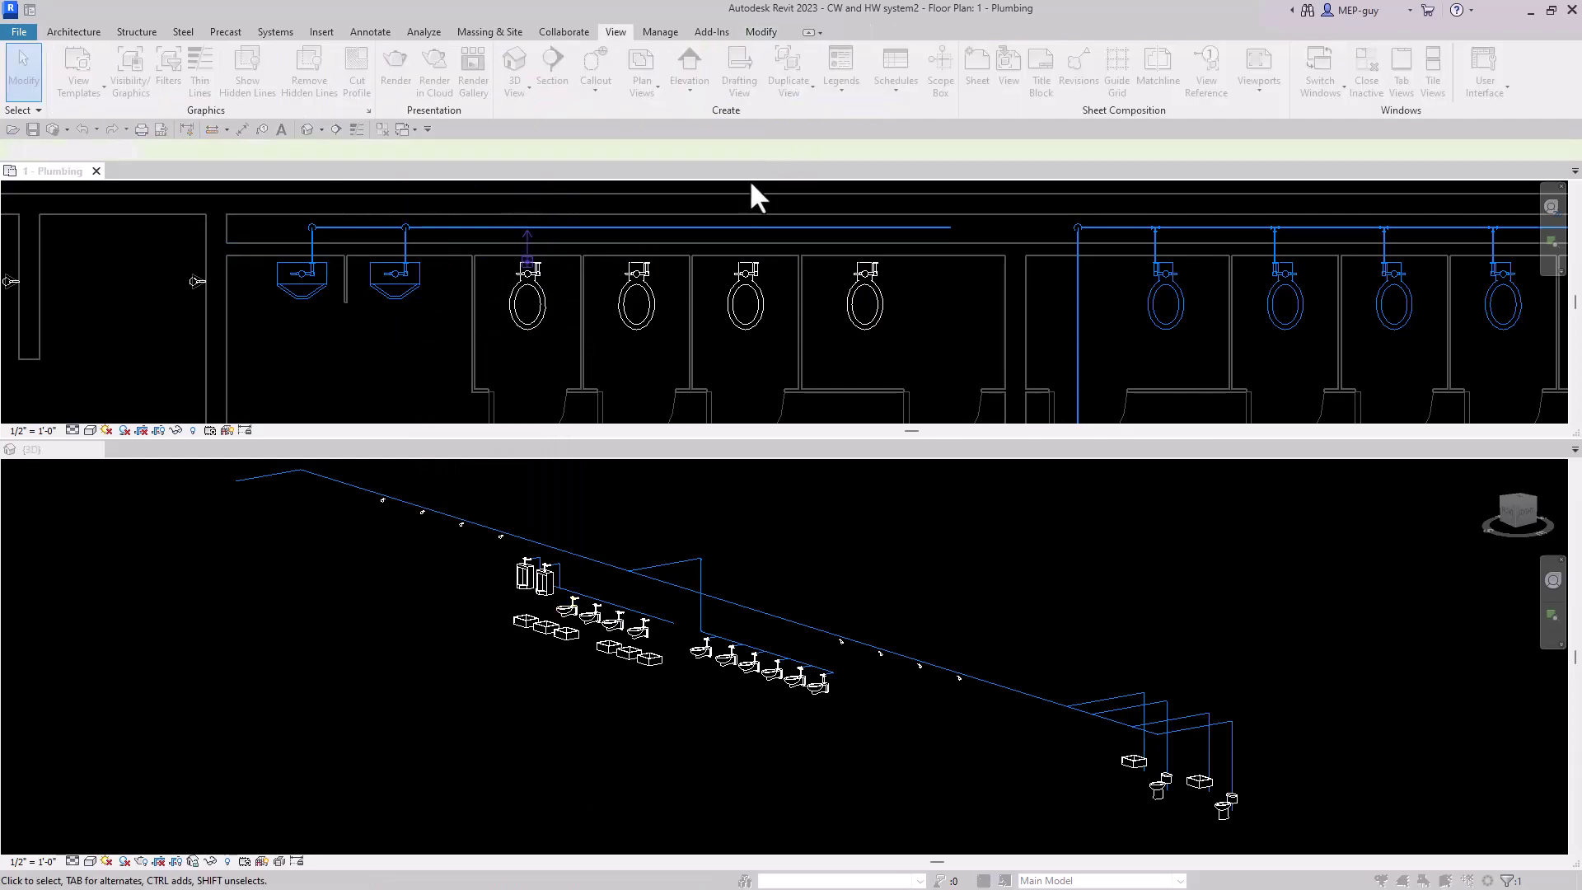
pyautogui.click(571, 227)
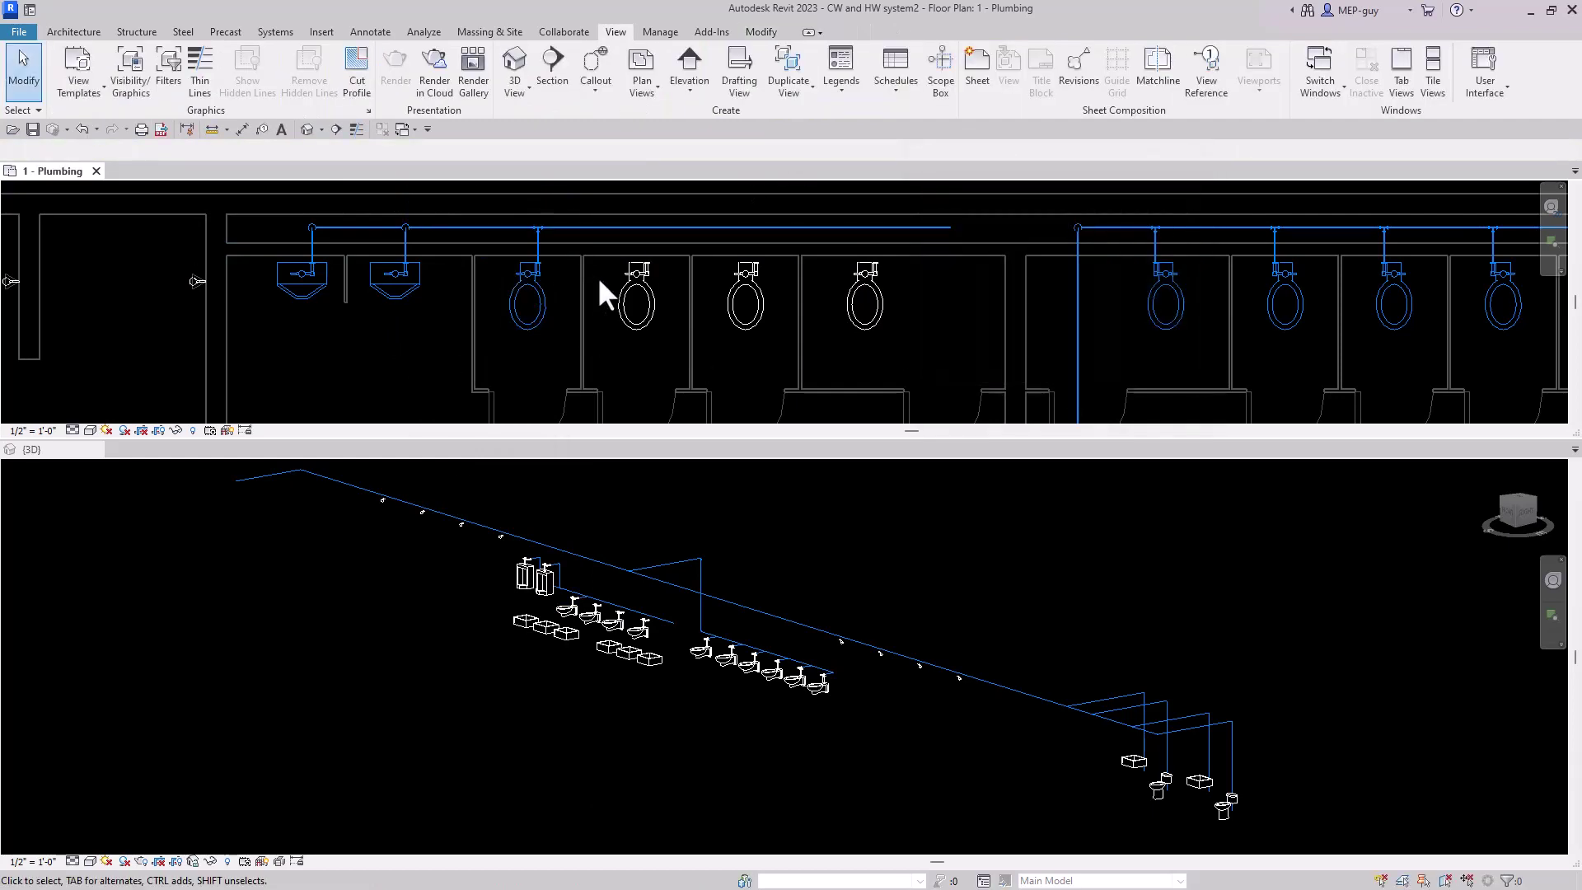
pyautogui.click(642, 272)
pyautogui.click(791, 88)
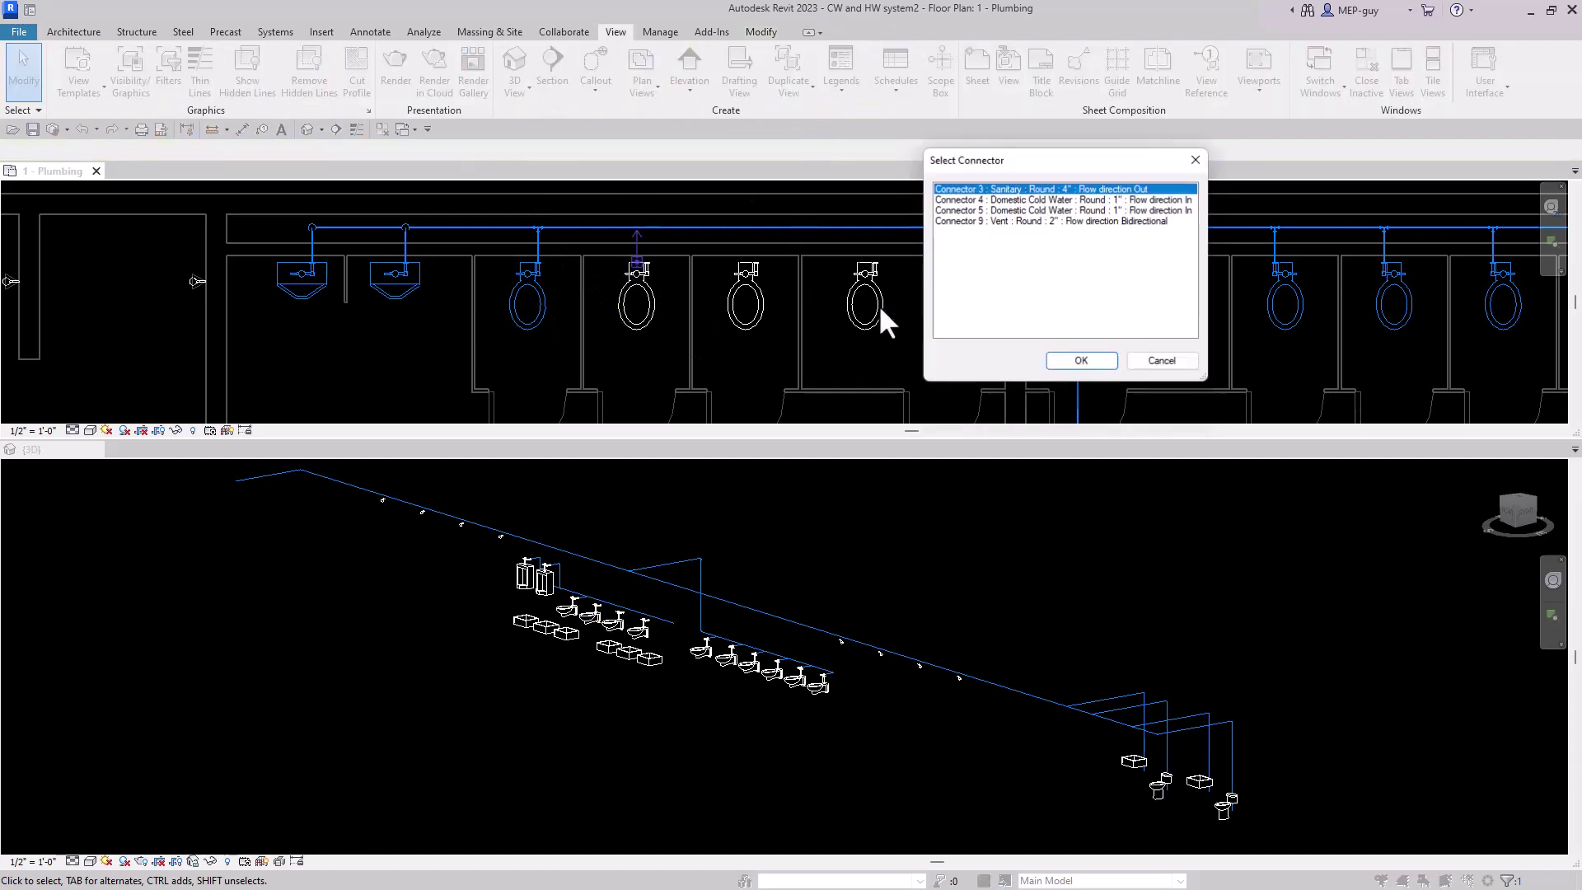
pyautogui.doubleClick(1061, 211)
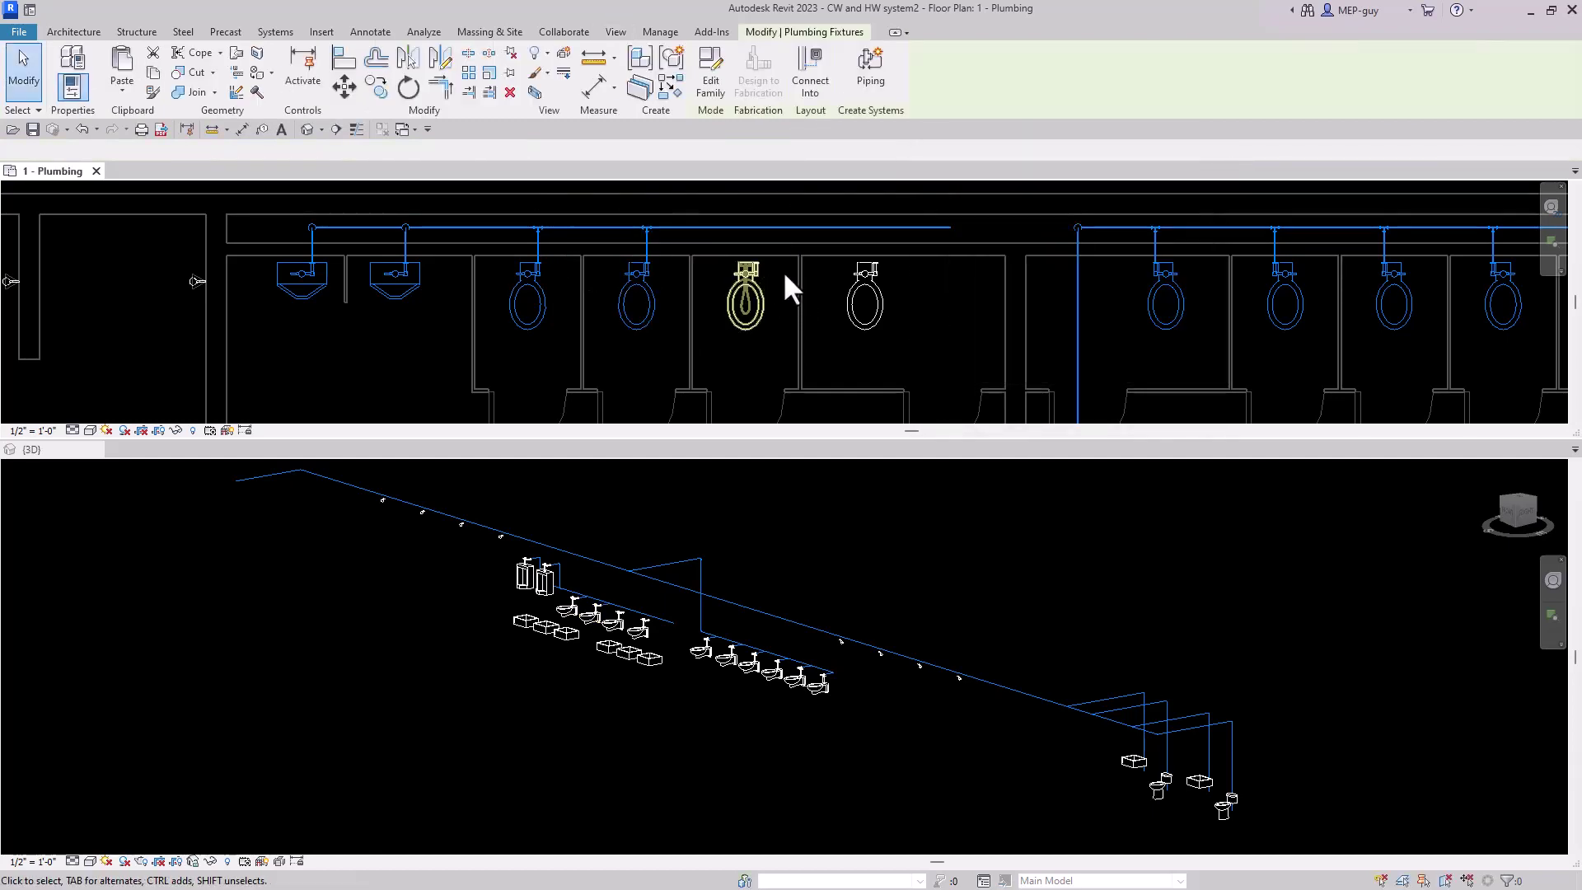
# Draw a pipe from the fourth toilet's cold water connector back to the header in the chase.
pyautogui.click(871, 285)
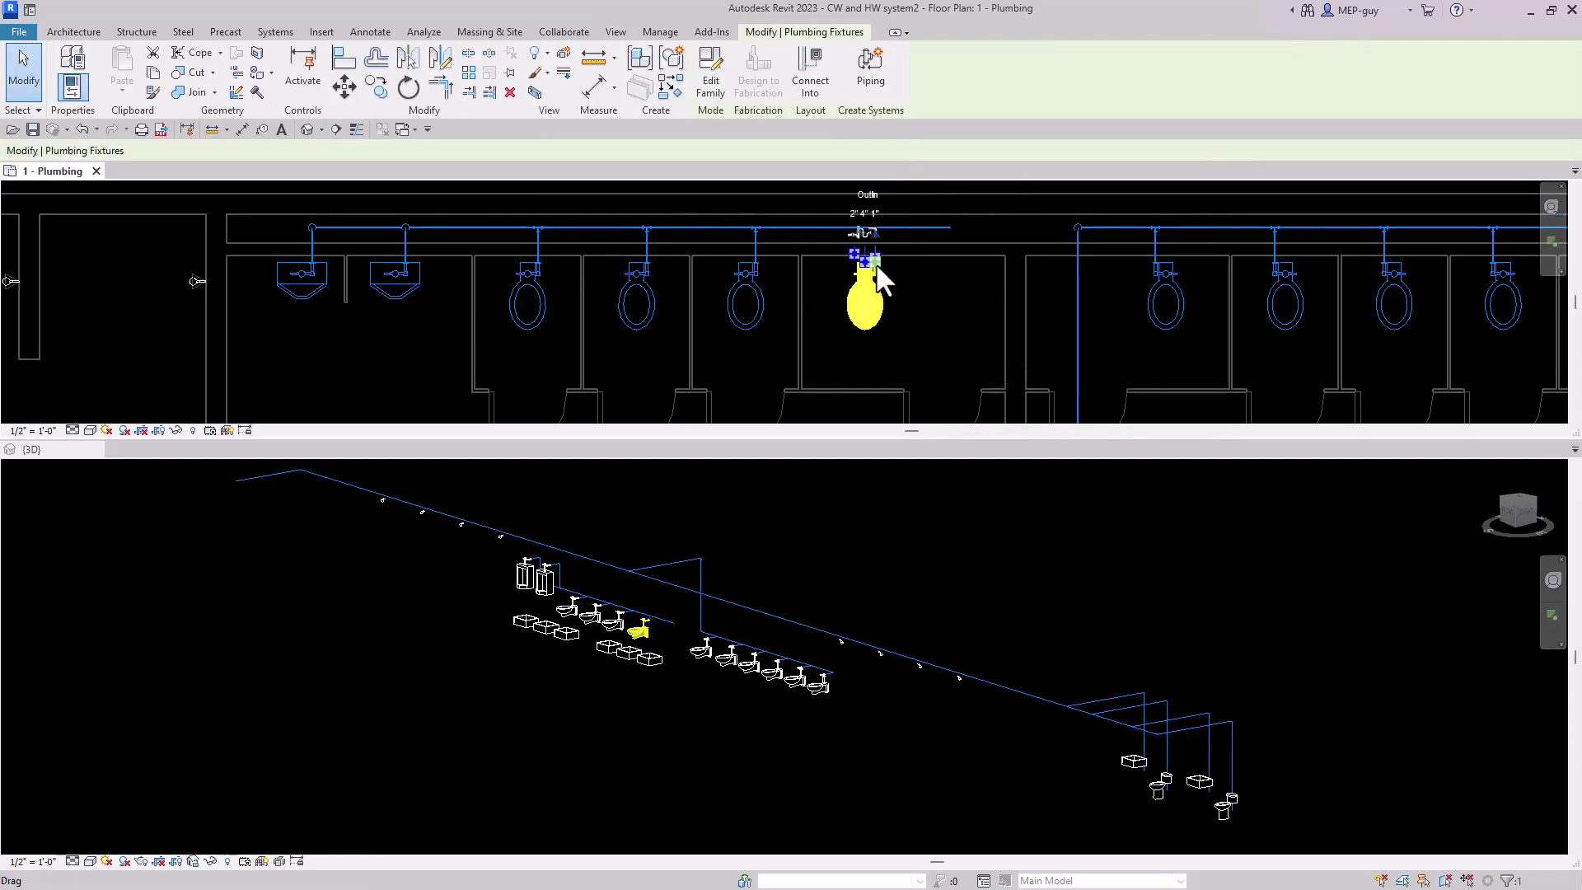
pyautogui.rightClick(877, 262)
pyautogui.click(931, 344)
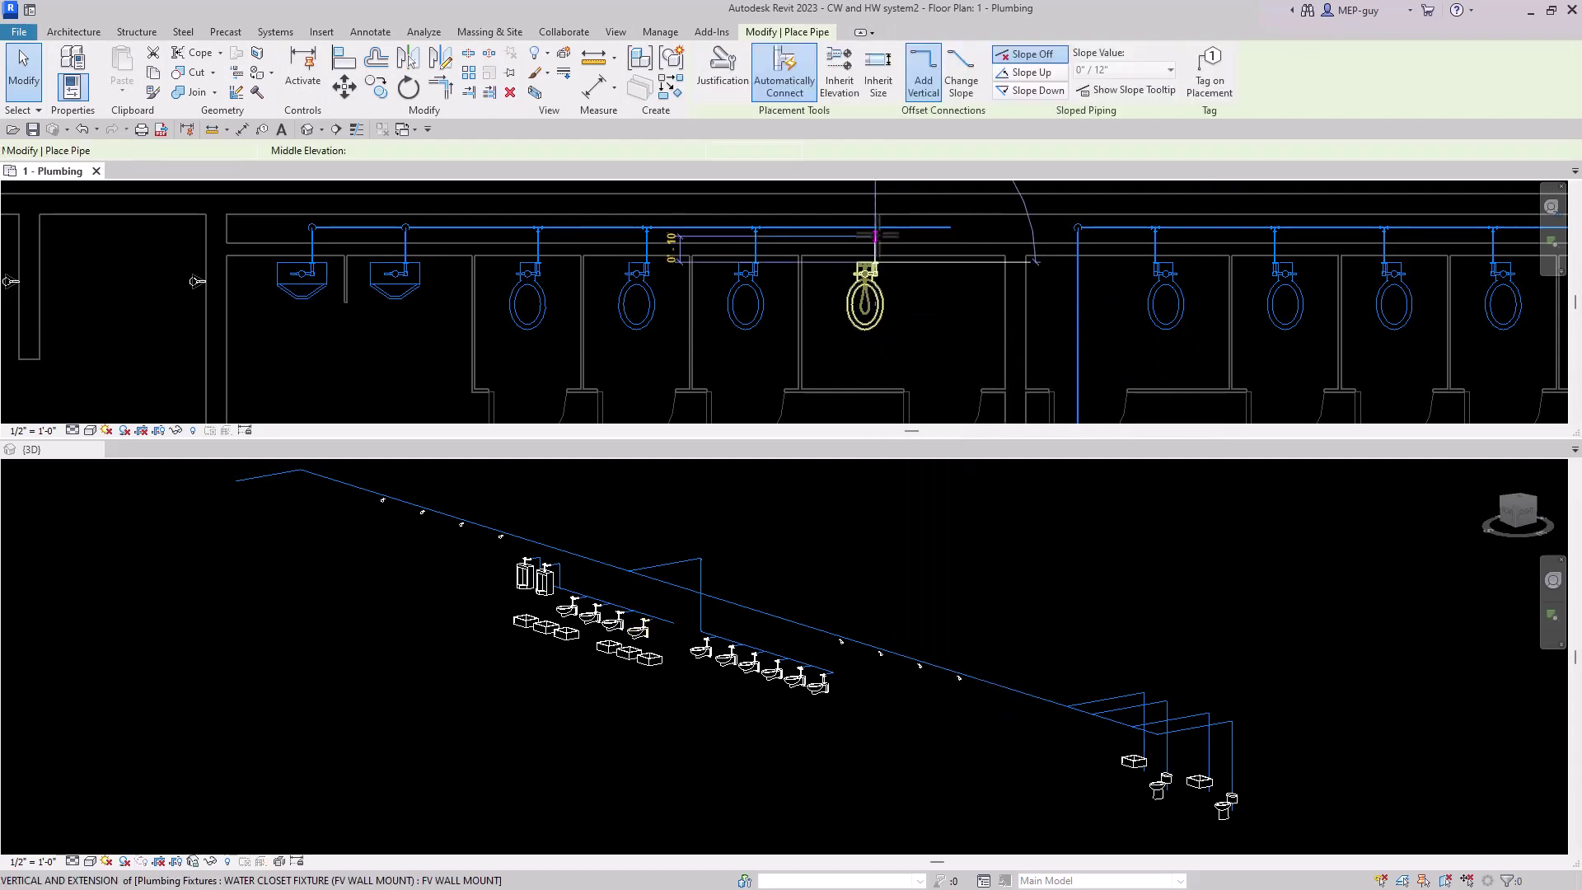
pyautogui.press('Escape')
pyautogui.press('Escape')
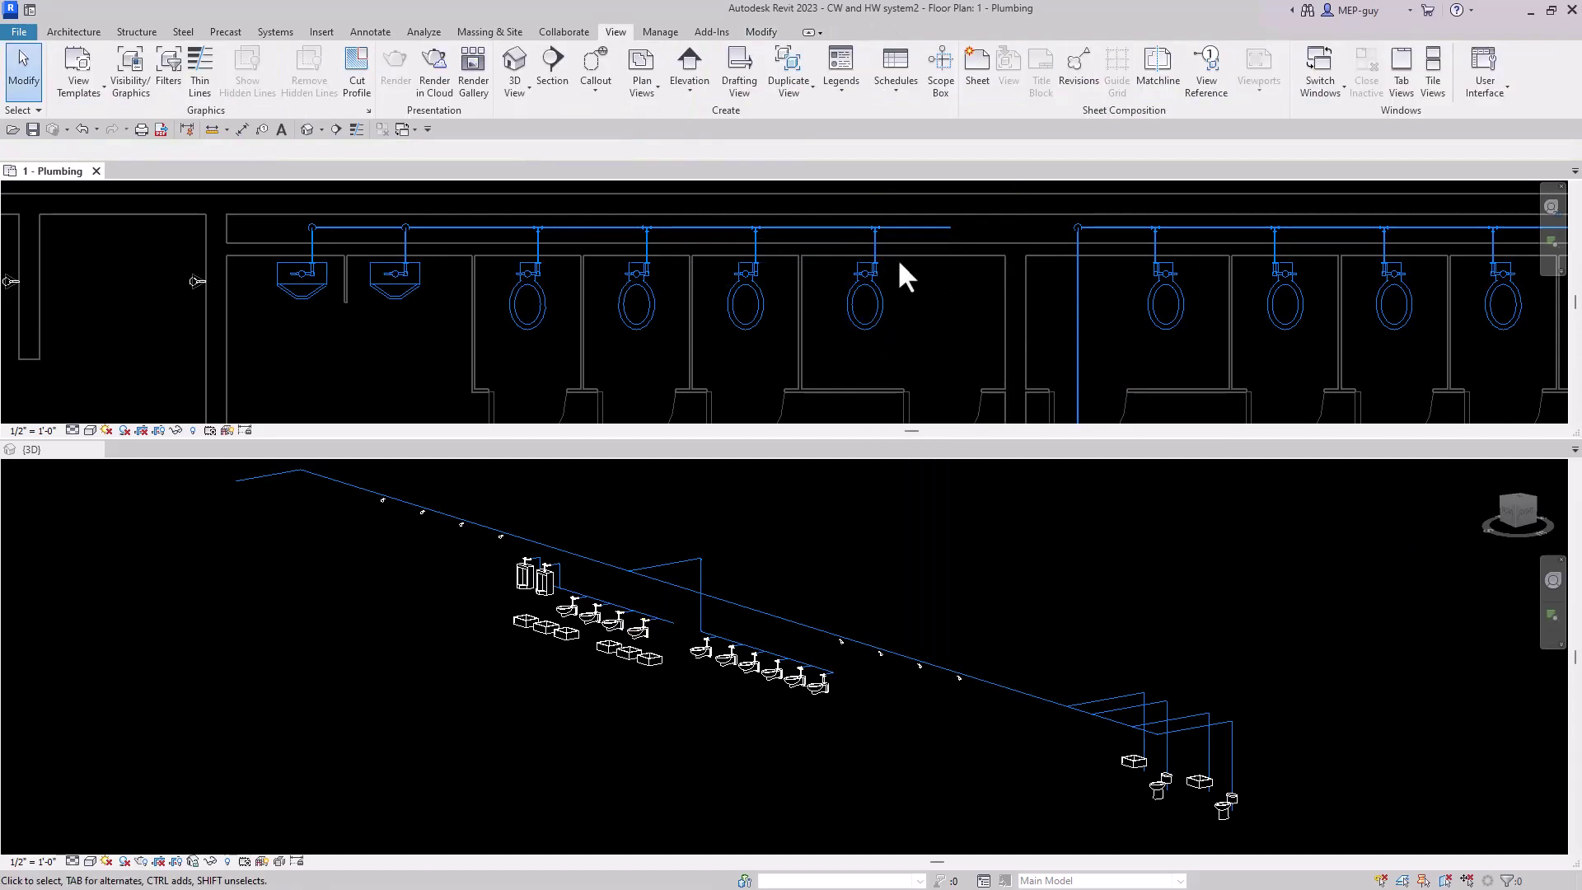
# Draw a 1/2" branch pipe at 9' 0" elevation from the main to the open end of the urinal and toilet header.
pyautogui.scroll(-2, 898, 259)
pyautogui.click(946, 391)
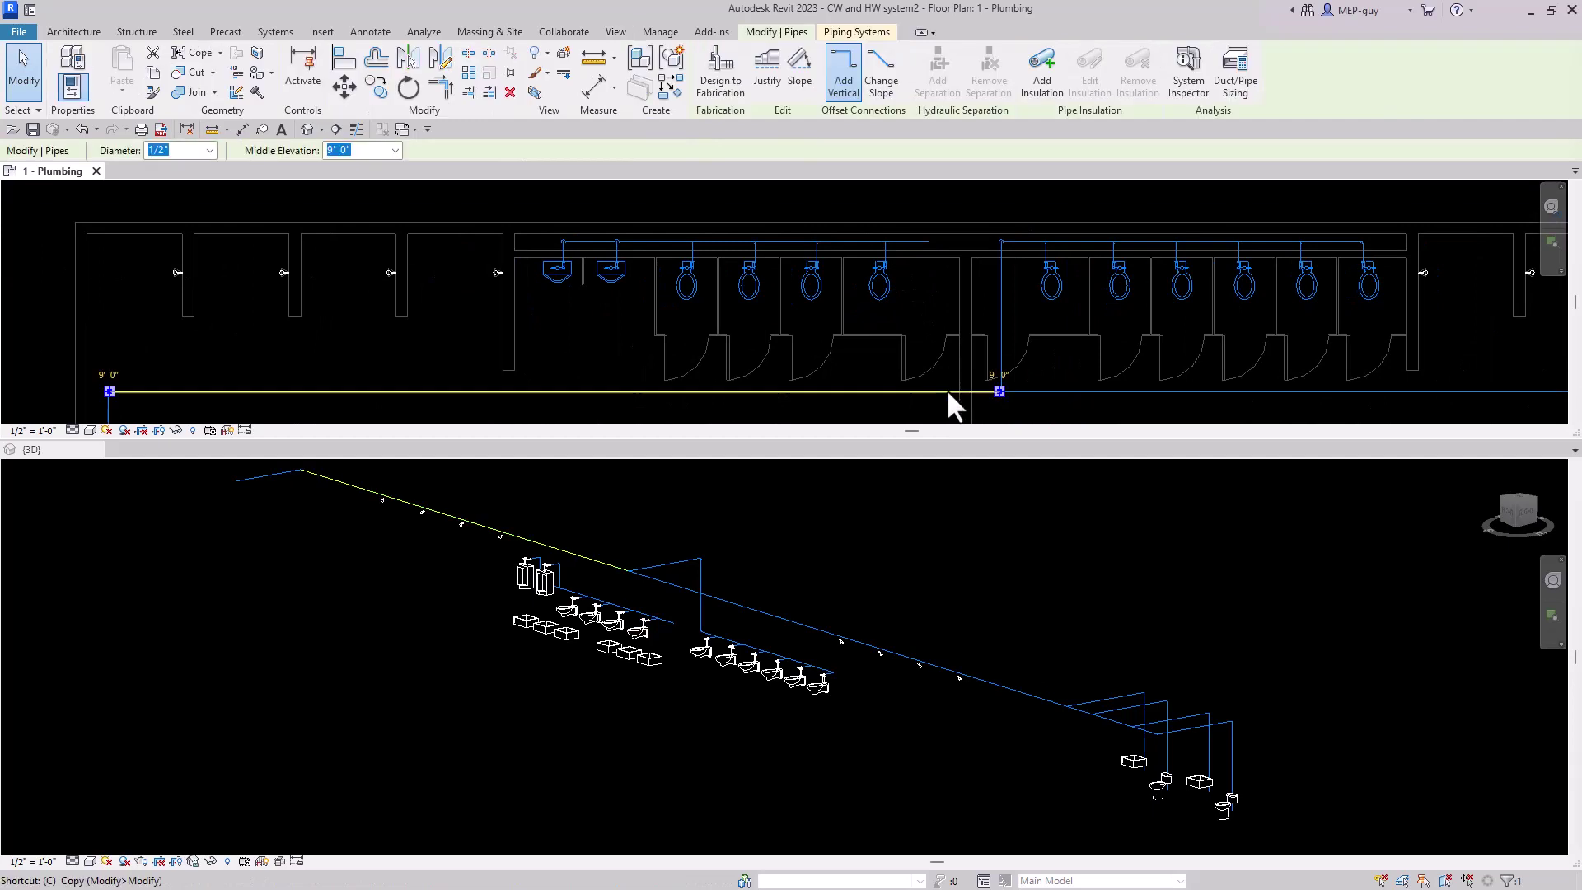
pyautogui.press('c')
pyautogui.press('s')
pyautogui.click(929, 392)
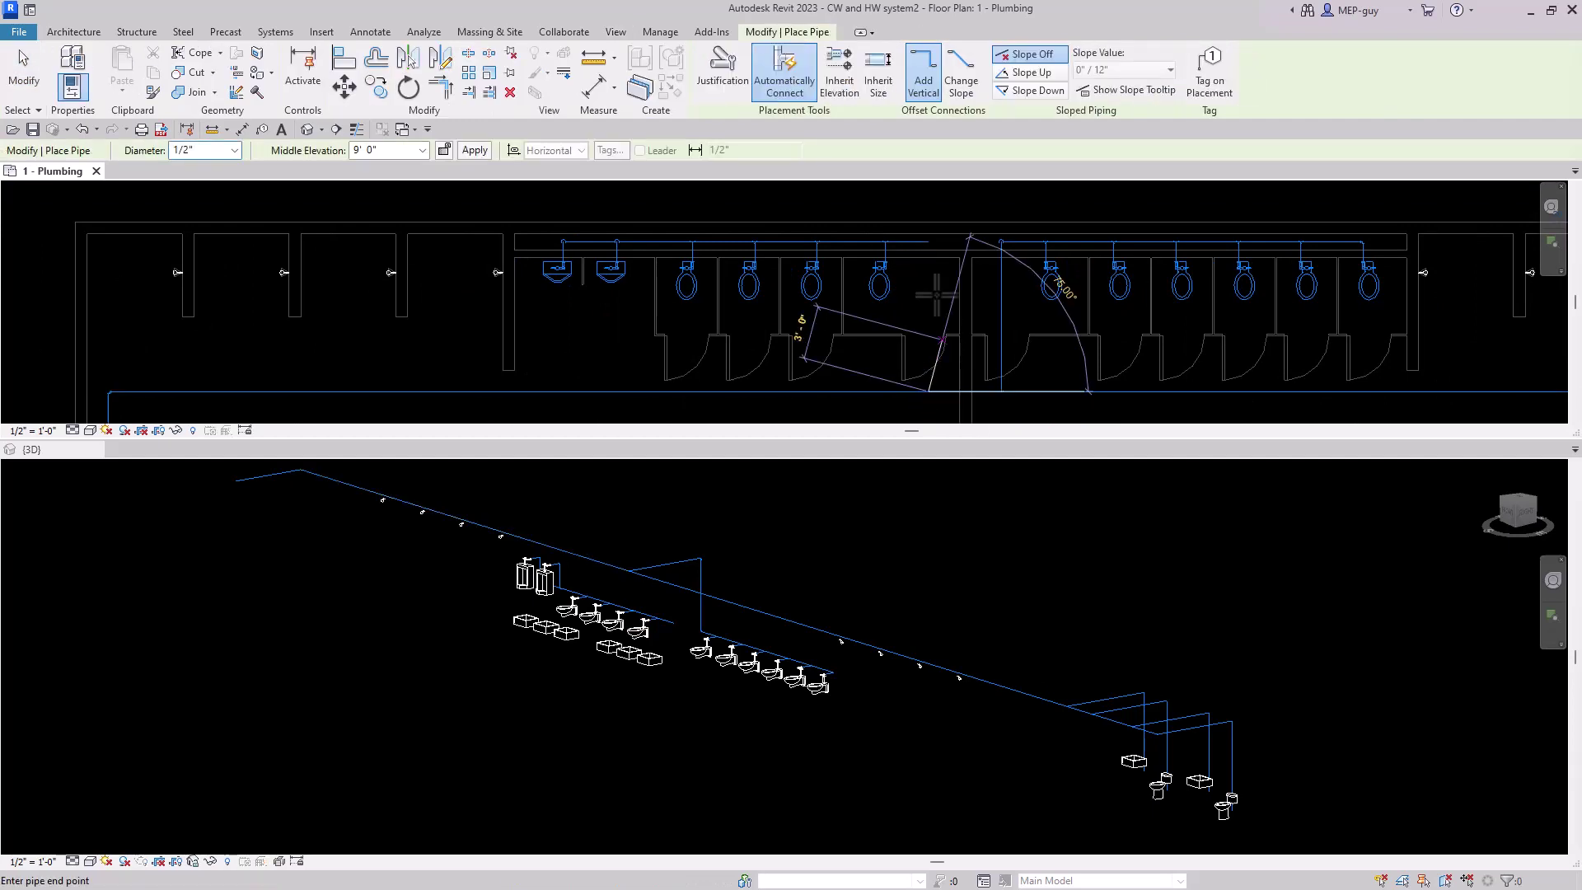
pyautogui.press('Escape')
pyautogui.press('Escape')
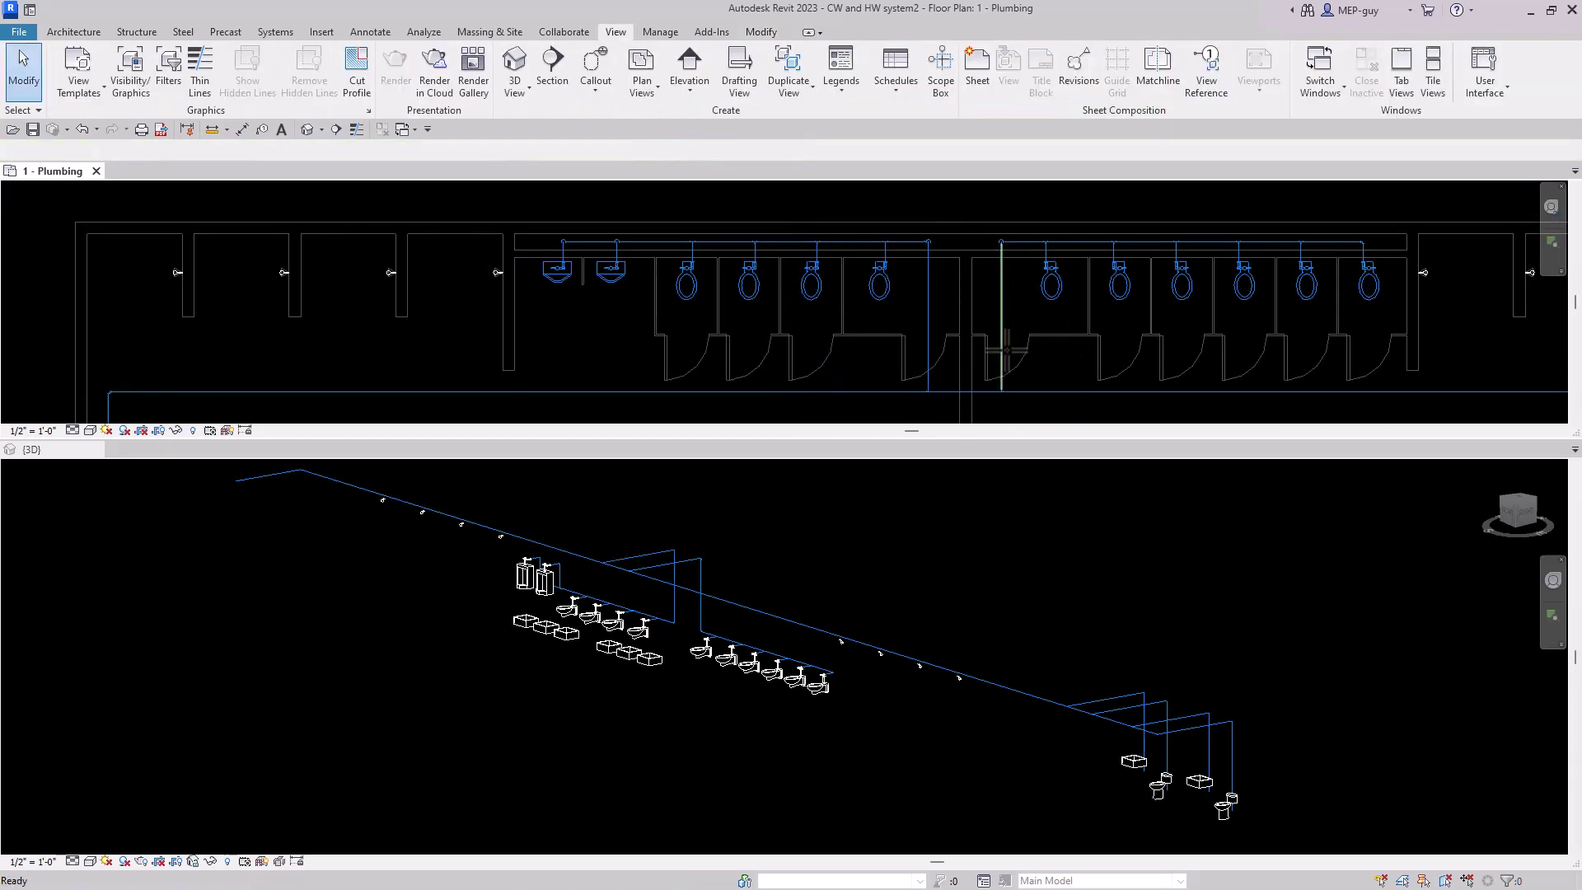
# Draw a 1/2" pipe at 1' 6" elevation from the cold water connector of the men's lavatory nearest the dividing wall, running inside the wall past the other two.
pyautogui.scroll(-3, 912, 265)
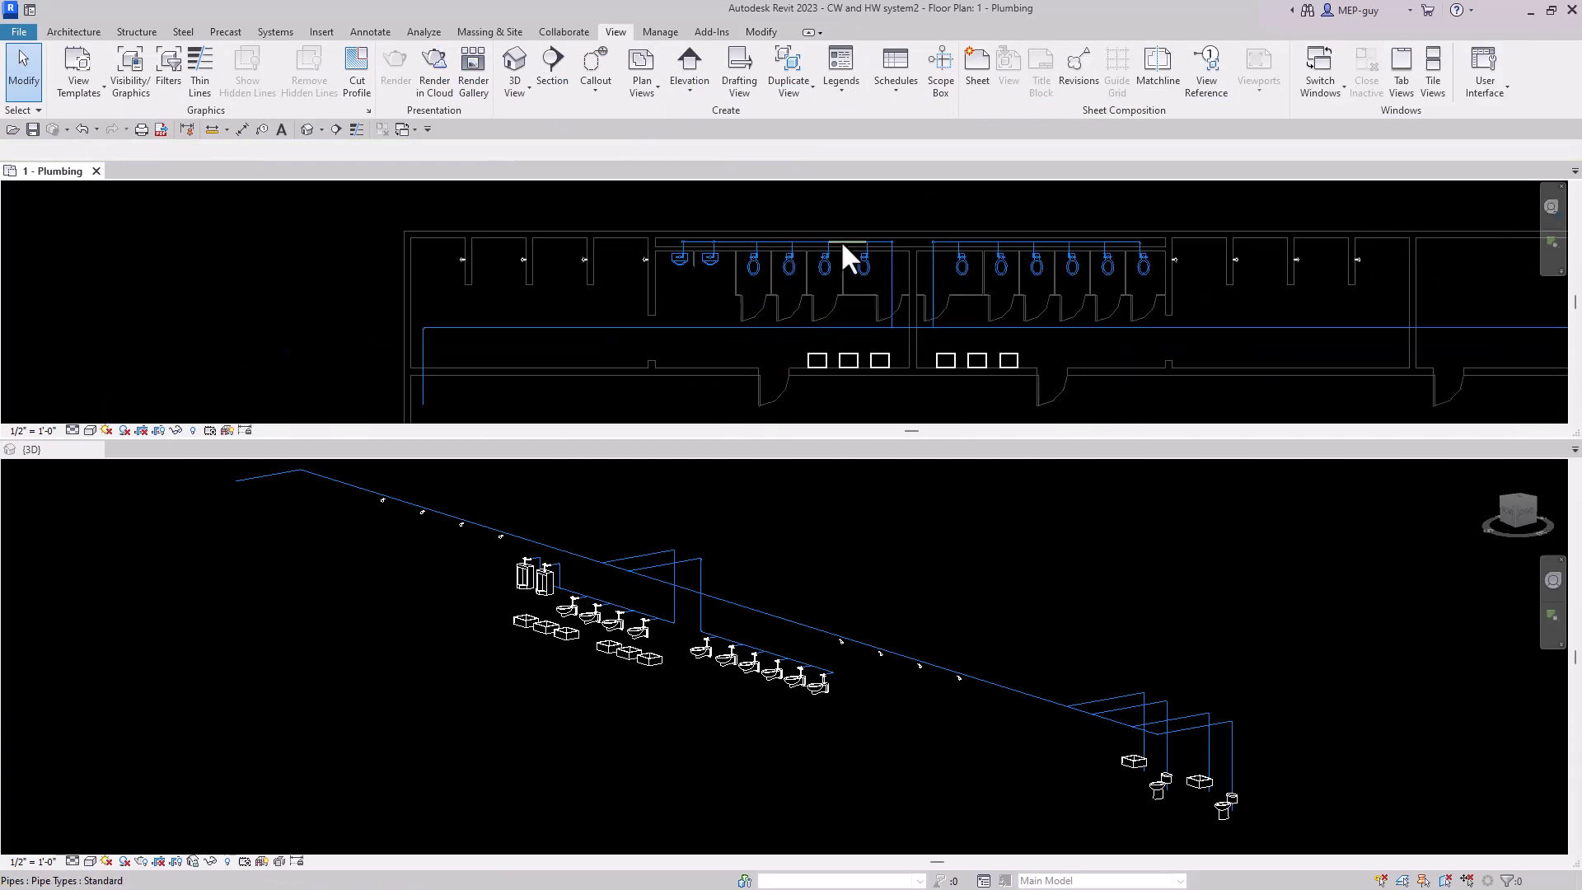
pyautogui.moveTo(847, 255); pyautogui.dragTo(758, 324, button='middle')
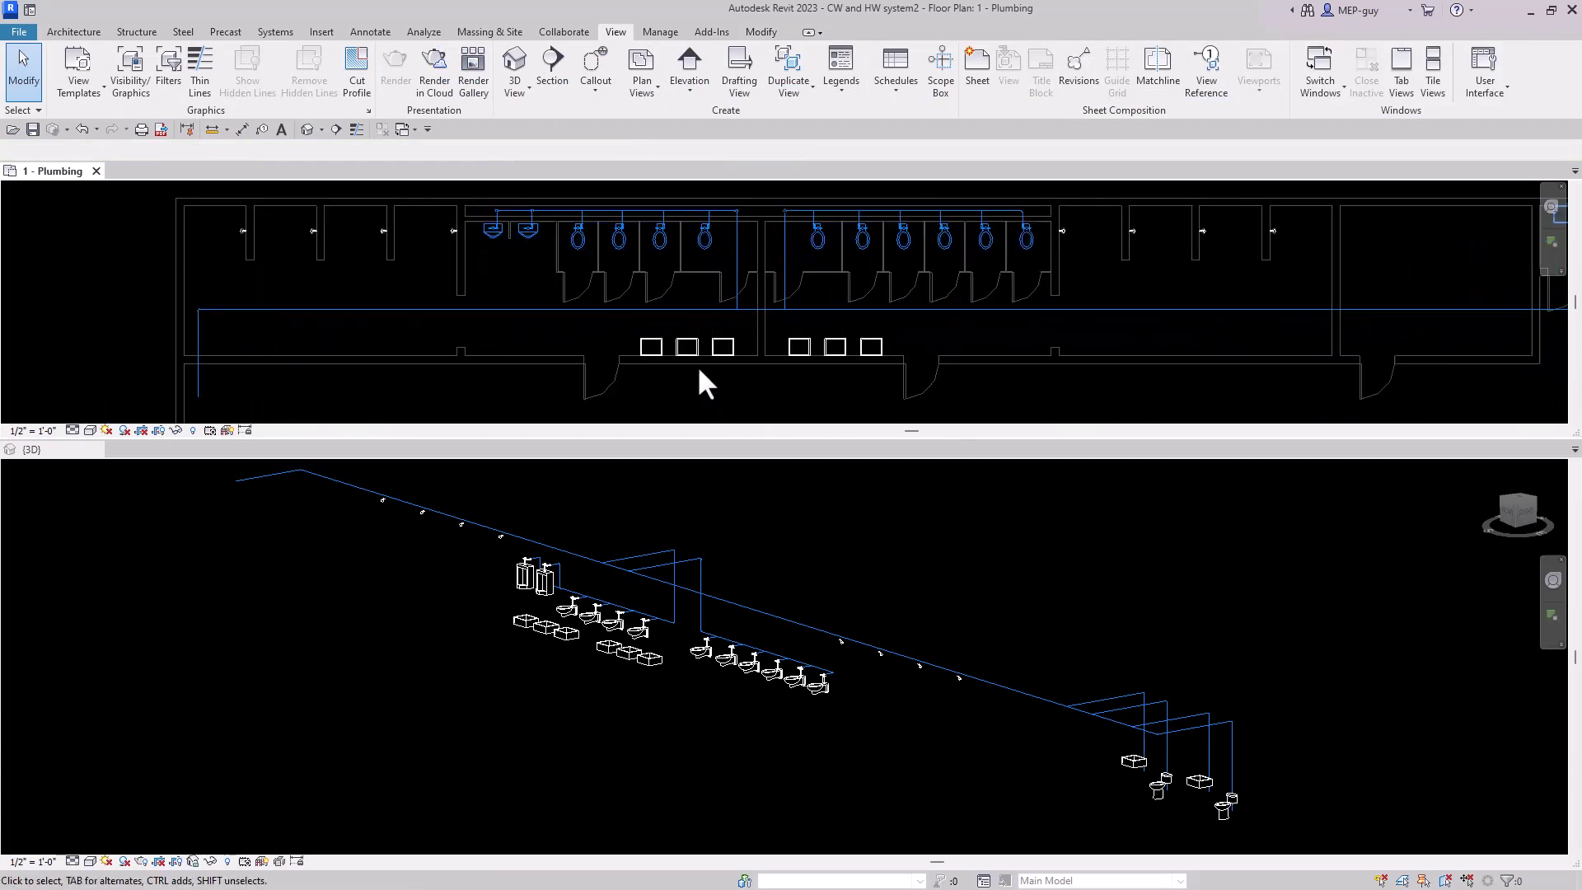
pyautogui.scroll(4, 694, 361)
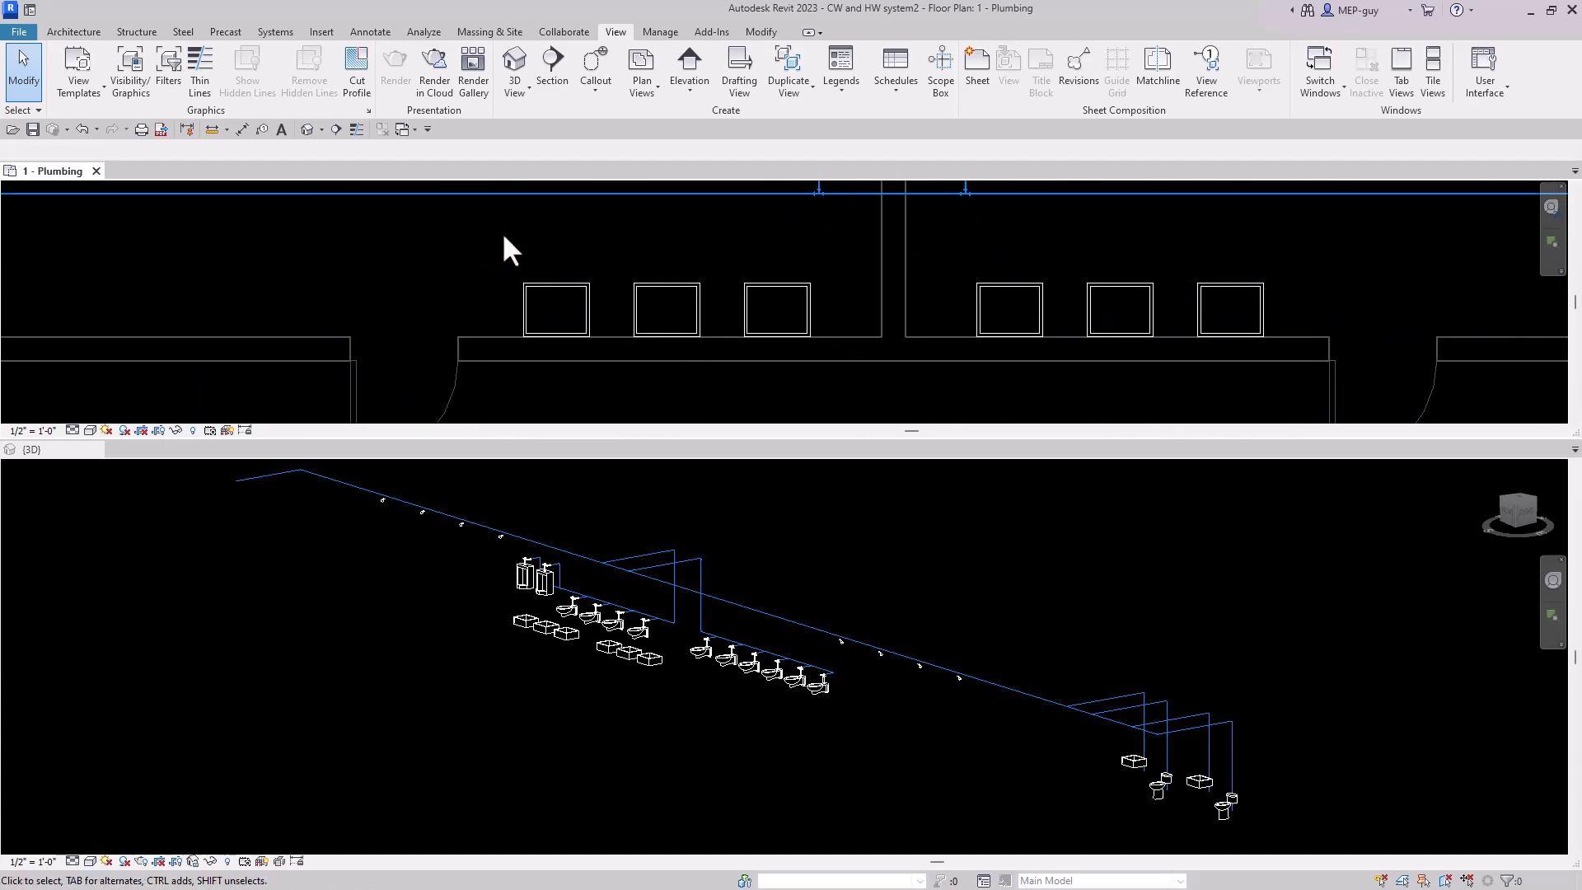
pyautogui.click(810, 317)
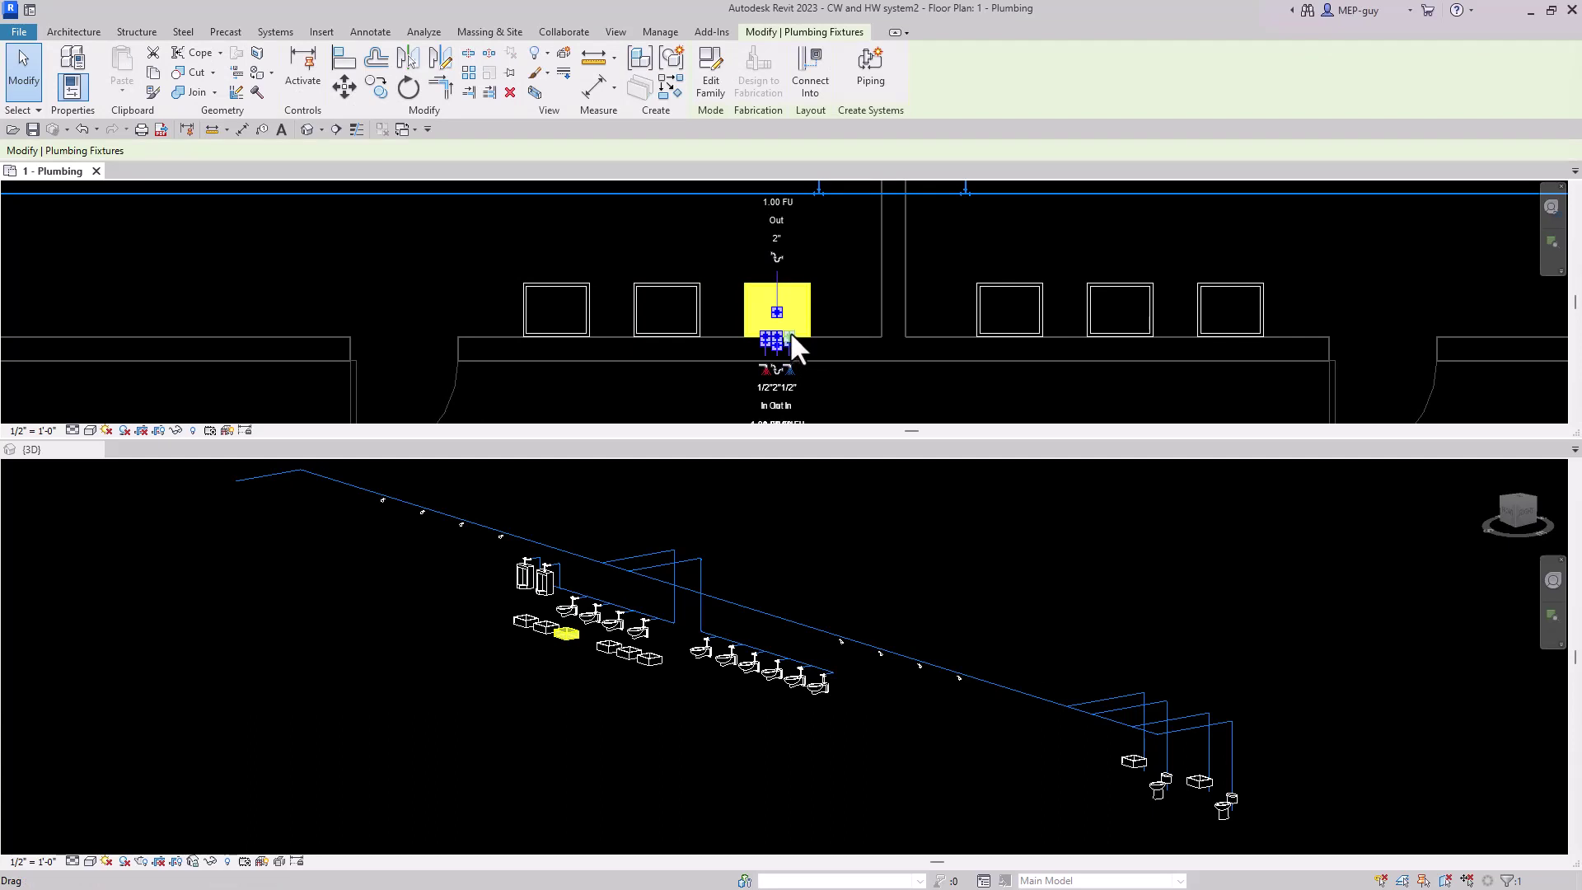
pyautogui.rightClick(790, 331)
pyautogui.click(847, 408)
pyautogui.scroll(3, 794, 353)
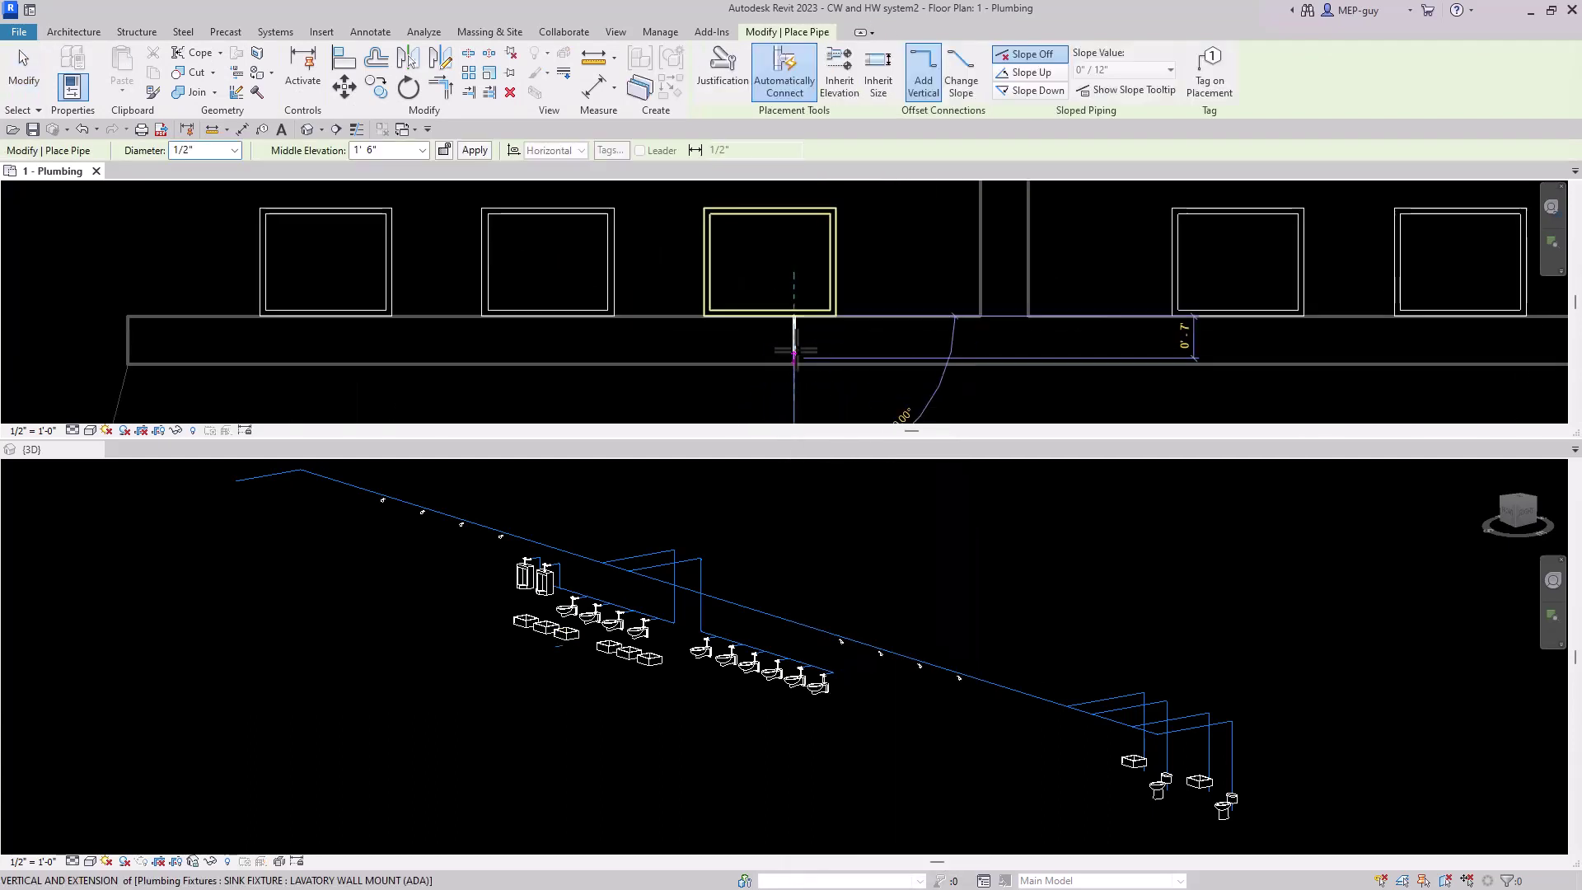
pyautogui.scroll(-3, 899, 351)
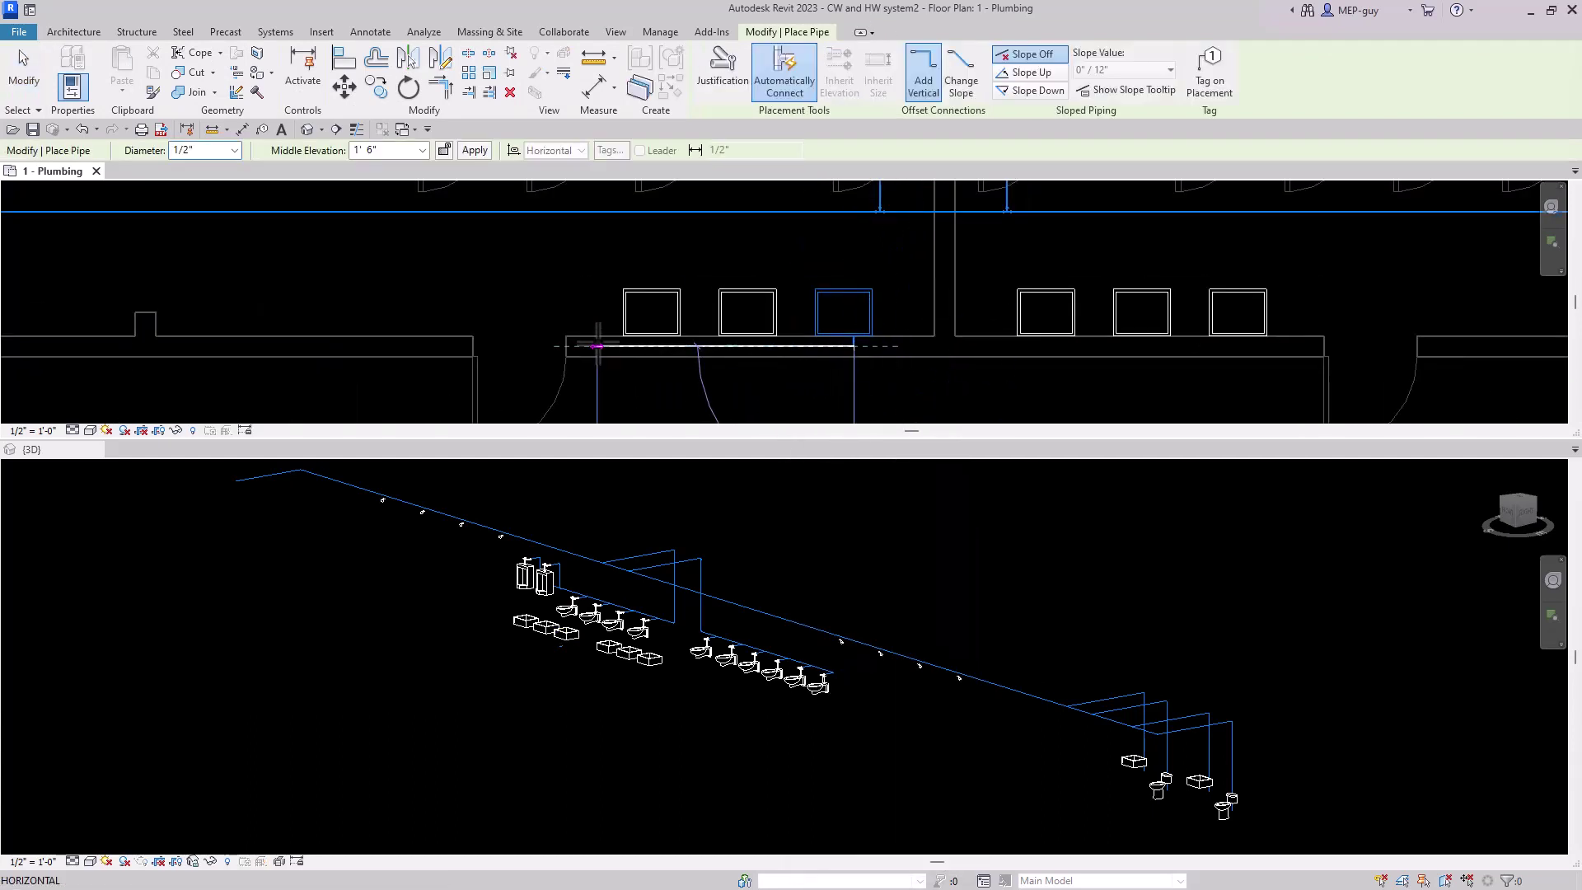
pyautogui.click(598, 346)
pyautogui.press('Escape')
pyautogui.press('Escape')
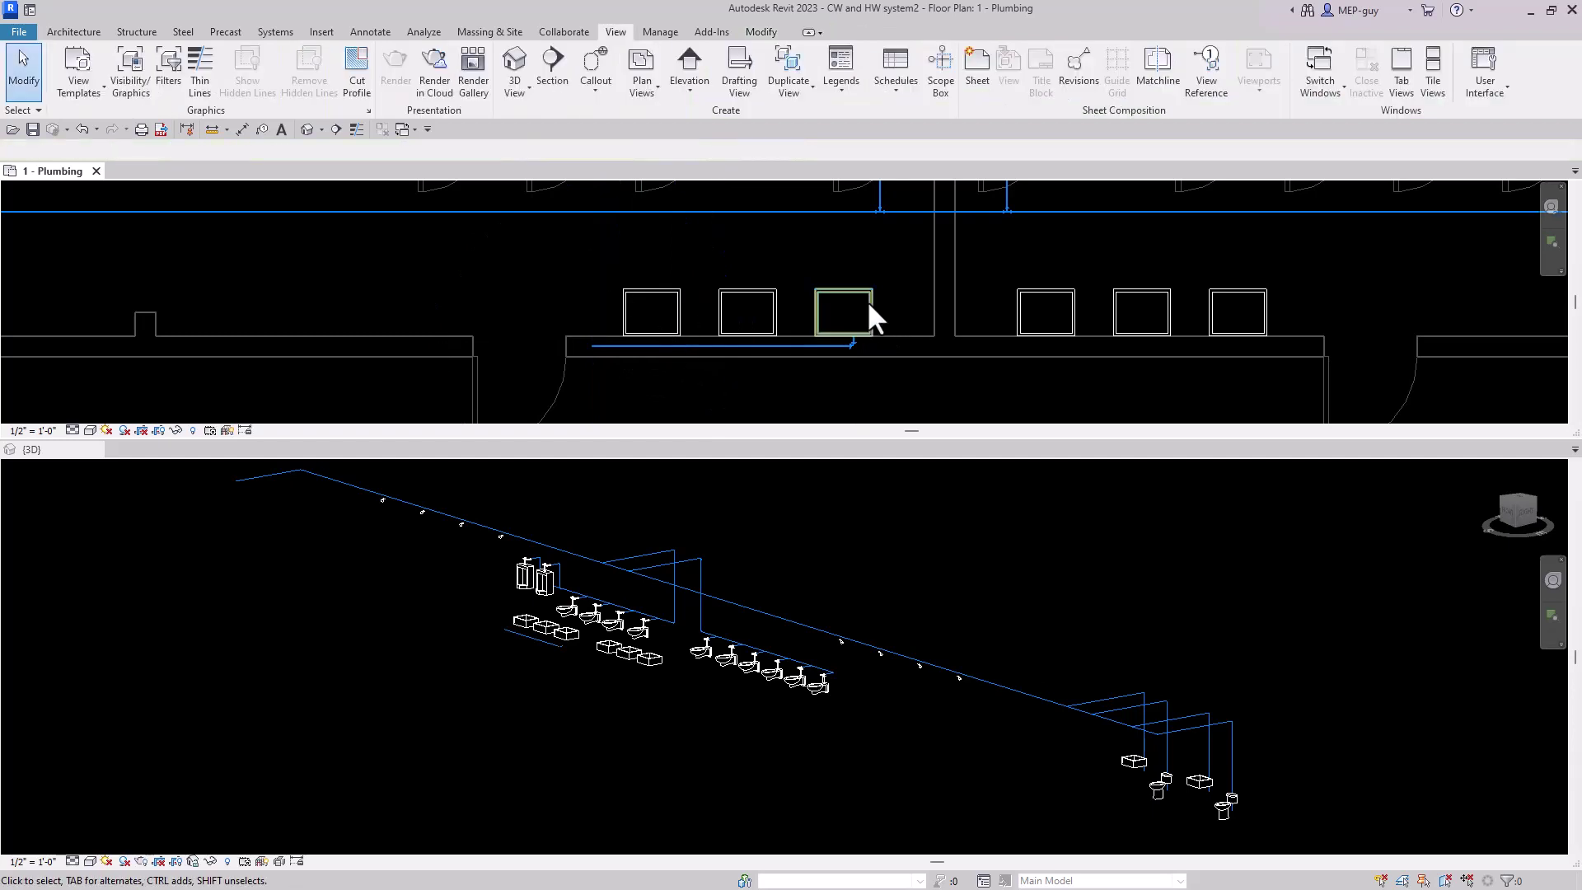
# Connect the middle lavatory into the new lavatory header using Connector 4, the 1/2" domestic cold water connector.
pyautogui.click(770, 313)
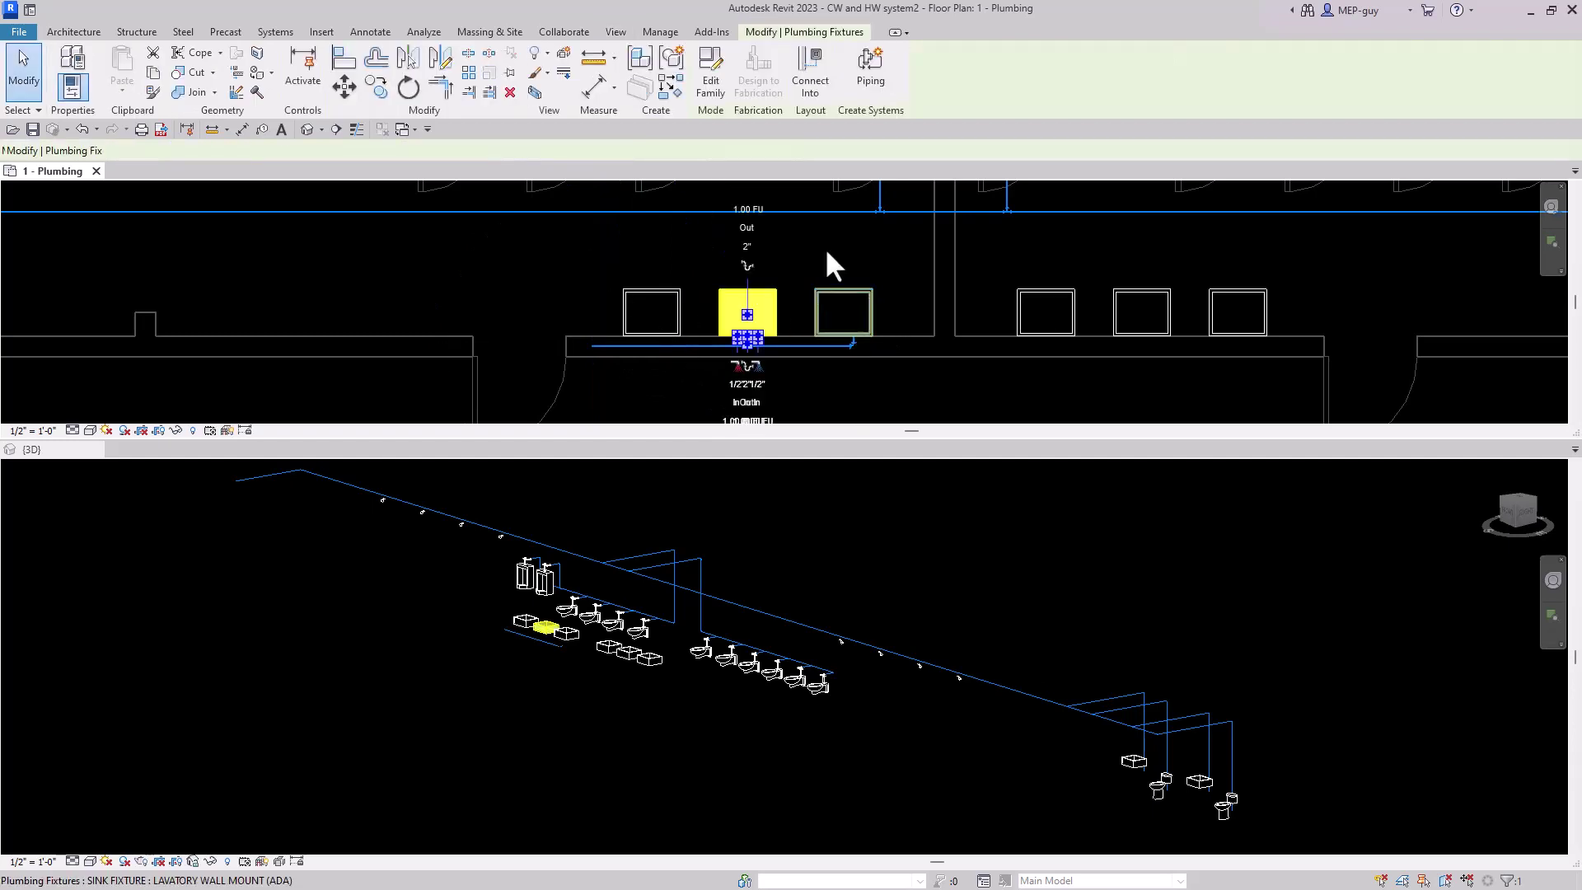
pyautogui.click(822, 72)
pyautogui.click(1021, 210)
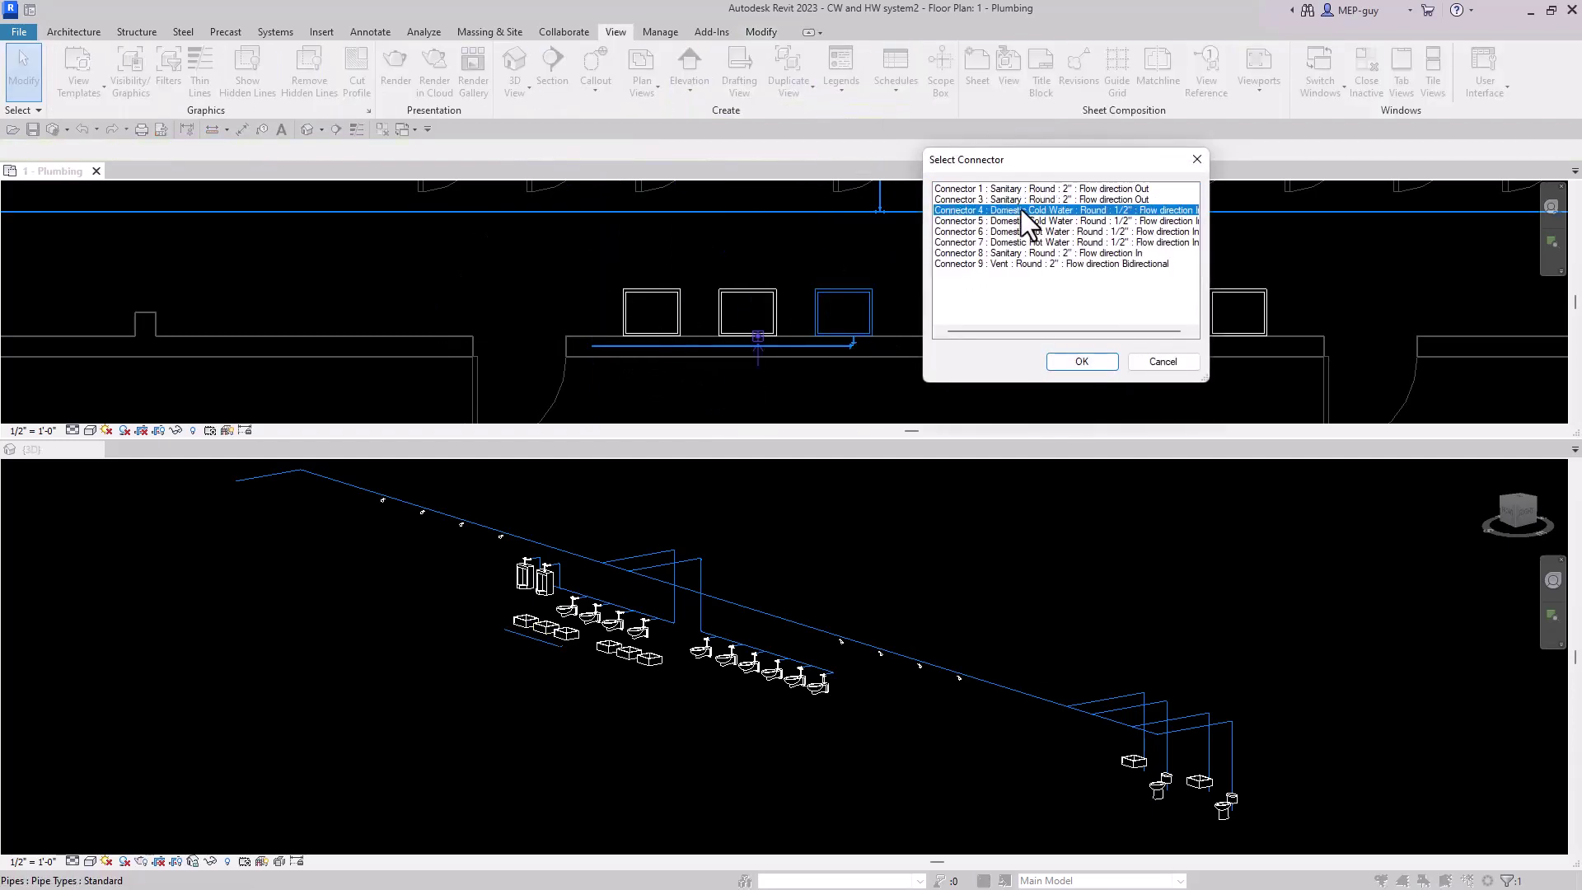
pyautogui.click(1082, 361)
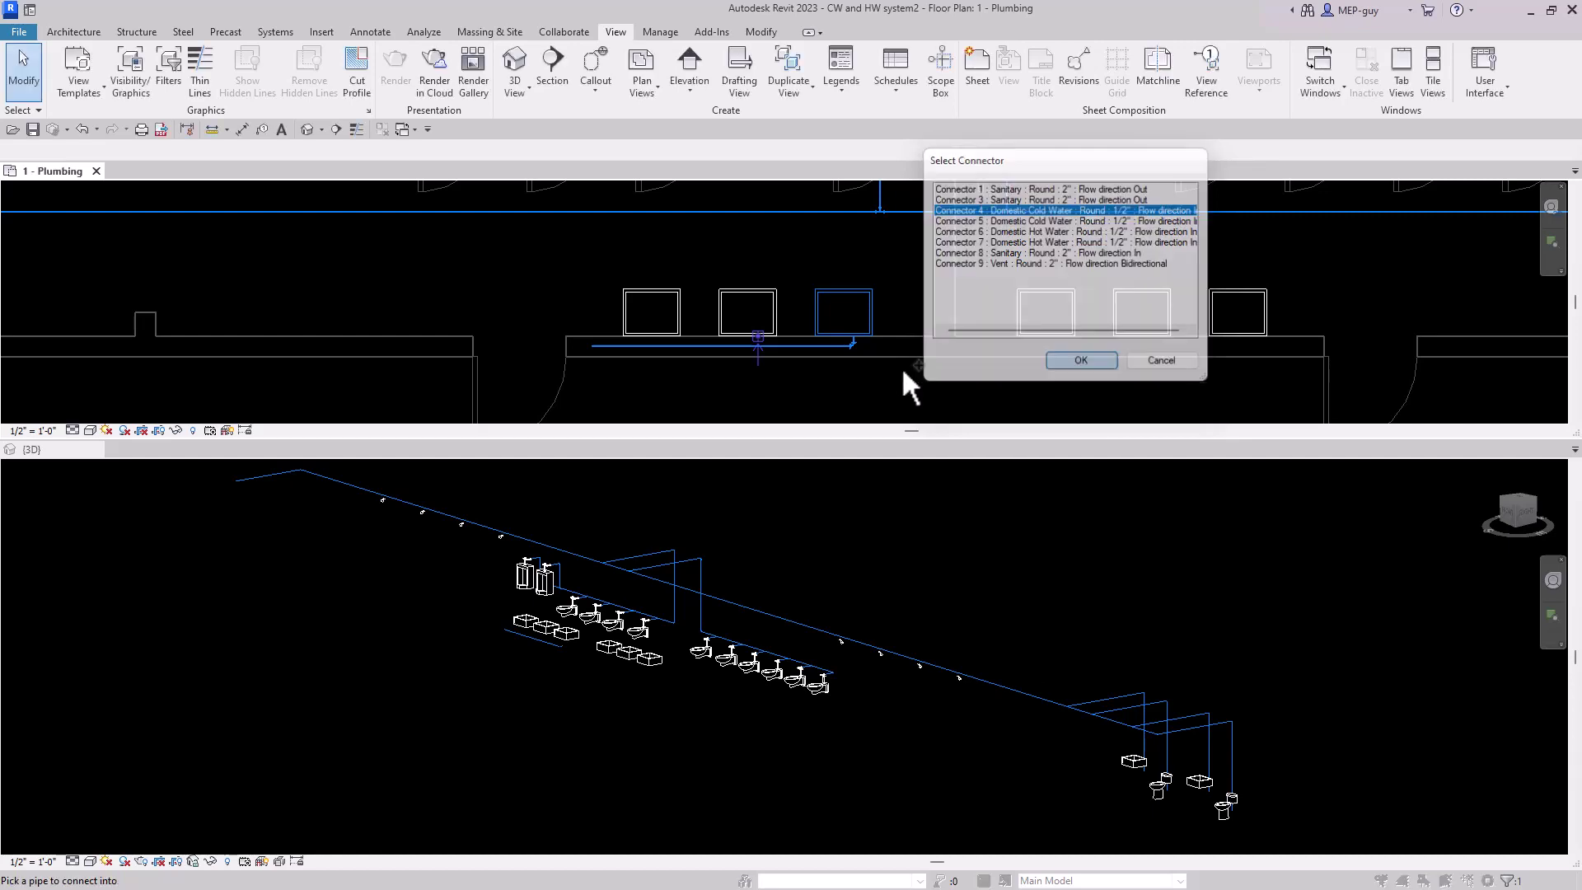
pyautogui.click(857, 211)
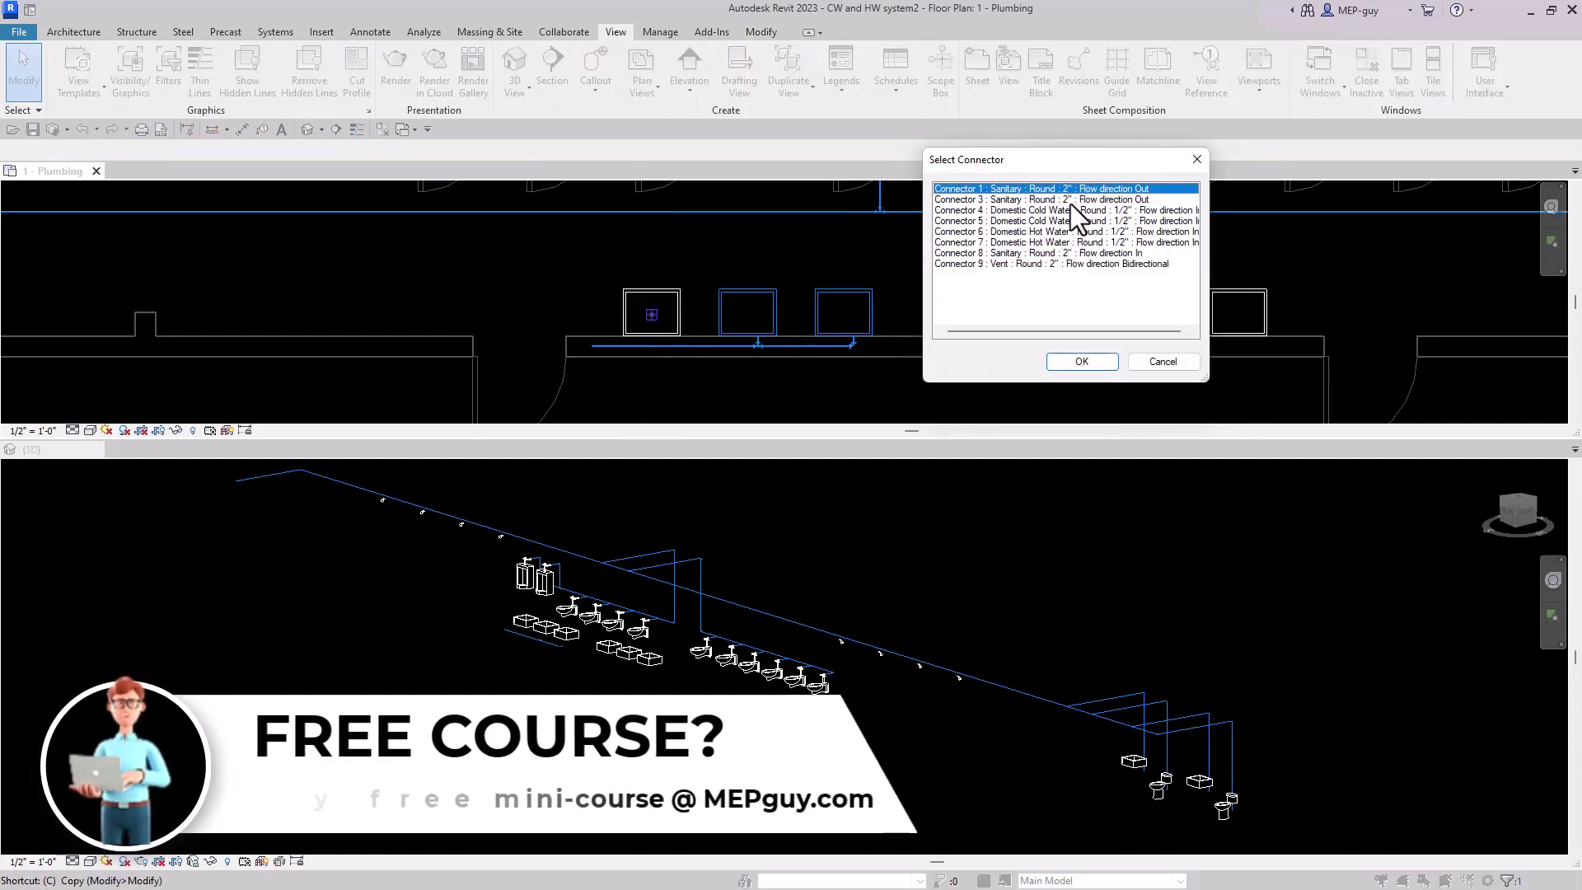
# Connect the third men's lavatory to the header using Connector 4, and draw a 1/2" branch at 9' 0" from the main to the header's open end.
pyautogui.doubleClick(1071, 210)
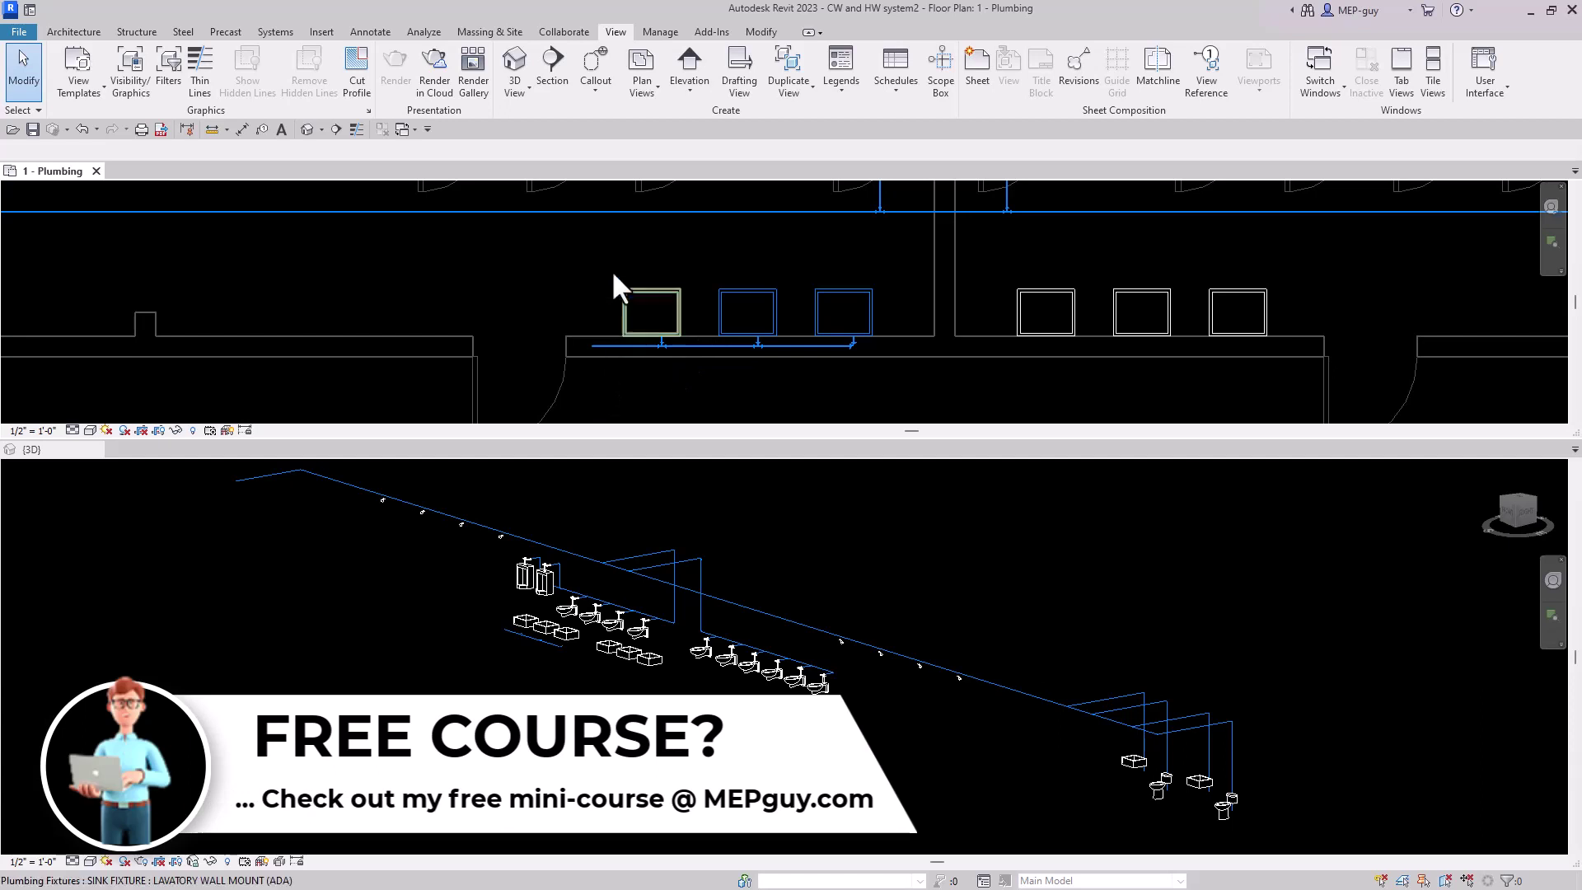
pyautogui.click(595, 212)
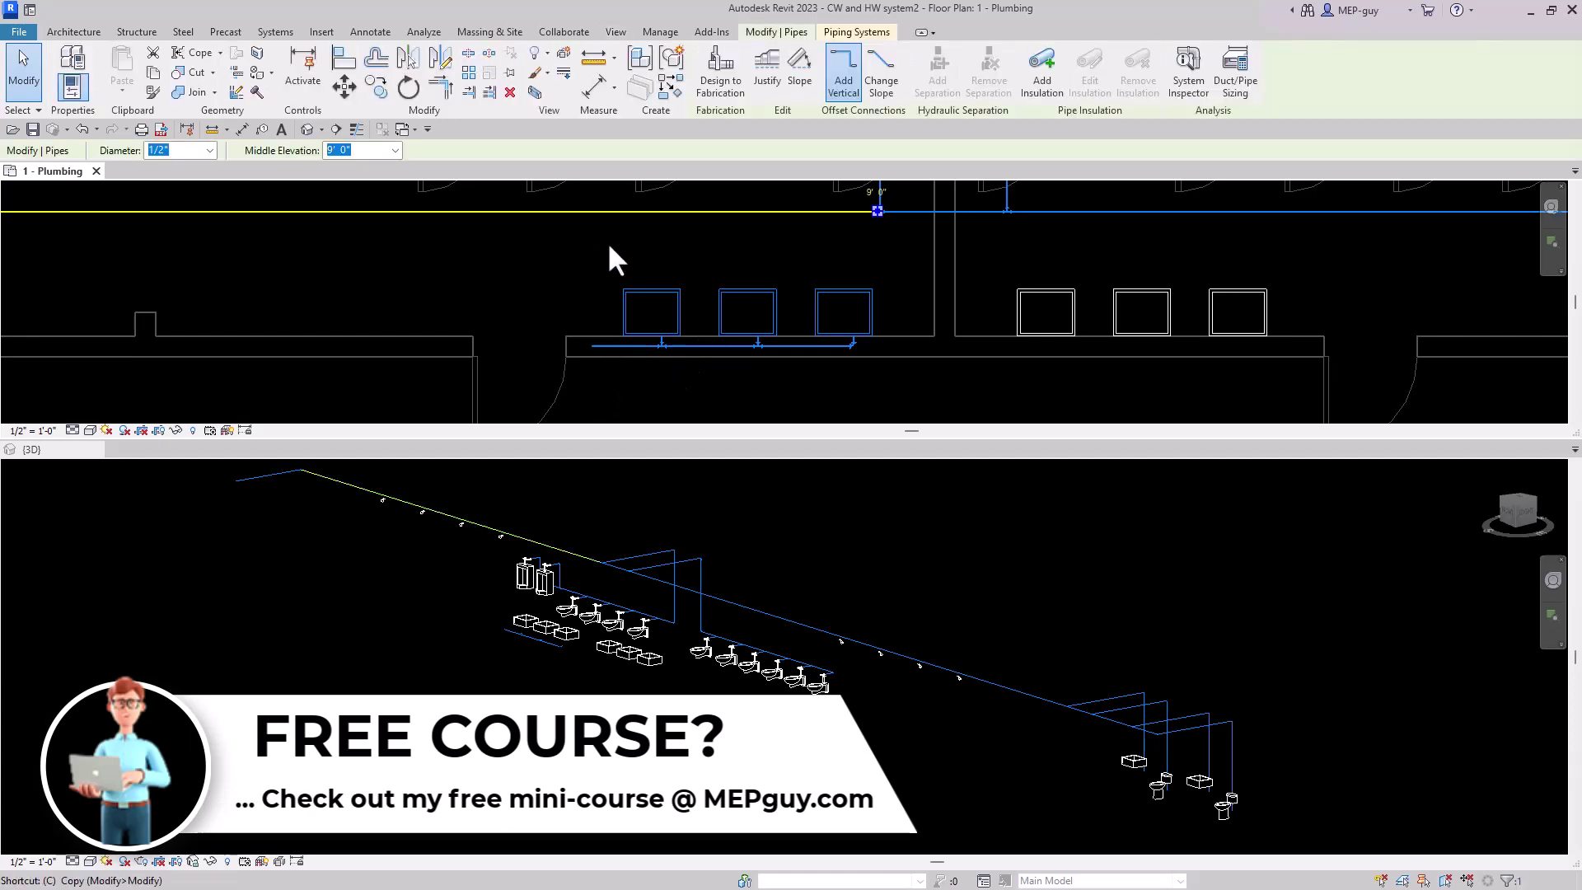
pyautogui.press('c')
pyautogui.press('s')
pyautogui.click(591, 212)
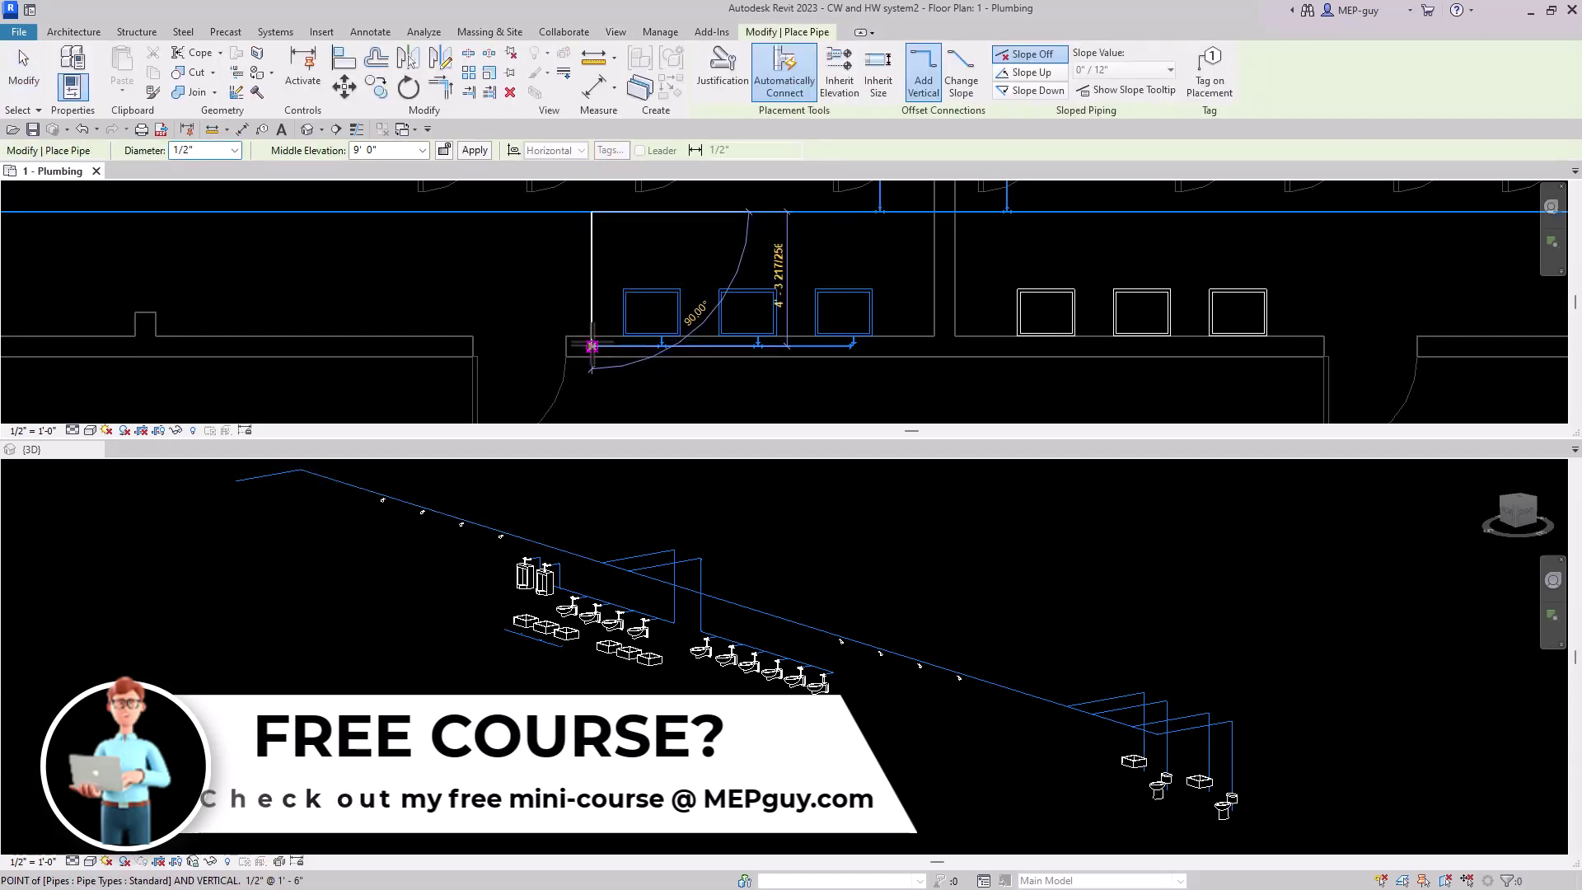
pyautogui.click(591, 346)
pyautogui.press('Escape')
pyautogui.press('Escape')
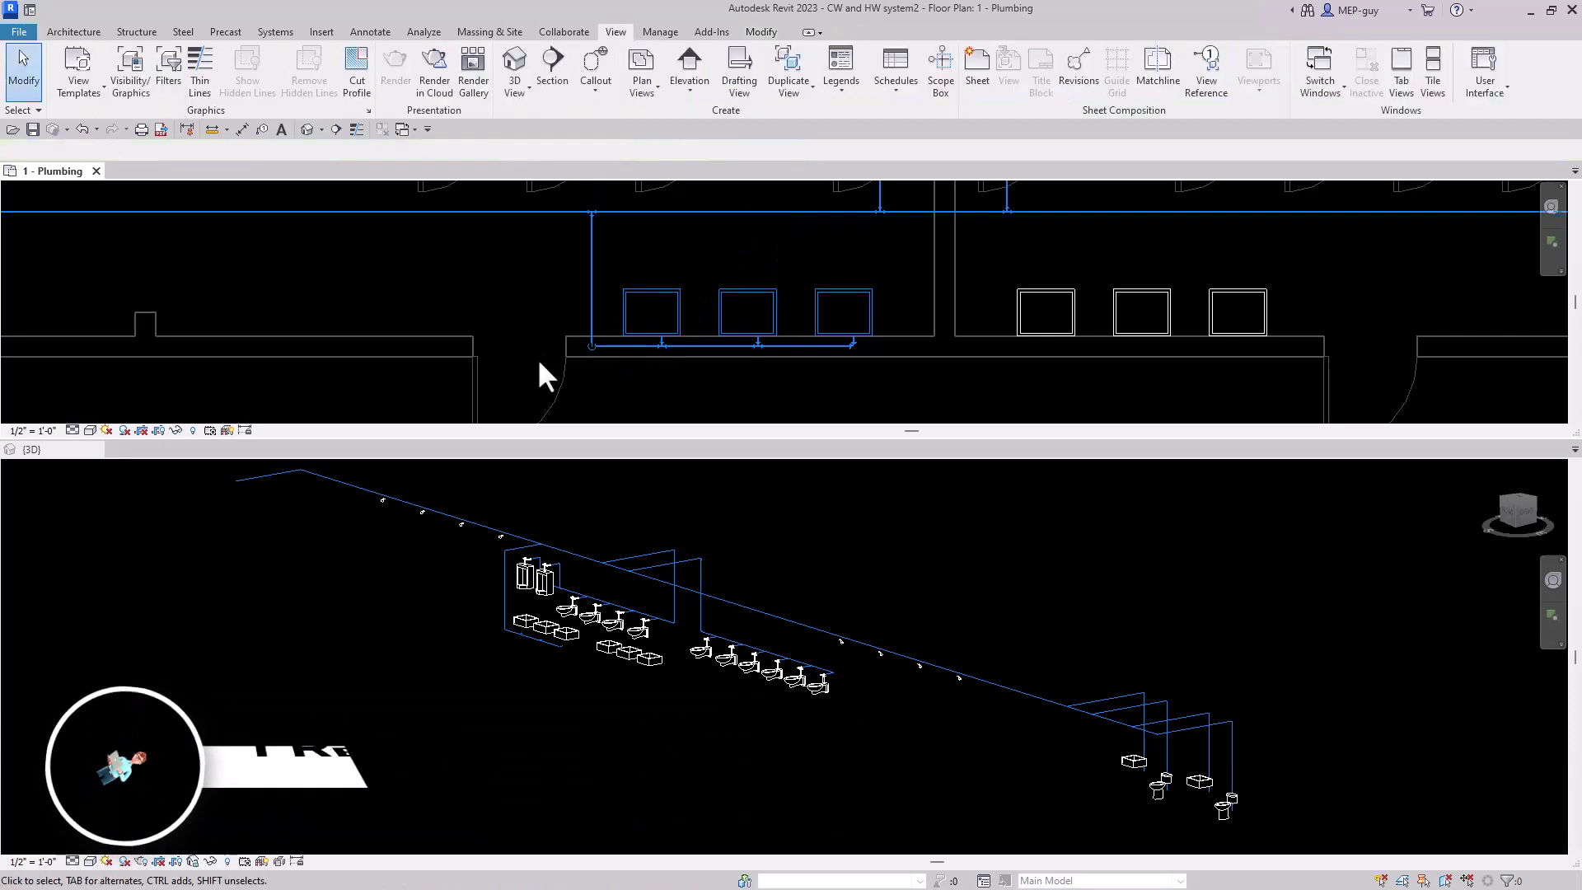
# Draw a 1/2" pipe at 1' 6" from the hot water connector of the men's lavatory nearest the dividing wall, inside the wall past the other two.
pyautogui.scroll(-3, 537, 357)
pyautogui.scroll(2, 739, 364)
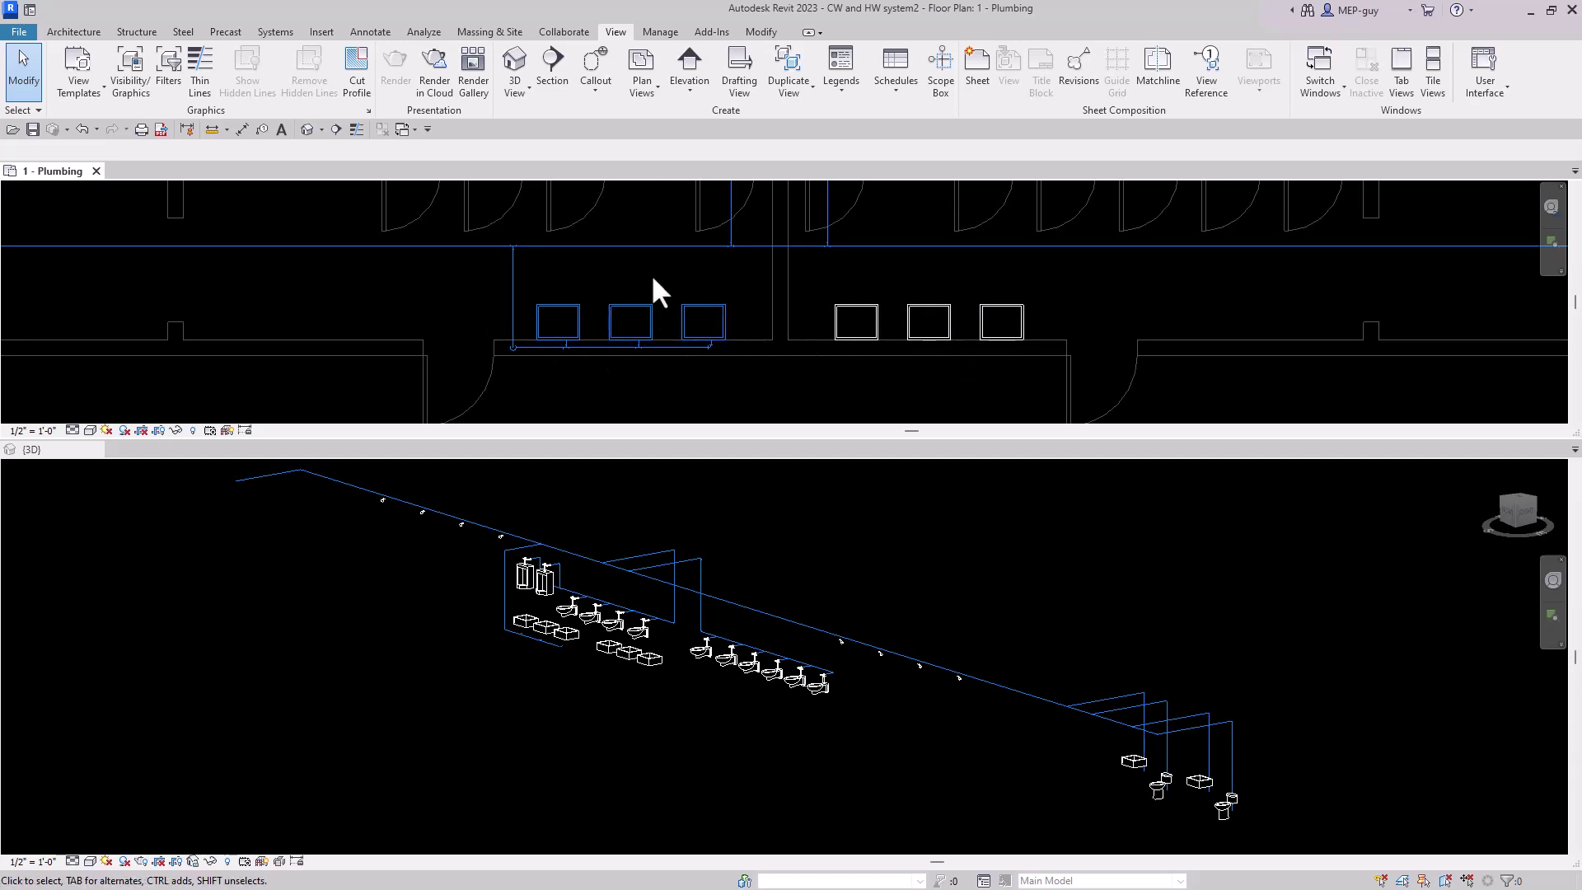
pyautogui.scroll(2, 630, 343)
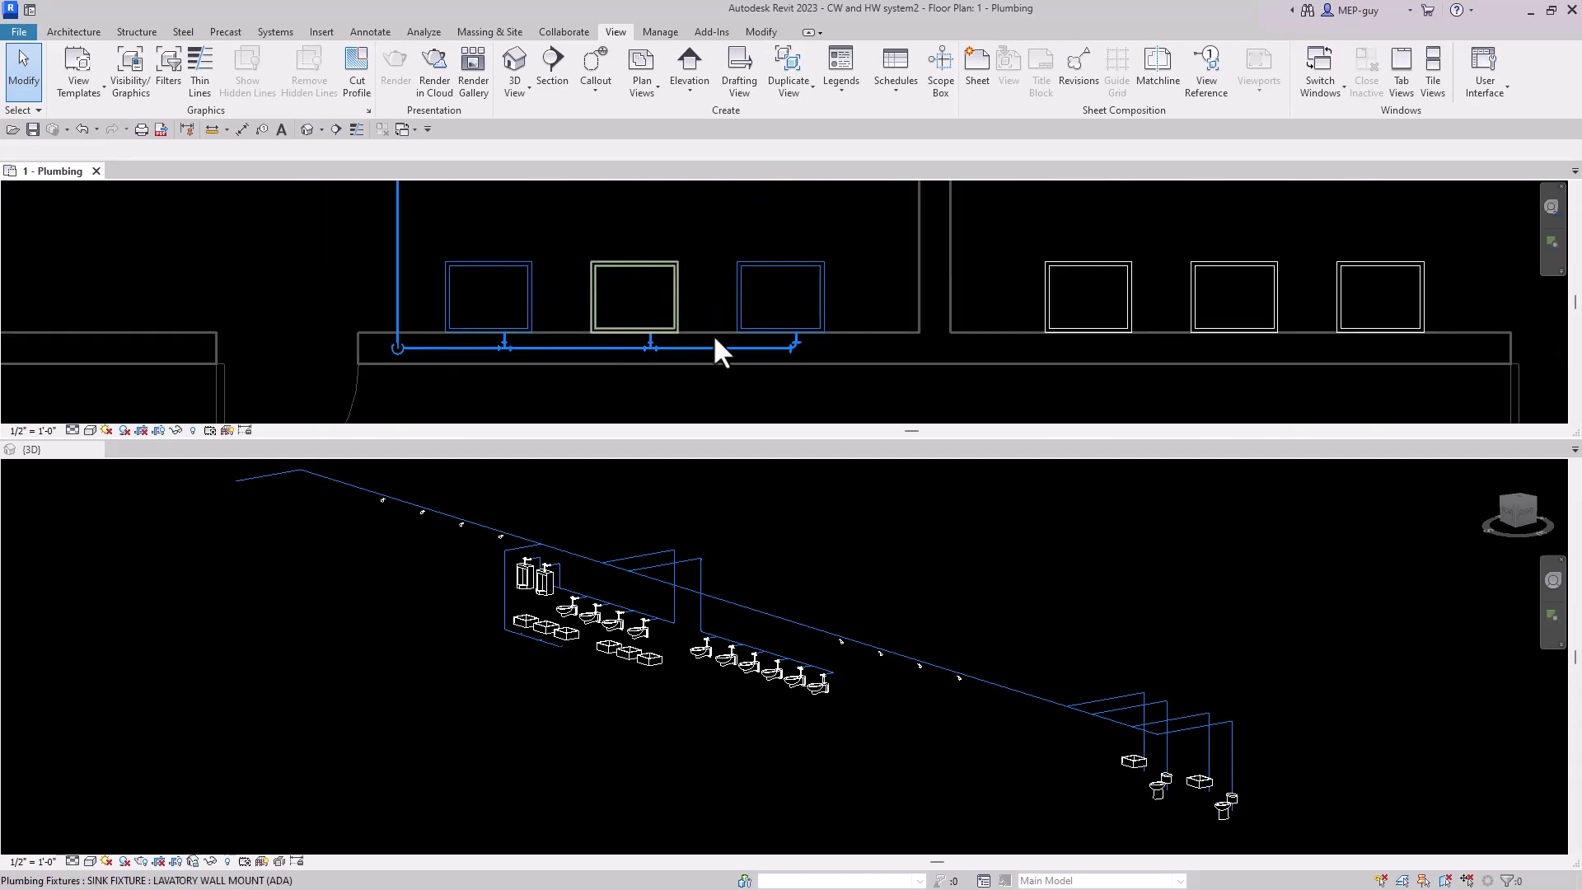
pyautogui.click(823, 328)
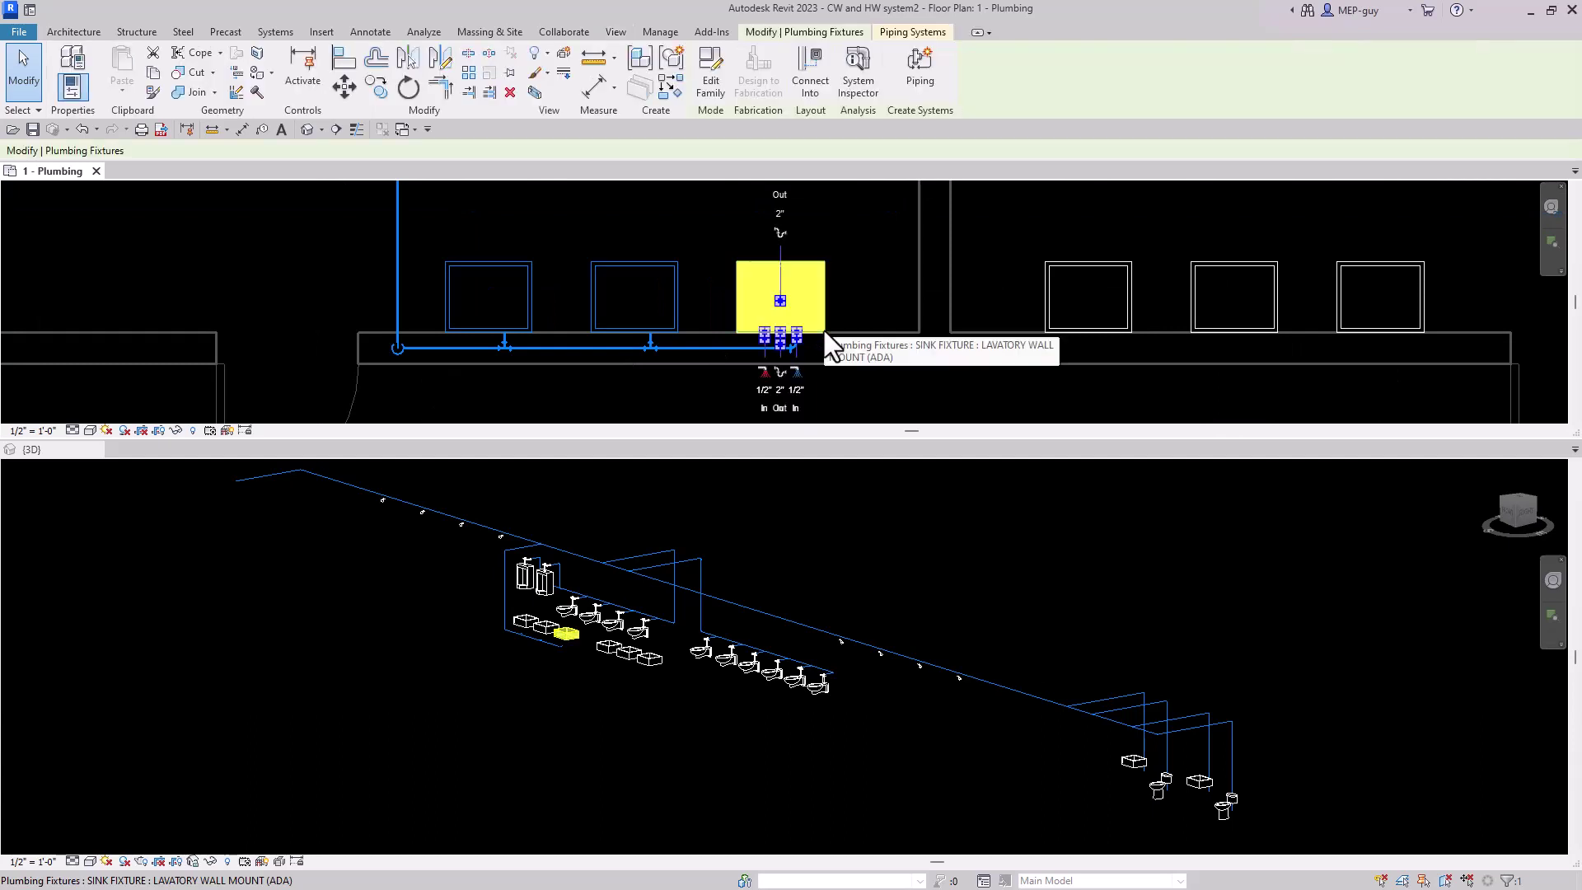
pyautogui.rightClick(764, 329)
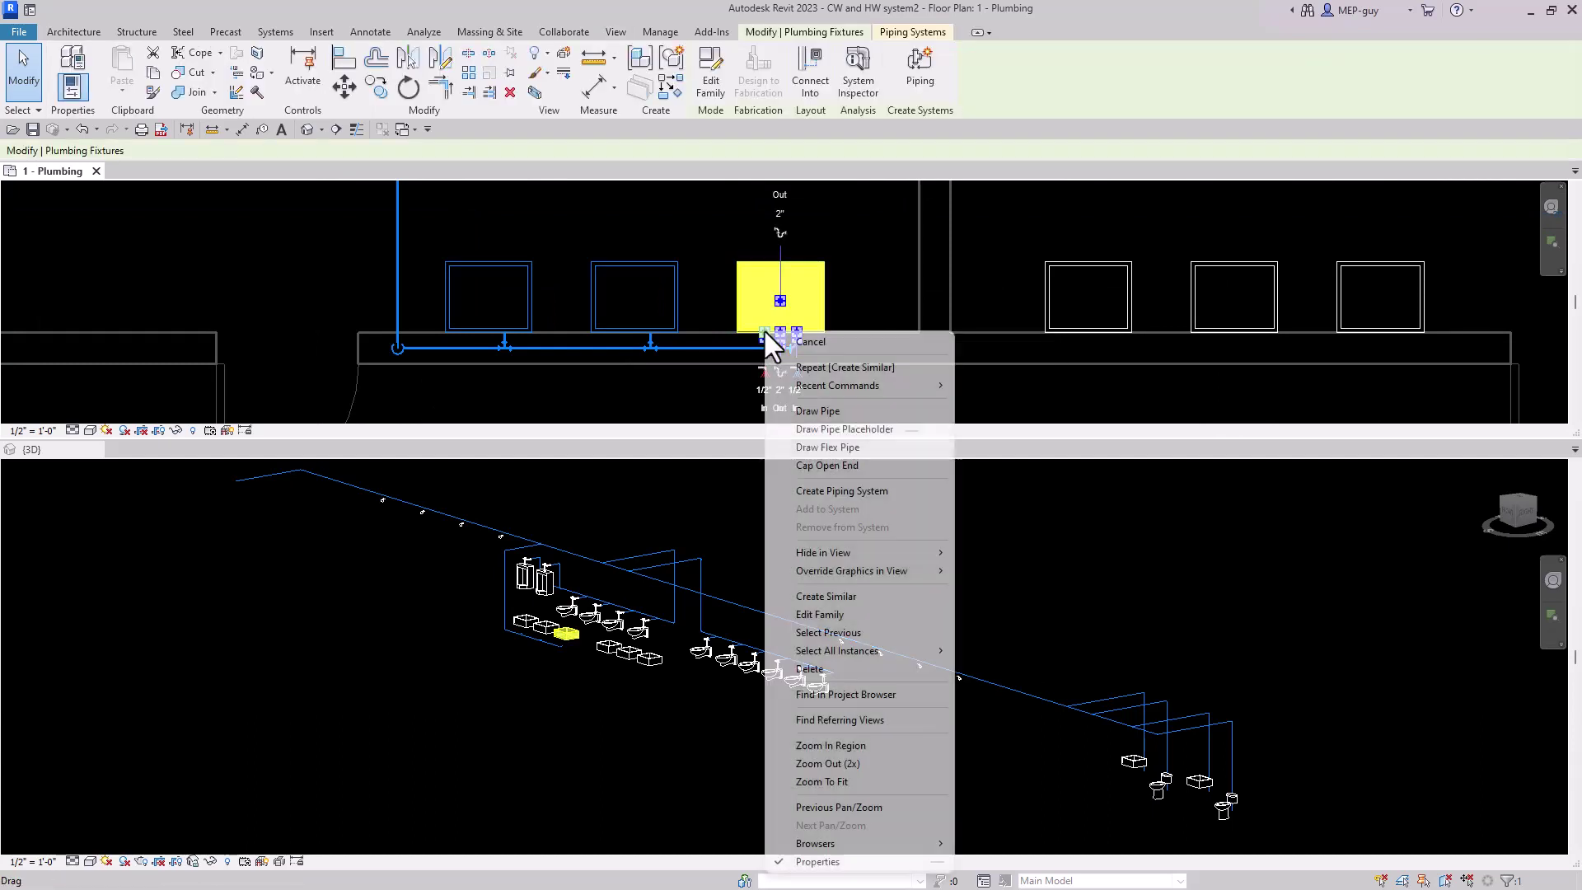
pyautogui.click(819, 410)
pyautogui.scroll(3, 774, 351)
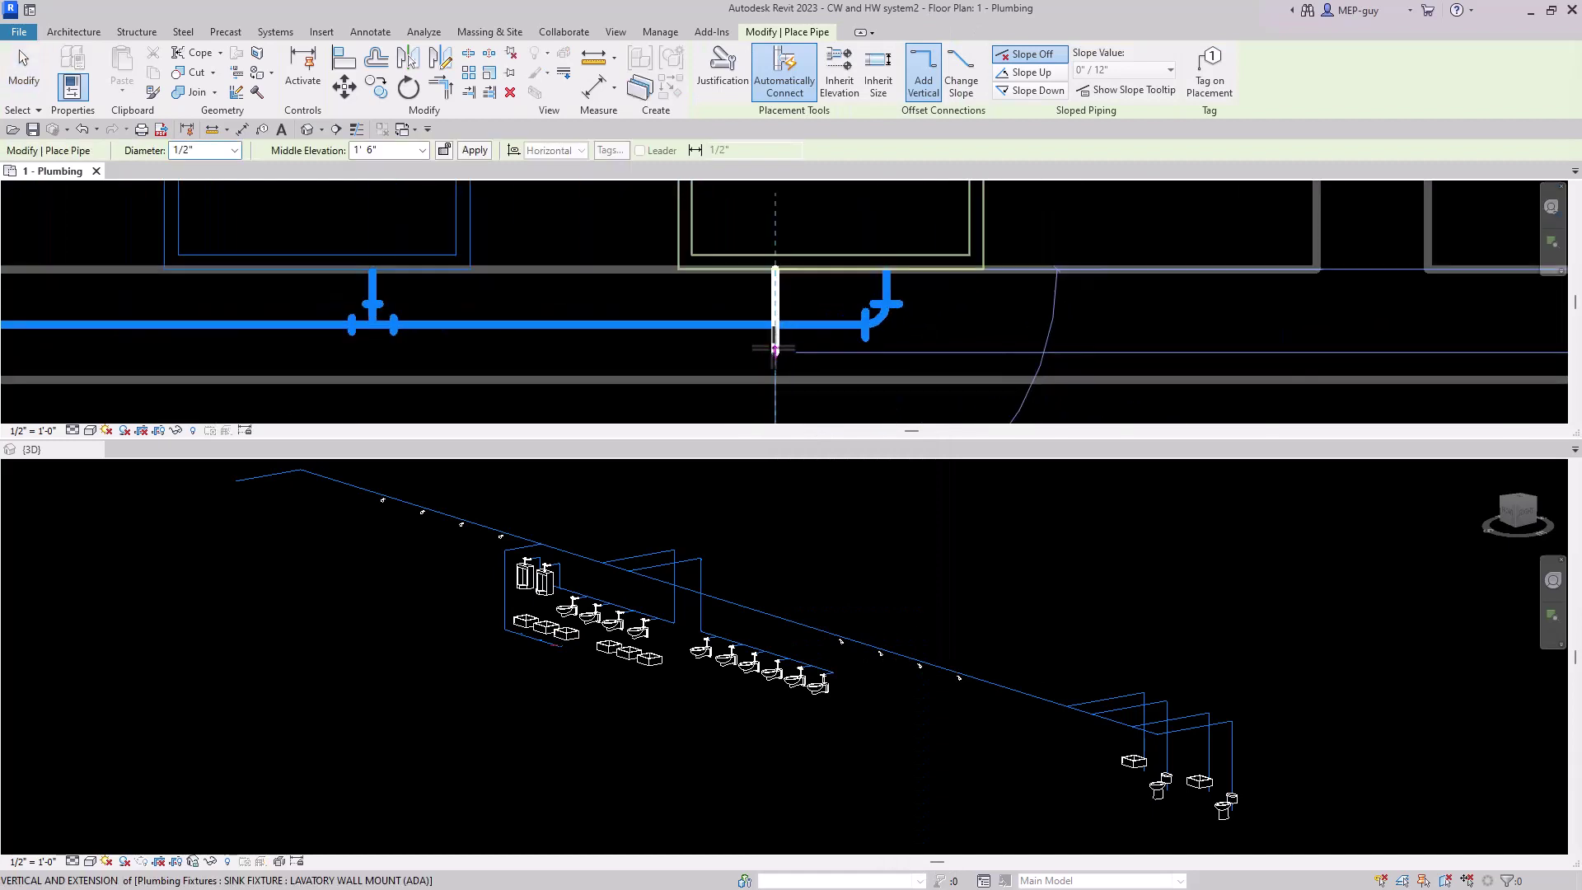
pyautogui.scroll(-2, 1007, 360)
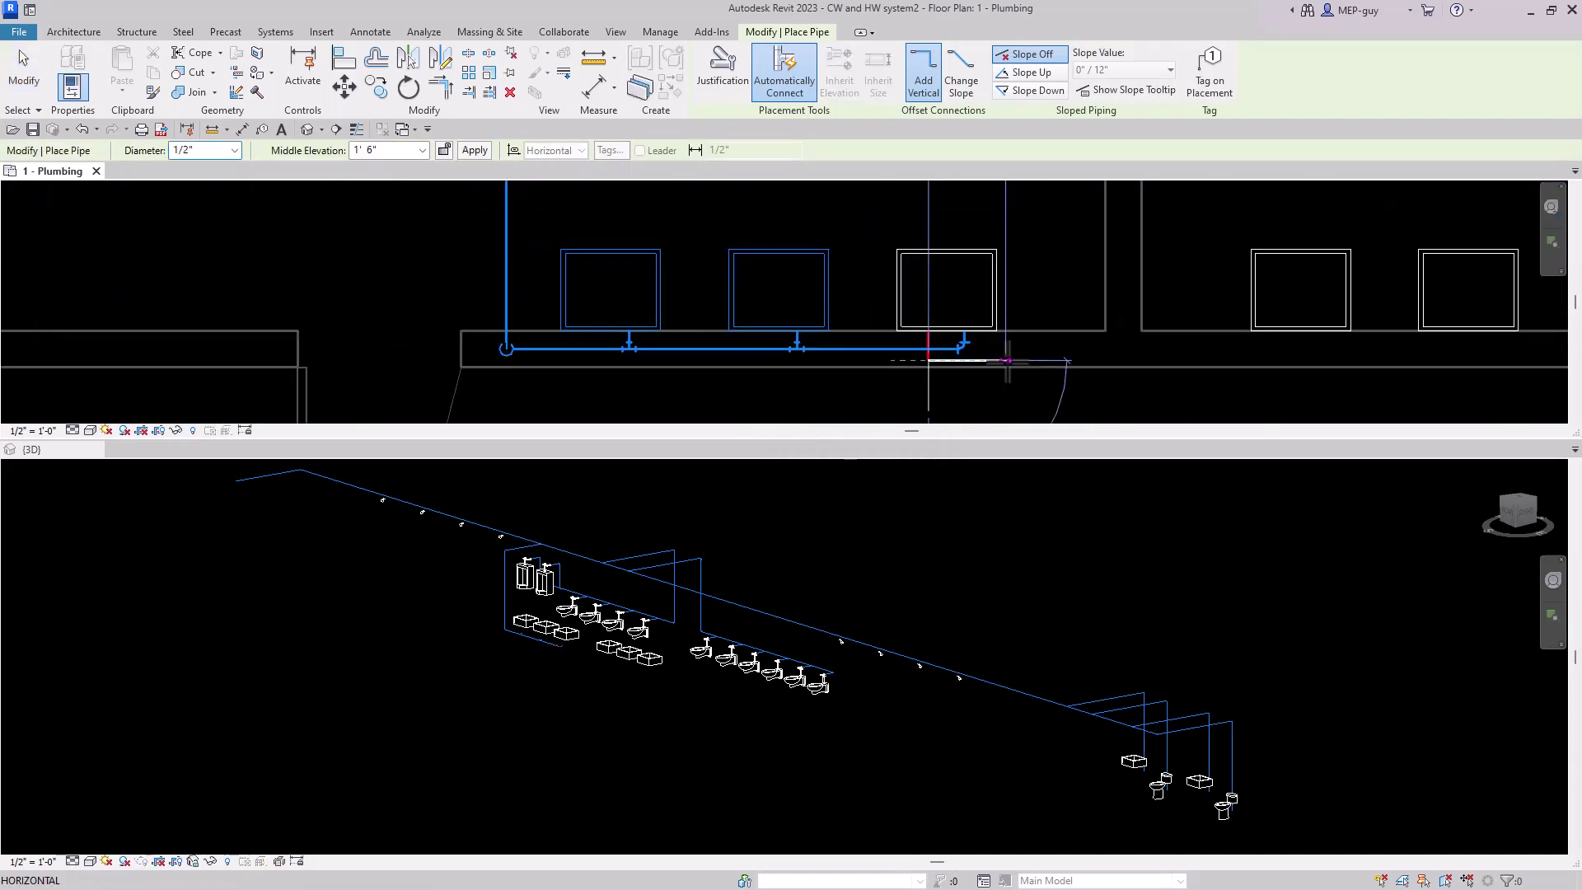
pyautogui.click(615, 393)
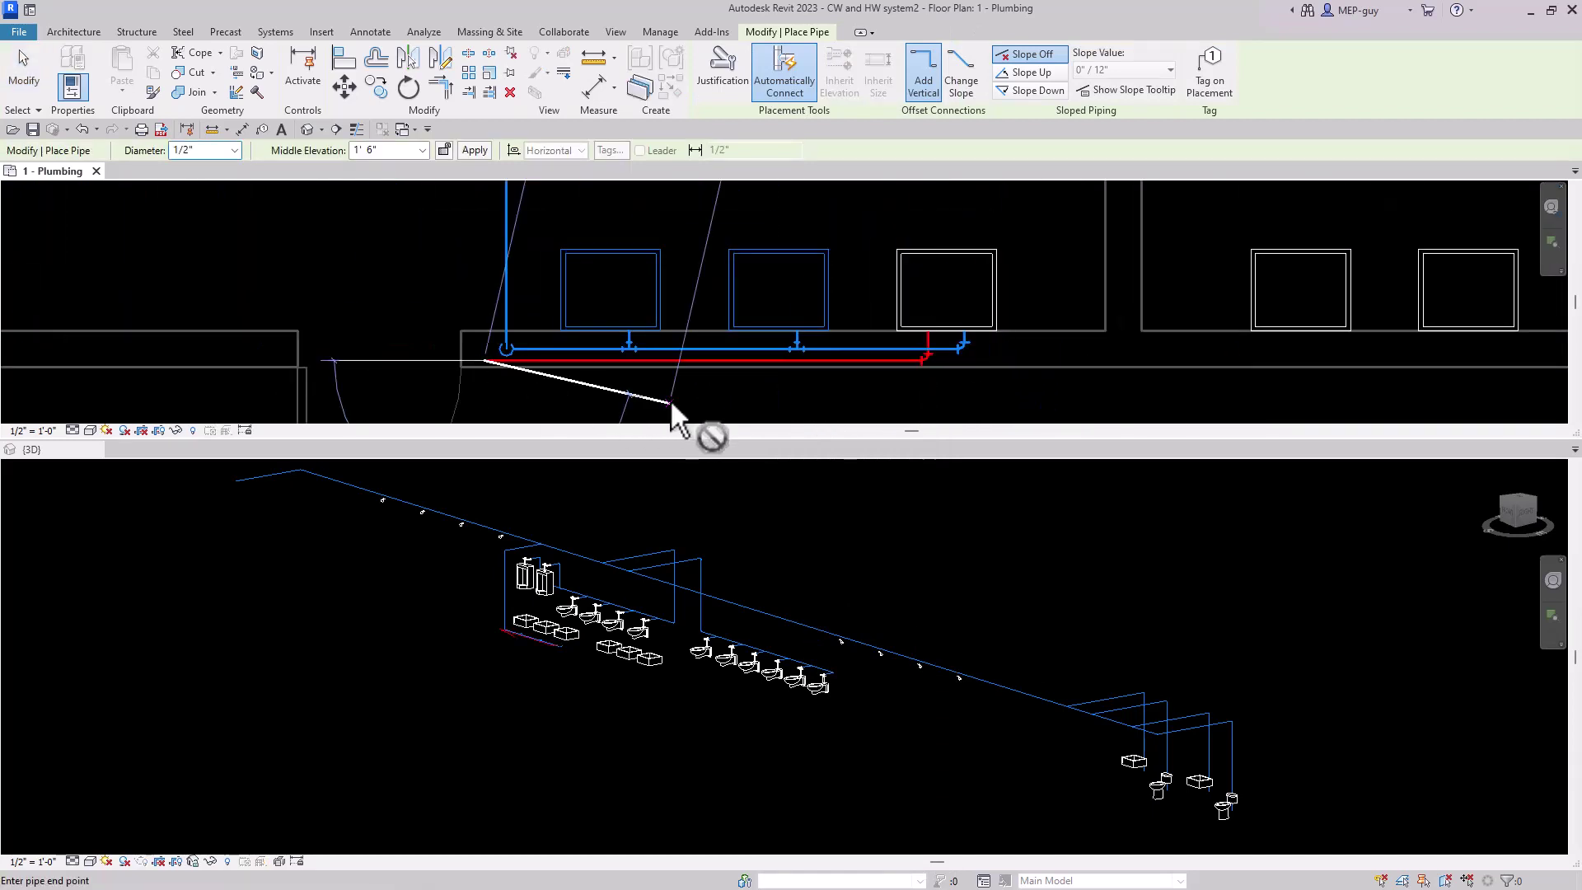
pyautogui.press('Escape')
pyautogui.press('Escape')
# Draw a pipe from the middle men's lavatory's hot water connector into the hot water header in the wall.
pyautogui.click(754, 332)
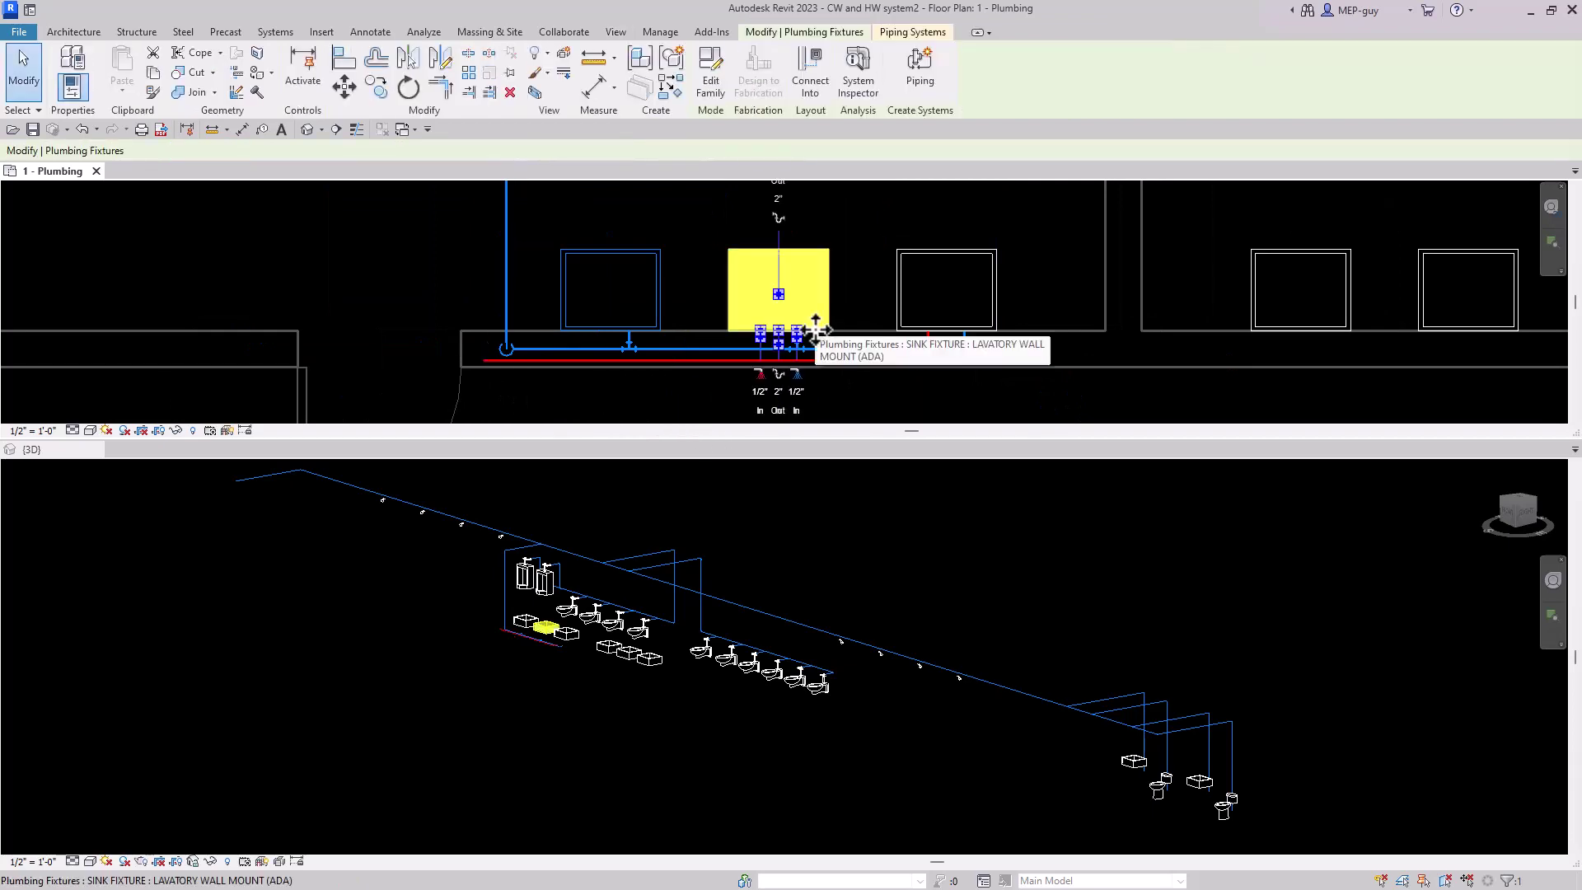
pyautogui.rightClick(759, 328)
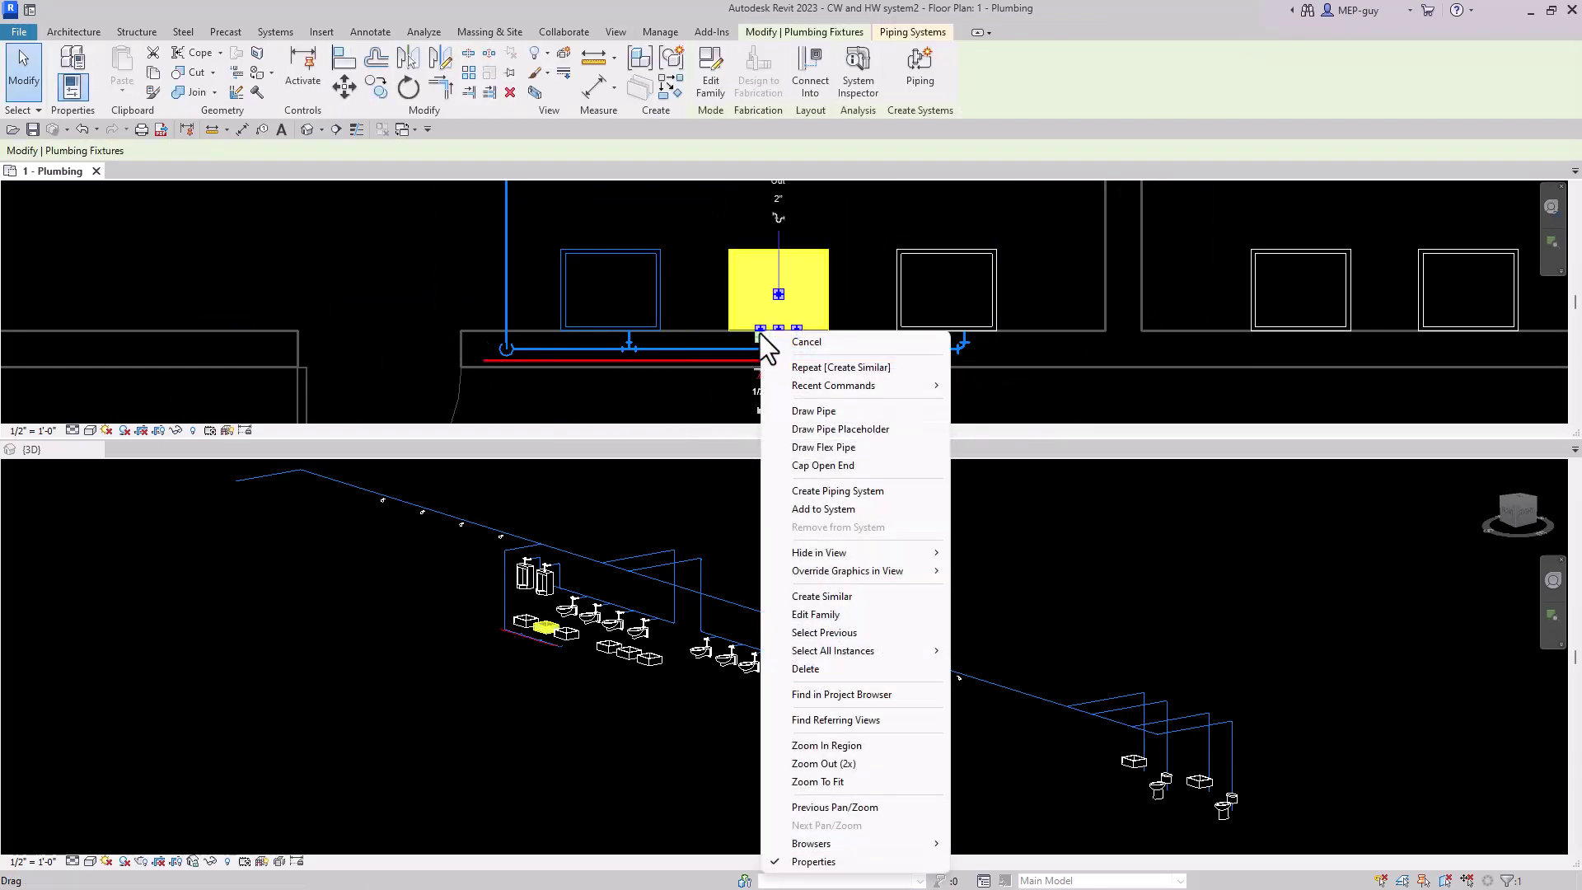
pyautogui.click(808, 409)
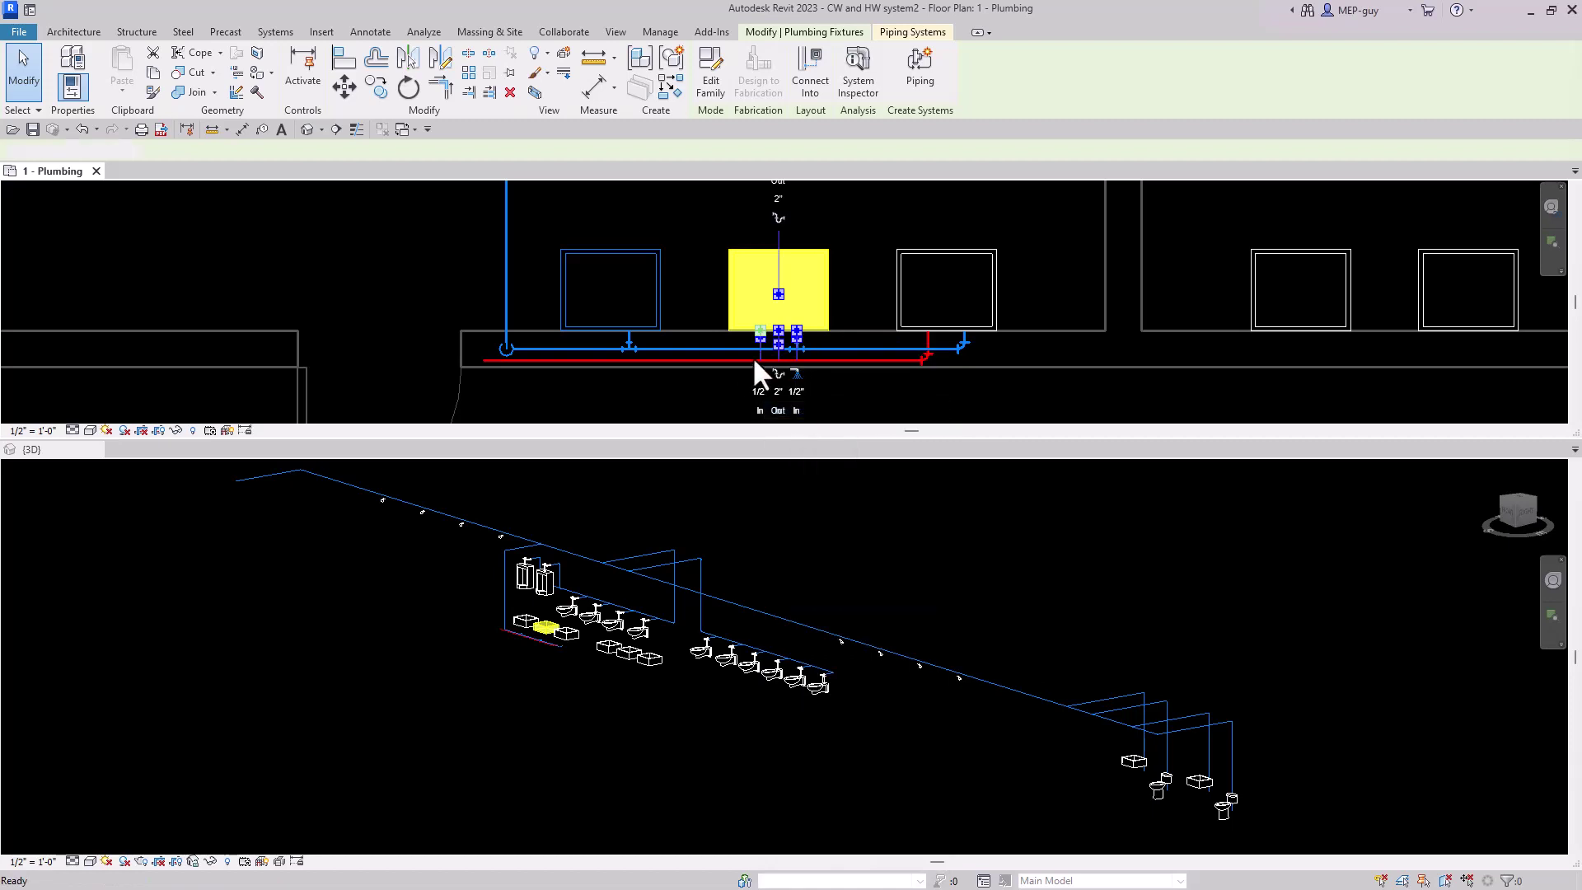
pyautogui.click(759, 361)
pyautogui.press('Escape')
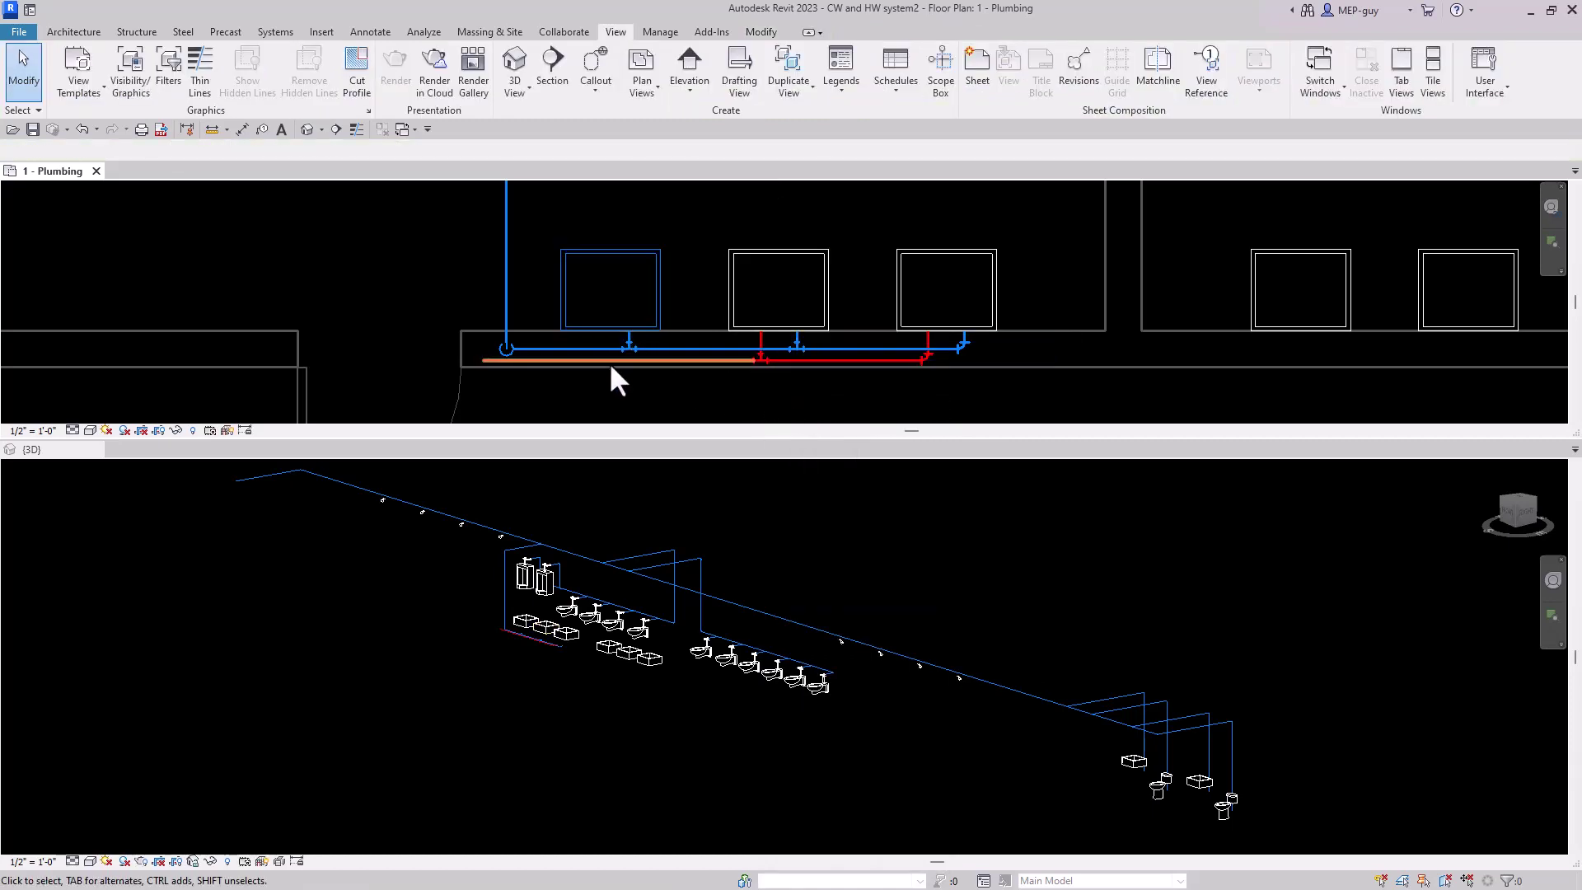
# Draw a 1/2" pipe at 1' 6" elevation from the hot water header to the third men's lavatory's hot water connector.
pyautogui.click(689, 373)
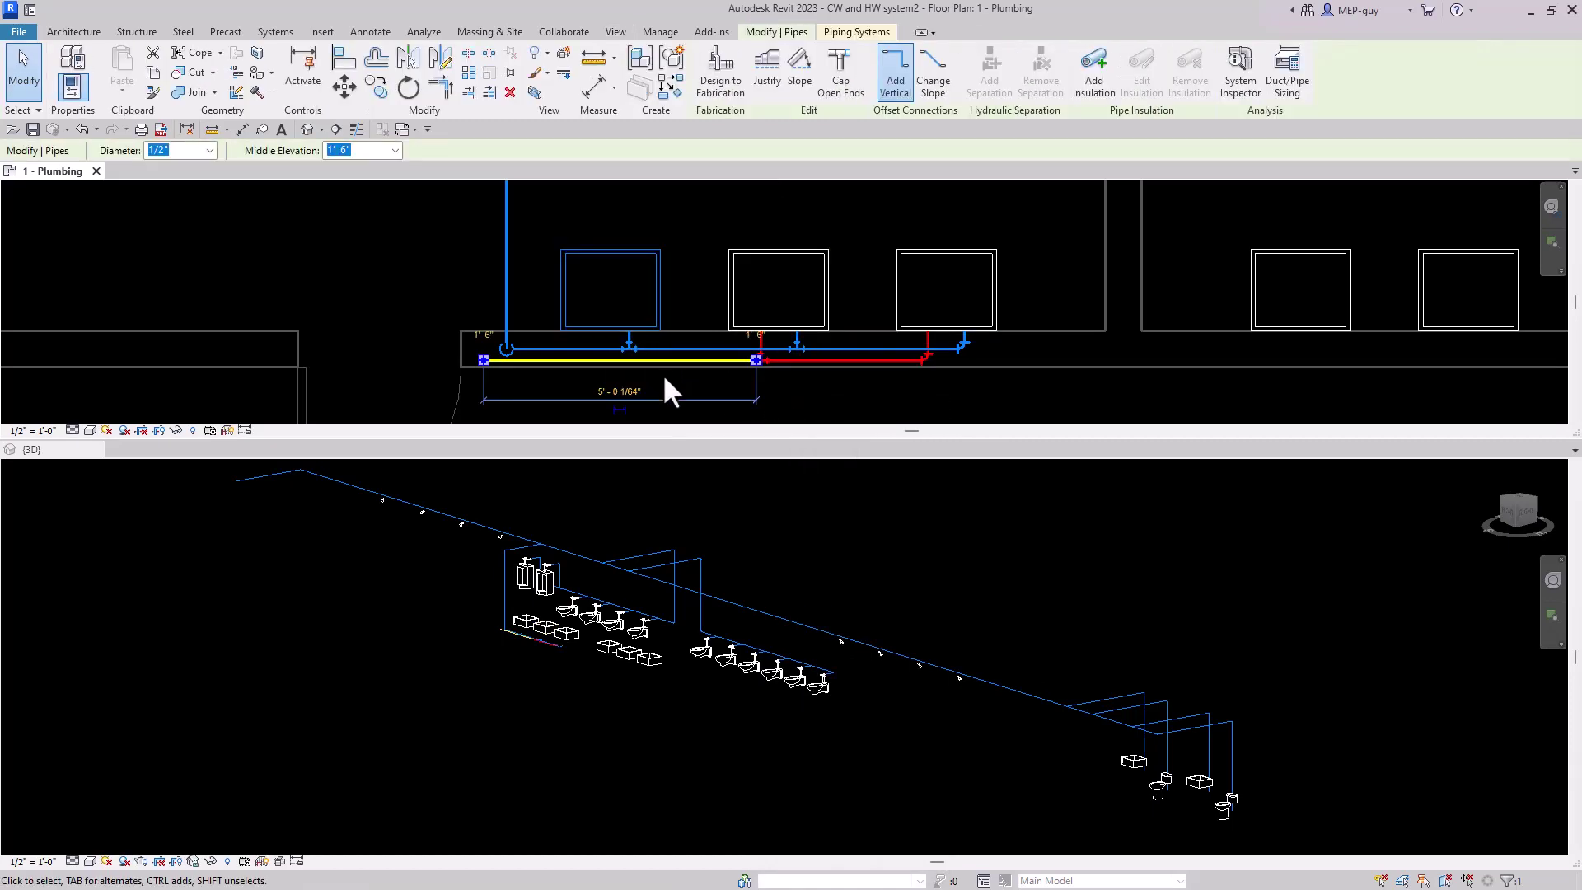
pyautogui.press('p')
pyautogui.press('i')
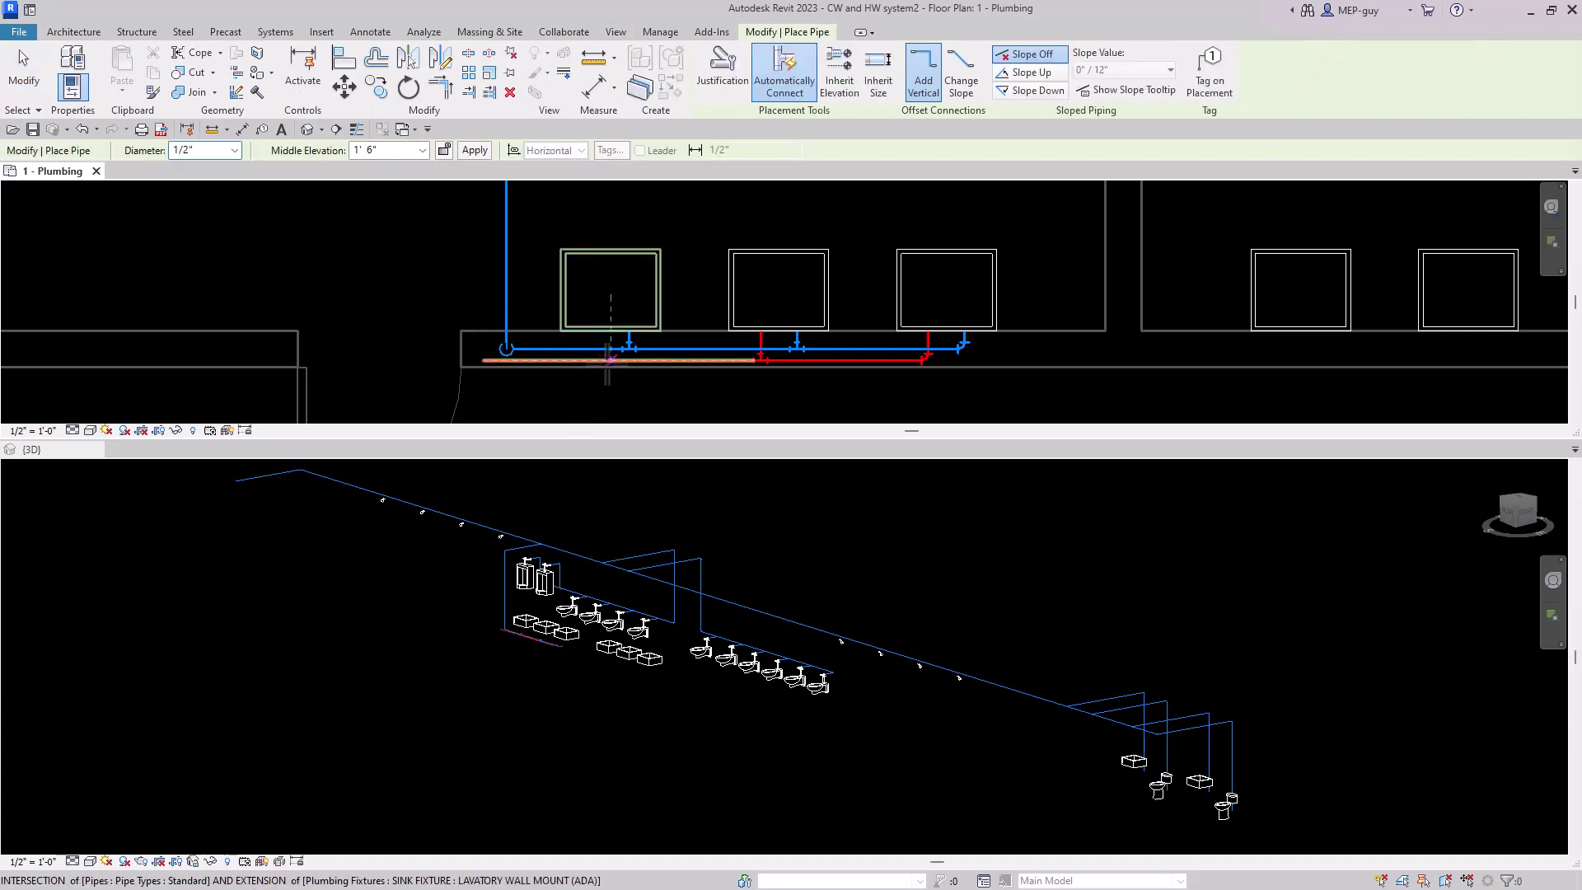
pyautogui.click(592, 360)
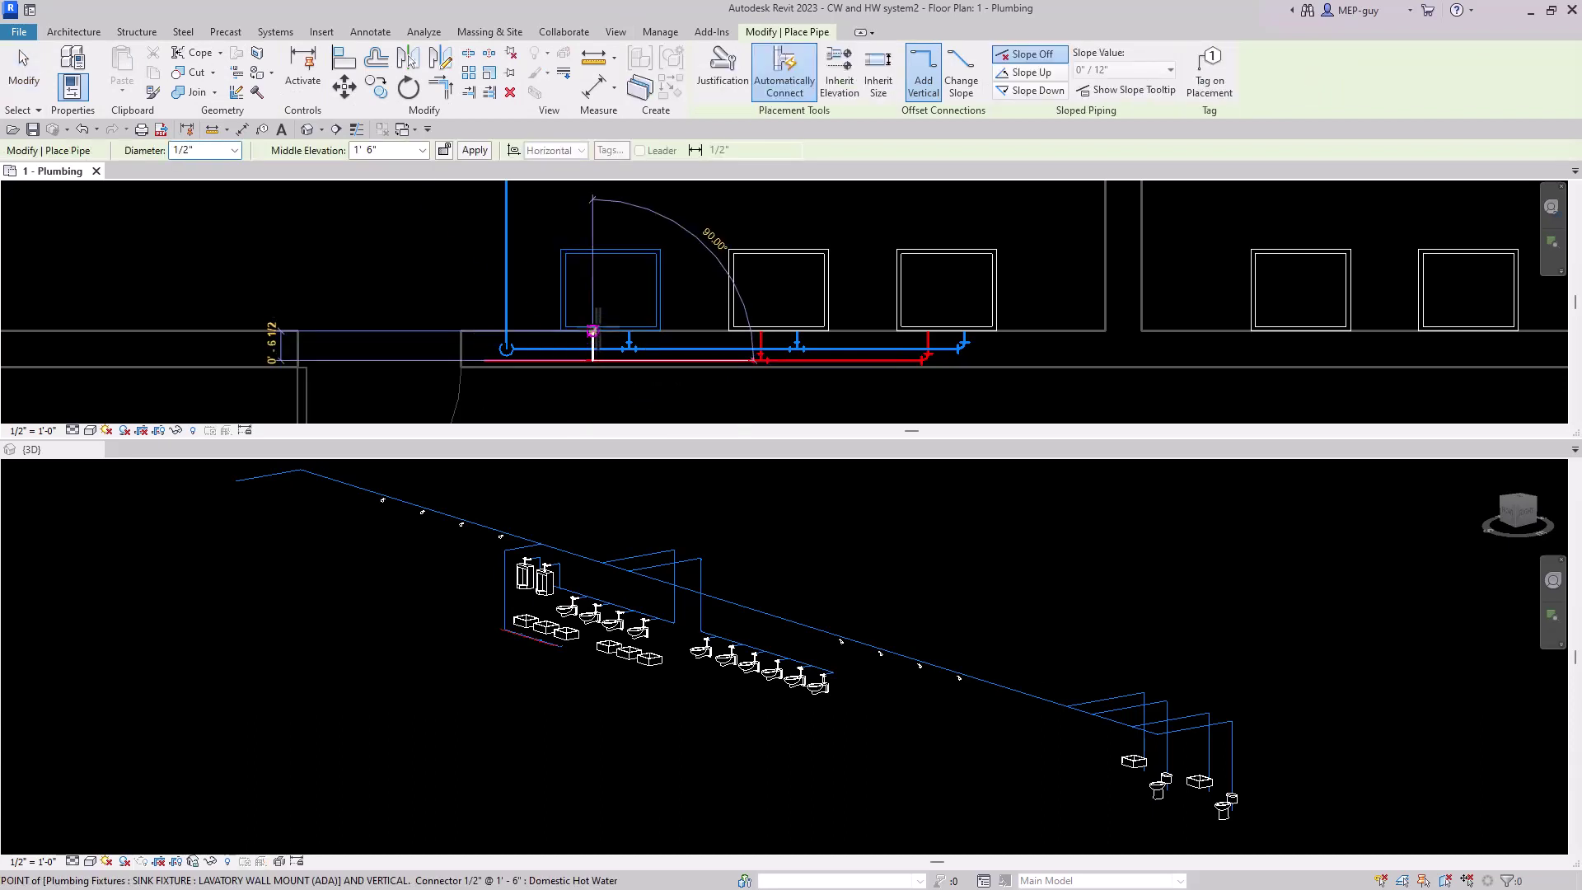
pyautogui.click(593, 325)
pyautogui.press('Escape')
pyautogui.press('Escape')
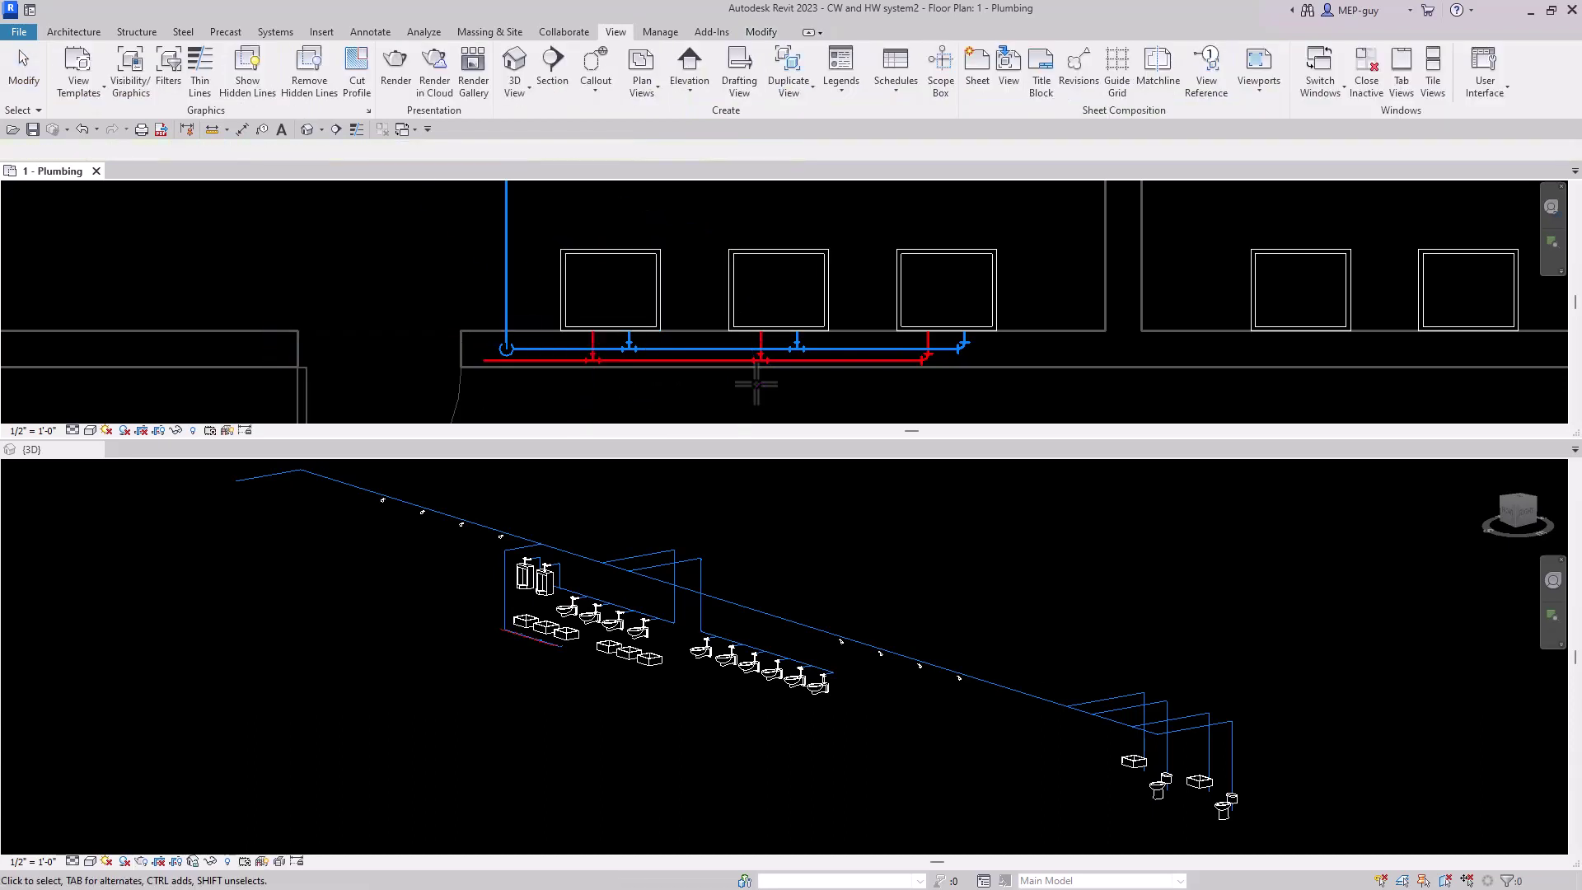
# Delete the three unpiped lavatories in the women's restroom on the other side of the dividing wall.
pyautogui.scroll(-3, 743, 394)
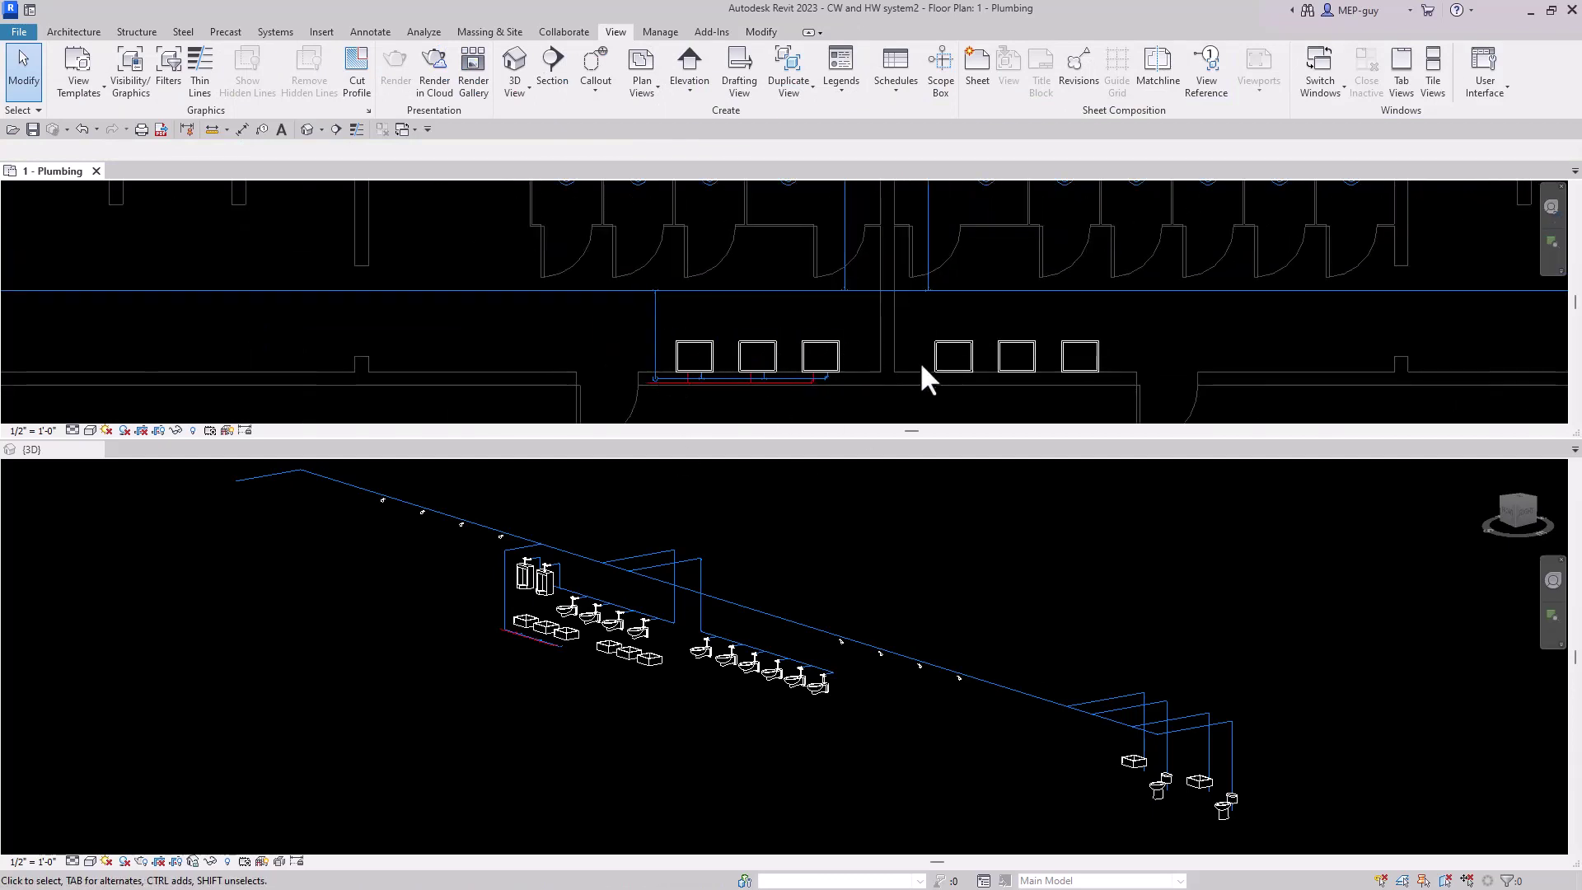
pyautogui.moveTo(906, 321); pyautogui.dragTo(1118, 387)
pyautogui.press('Delete')
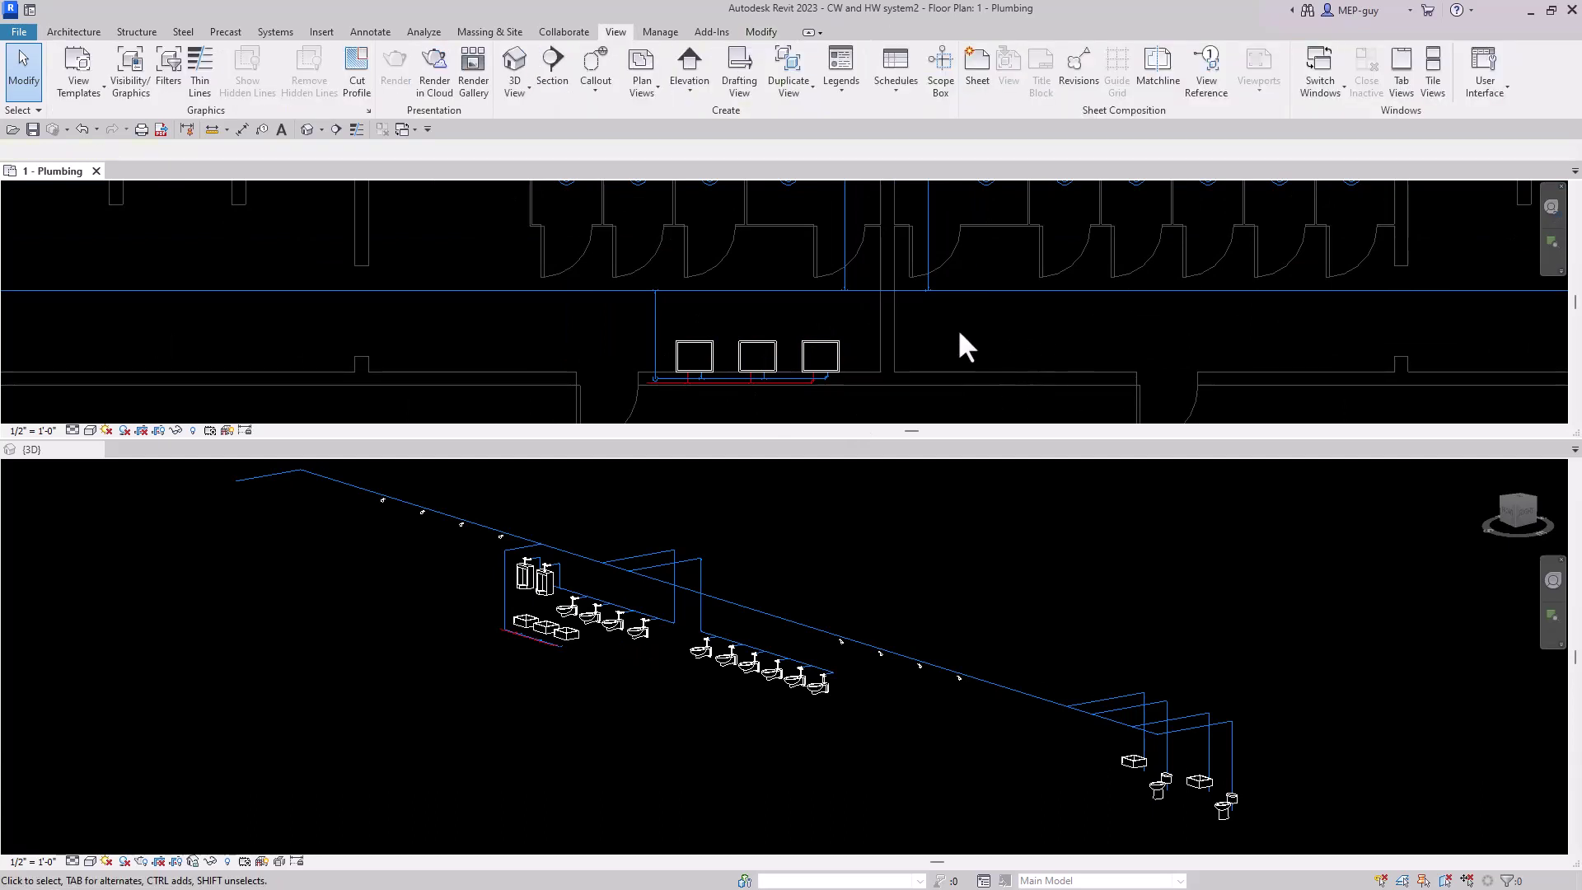
# With hidden elements revealed in the plan, copy the men's lavatories and their piping 12' - 8" across onto the linked women's sinks, and hide those elements again.
pyautogui.click(228, 864)
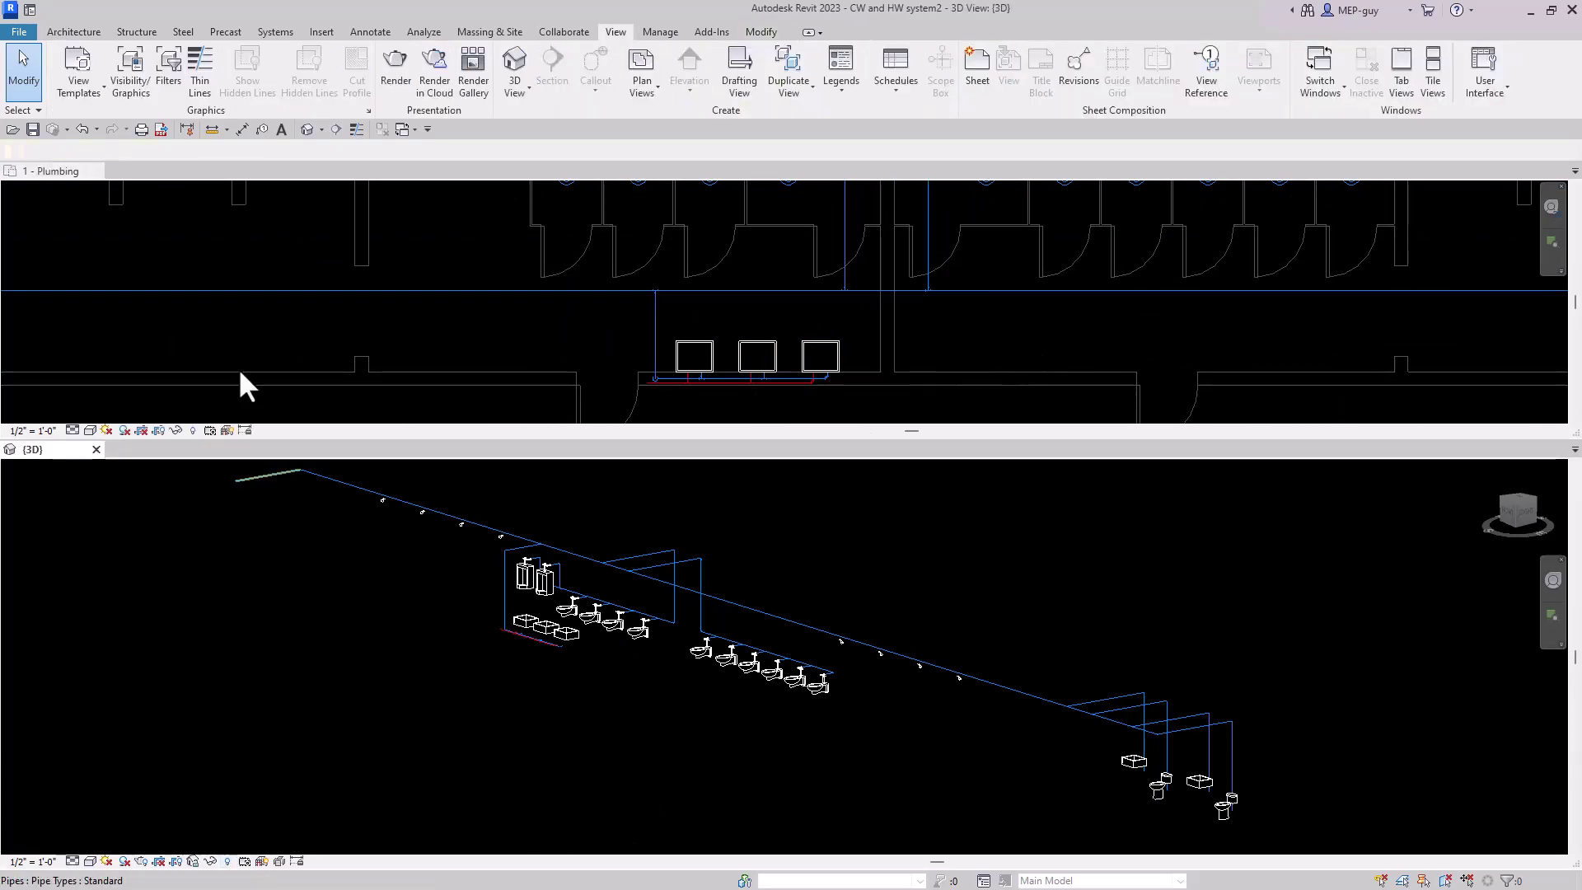
pyautogui.click(194, 430)
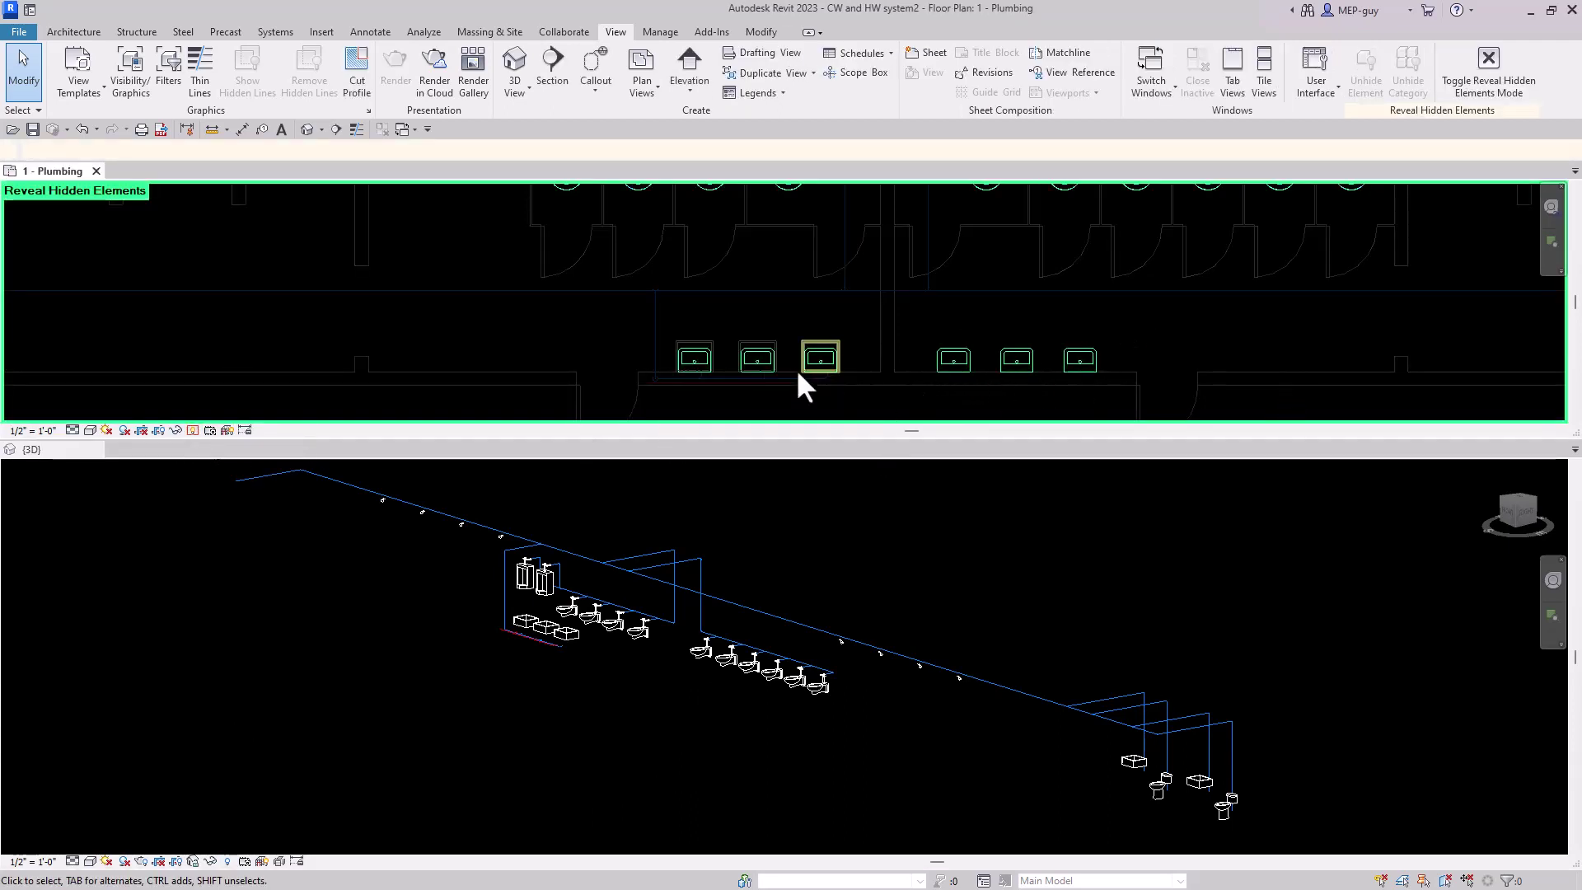
pyautogui.moveTo(629, 307); pyautogui.dragTo(860, 404)
pyautogui.keyDown('ctrl'); pyautogui.click(655, 323); pyautogui.keyUp('ctrl')
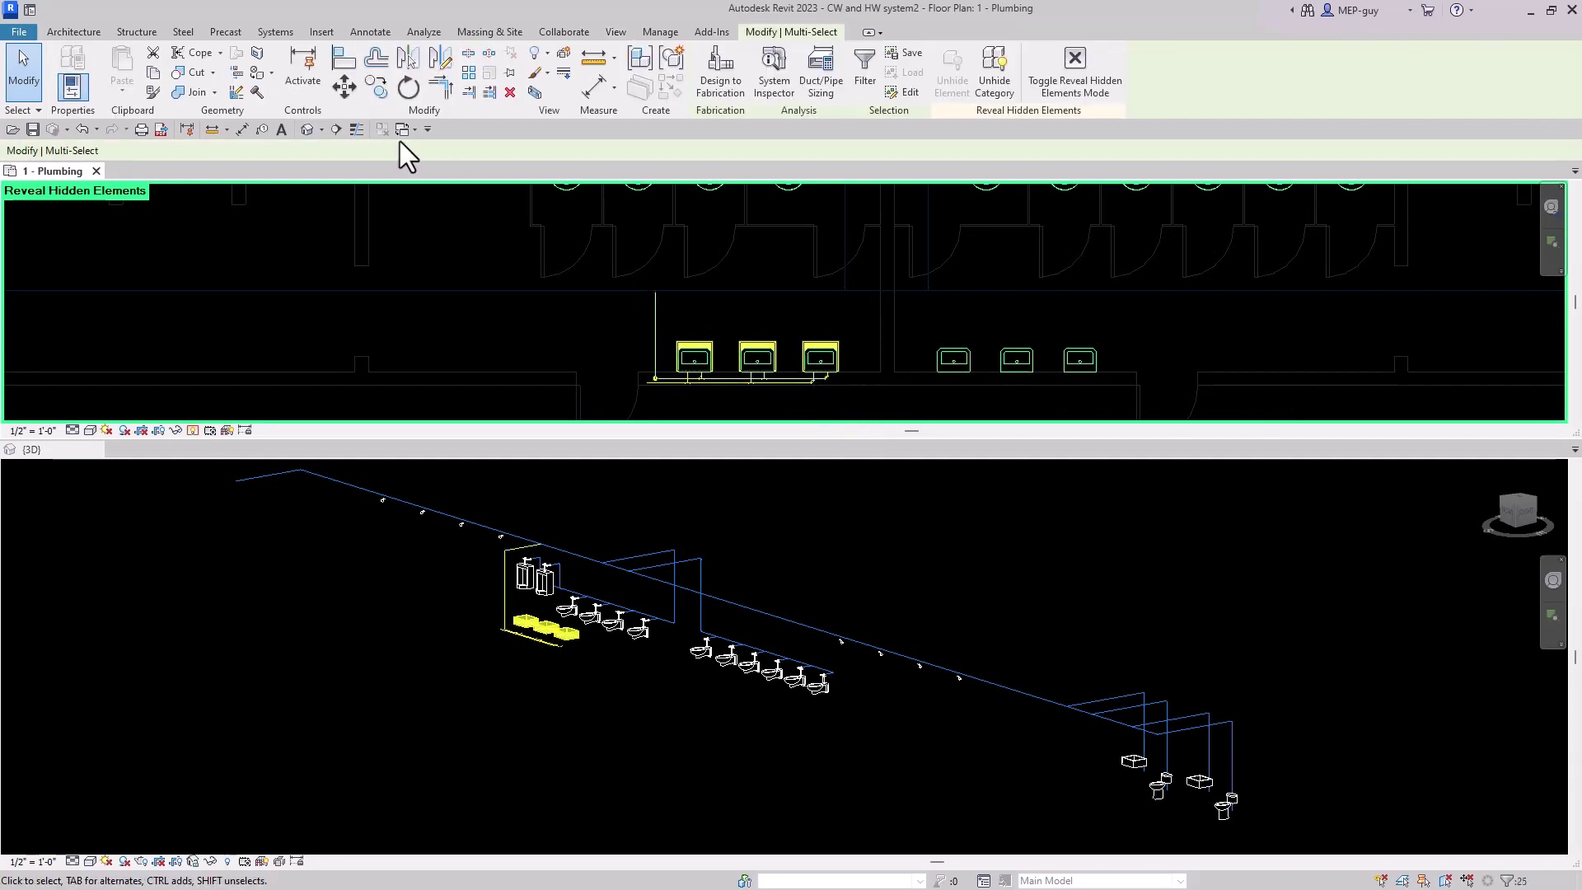
pyautogui.press('c')
pyautogui.press('o')
pyautogui.scroll(2, 698, 359)
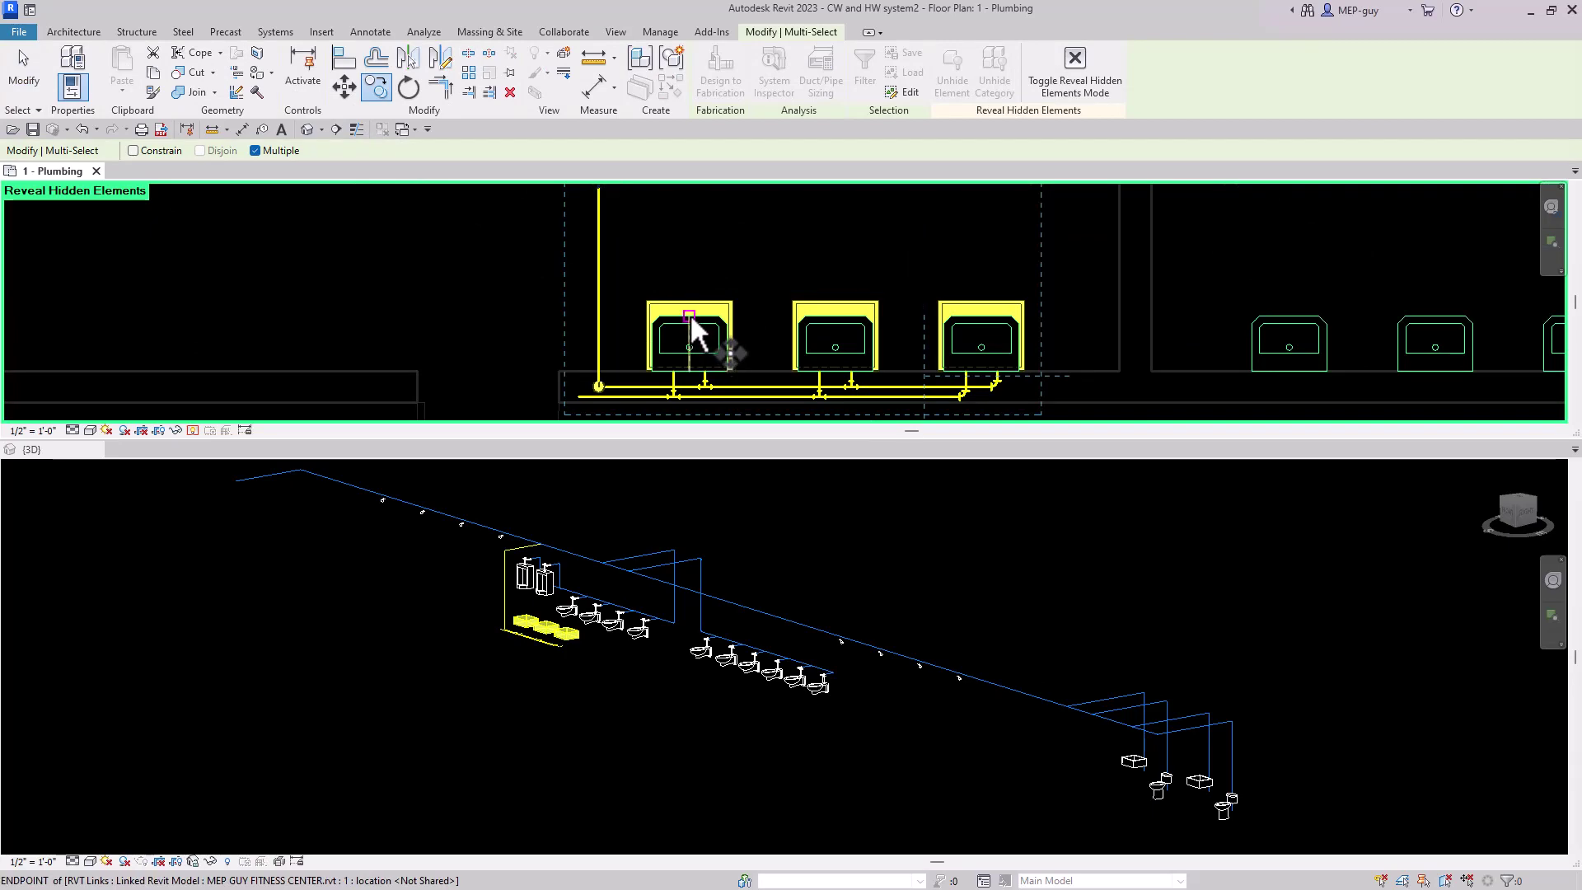
pyautogui.scroll(-2, 1007, 363)
pyautogui.scroll(4, 1028, 315)
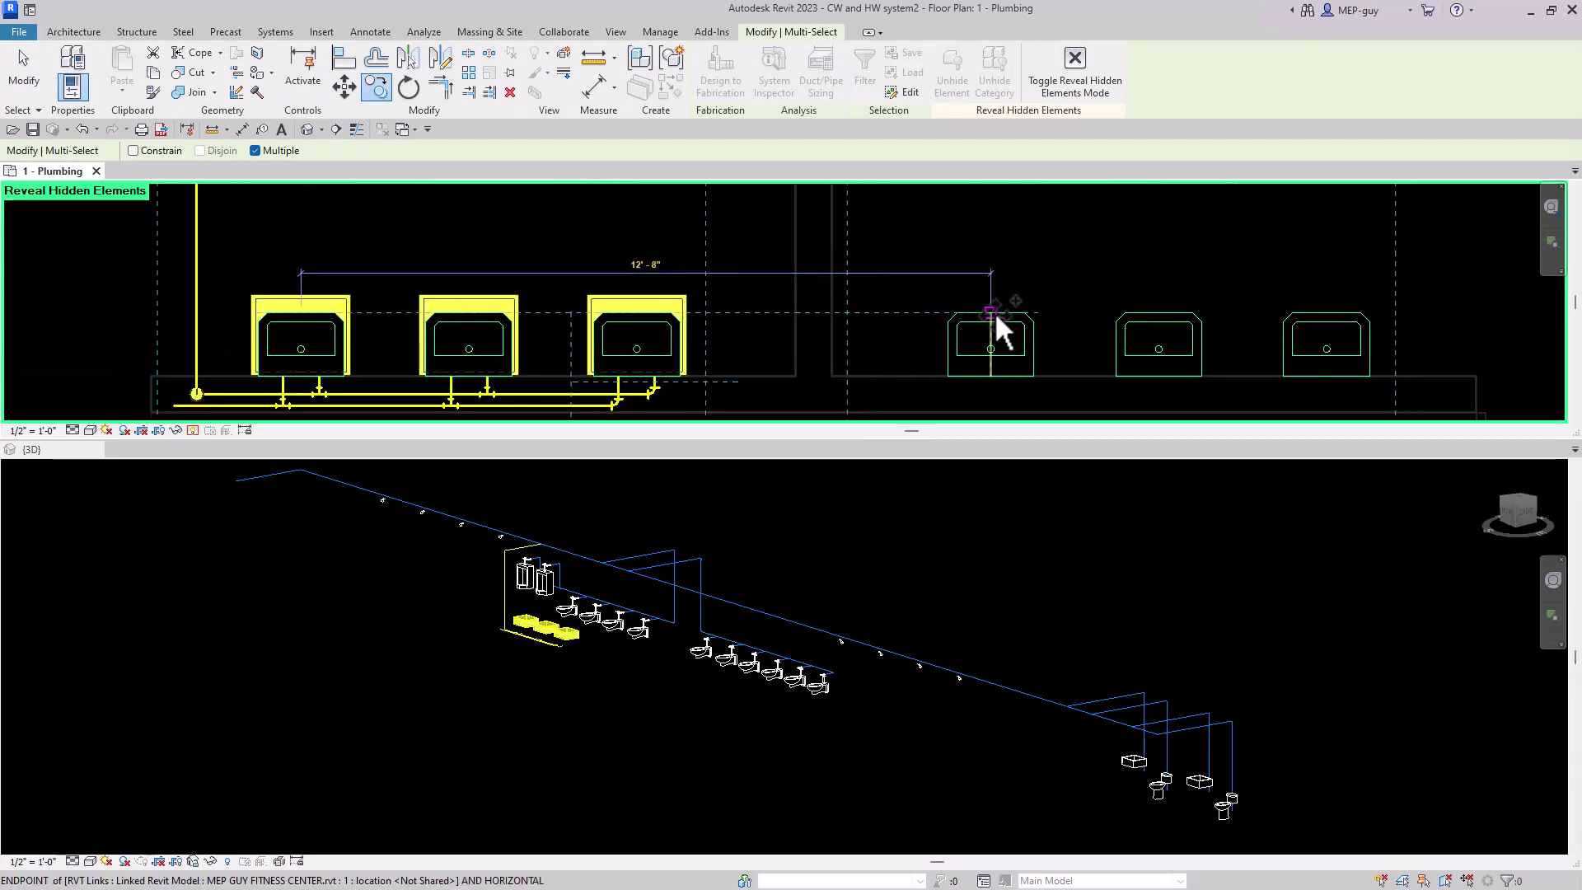
pyautogui.click(991, 313)
pyautogui.press('Escape')
pyautogui.press('Escape')
pyautogui.scroll(-3, 965, 364)
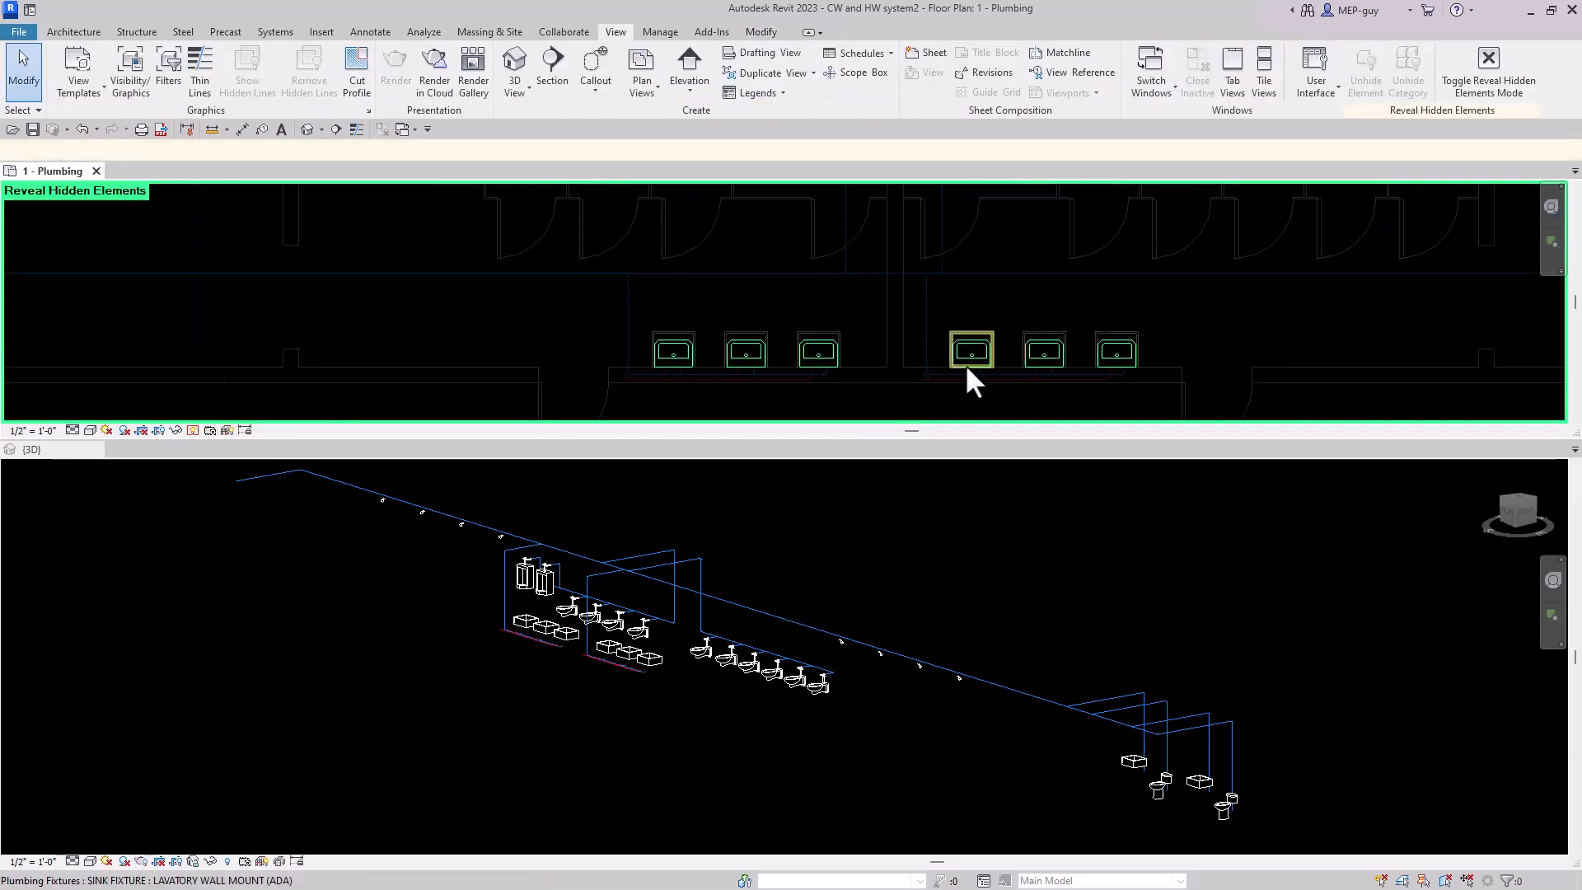
pyautogui.moveTo(966, 363); pyautogui.dragTo(1050, 382, button='middle')
pyautogui.click(194, 429)
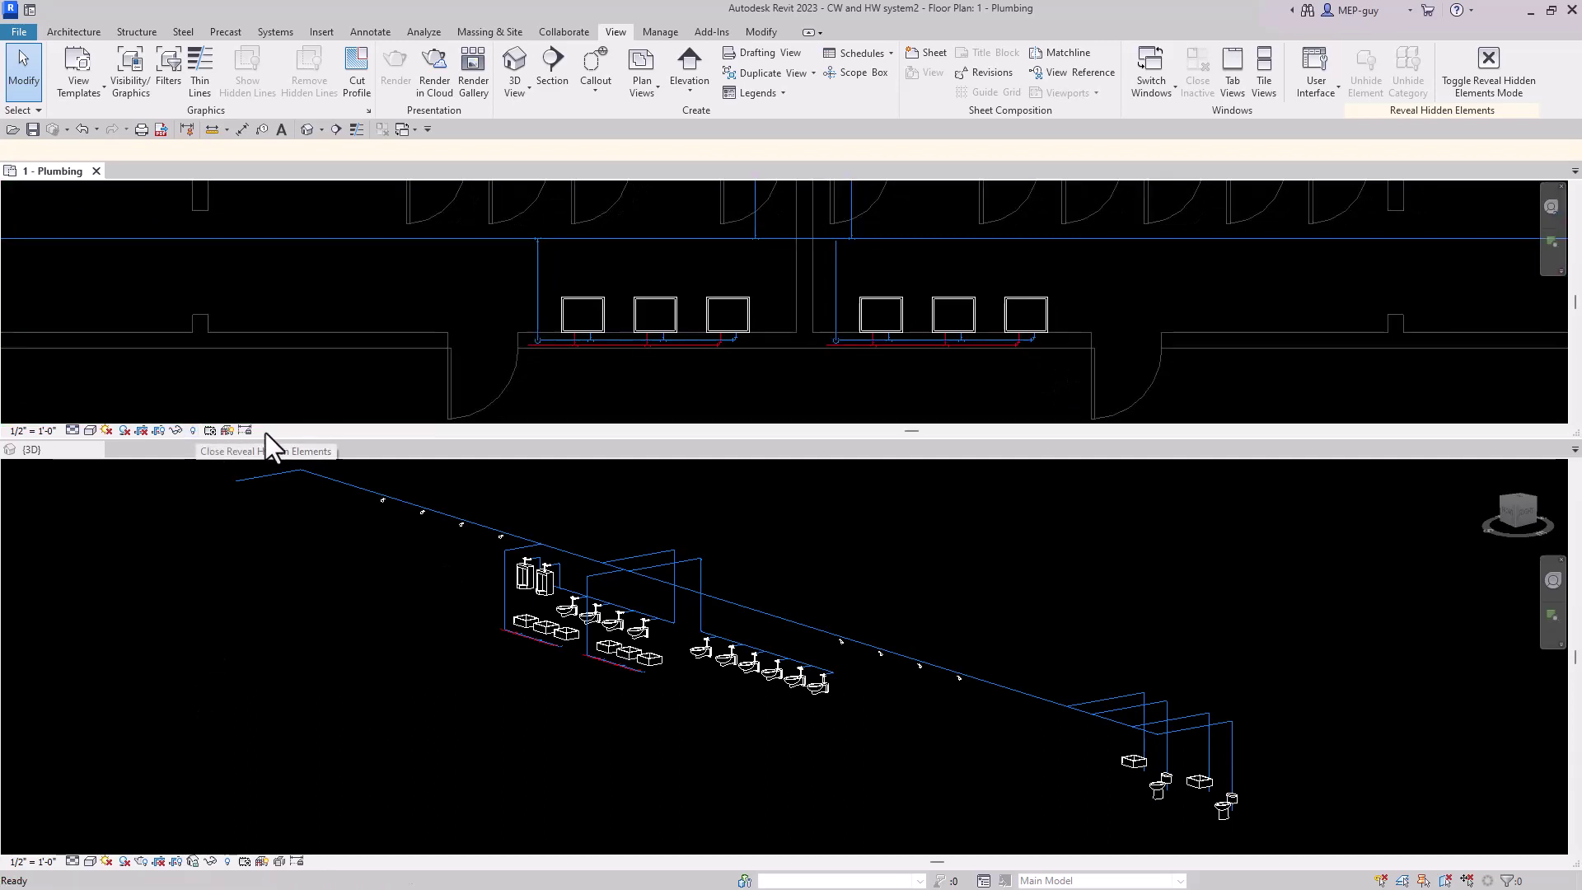
# Trim/extend the copied cold water branch to the main above the women's lavatories.
pyautogui.scroll(2, 865, 311)
pyautogui.scroll(-1, 844, 318)
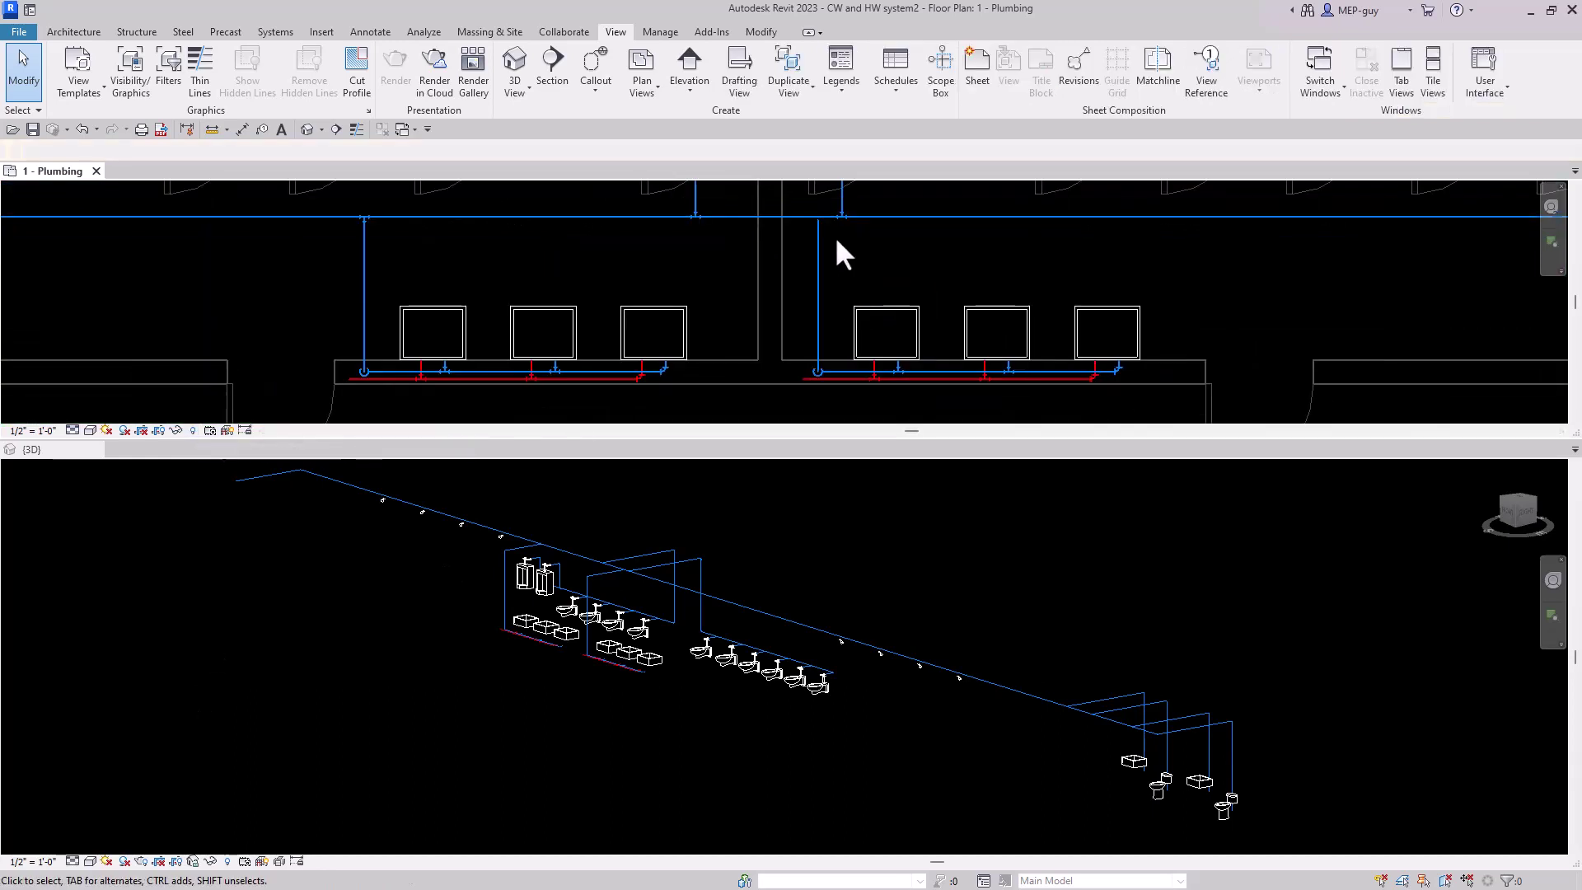
pyautogui.press('t')
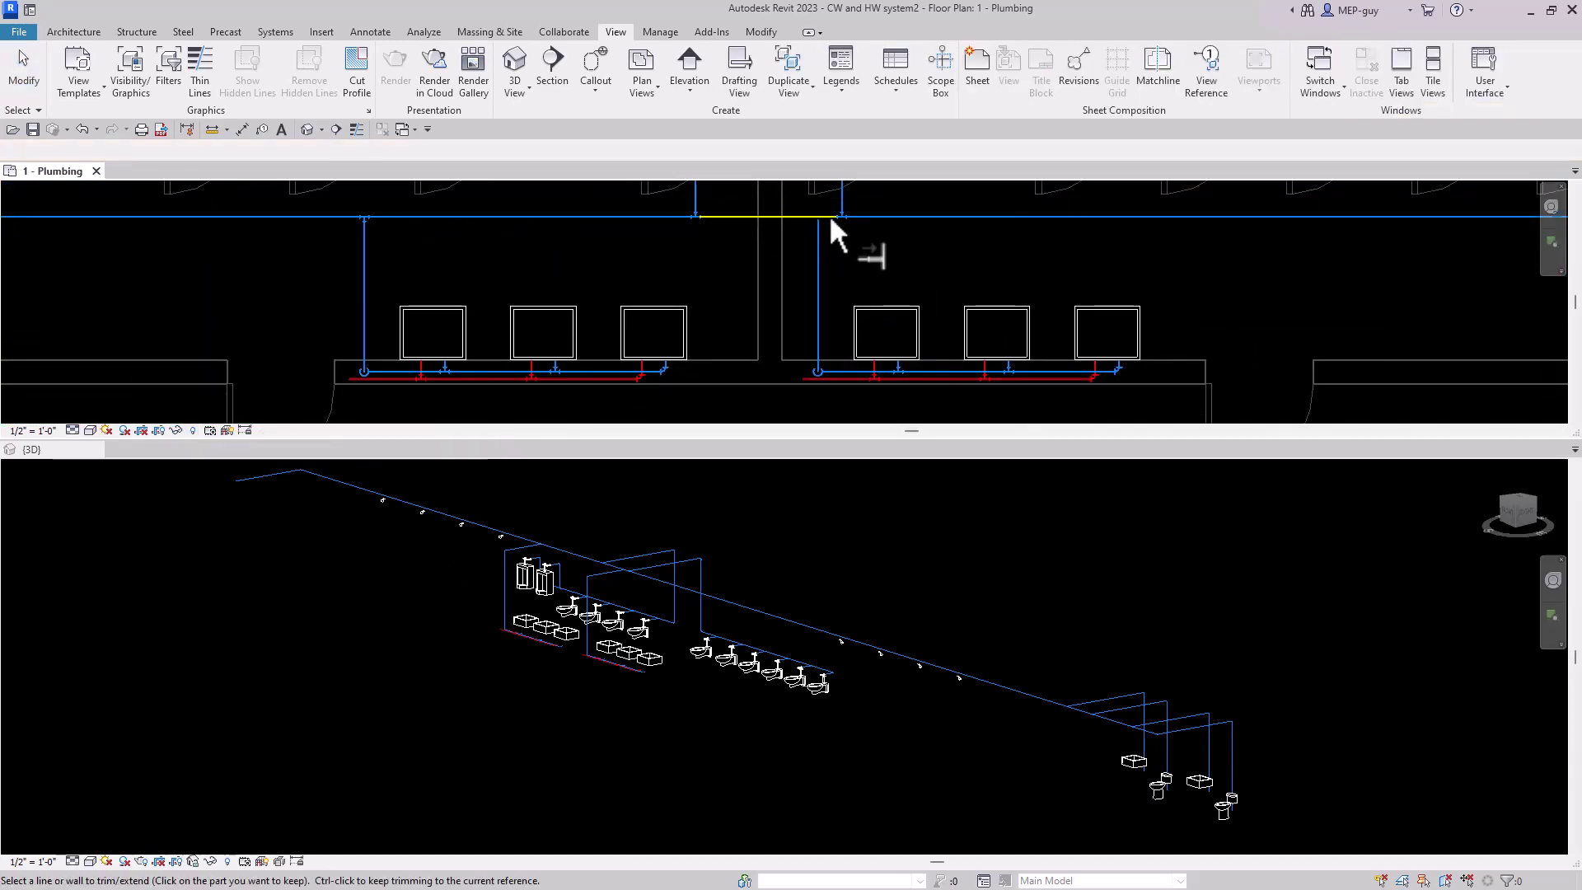
pyautogui.press('Escape')
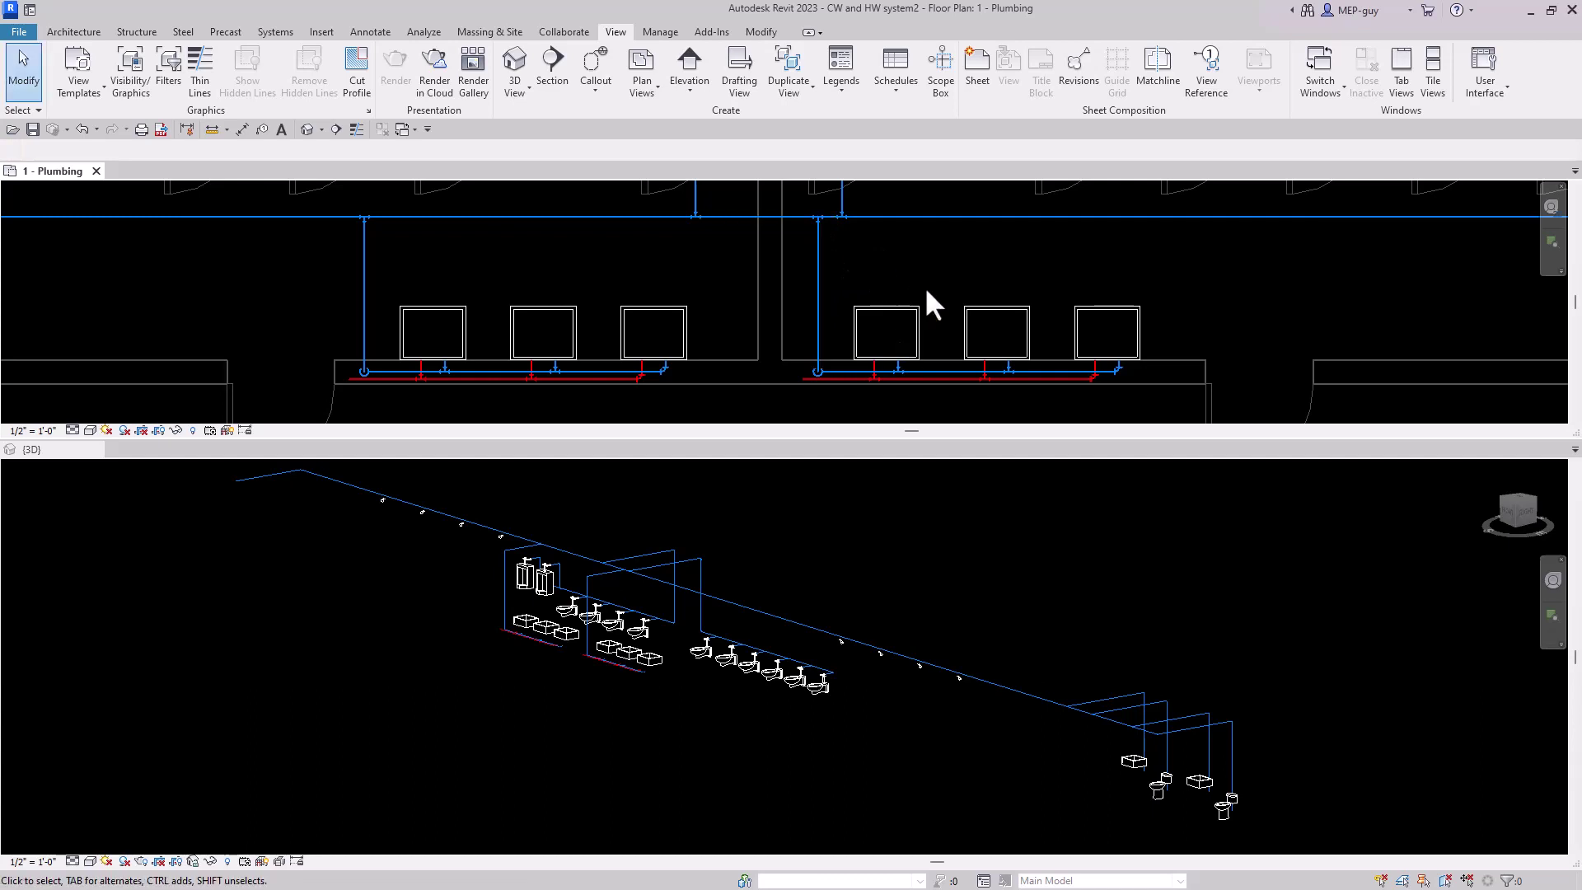
# Draw the 1/2" hot water main at 9' 2" elevation alongside the cold water main, ending at the women's lavatory hot water header.
pyautogui.scroll(-1, 924, 285)
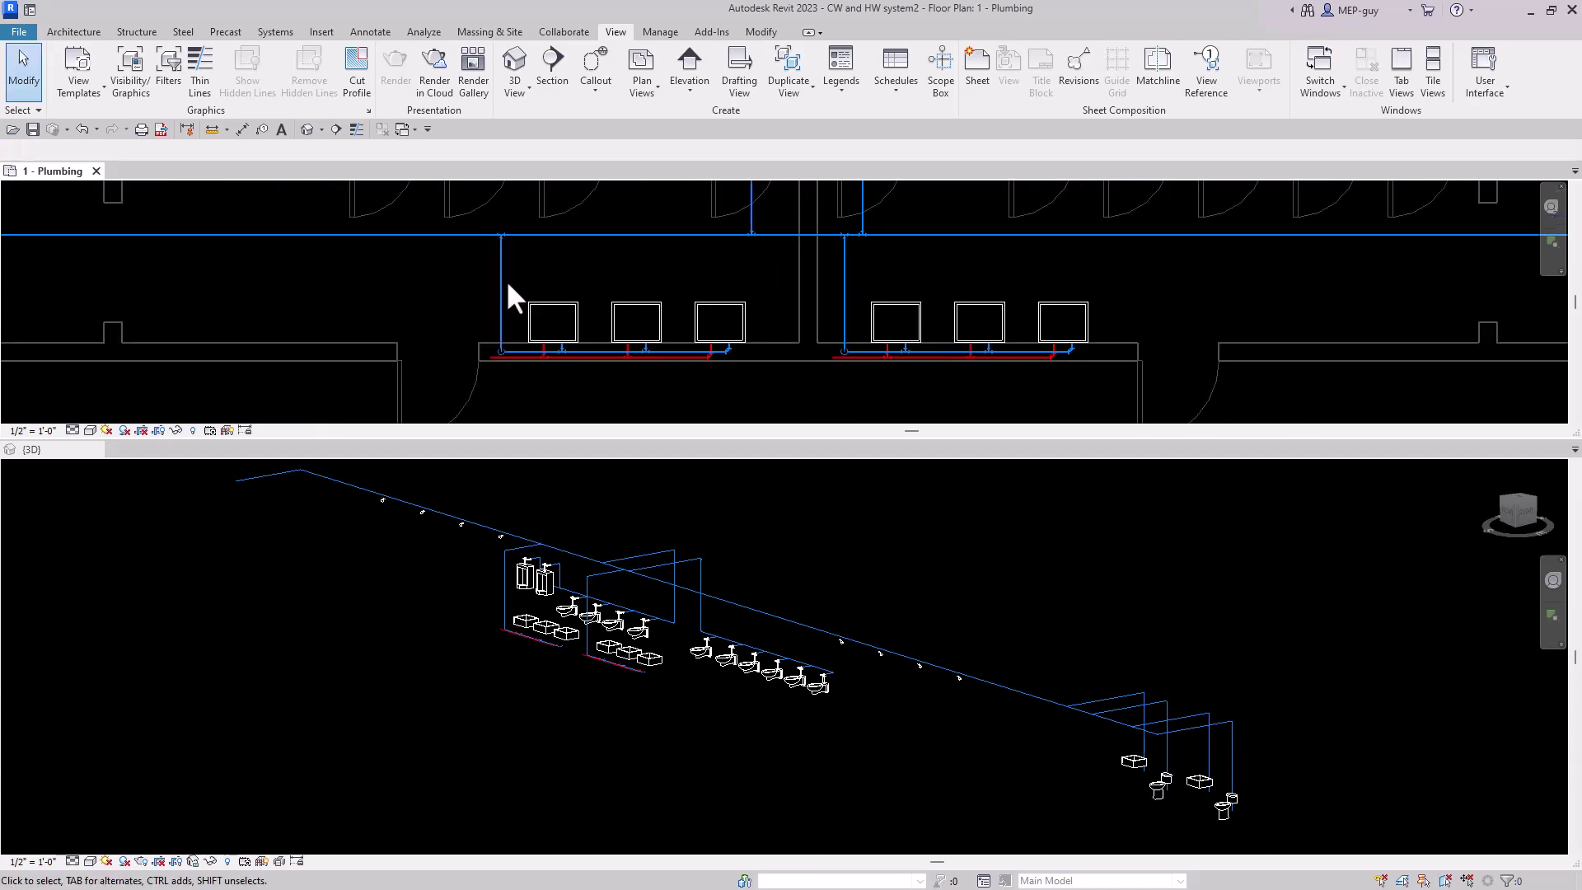
pyautogui.scroll(-2, 592, 371)
pyautogui.scroll(3, 576, 343)
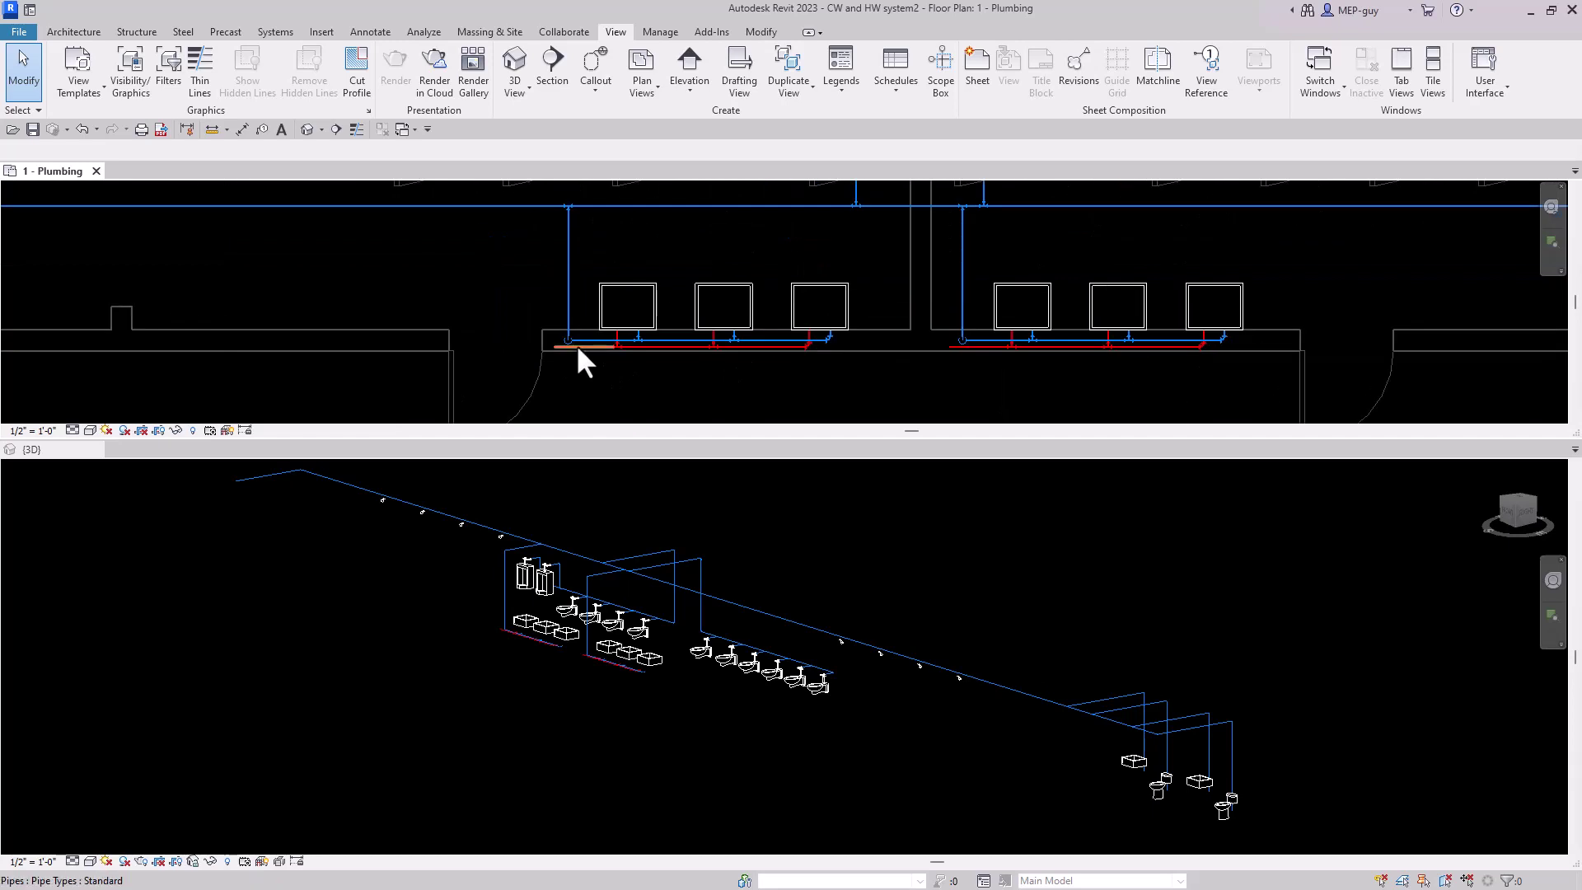
pyautogui.click(612, 362)
pyautogui.scroll(-3, 996, 363)
pyautogui.press('c')
pyautogui.press('s')
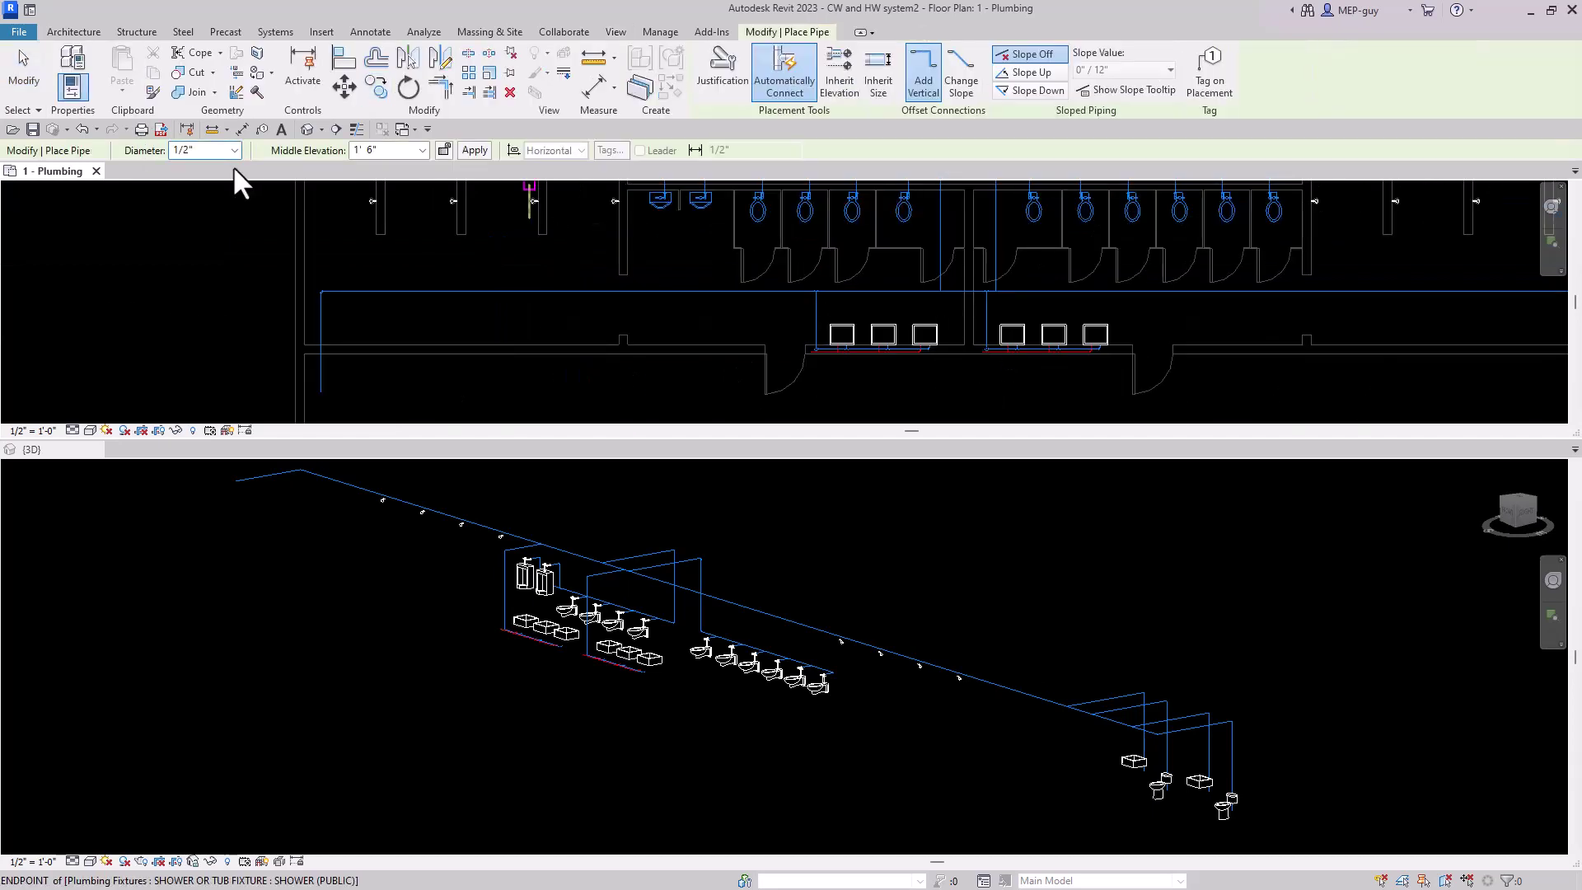
pyautogui.click(423, 151)
pyautogui.click(383, 148)
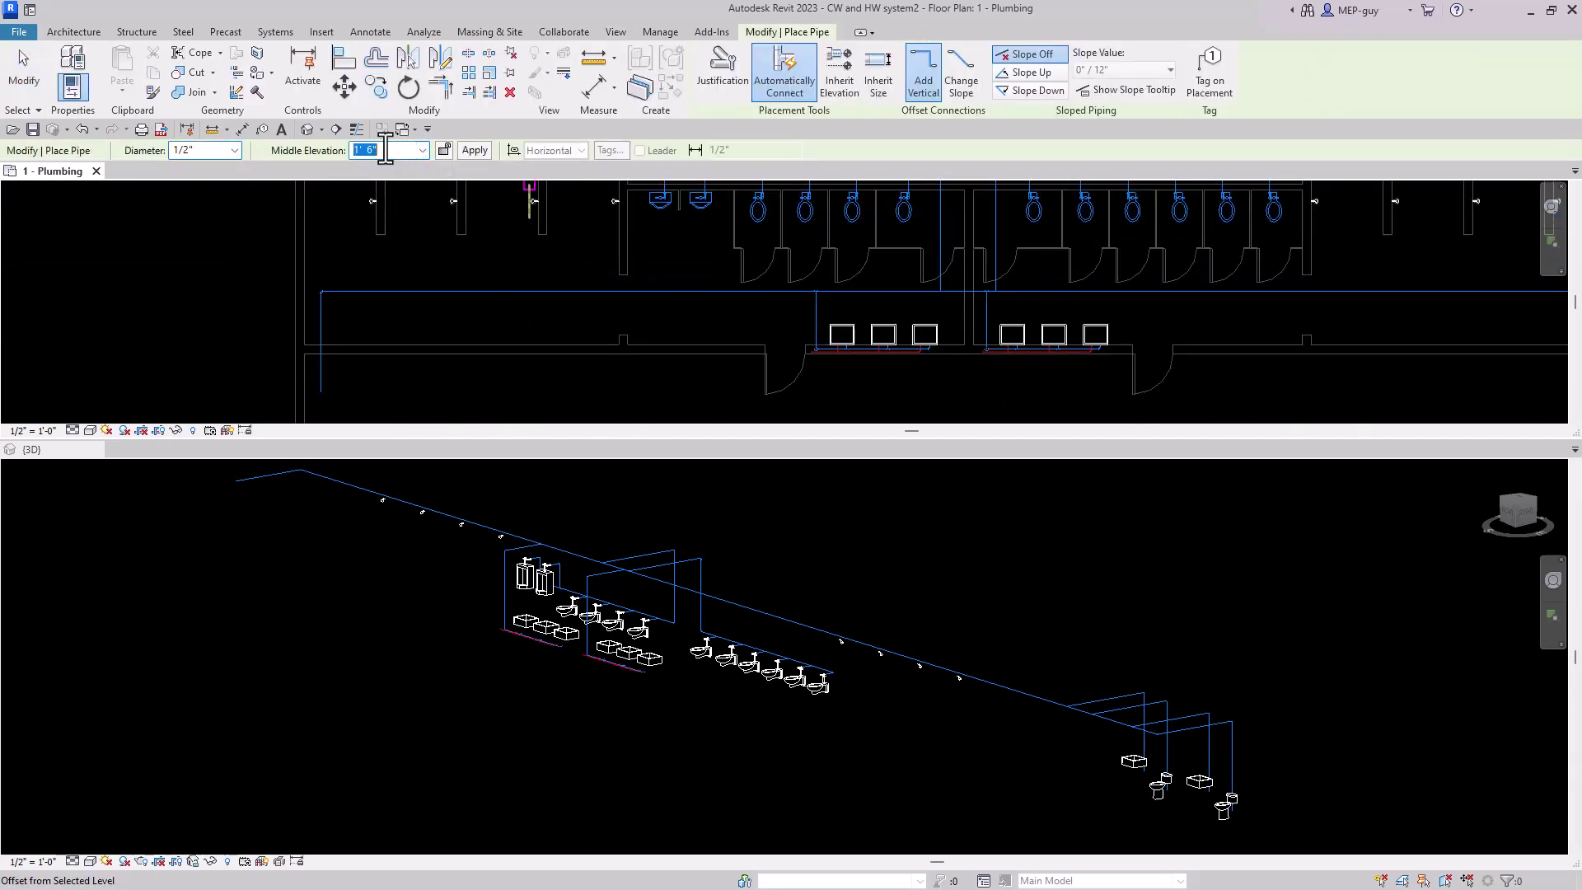
pyautogui.write('9')
pyautogui.click(332, 302)
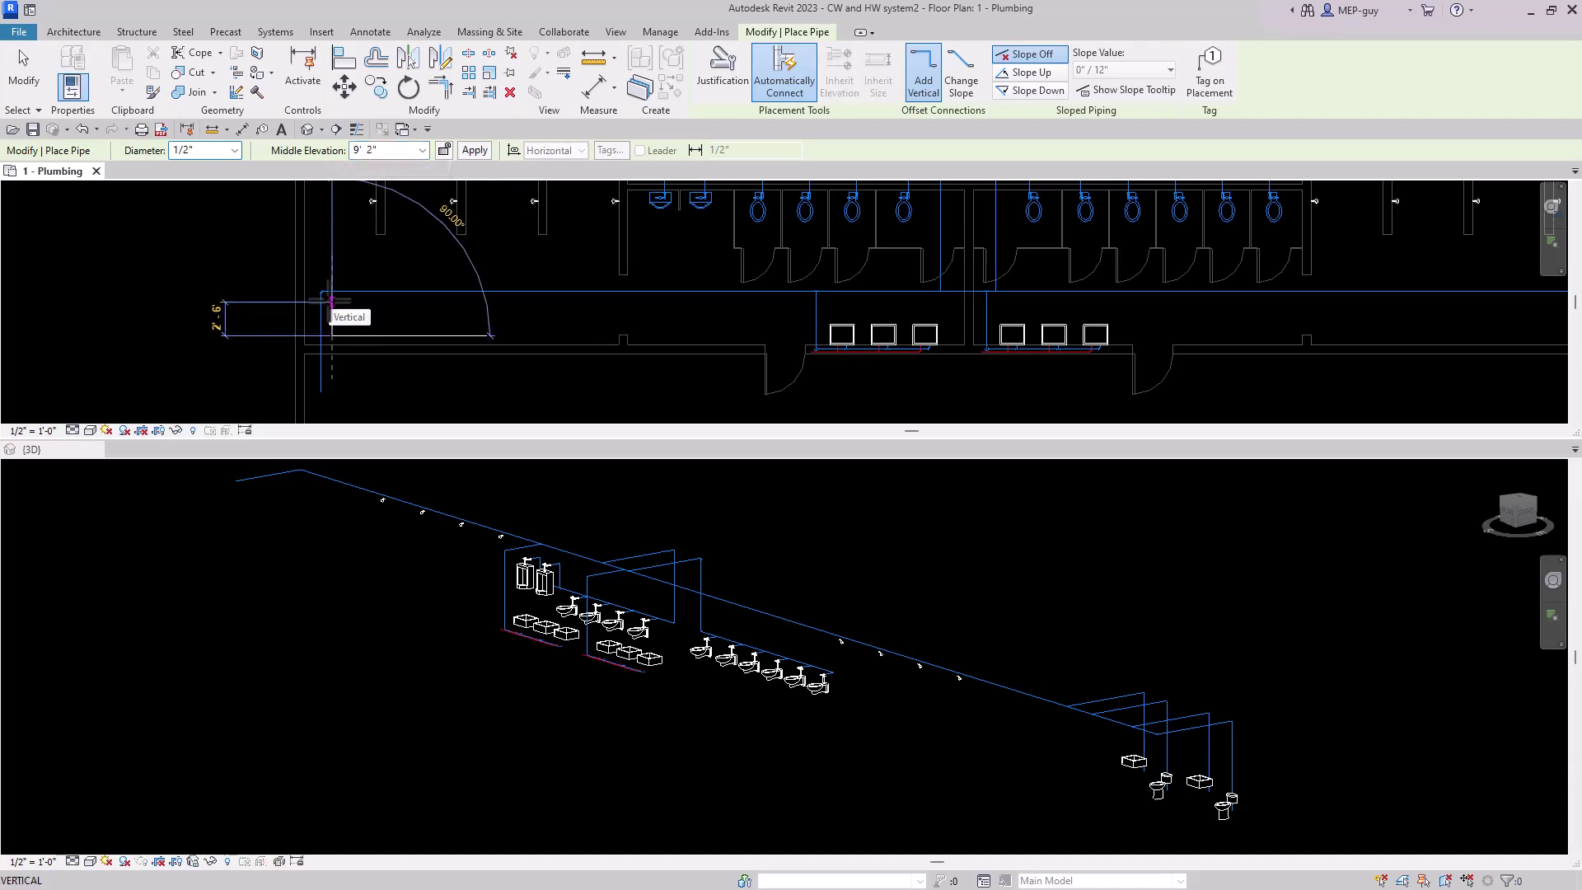
pyautogui.click(981, 301)
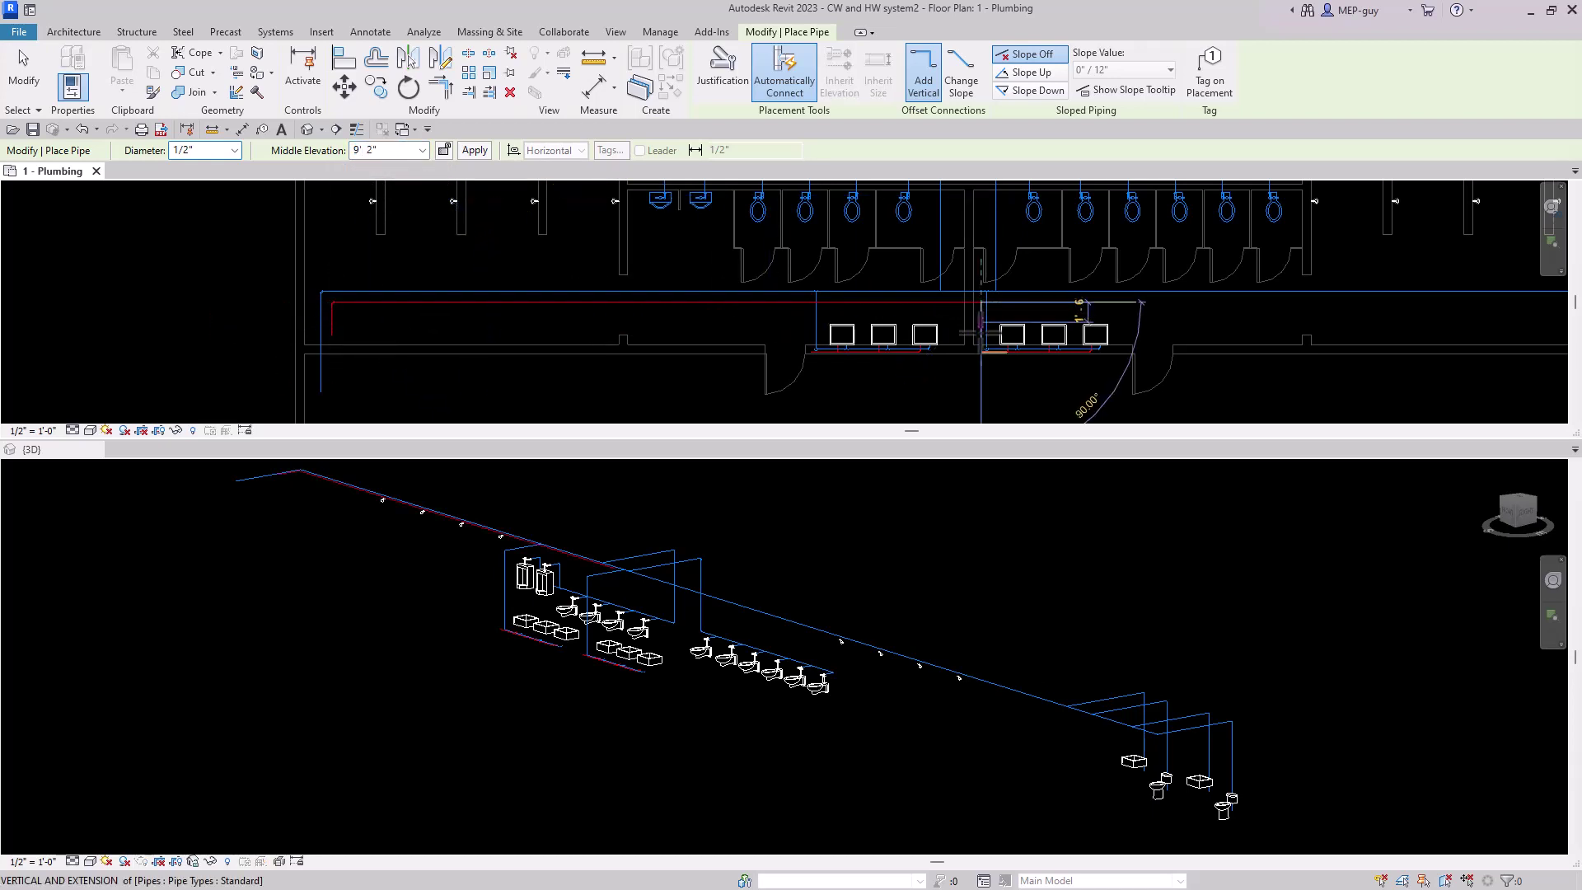
pyautogui.click(981, 352)
pyautogui.press('Escape')
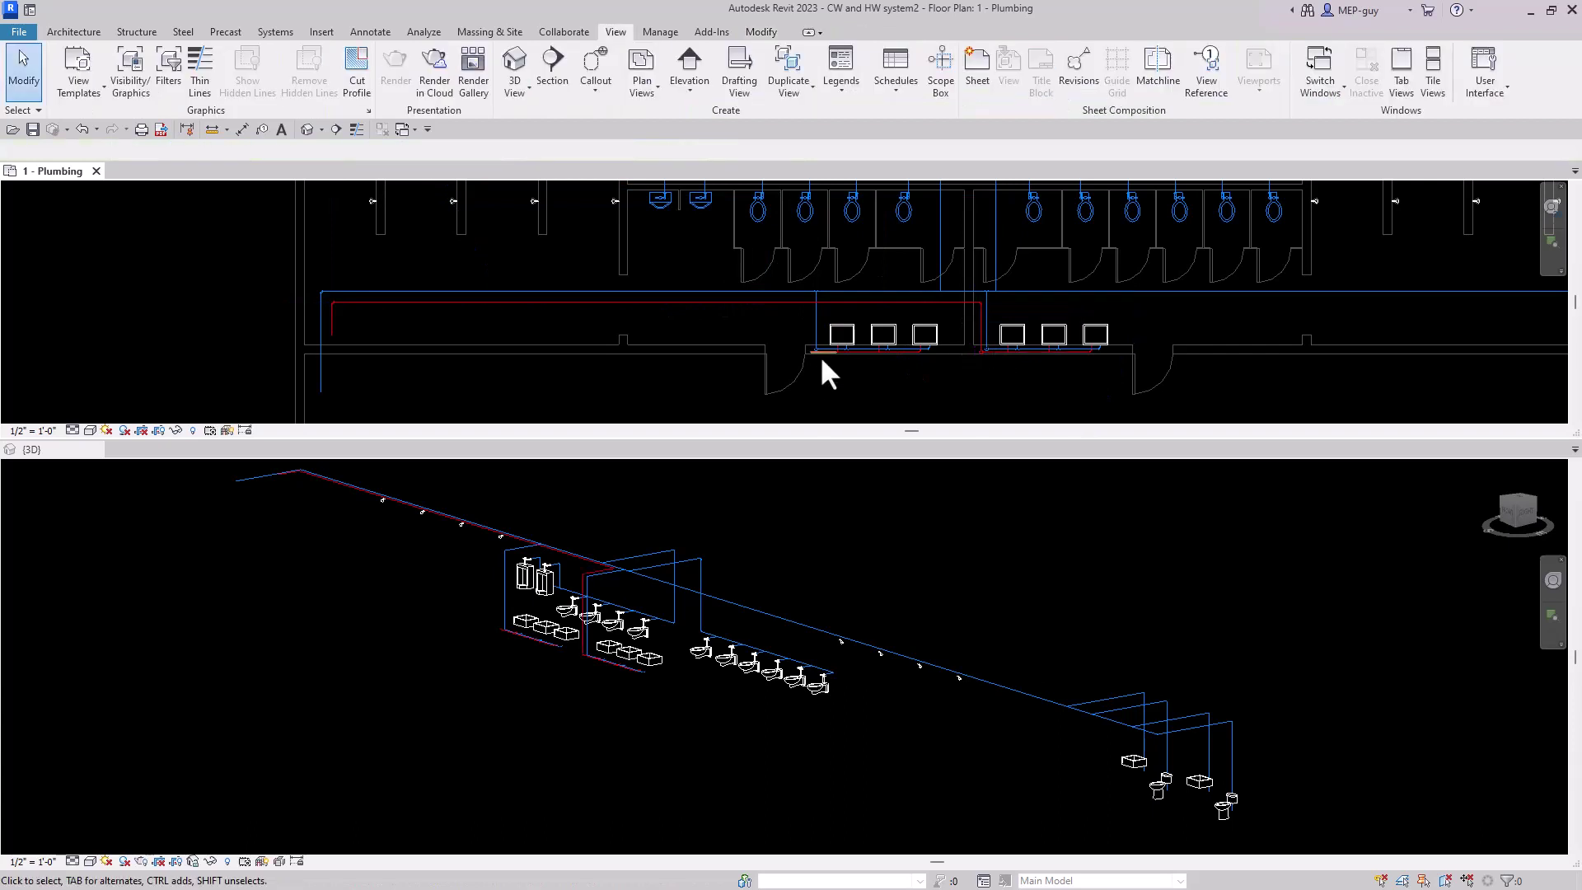
# Draw a 1/2" pipe joining the men's lavatory hot water header to the 9' 2" hot water main.
pyautogui.click(819, 355)
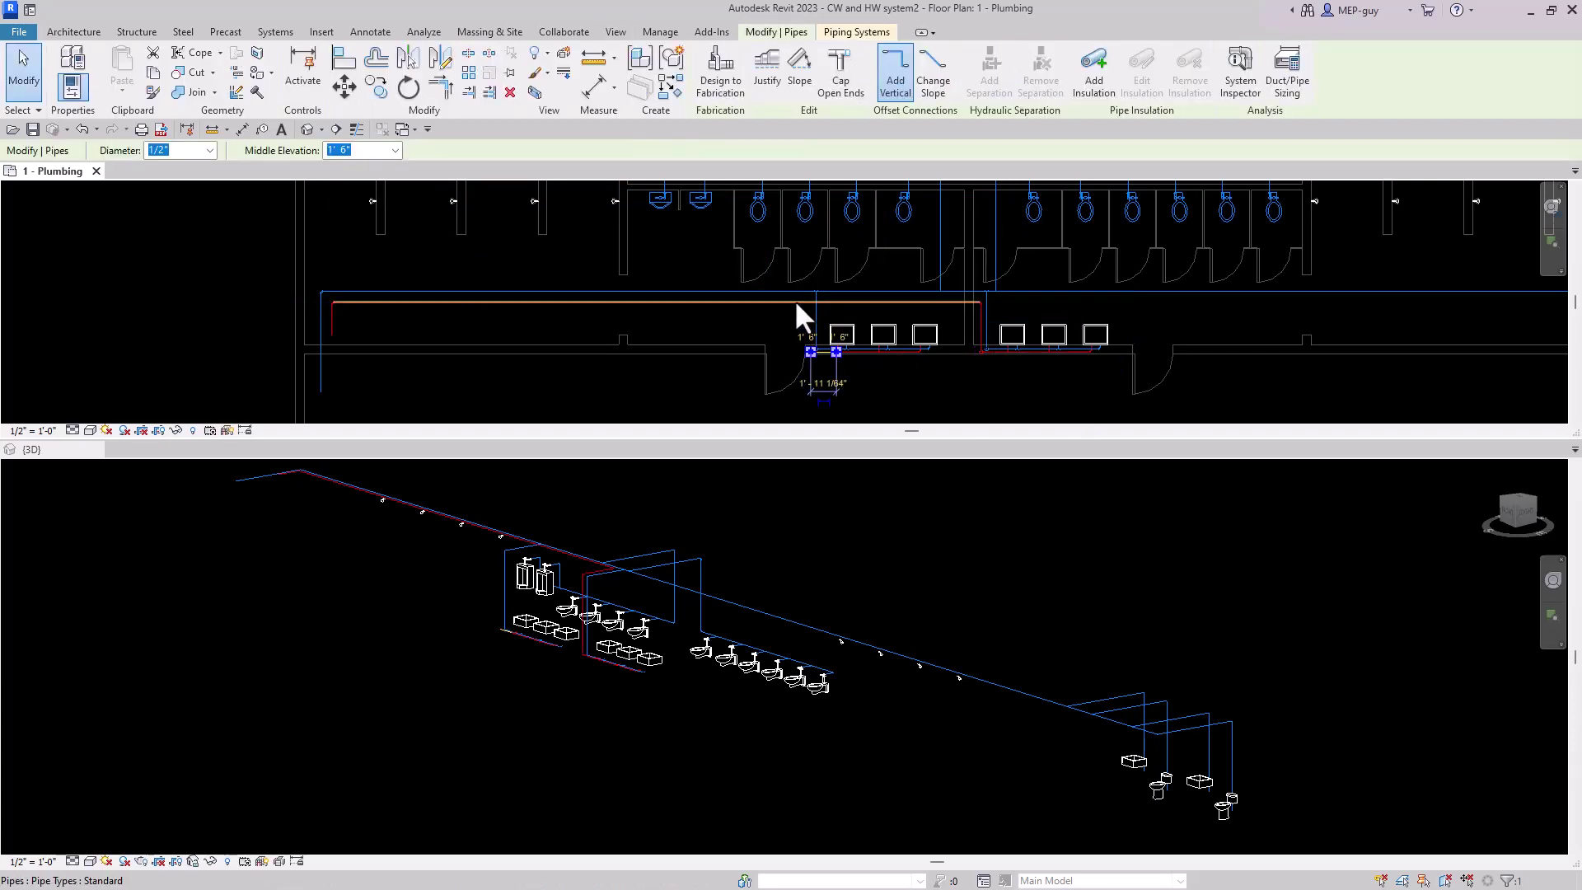
pyautogui.rightClick(806, 303)
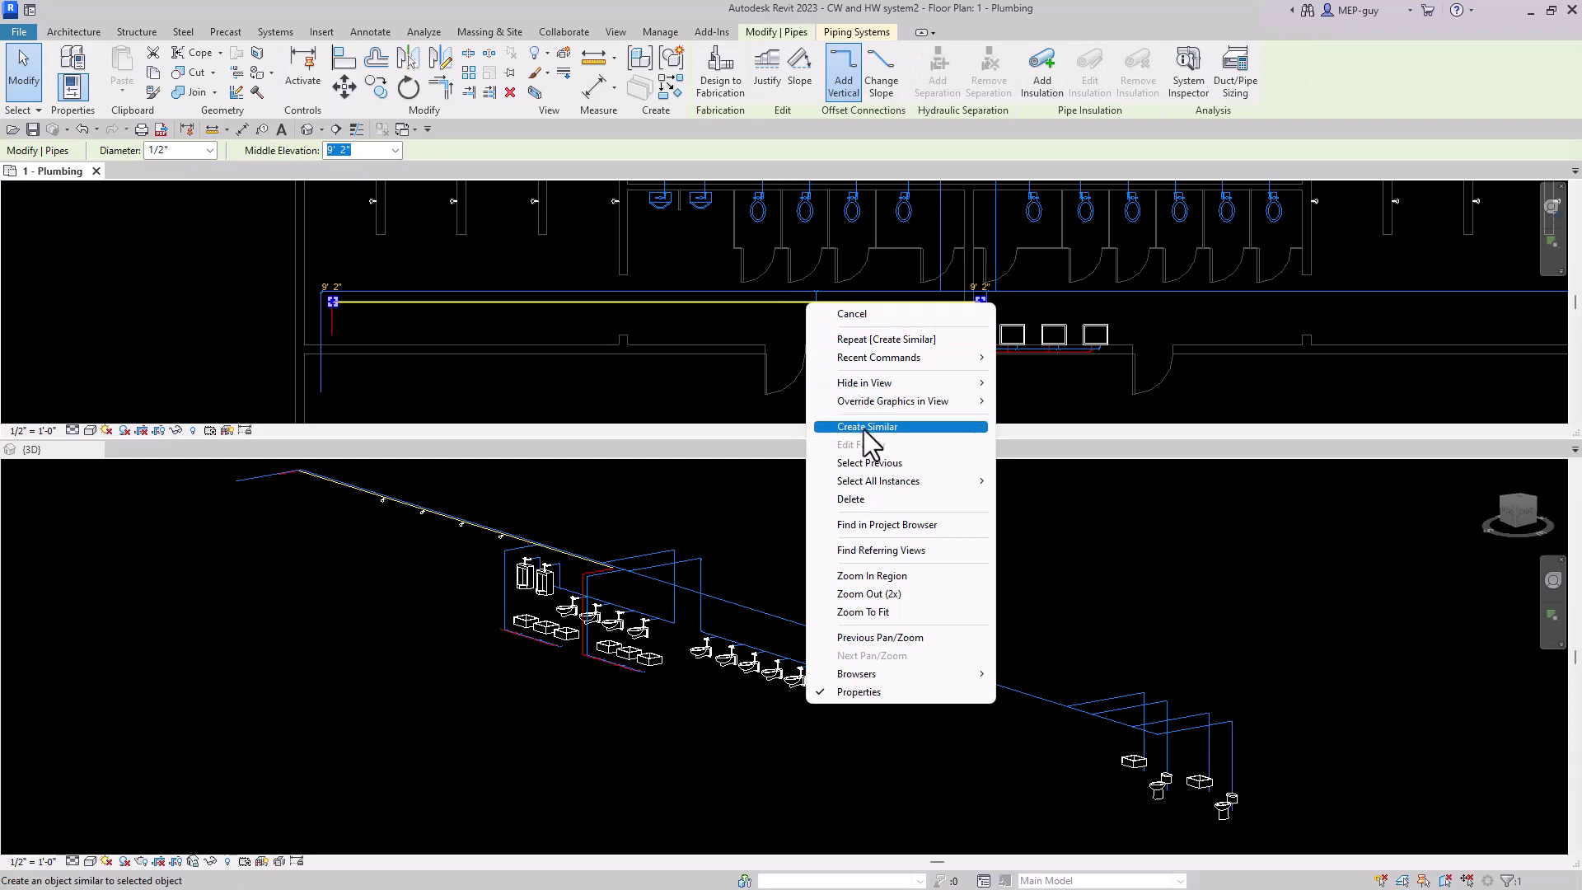
pyautogui.press('Escape')
pyautogui.press('p')
pyautogui.press('i')
pyautogui.scroll(3, 812, 307)
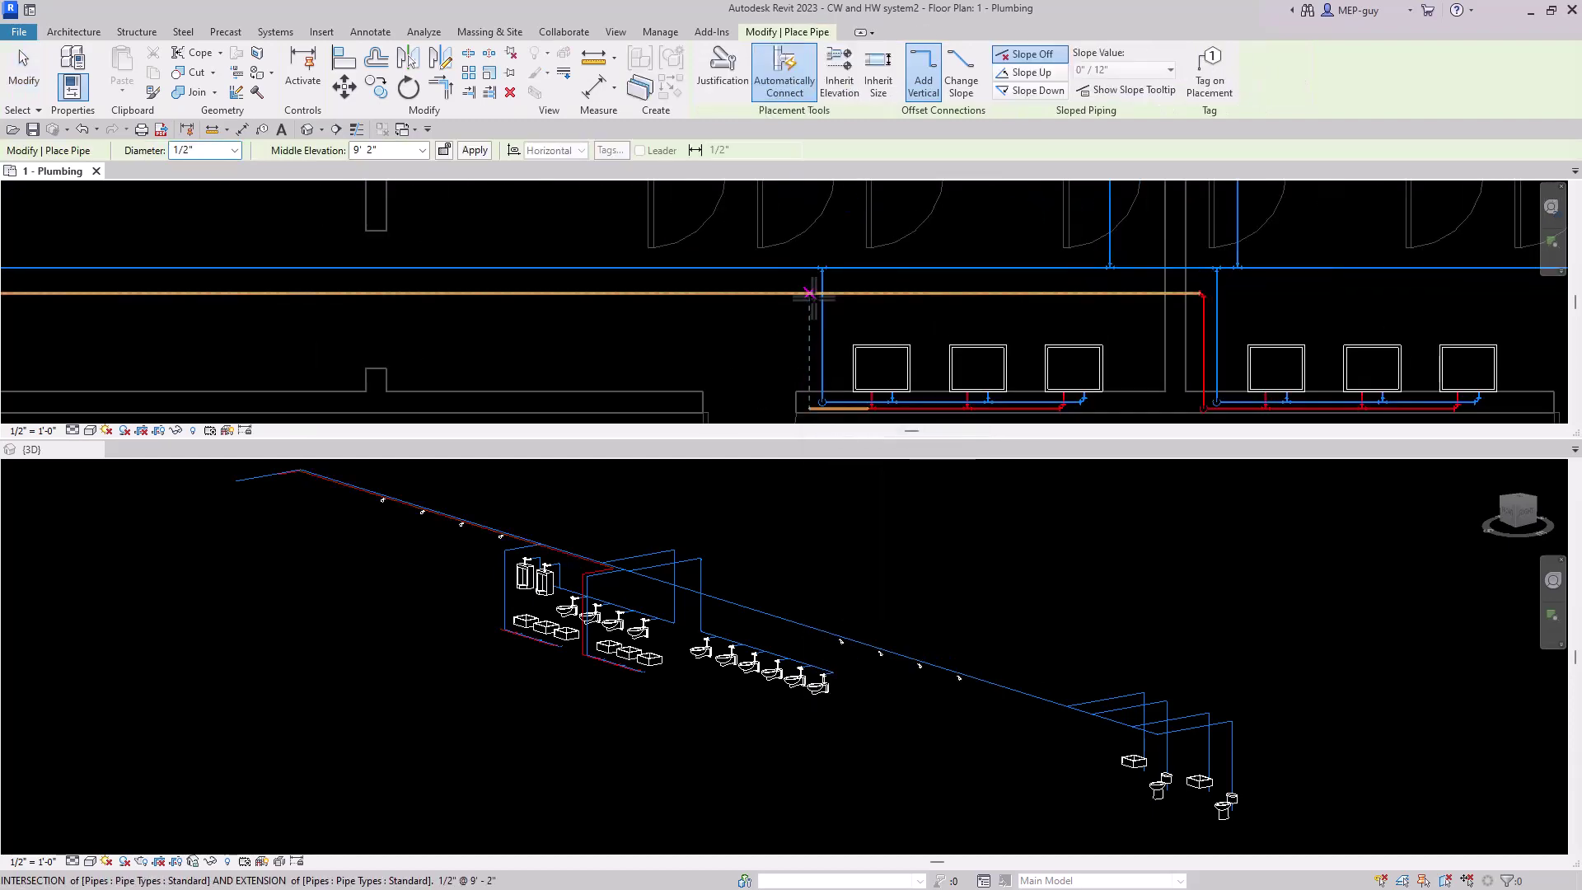
pyautogui.press('Escape')
pyautogui.press('Escape')
pyautogui.scroll(-5, 763, 310)
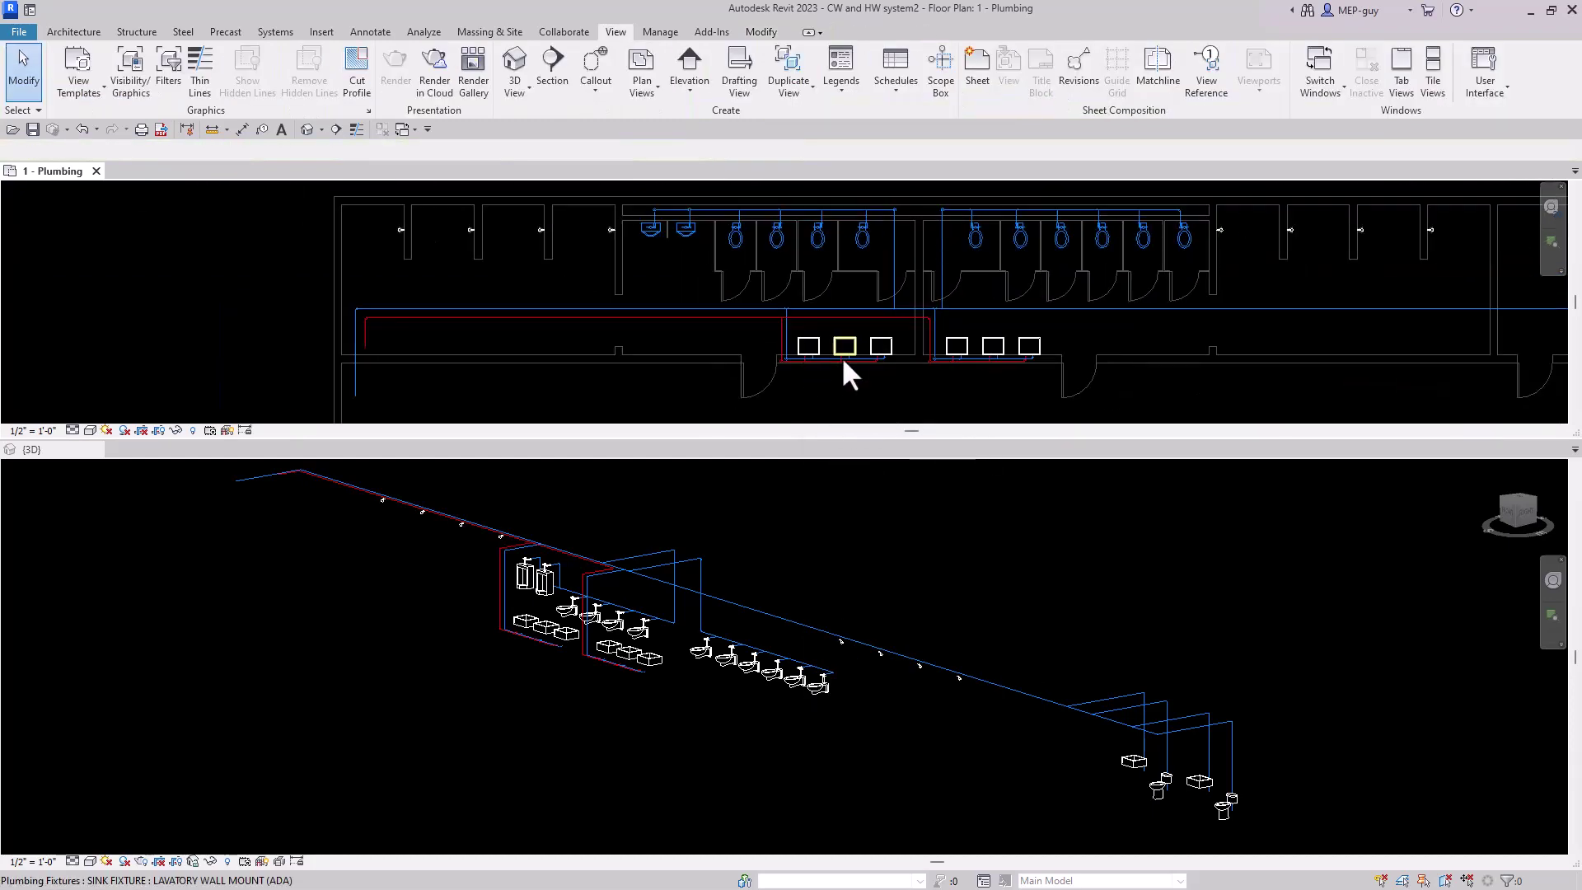
# Delete the elbow at the women's hot water branch and extend the main past it, with the branch trimmed/extended to the main.
pyautogui.moveTo(843, 364); pyautogui.dragTo(804, 380, button='middle')
pyautogui.scroll(5, 824, 321)
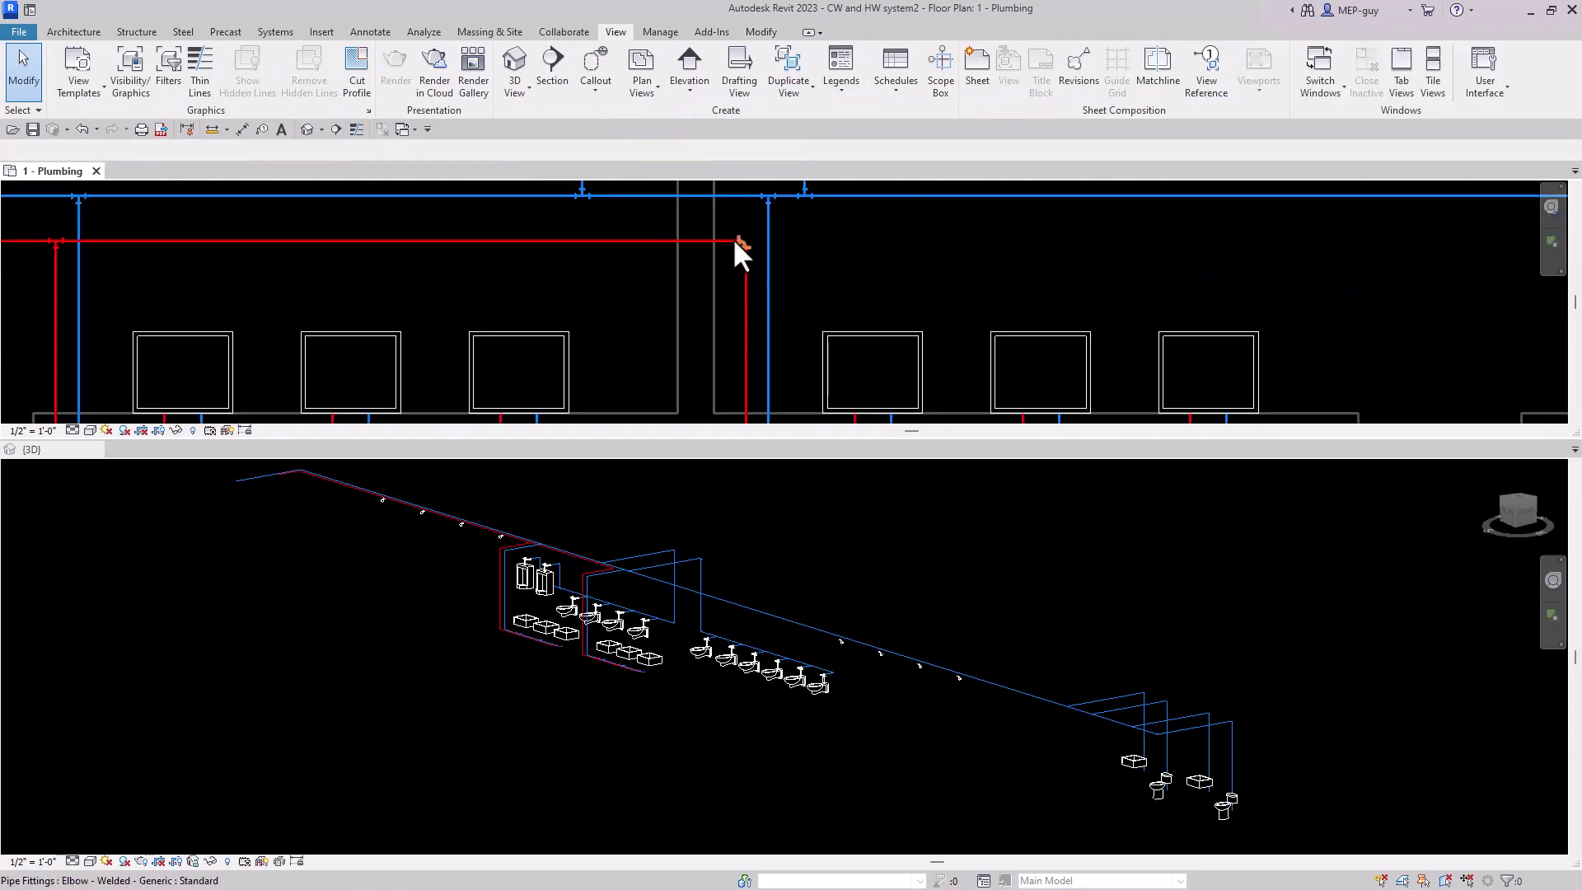
pyautogui.scroll(-1, 1004, 261)
pyautogui.scroll(-4, 988, 272)
pyautogui.scroll(-1, 842, 346)
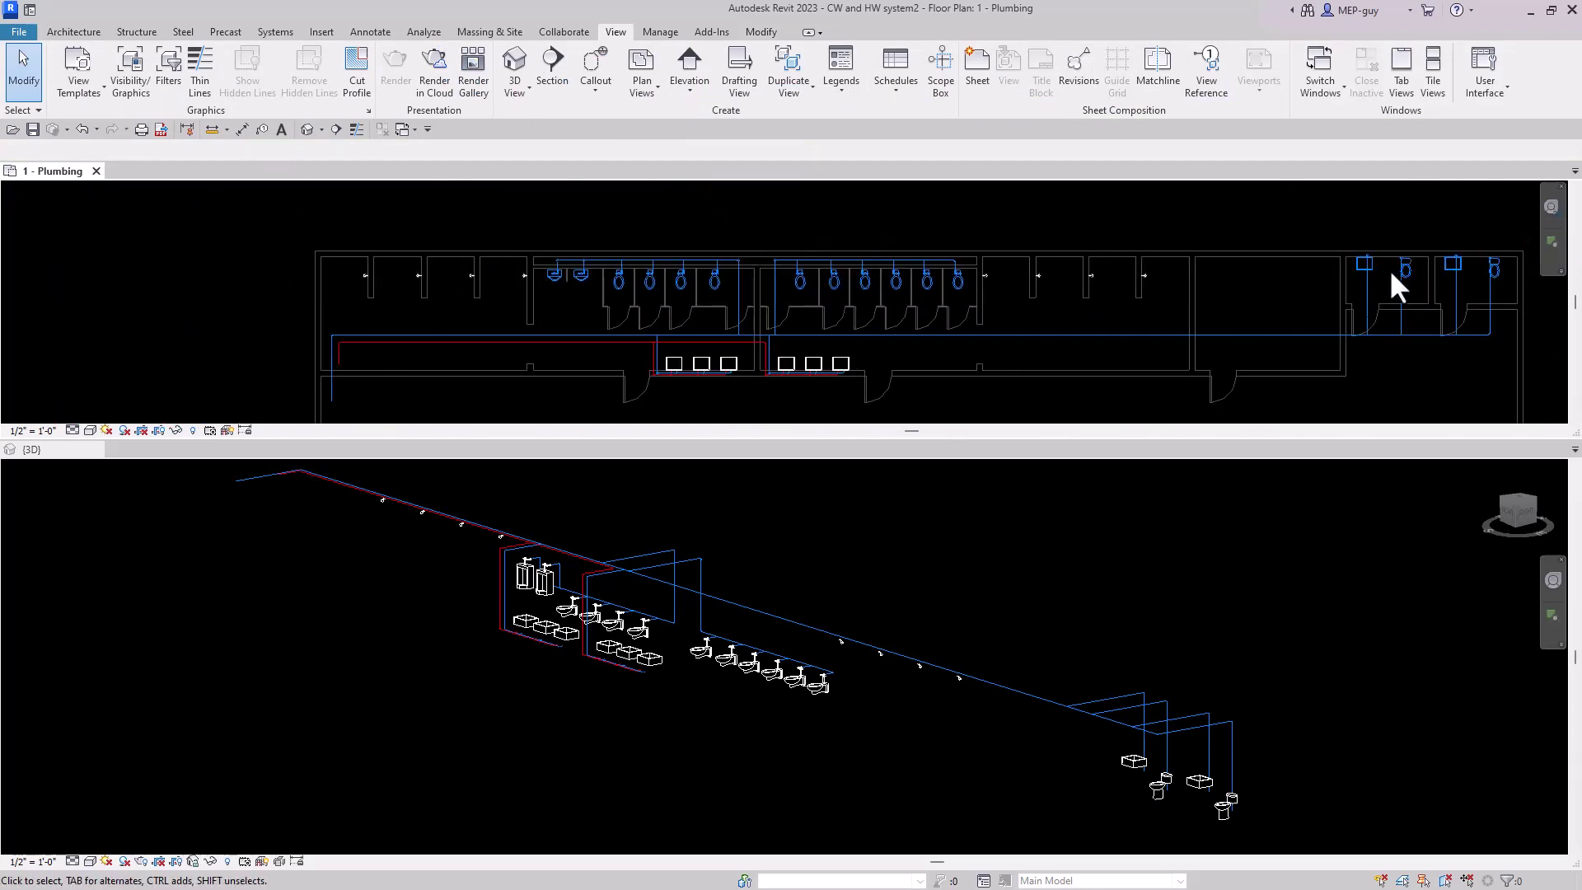
pyautogui.scroll(2, 779, 377)
pyautogui.scroll(3, 746, 297)
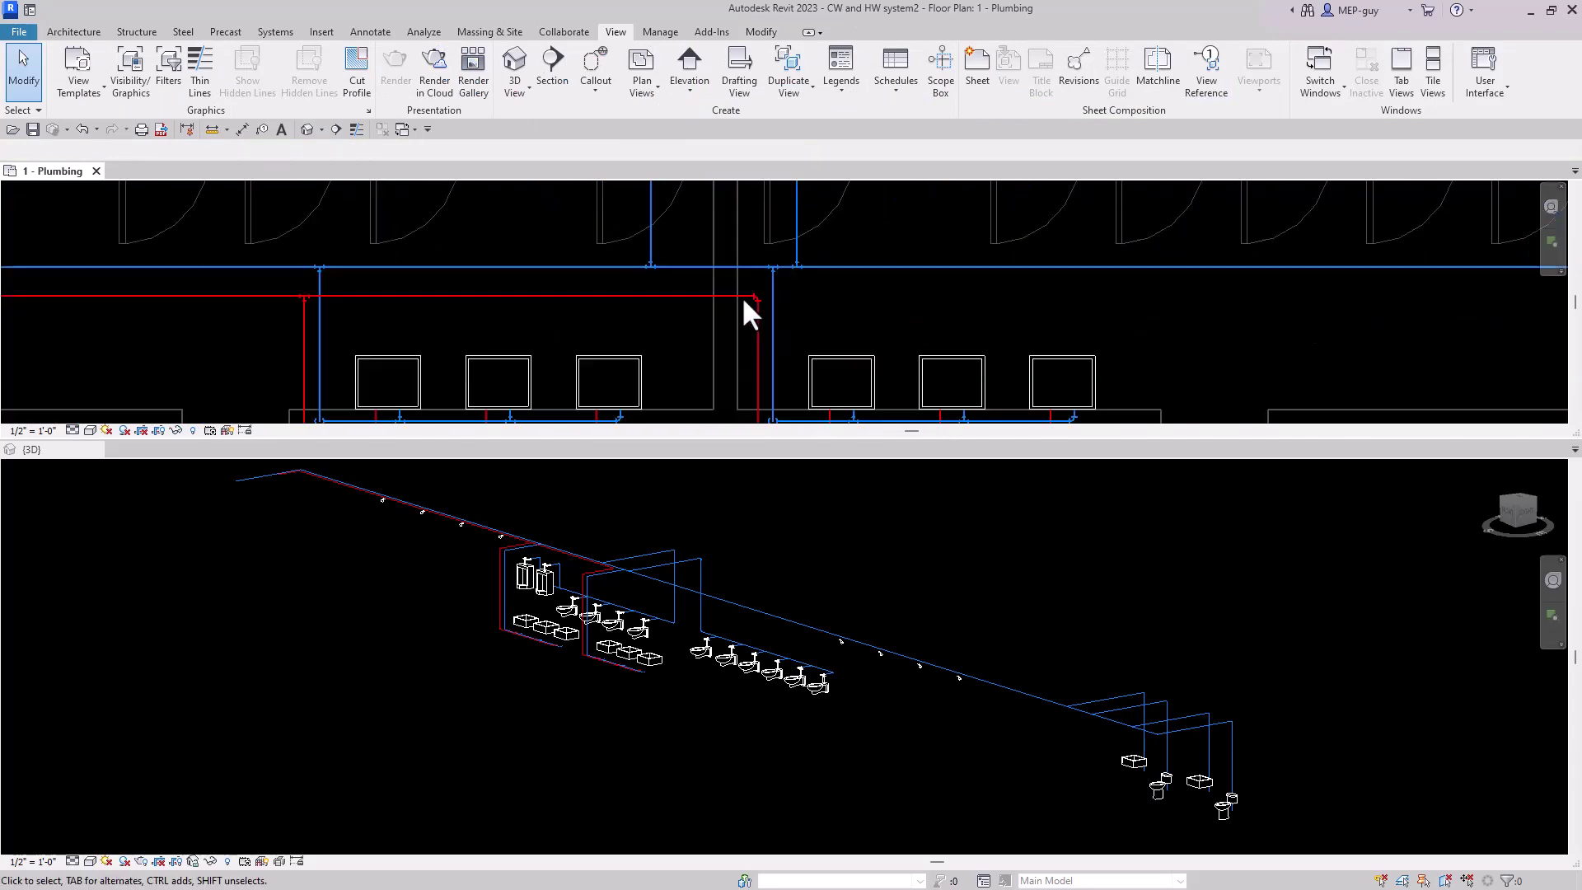
pyautogui.click(764, 294)
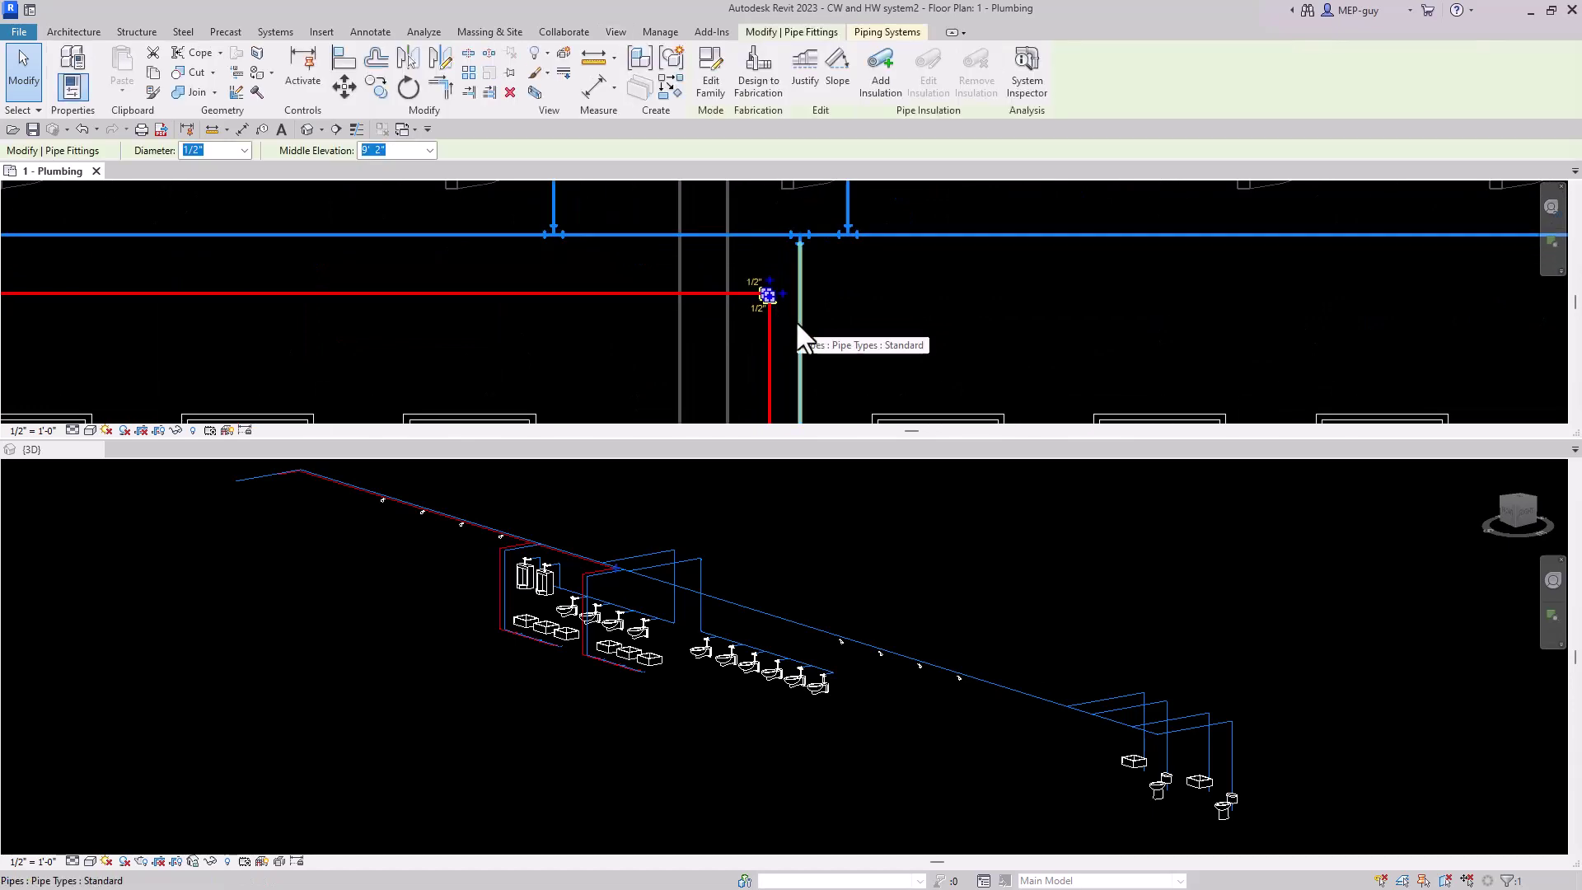
pyautogui.press('Delete')
pyautogui.click(763, 293)
pyautogui.moveTo(766, 293); pyautogui.dragTo(986, 293)
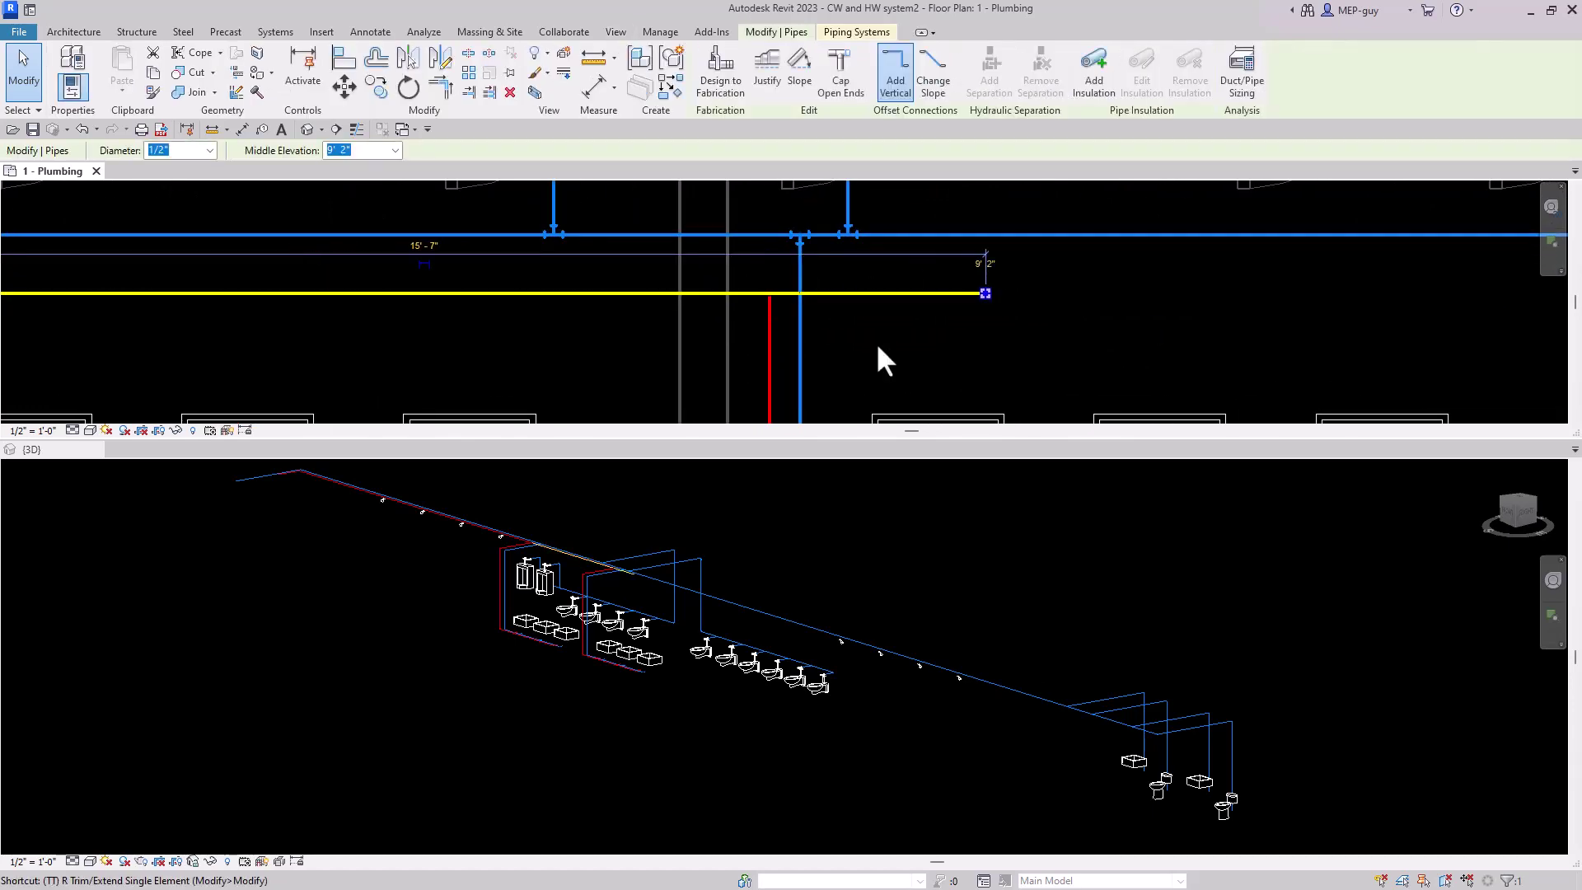
pyautogui.press('Escape')
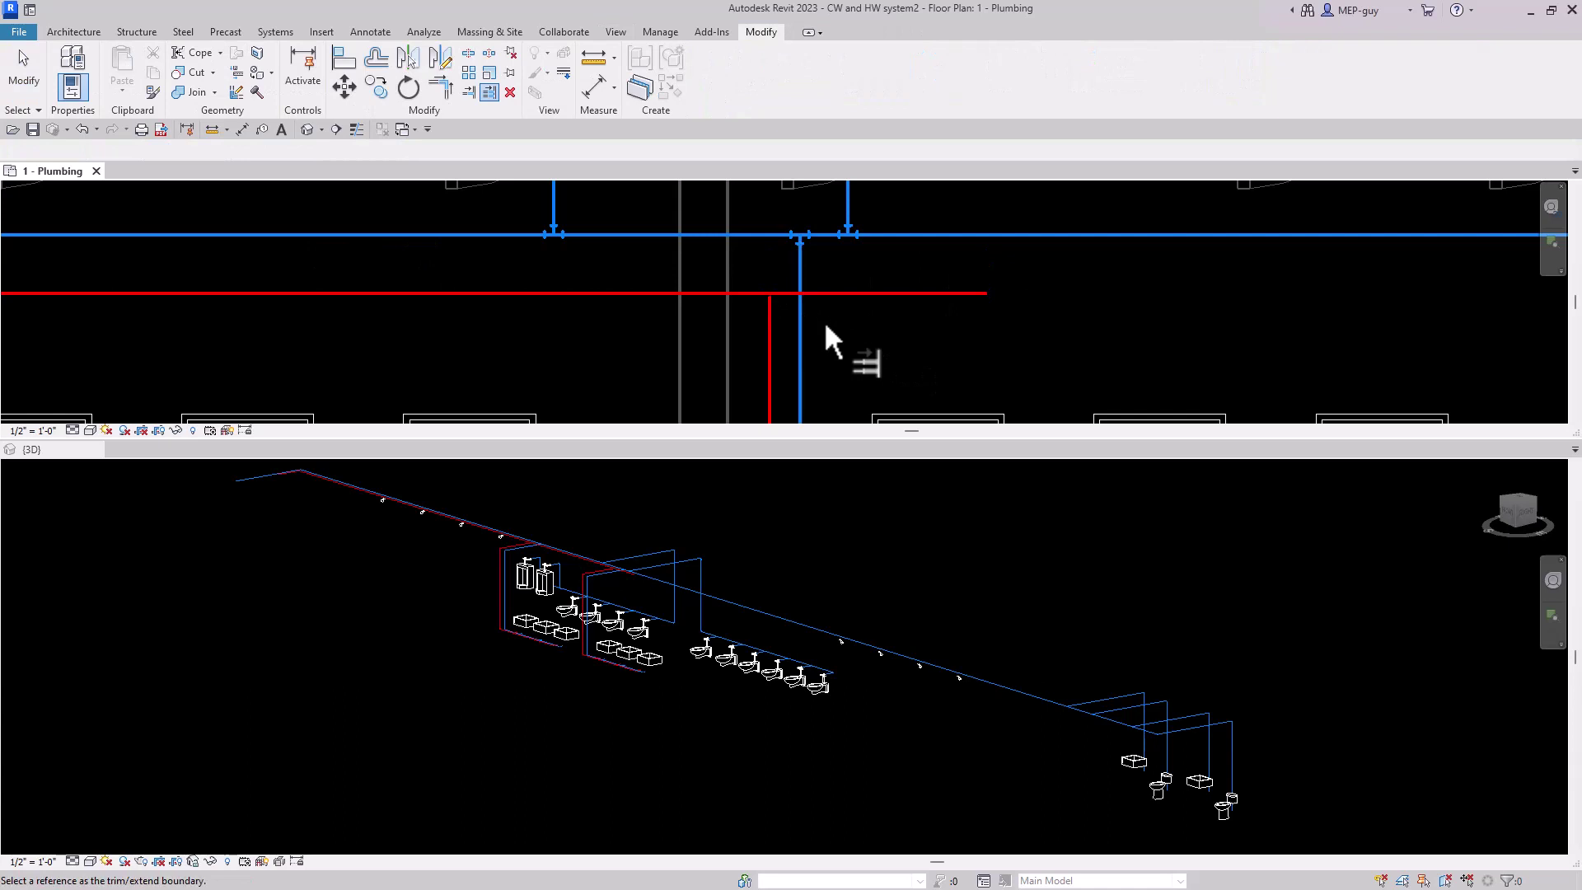
# Connect Domestic Hot Water Connector 7 of the farthest single-restroom lavatory into the hot water main.
pyautogui.scroll(-5, 697, 334)
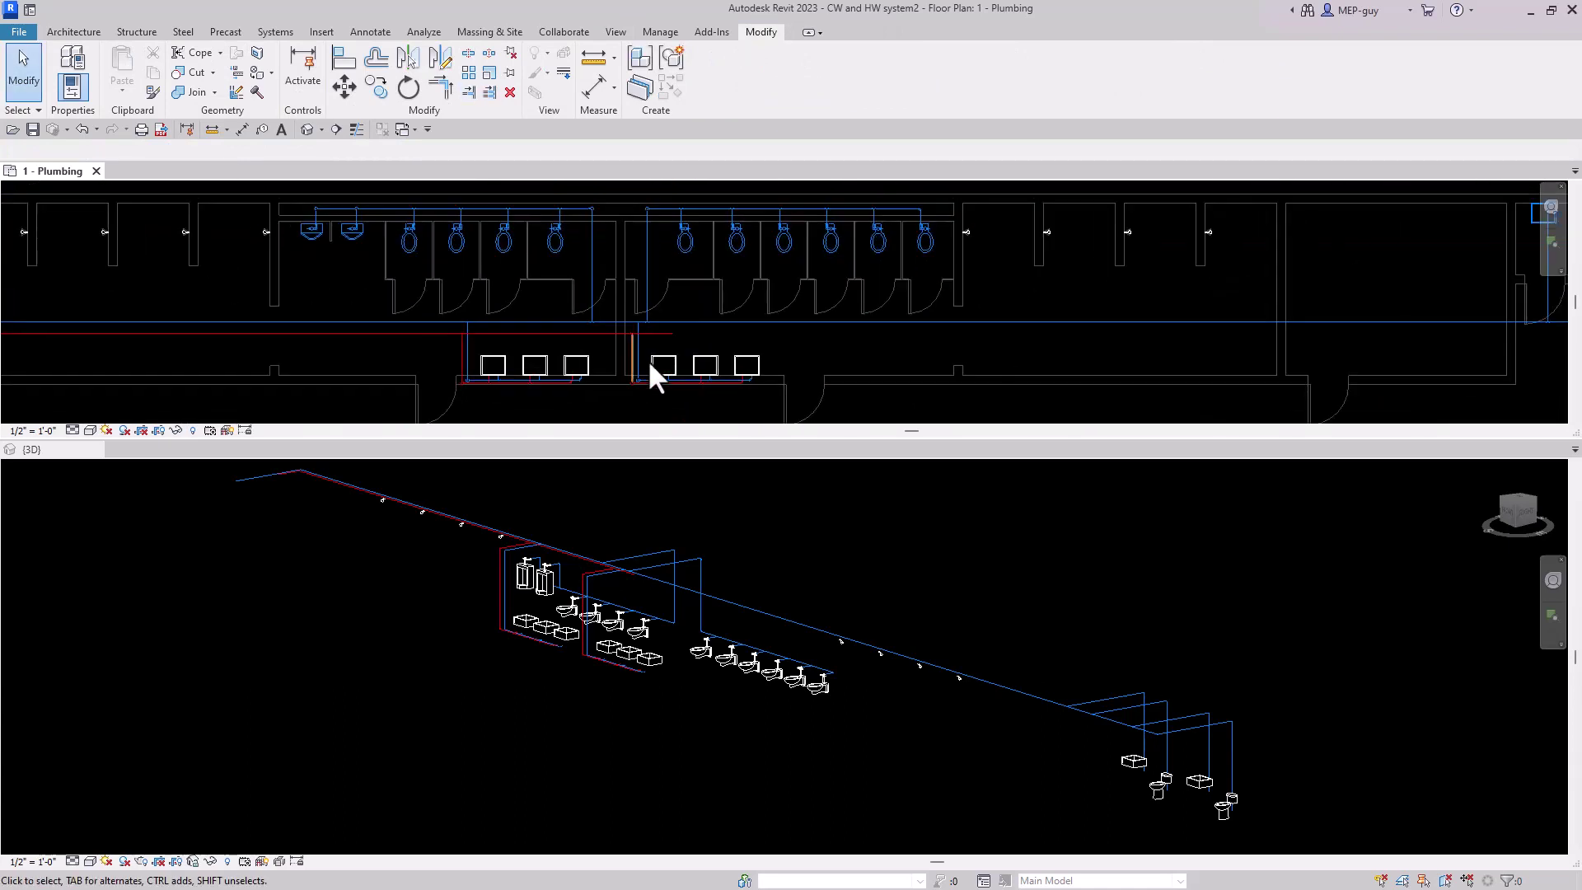
pyautogui.scroll(-1, 635, 363)
pyautogui.click(1433, 219)
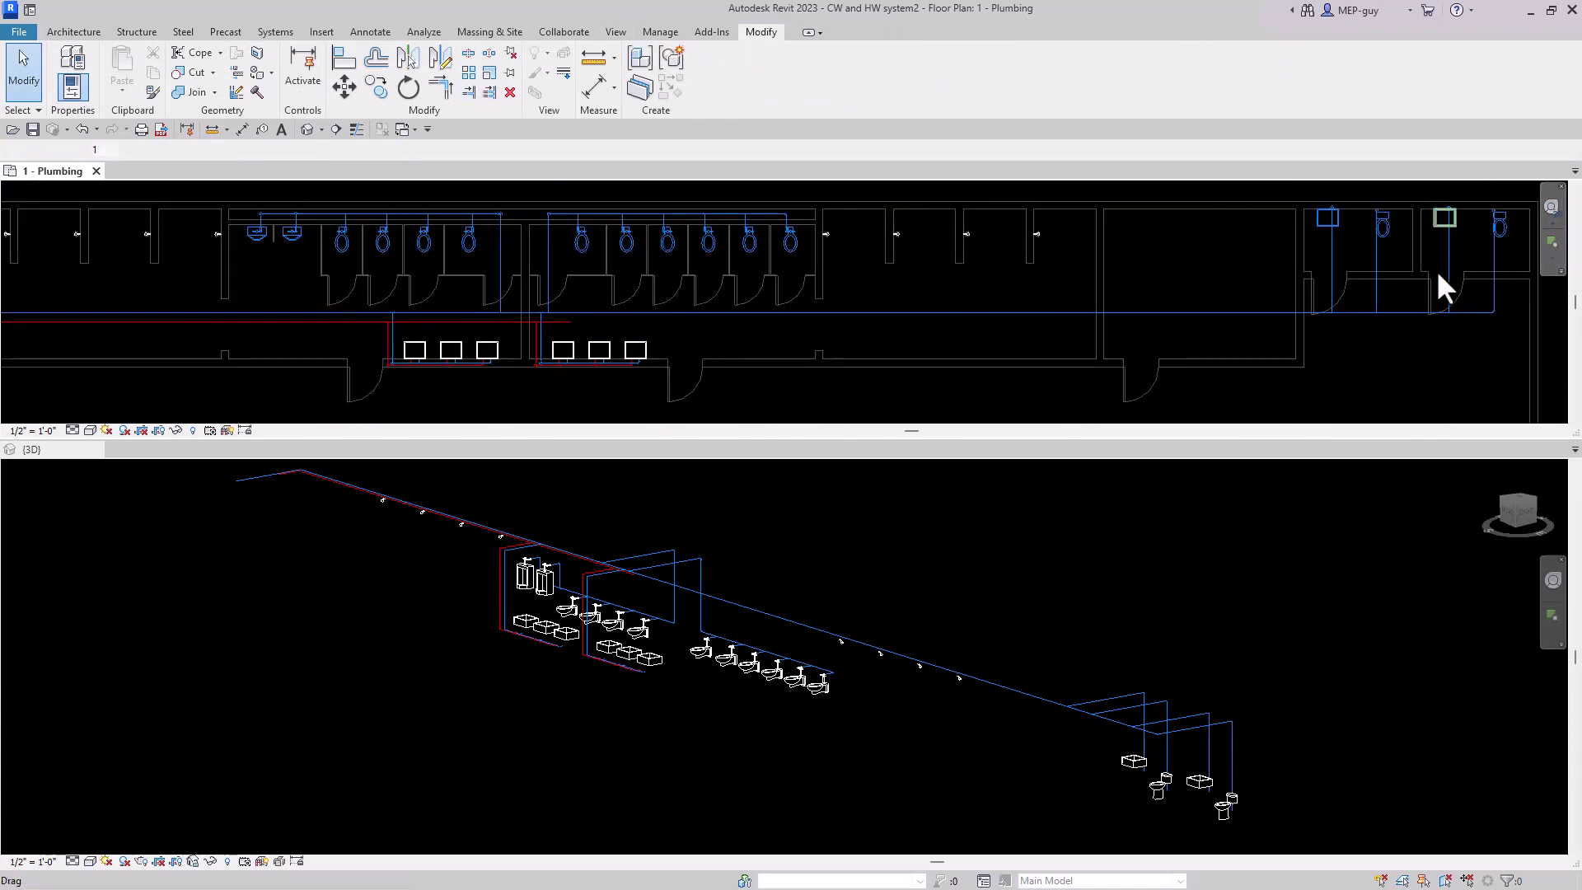
pyautogui.click(921, 68)
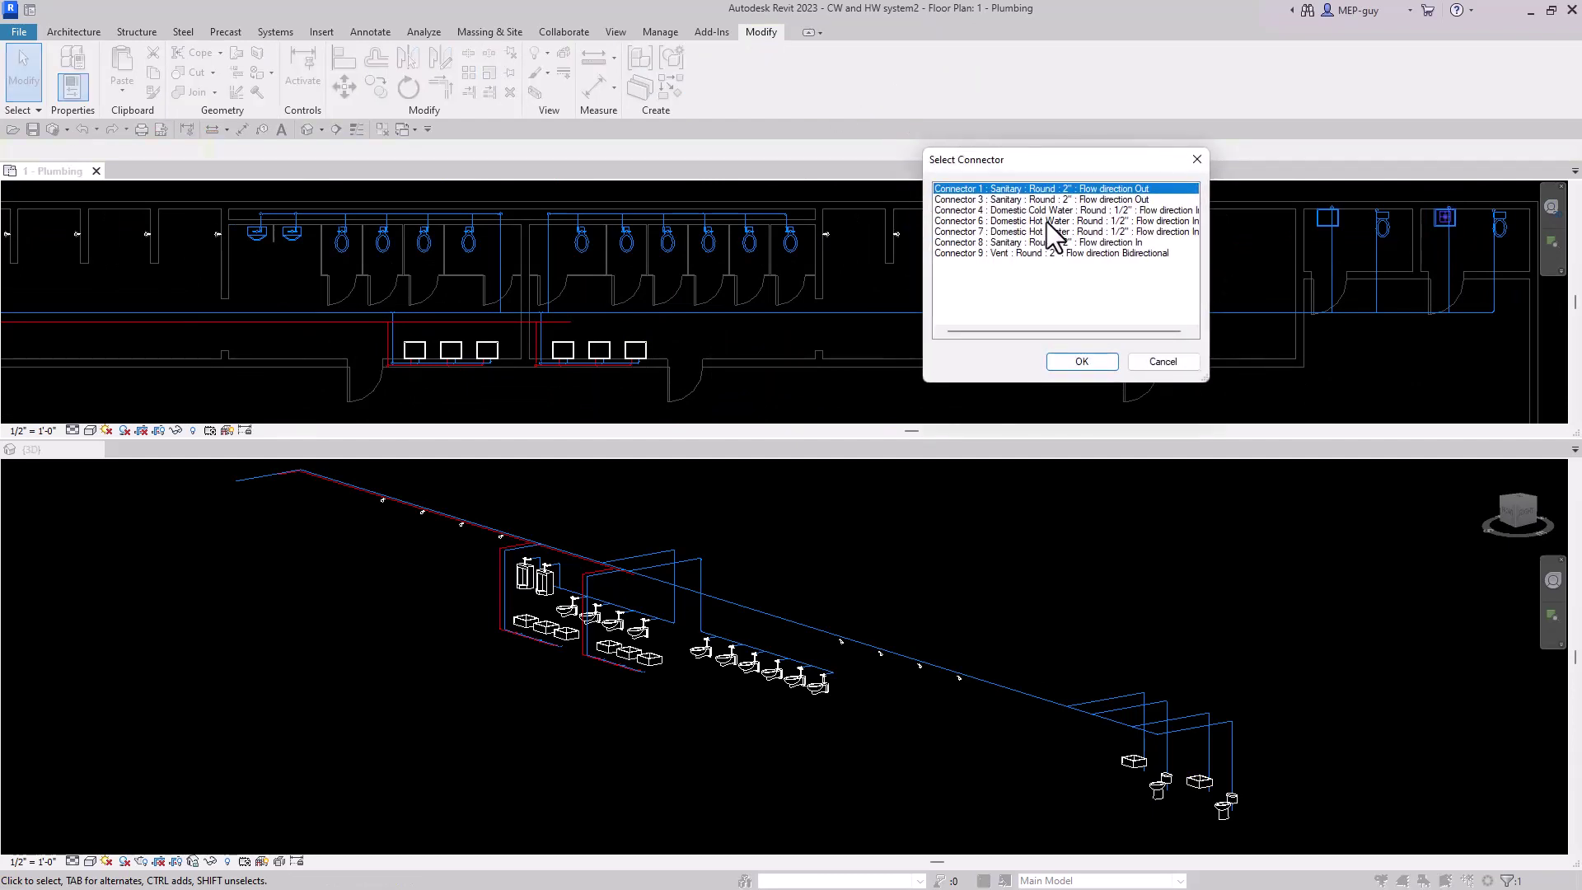
pyautogui.click(1048, 222)
pyautogui.click(1047, 232)
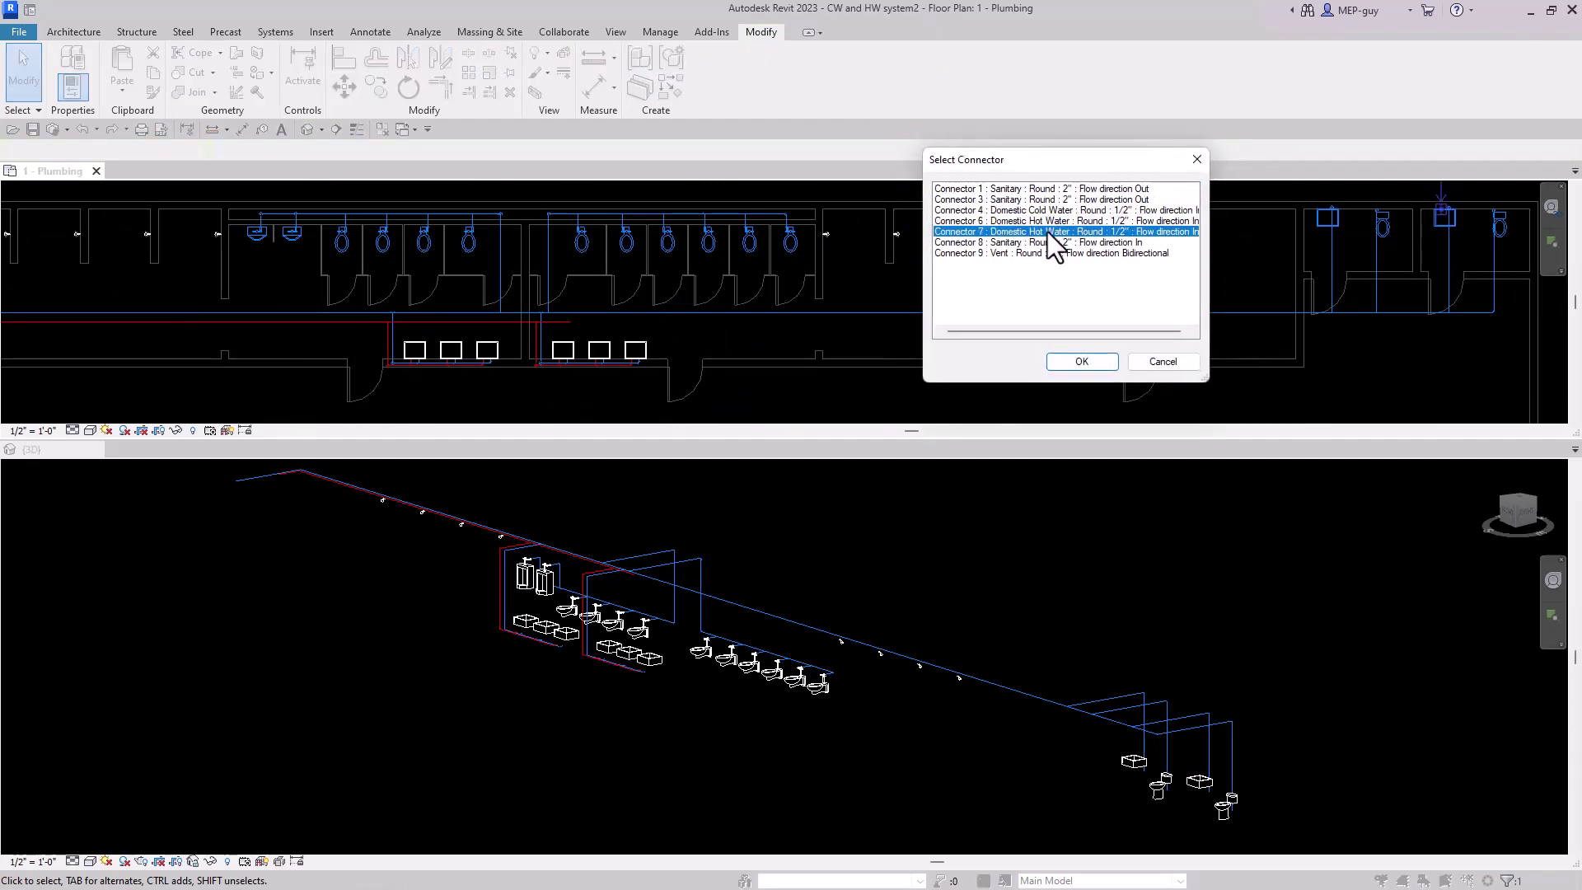
pyautogui.click(1079, 363)
pyautogui.click(590, 347)
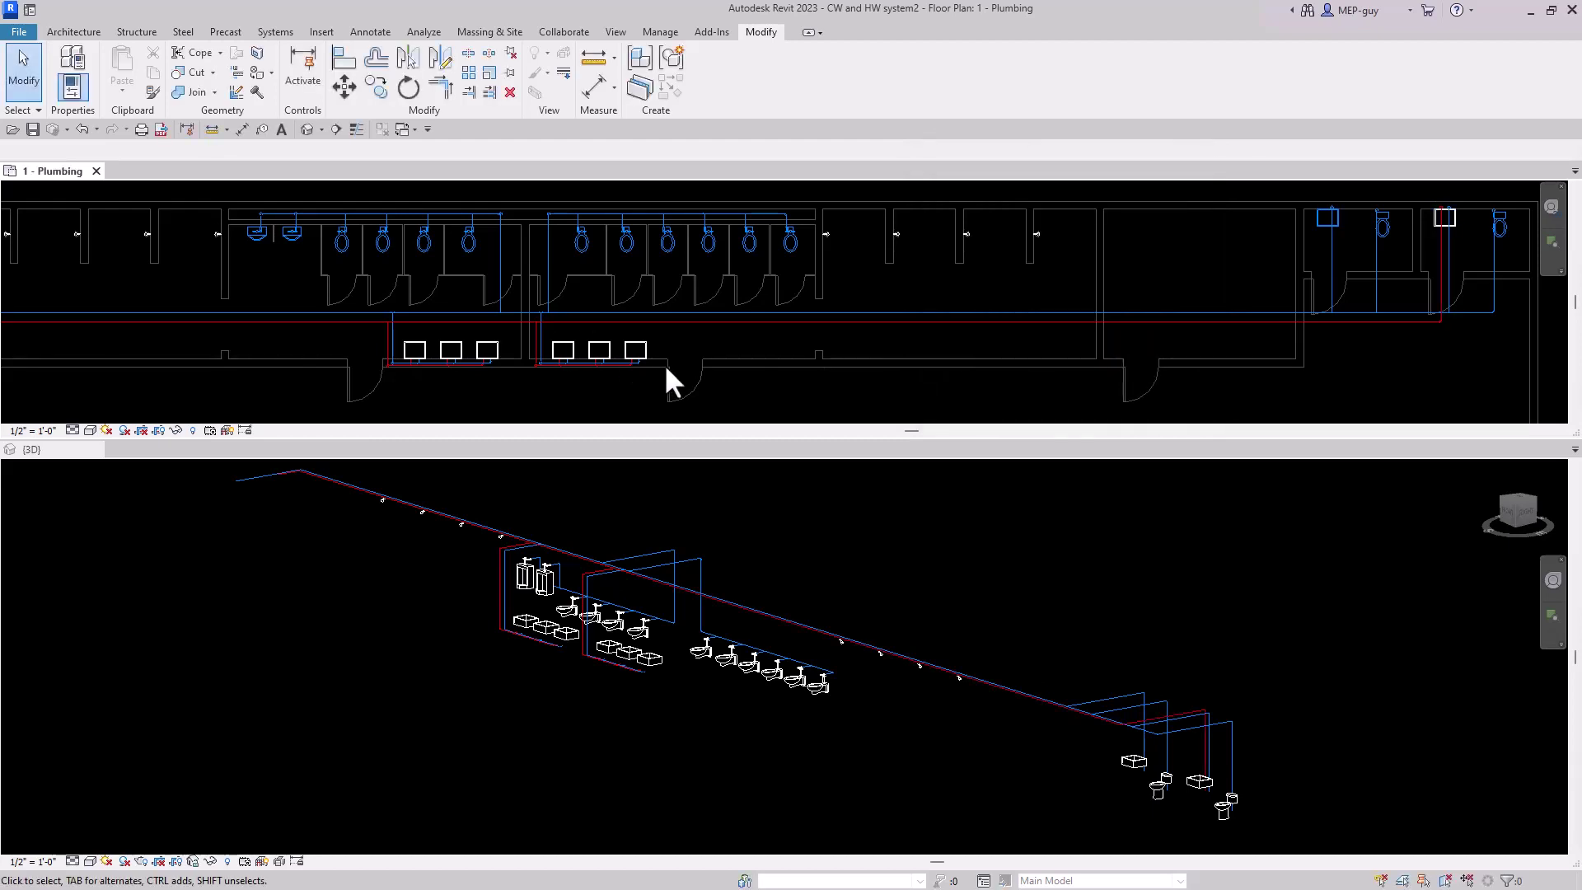
# Connect Domestic Hot Water Connector 7 of the other single-restroom lavatory into the hot water main.
pyautogui.scroll(3, 1393, 239)
pyautogui.scroll(-3, 1155, 295)
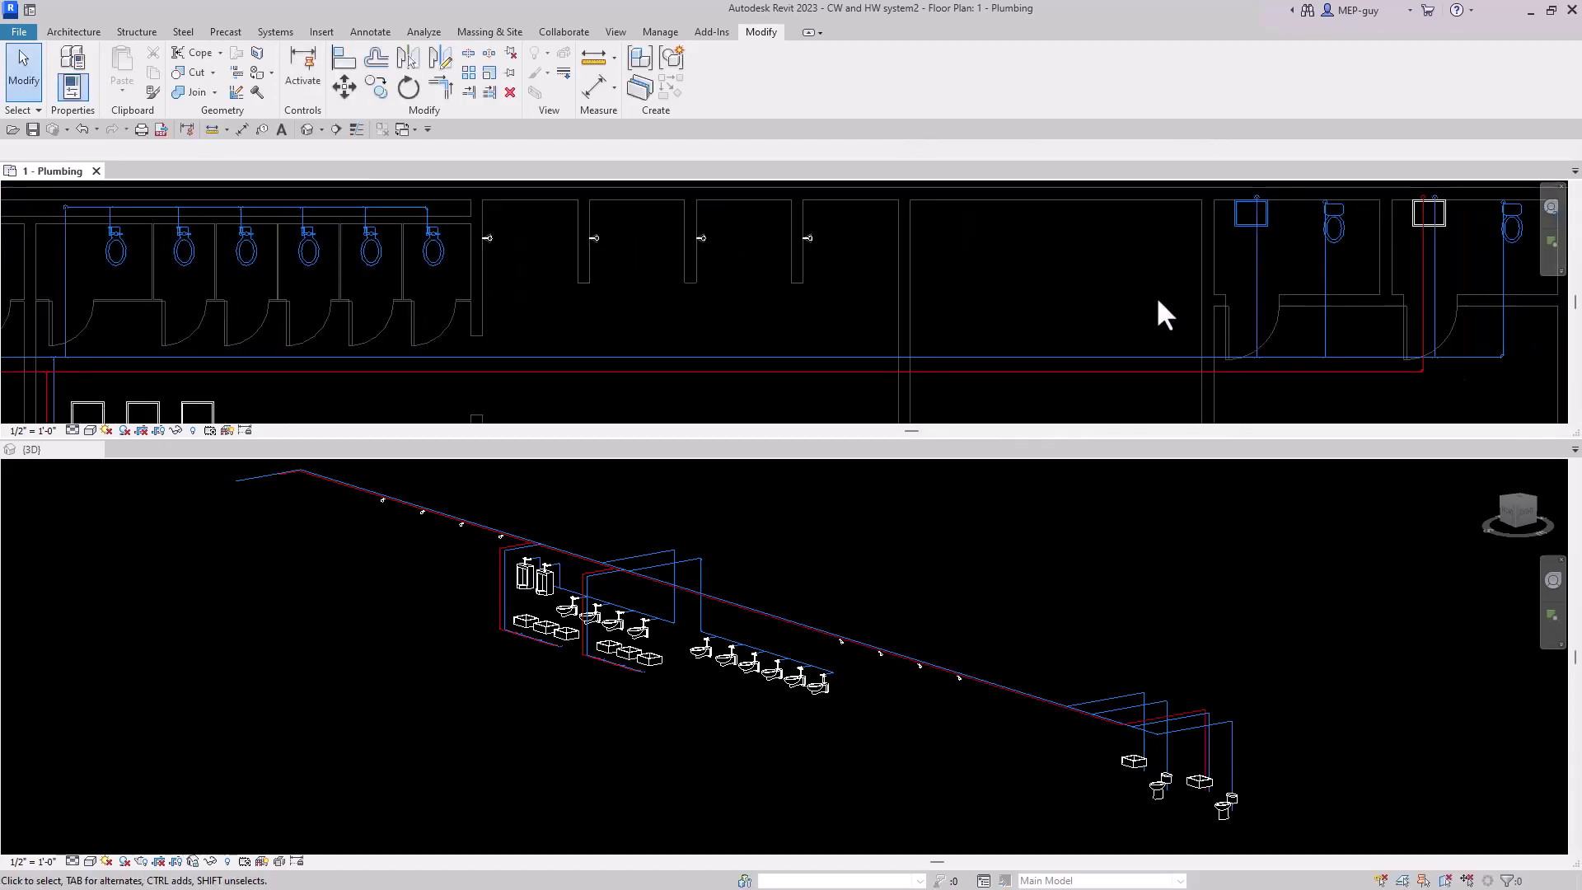
pyautogui.scroll(3, 1273, 196)
pyautogui.scroll(-1, 1238, 225)
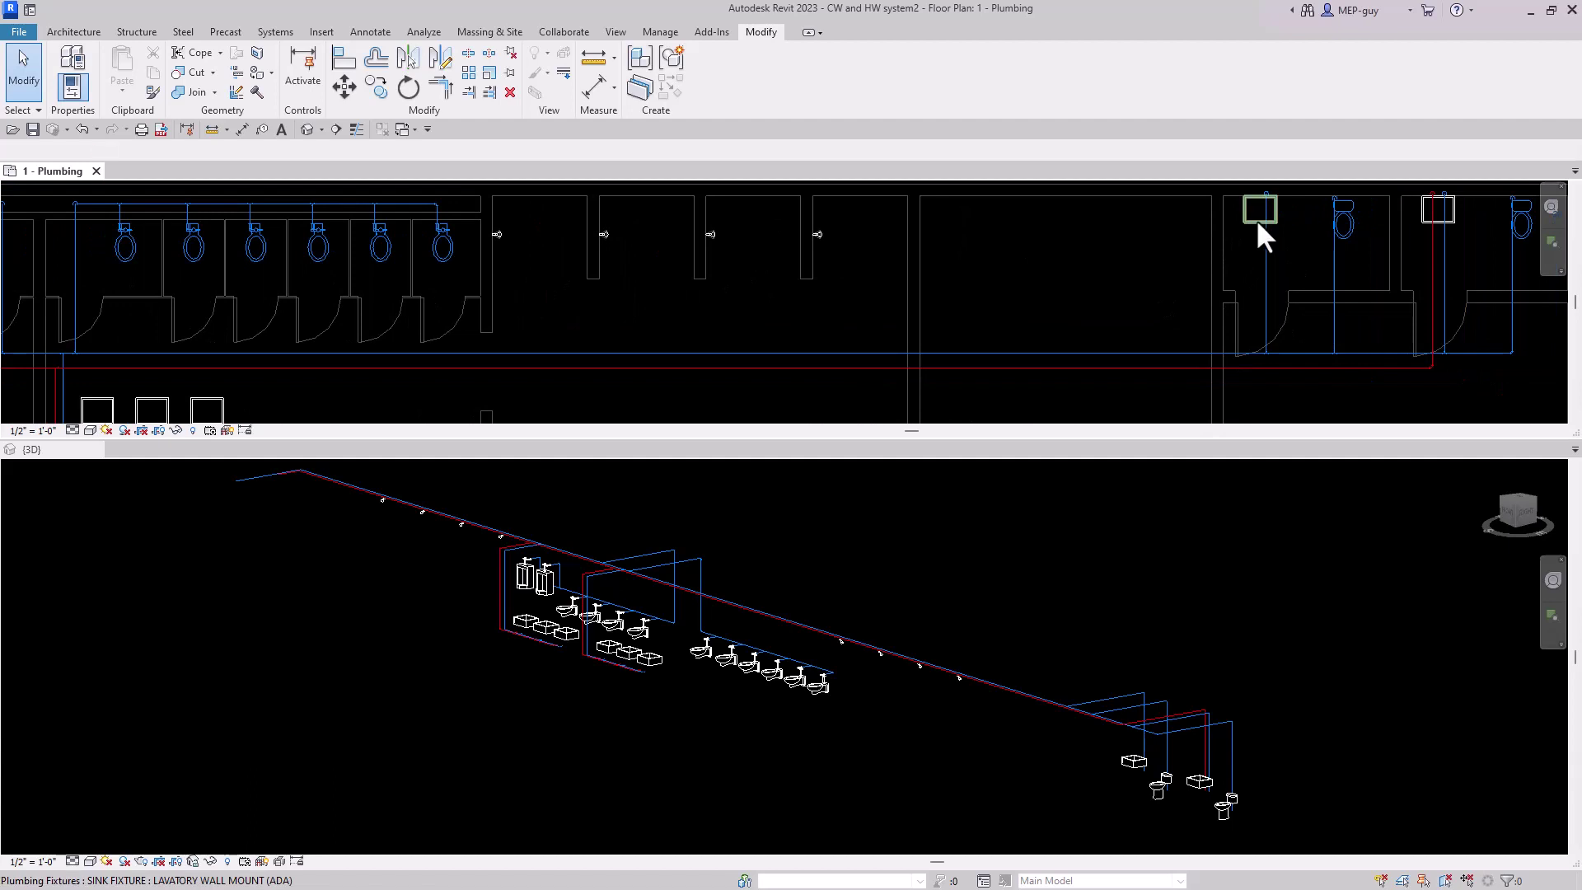
pyautogui.click(1259, 212)
pyautogui.click(746, 70)
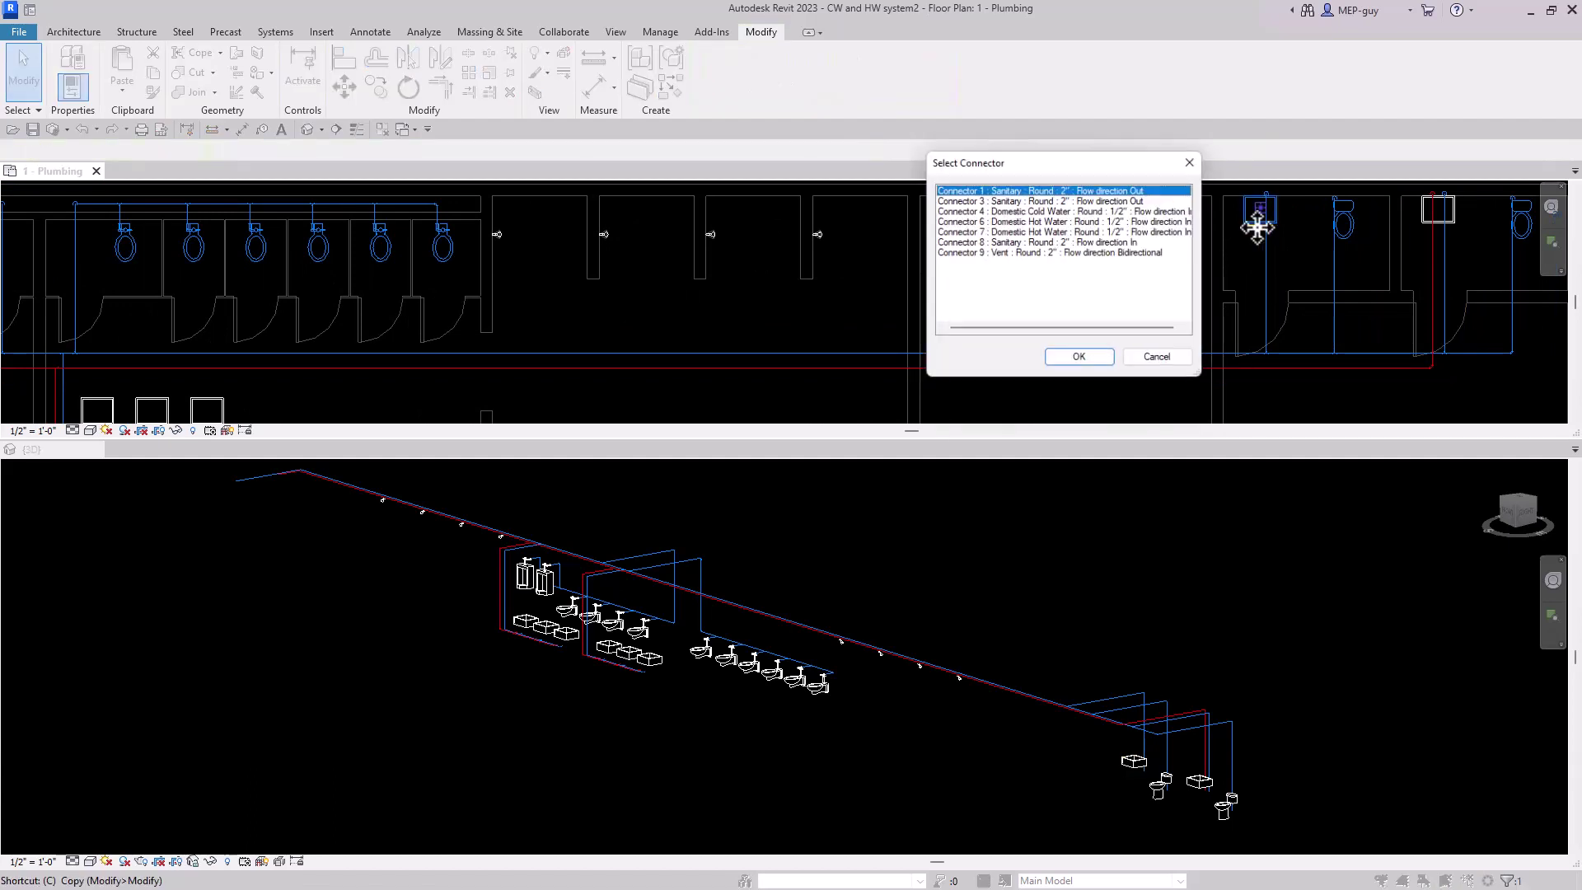
pyautogui.click(1131, 221)
pyautogui.click(1132, 231)
pyautogui.click(1104, 362)
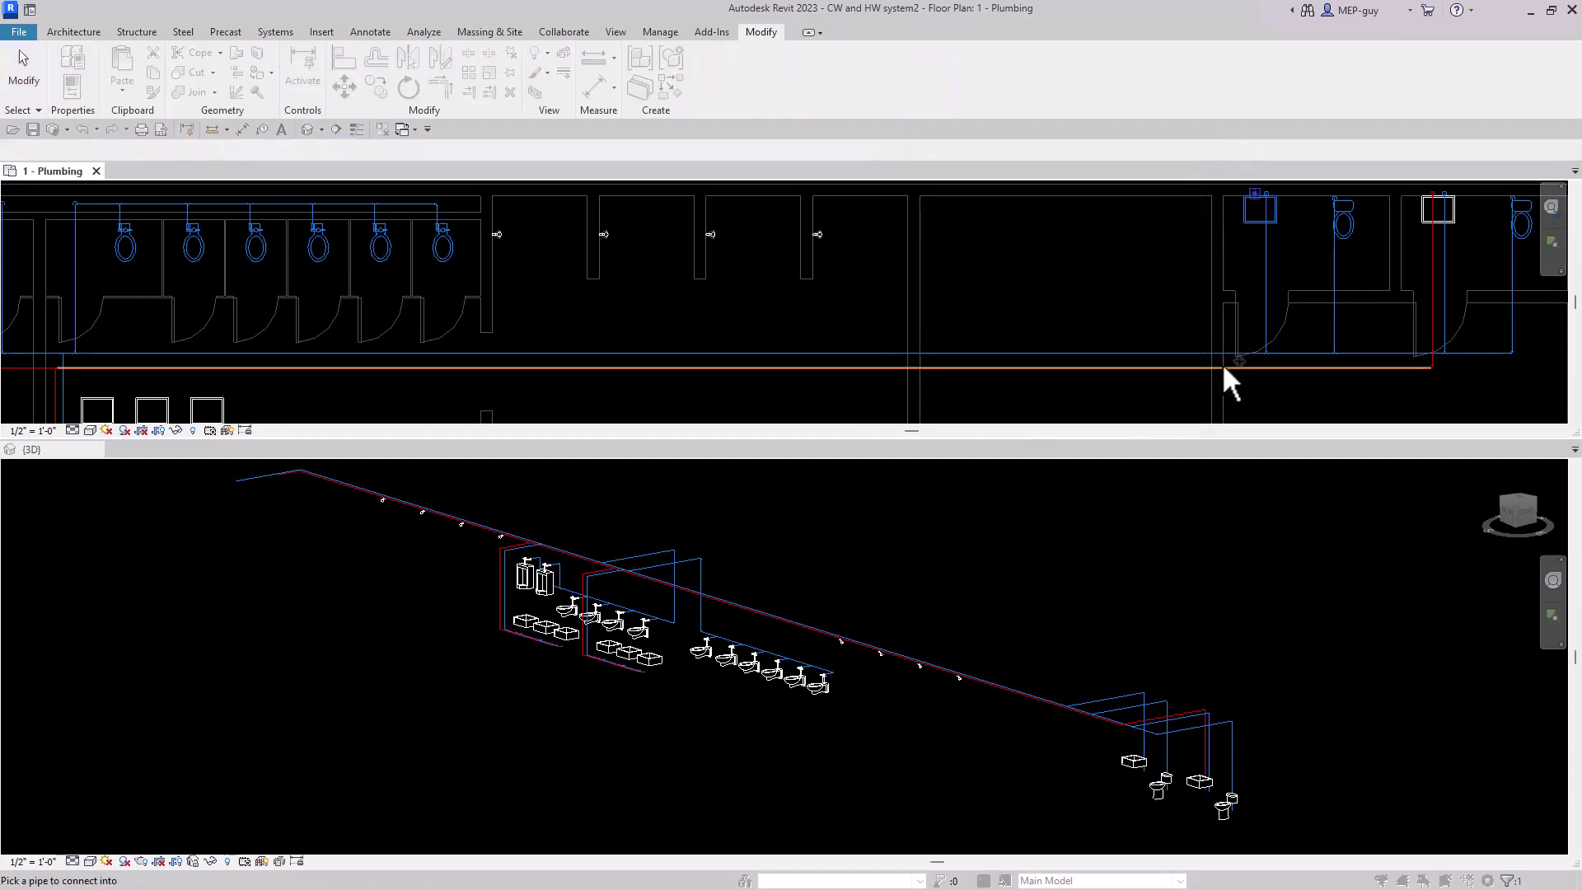
pyautogui.click(1223, 368)
# Create a Domestic Hot Water piping system for the three showers nearest the women's toilets, choosing Connector 7 for the fixtures.
pyautogui.scroll(-3, 1330, 374)
pyautogui.moveTo(1342, 359)
pyautogui.mouseDown(button='middle')
pyautogui.moveTo(1300, 350)
pyautogui.moveTo(1315, 359)
pyautogui.mouseUp(button='middle')
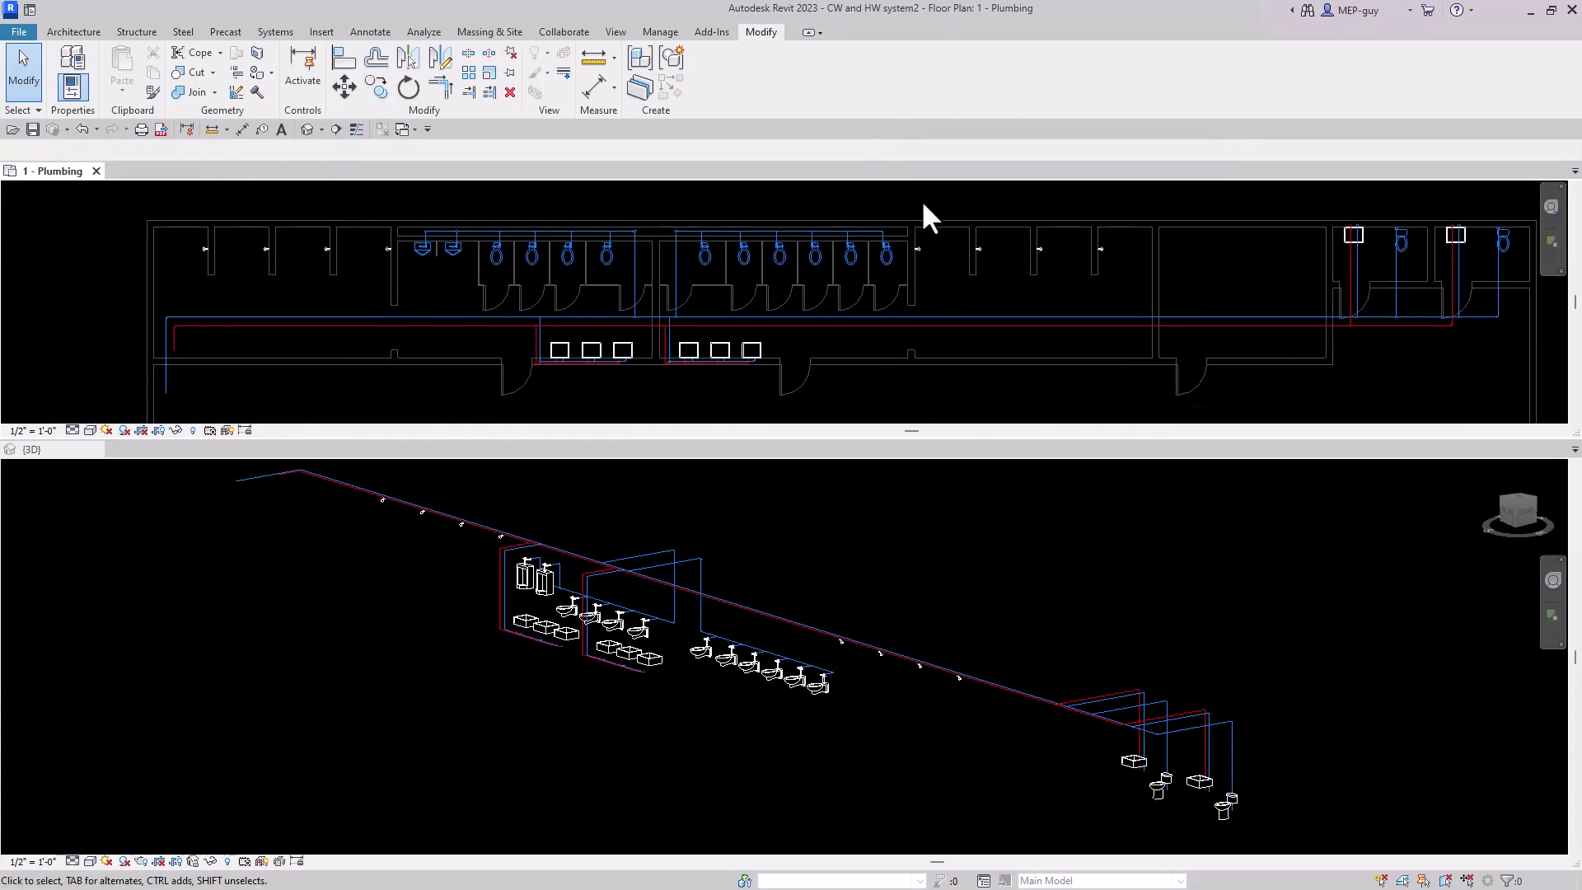
pyautogui.moveTo(898, 206); pyautogui.dragTo(1131, 280)
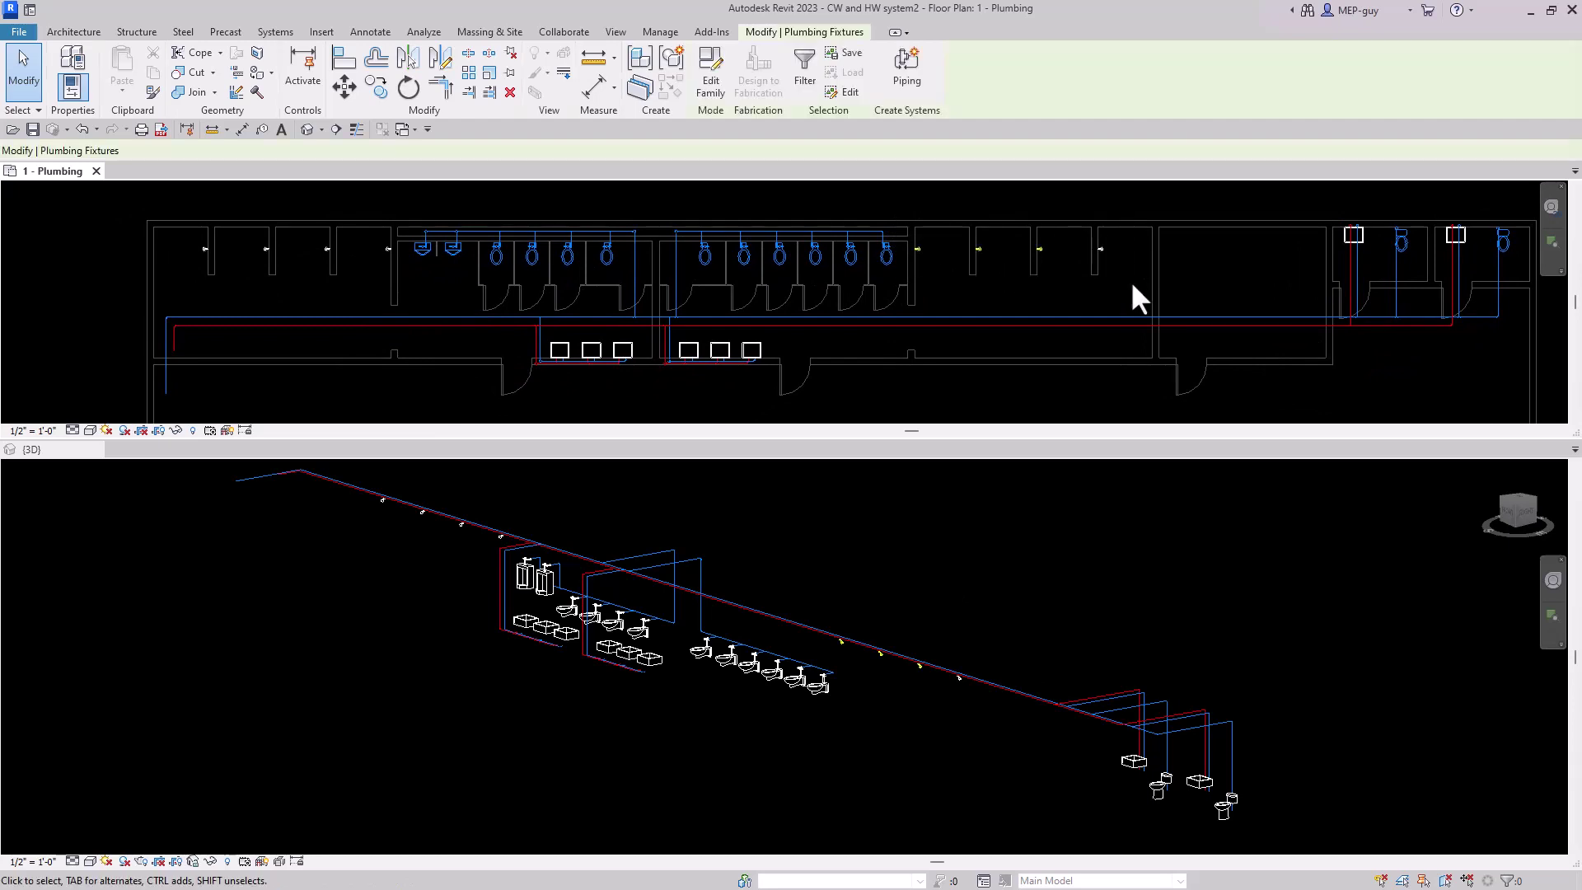
pyautogui.click(902, 60)
pyautogui.click(813, 417)
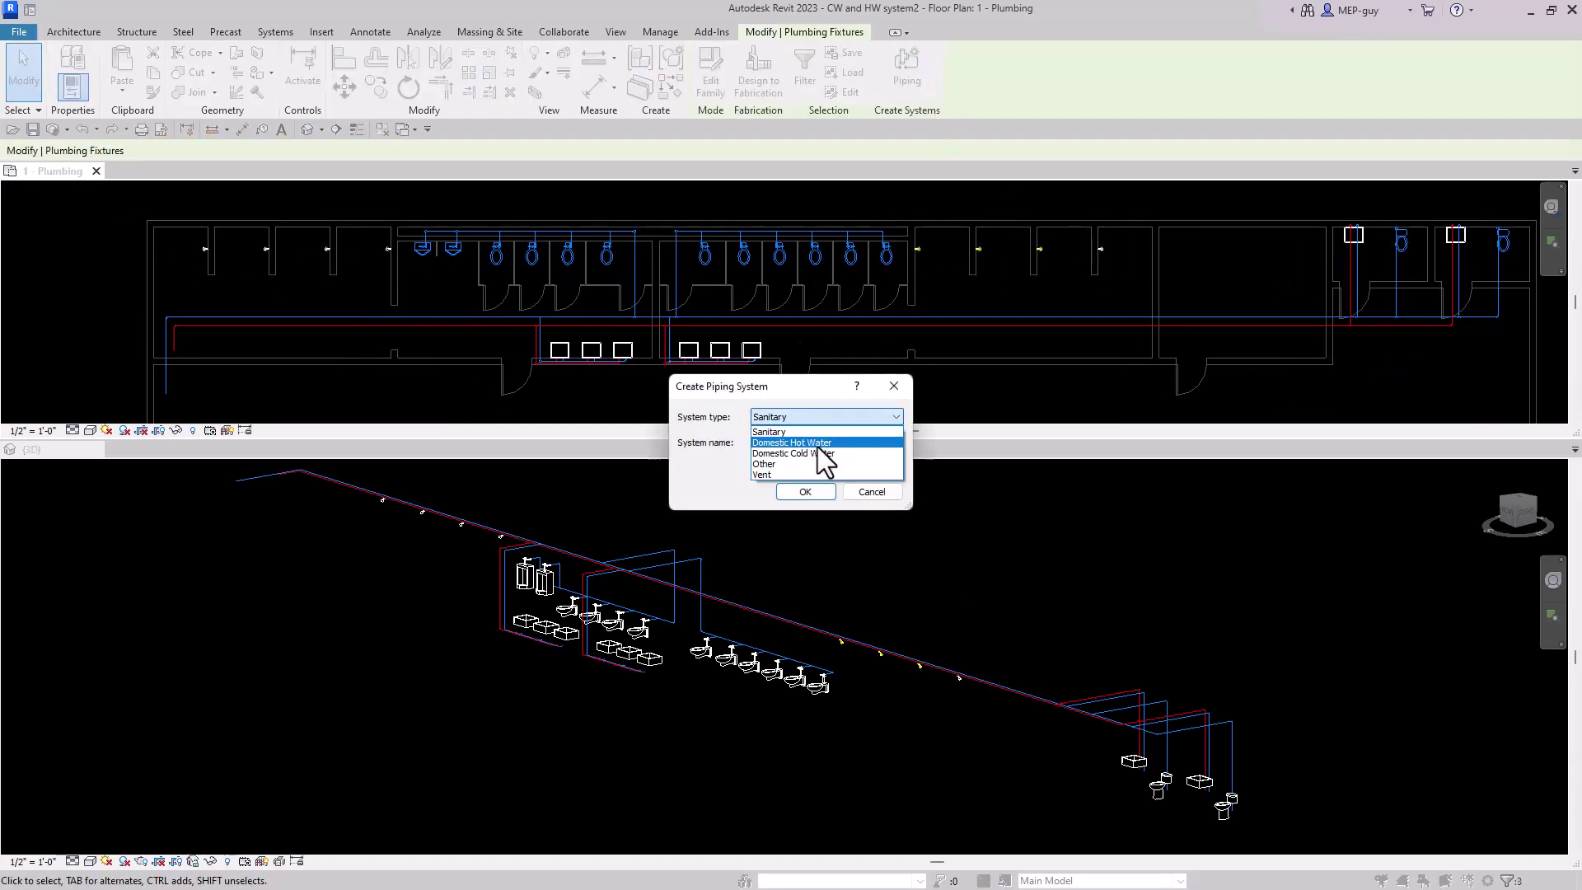
pyautogui.click(818, 442)
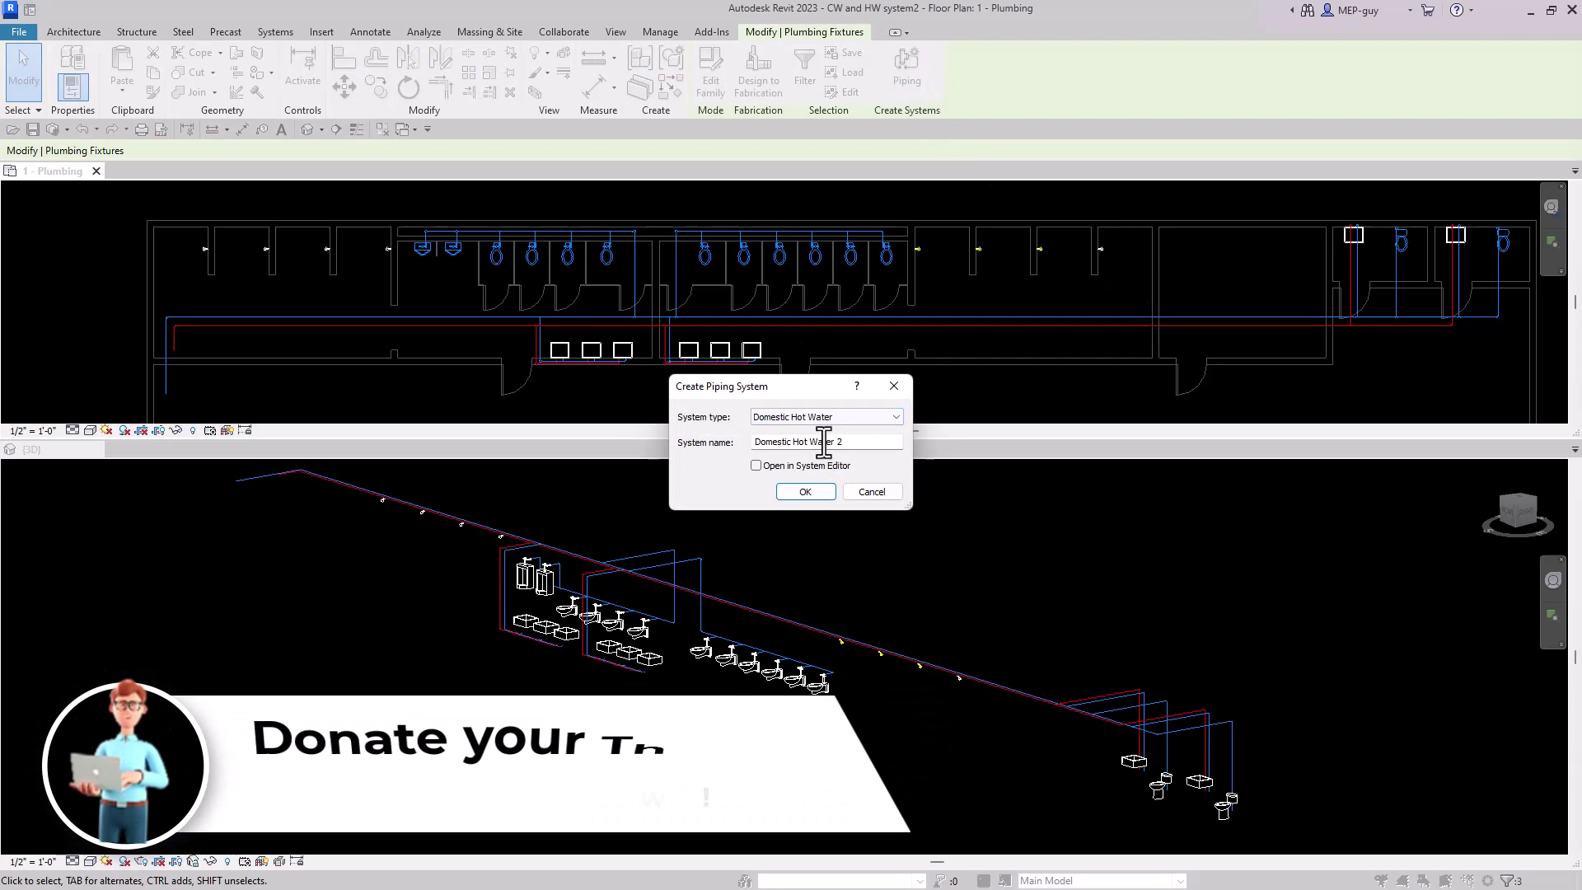
pyautogui.click(805, 491)
pyautogui.moveTo(834, 166); pyautogui.dragTo(716, 160)
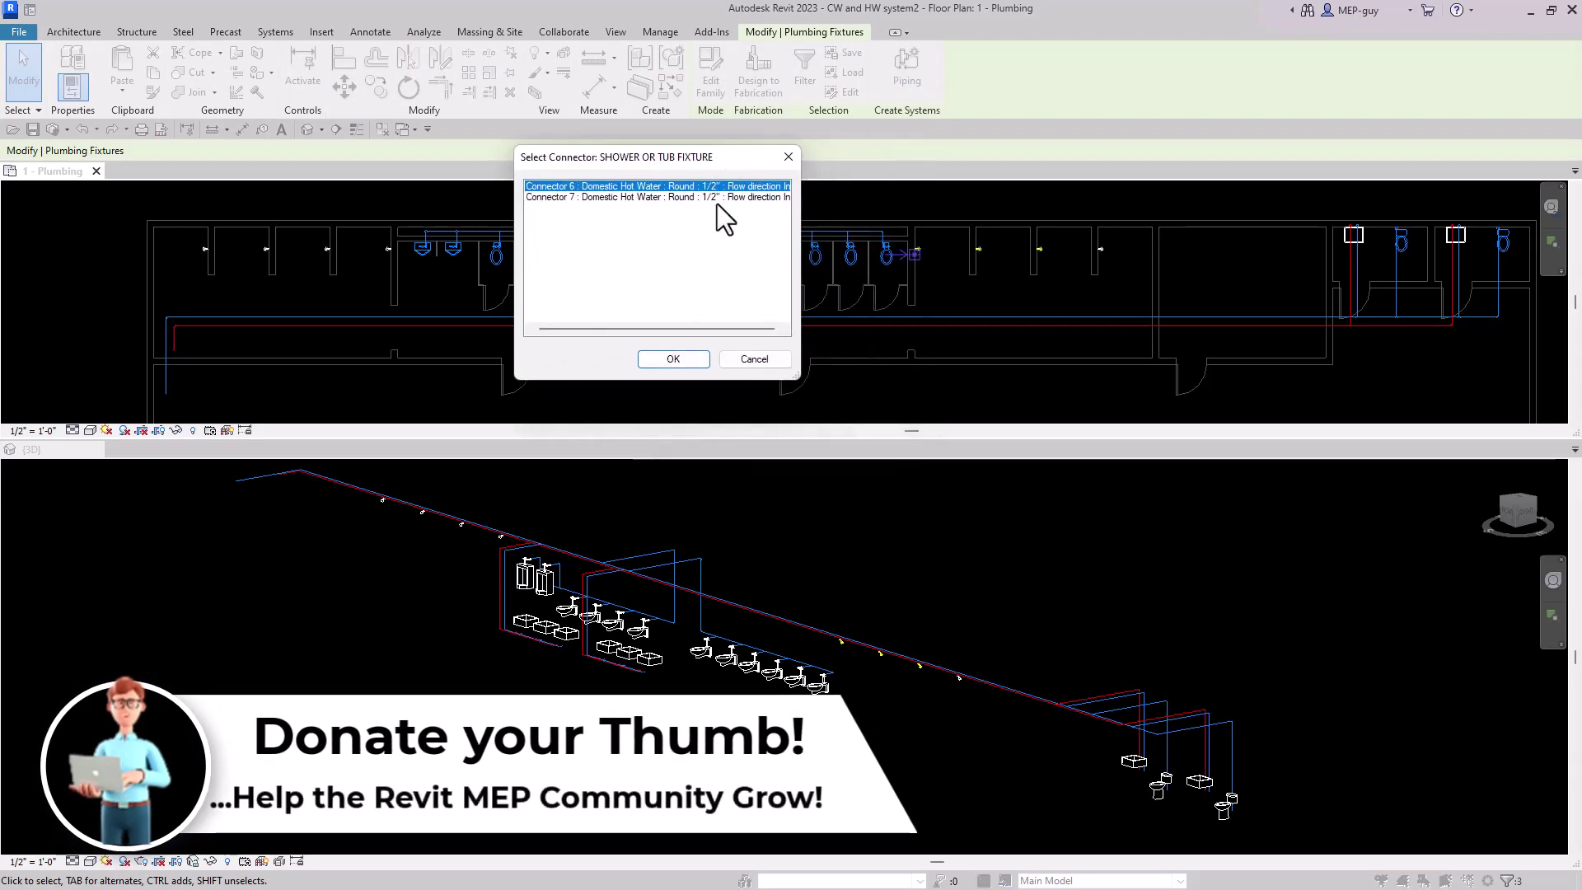
pyautogui.click(715, 198)
pyautogui.click(673, 359)
pyautogui.click(699, 197)
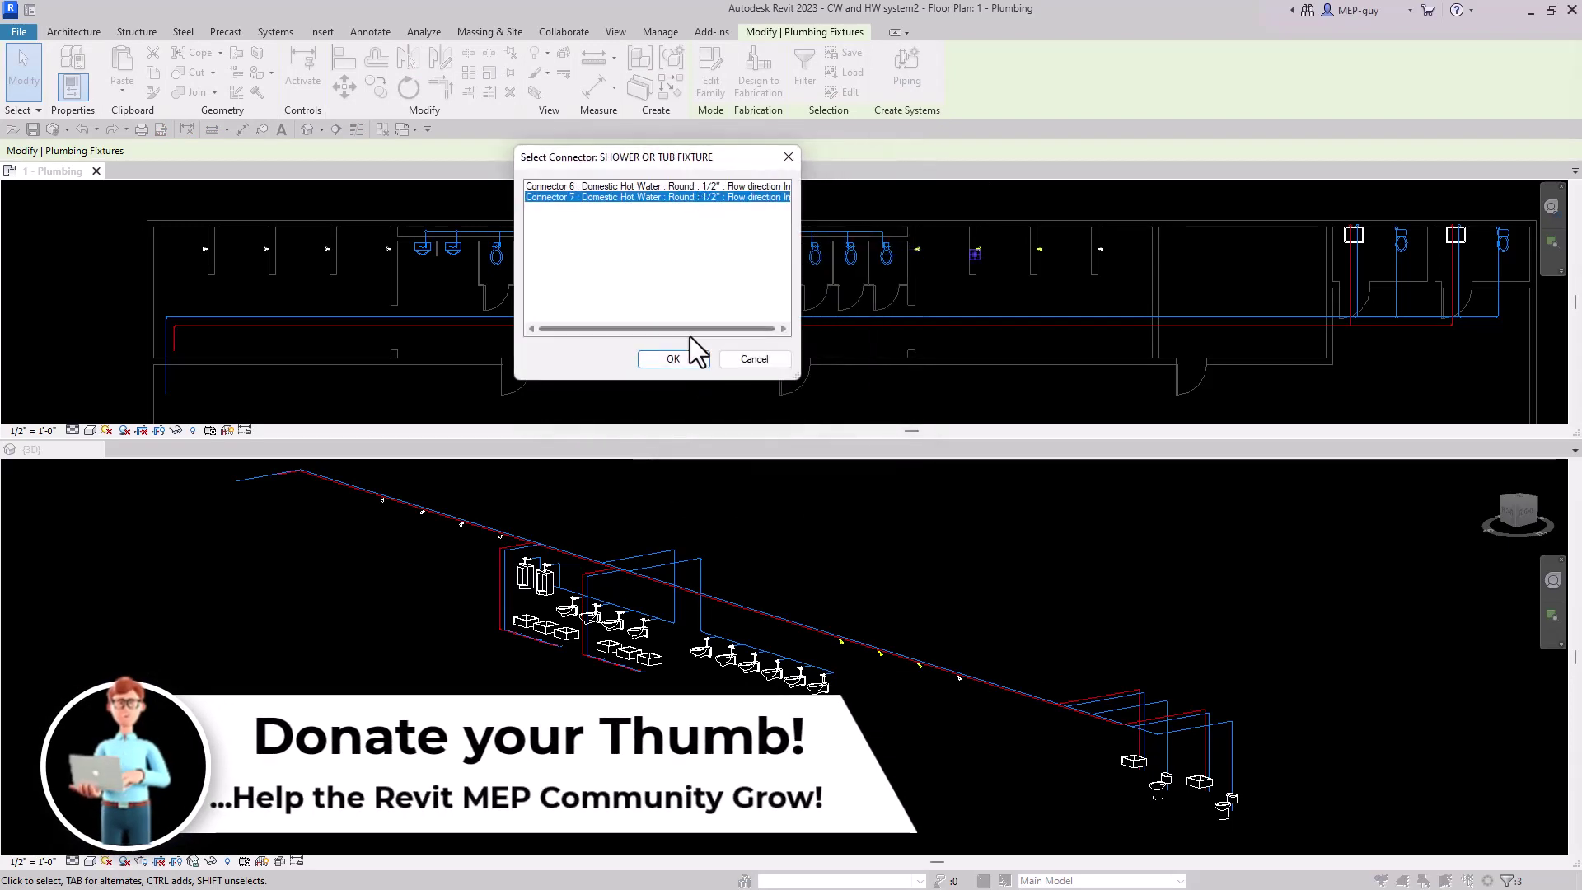
pyautogui.click(681, 361)
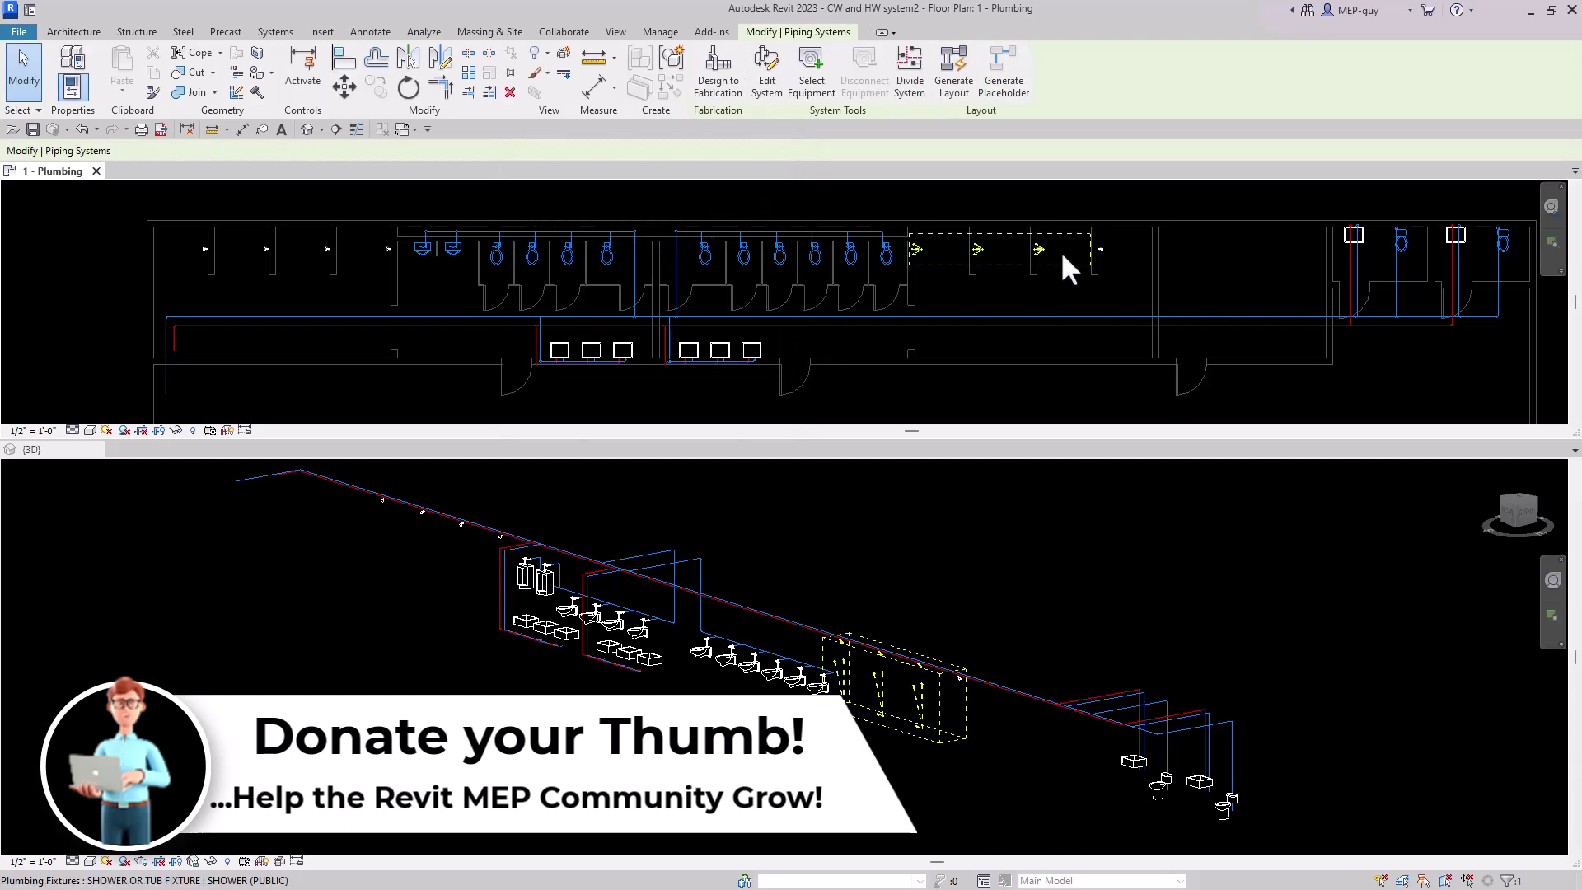
# Add the fourth shower to the showers' Domestic Hot Water system through Connector 7 and finish editing the system.
pyautogui.scroll(3, 1109, 258)
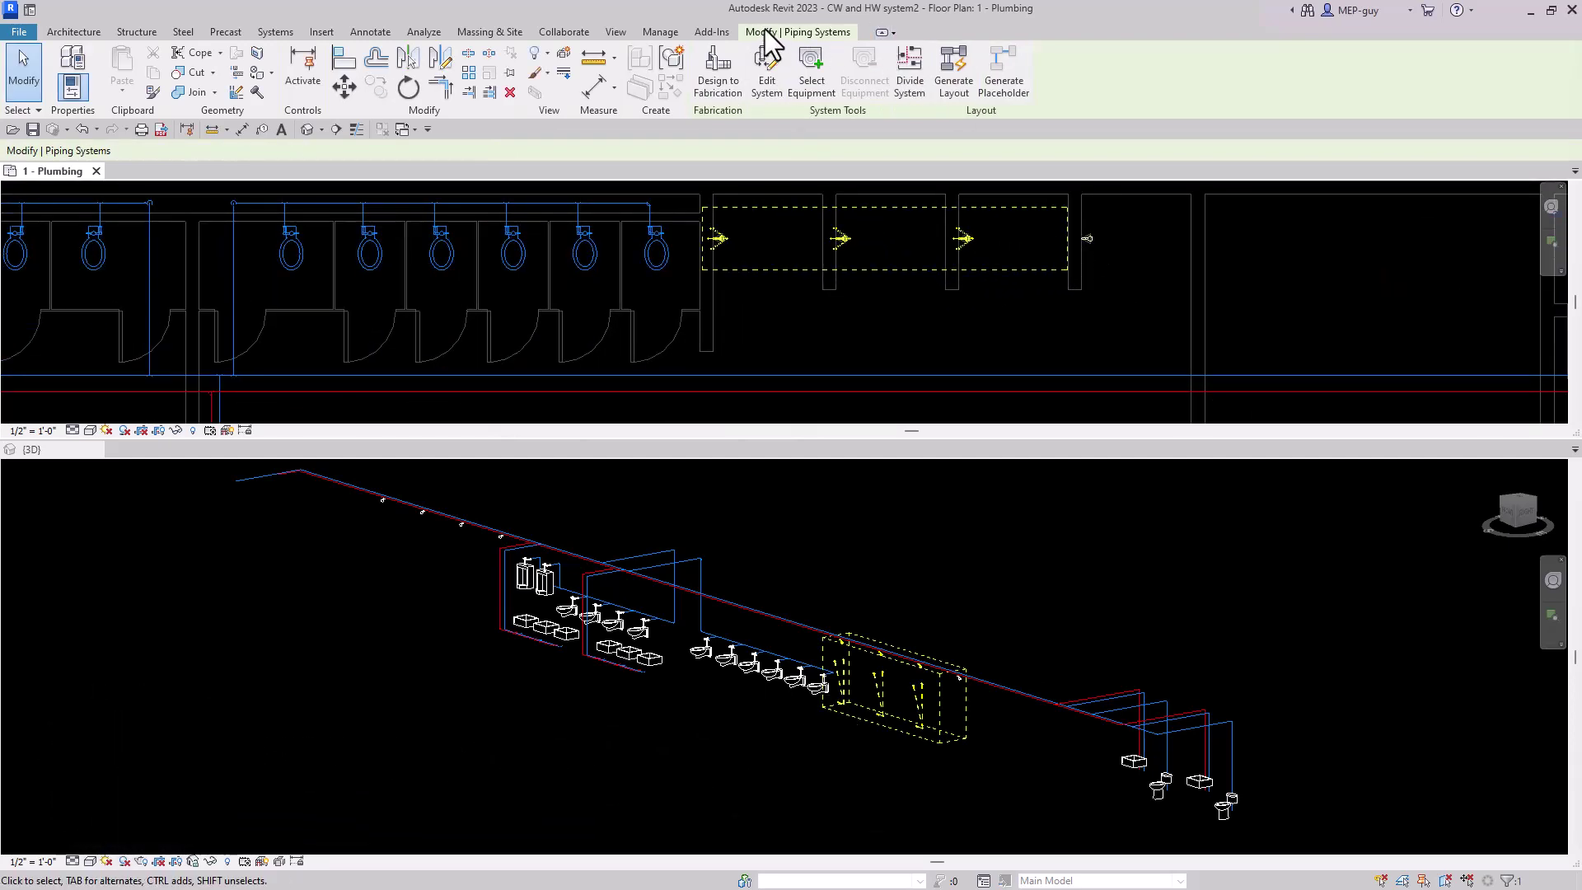
pyautogui.click(766, 70)
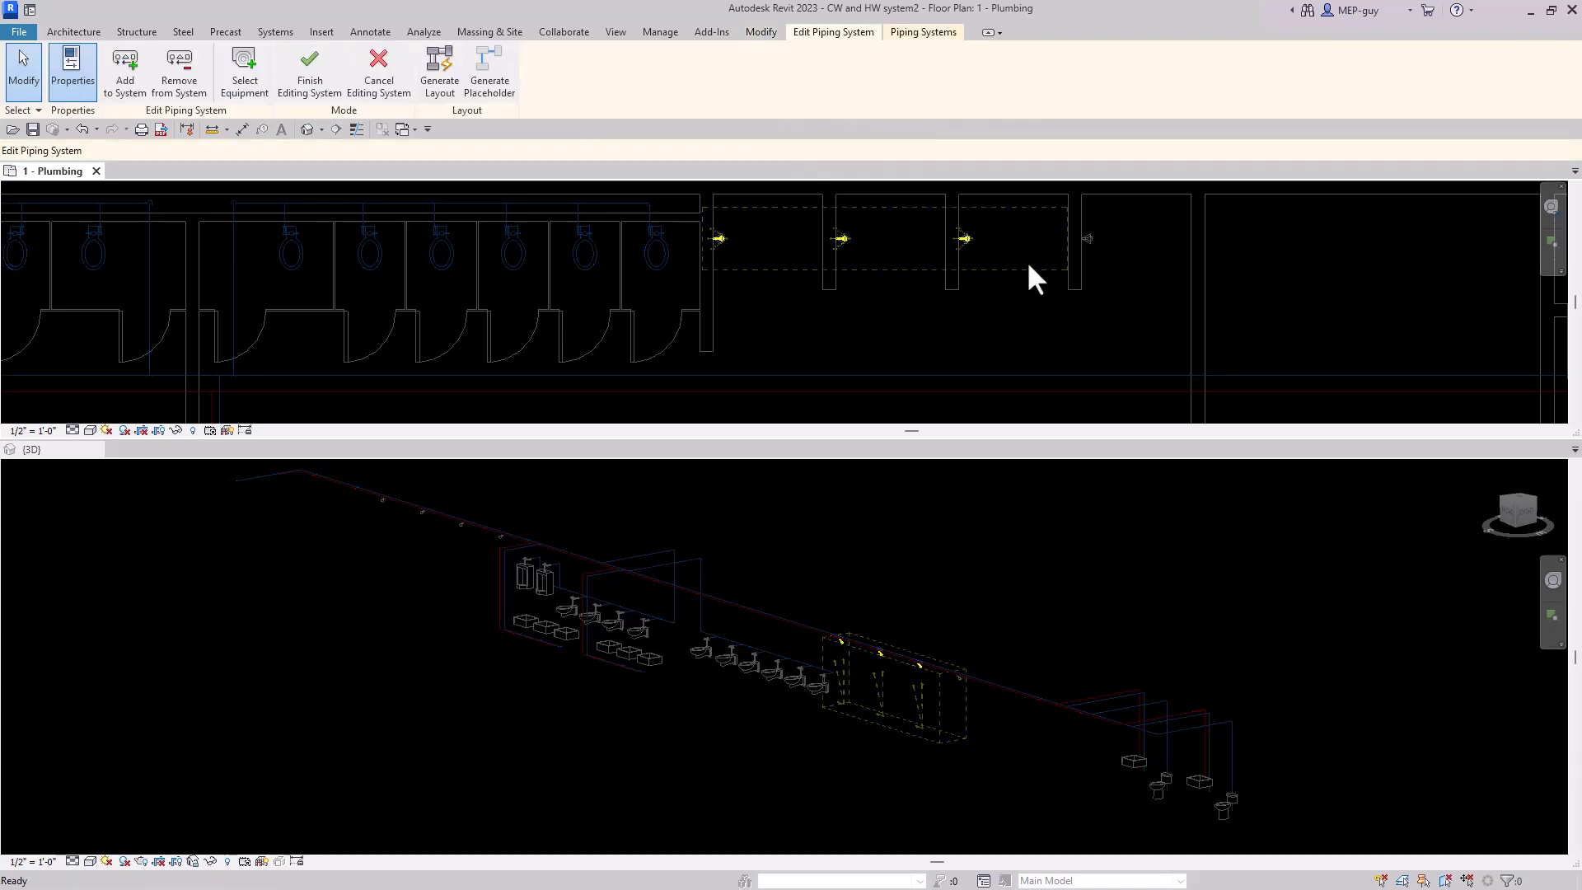
pyautogui.moveTo(1042, 202); pyautogui.dragTo(1160, 272)
pyautogui.click(1090, 237)
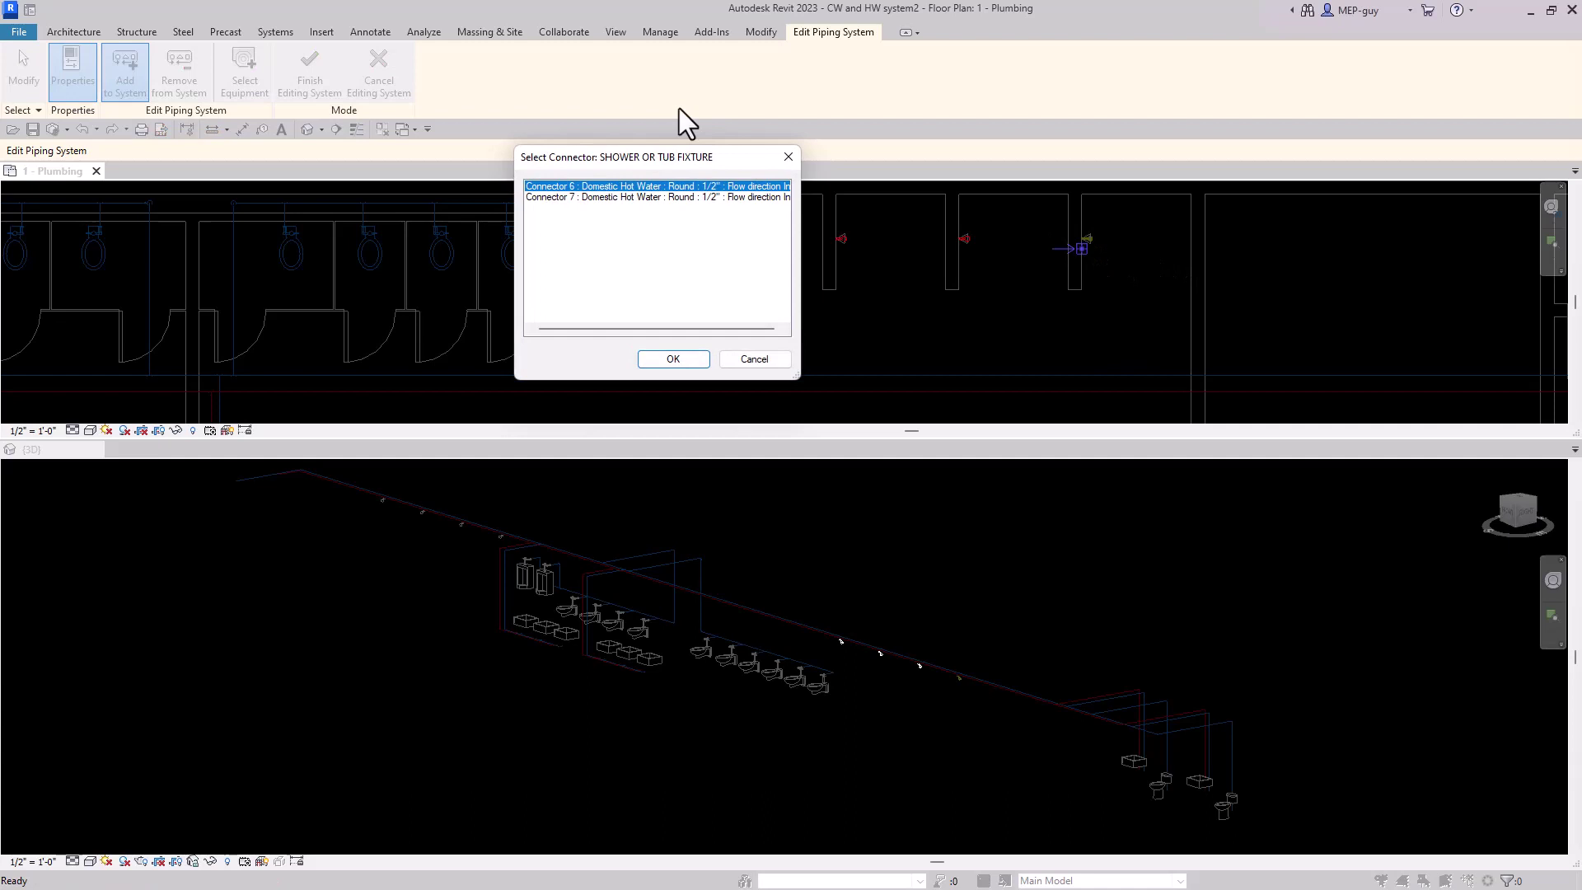
pyautogui.click(669, 198)
pyautogui.click(673, 360)
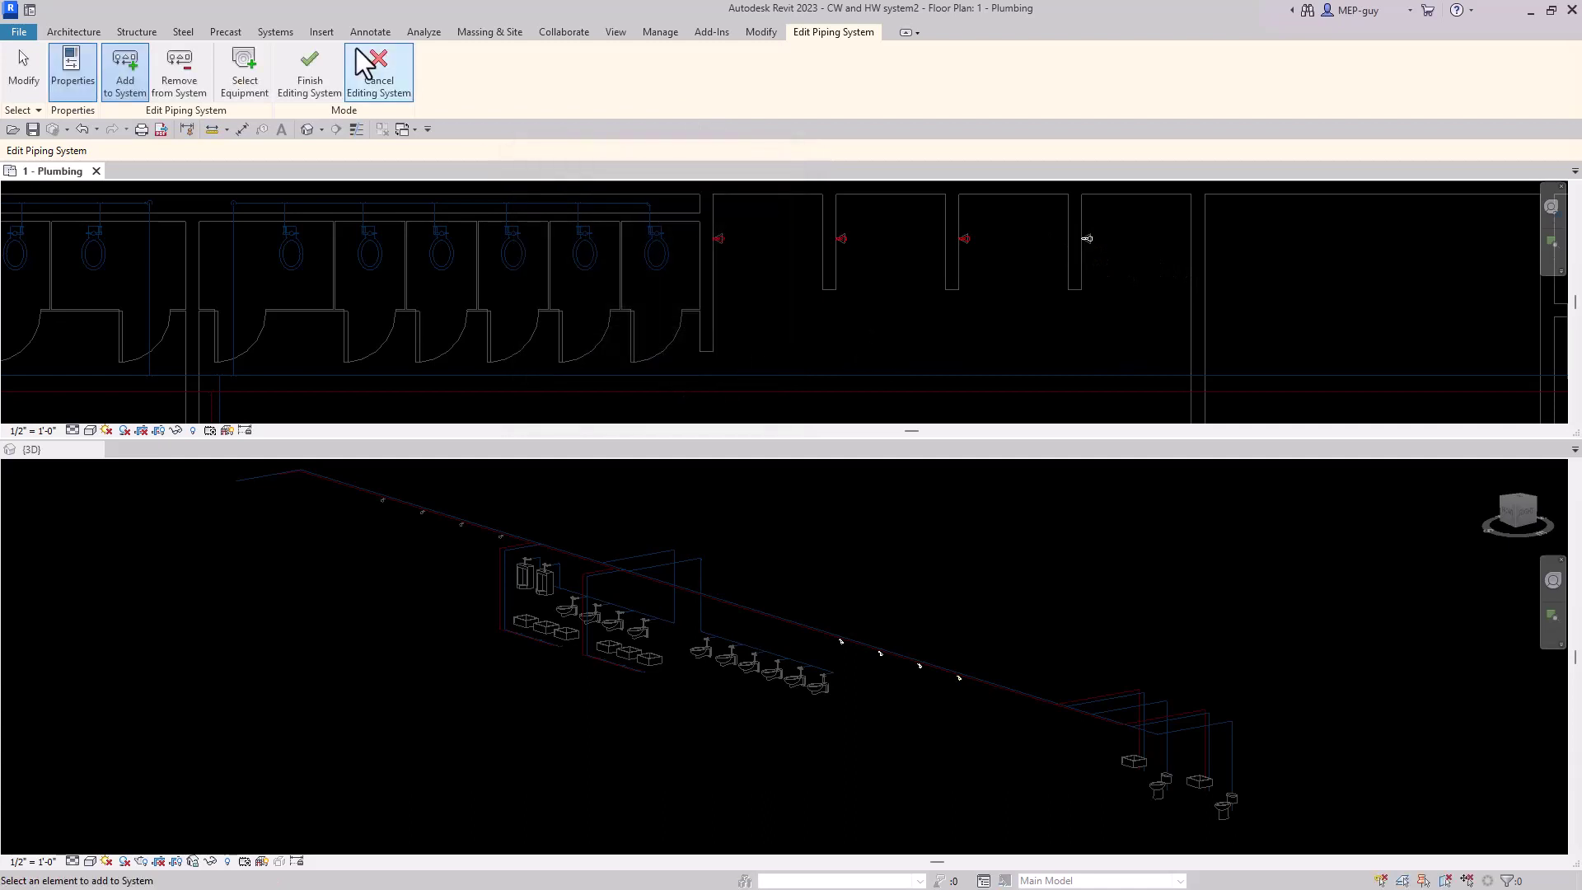
pyautogui.click(306, 66)
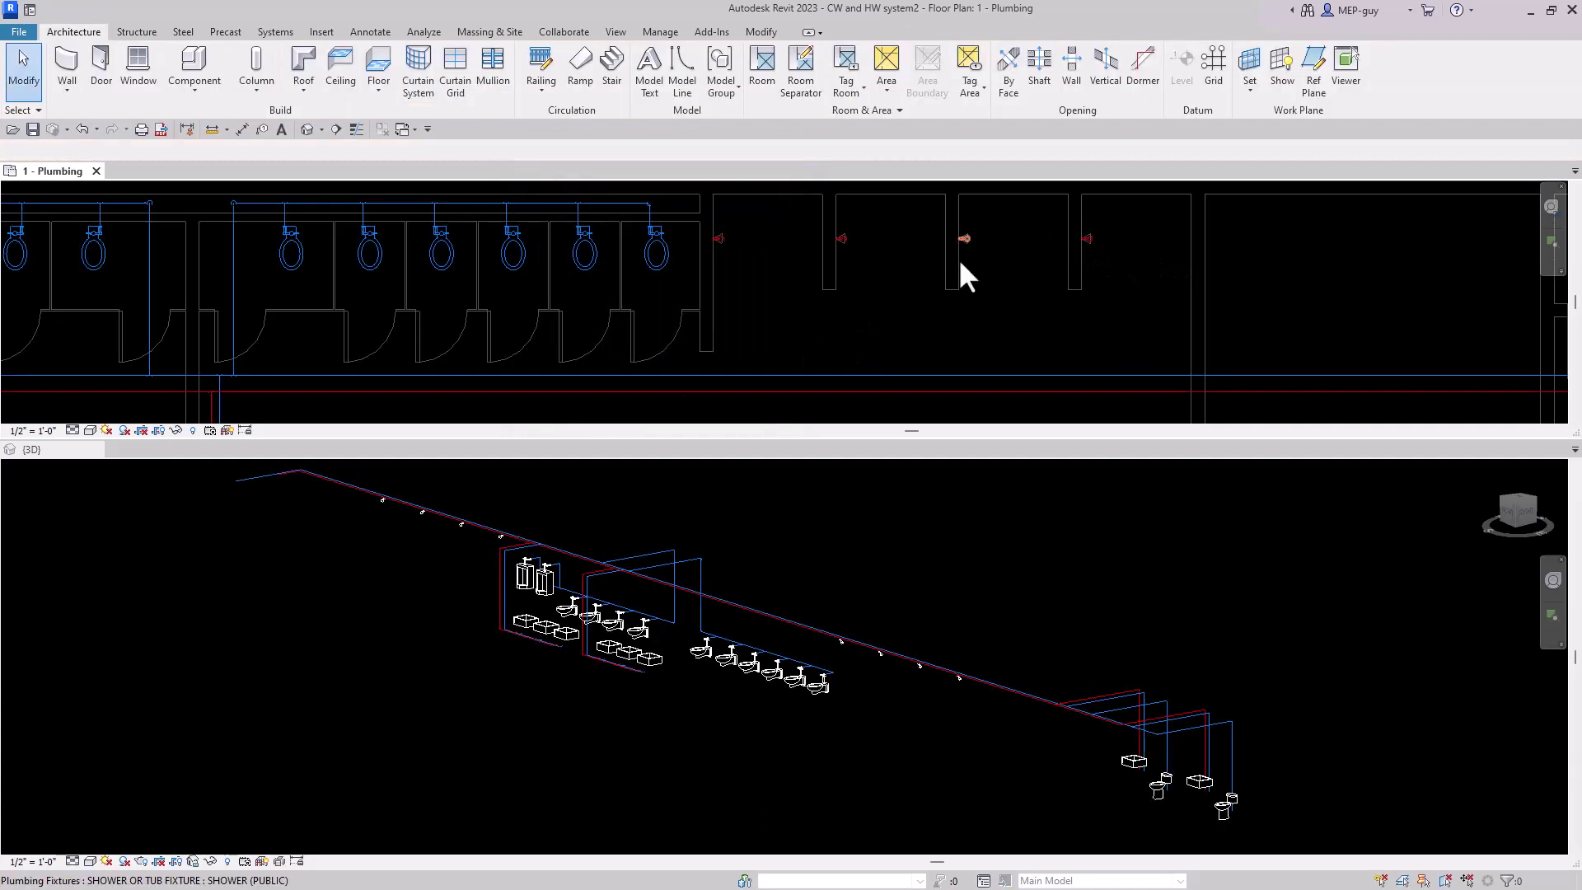
# Start a generated layout for the four showers' hot water system with main and branch offsets of 9' 2".
pyautogui.press('Tab')
pyautogui.click(1086, 239)
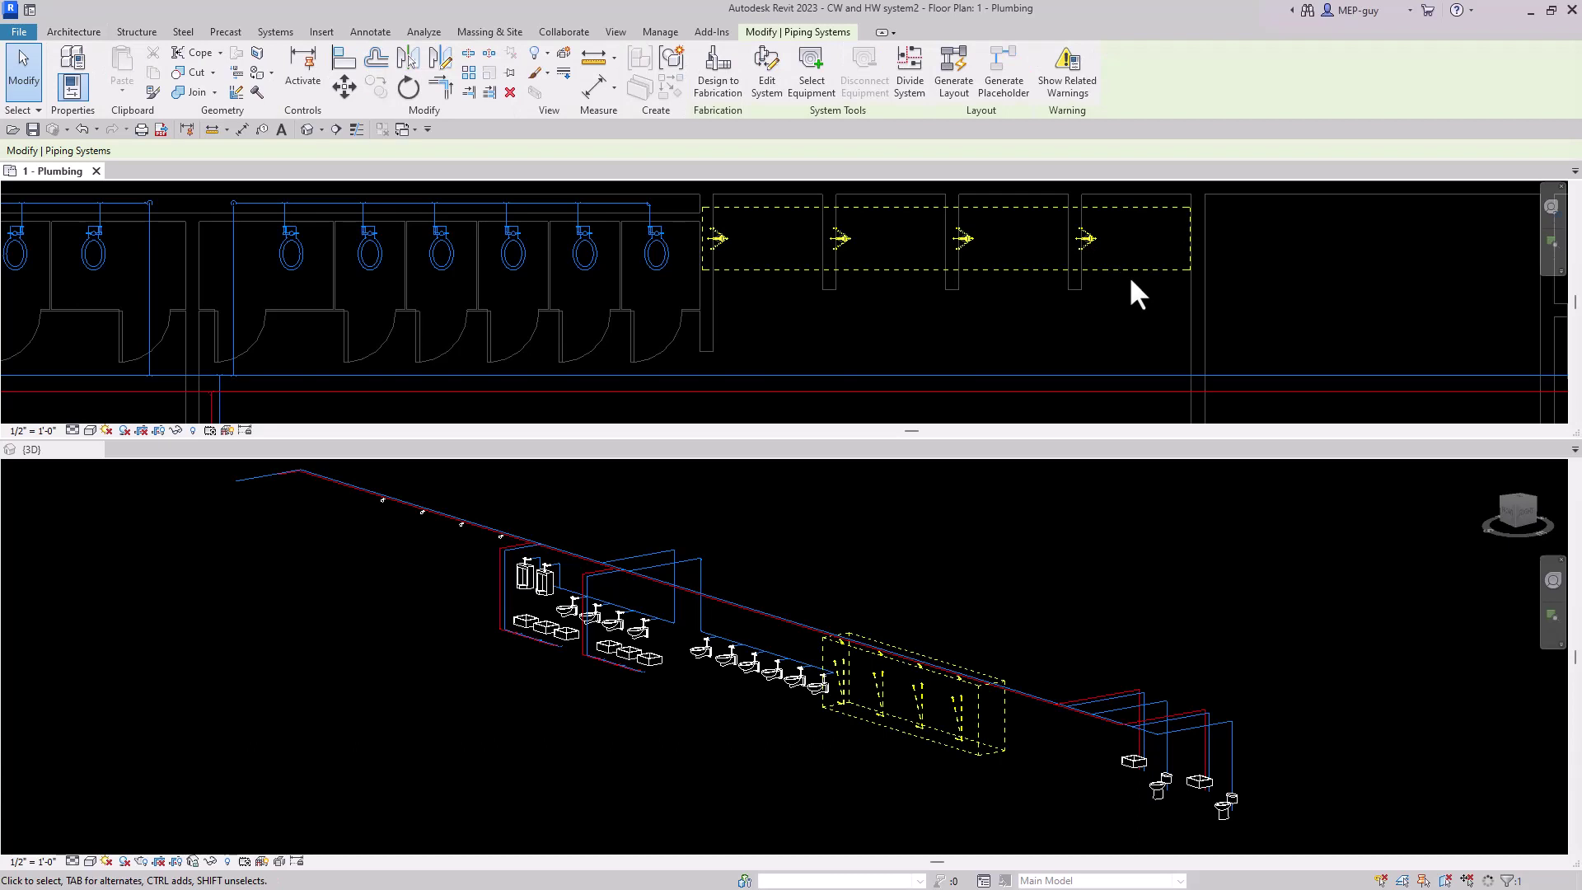
pyautogui.click(956, 83)
pyautogui.scroll(4, 987, 700)
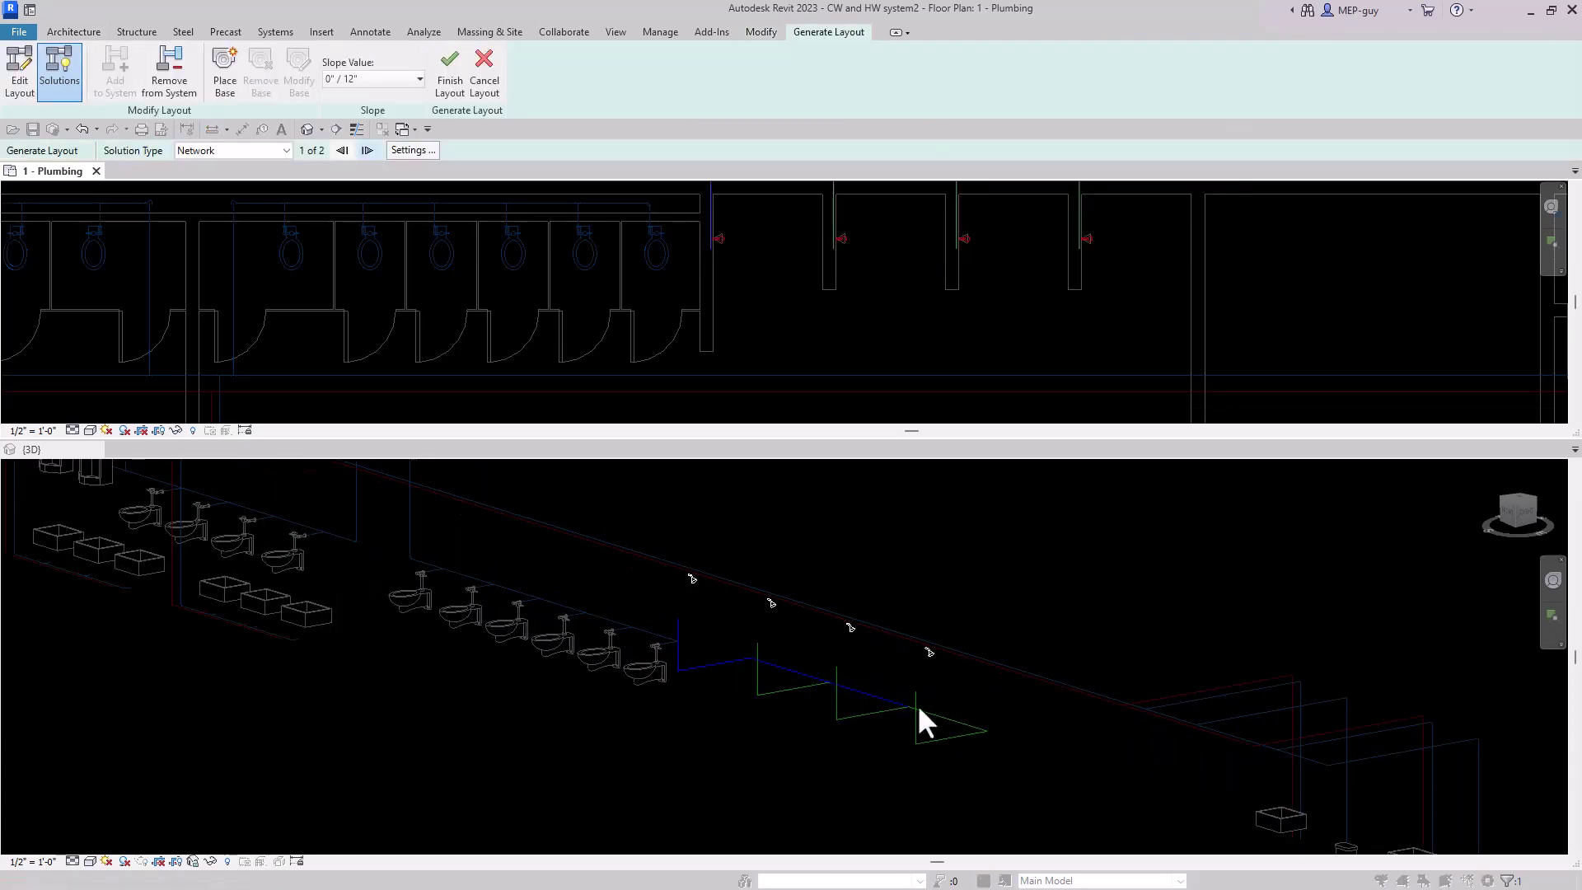
pyautogui.scroll(-3, 931, 745)
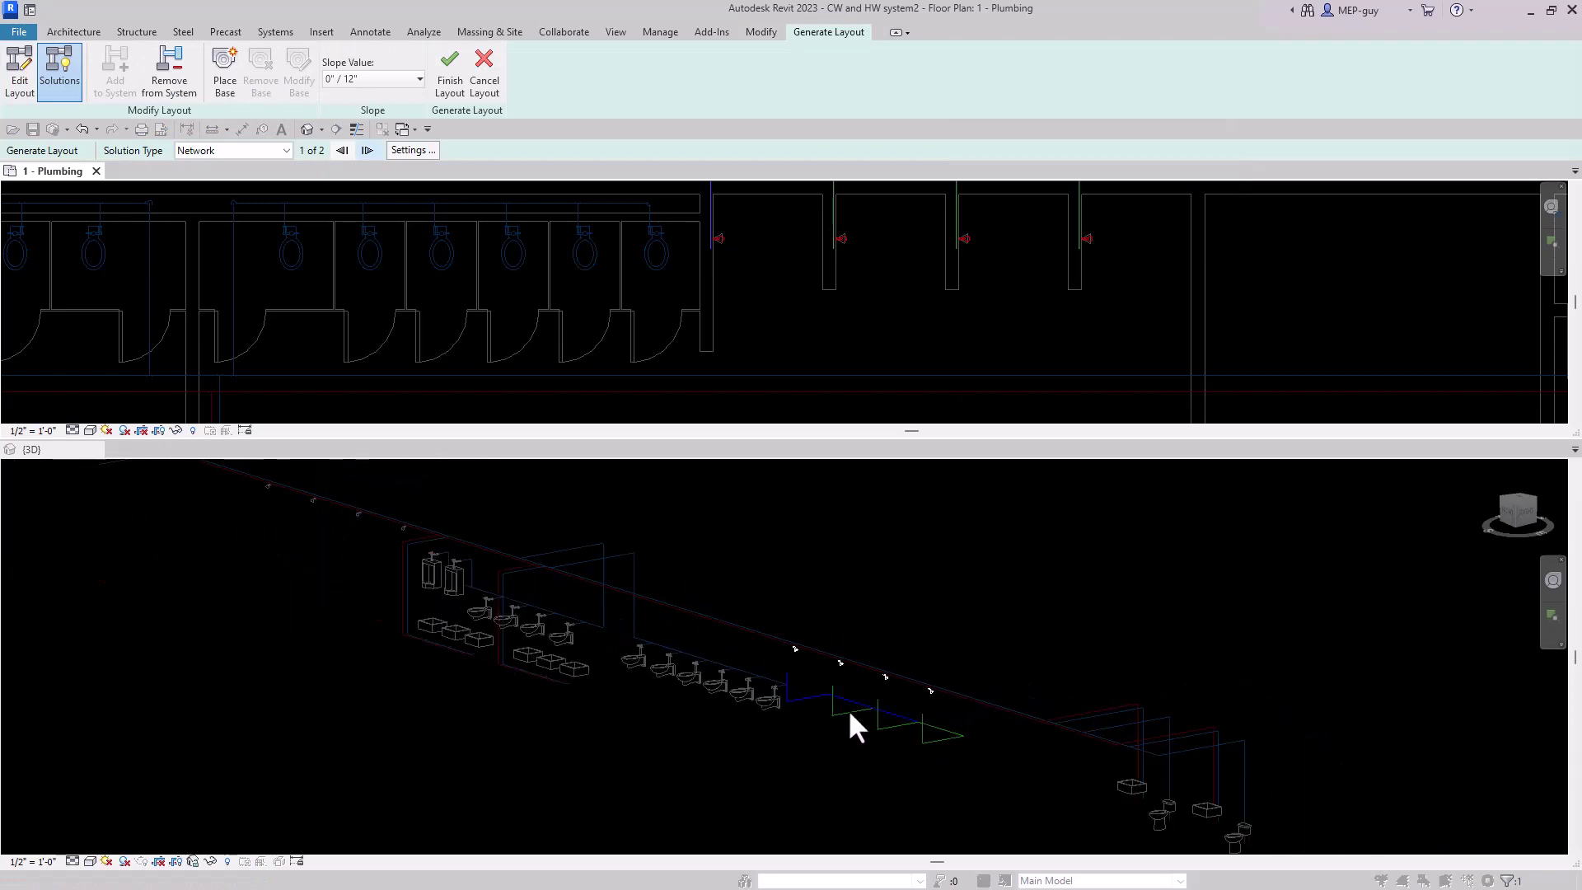
pyautogui.click(410, 150)
pyautogui.click(1323, 285)
pyautogui.write('9 2')
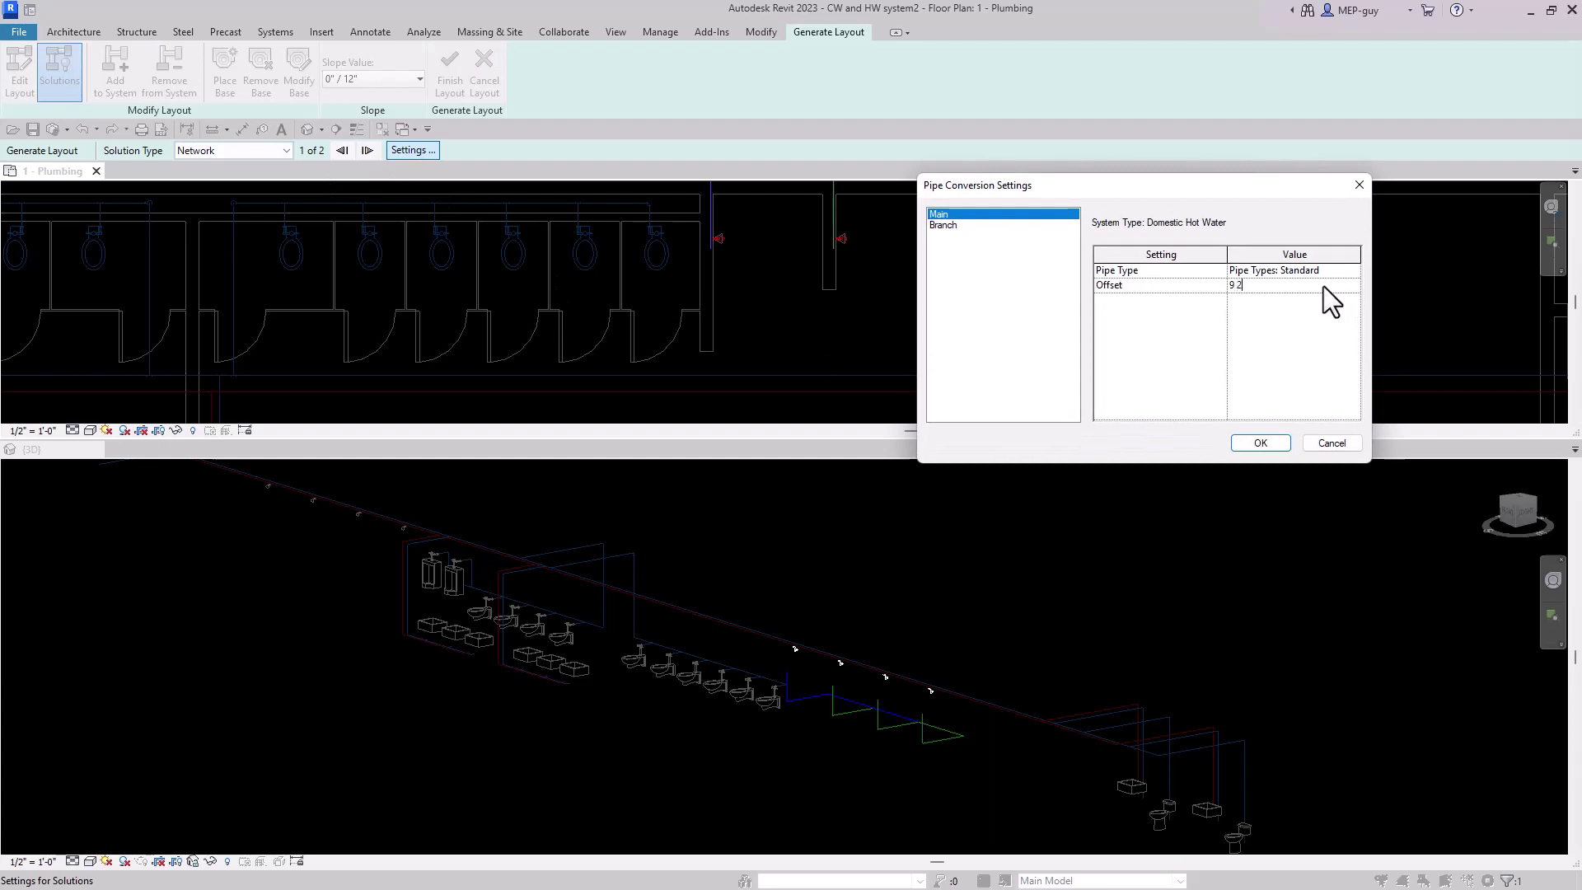
pyautogui.press('Tab')
pyautogui.press('Down')
pyautogui.click(1316, 285)
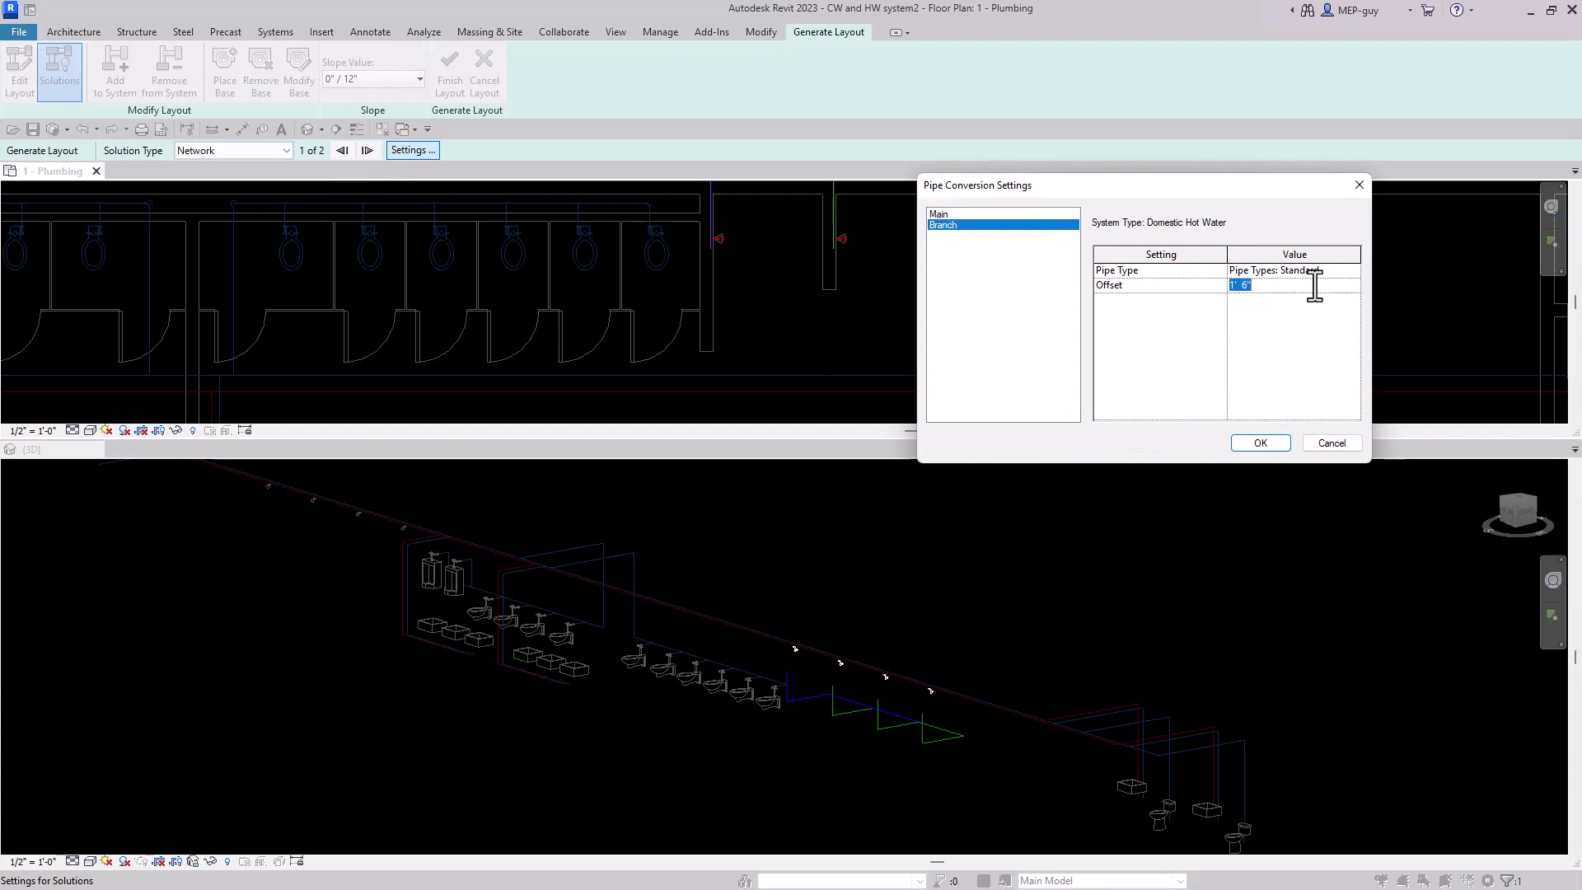
pyautogui.click(1279, 445)
# Edit the hot water layout by moving the main and end branch runs to the toilet-stall side of the showers' risers, then finish the layout.
pyautogui.scroll(5, 876, 686)
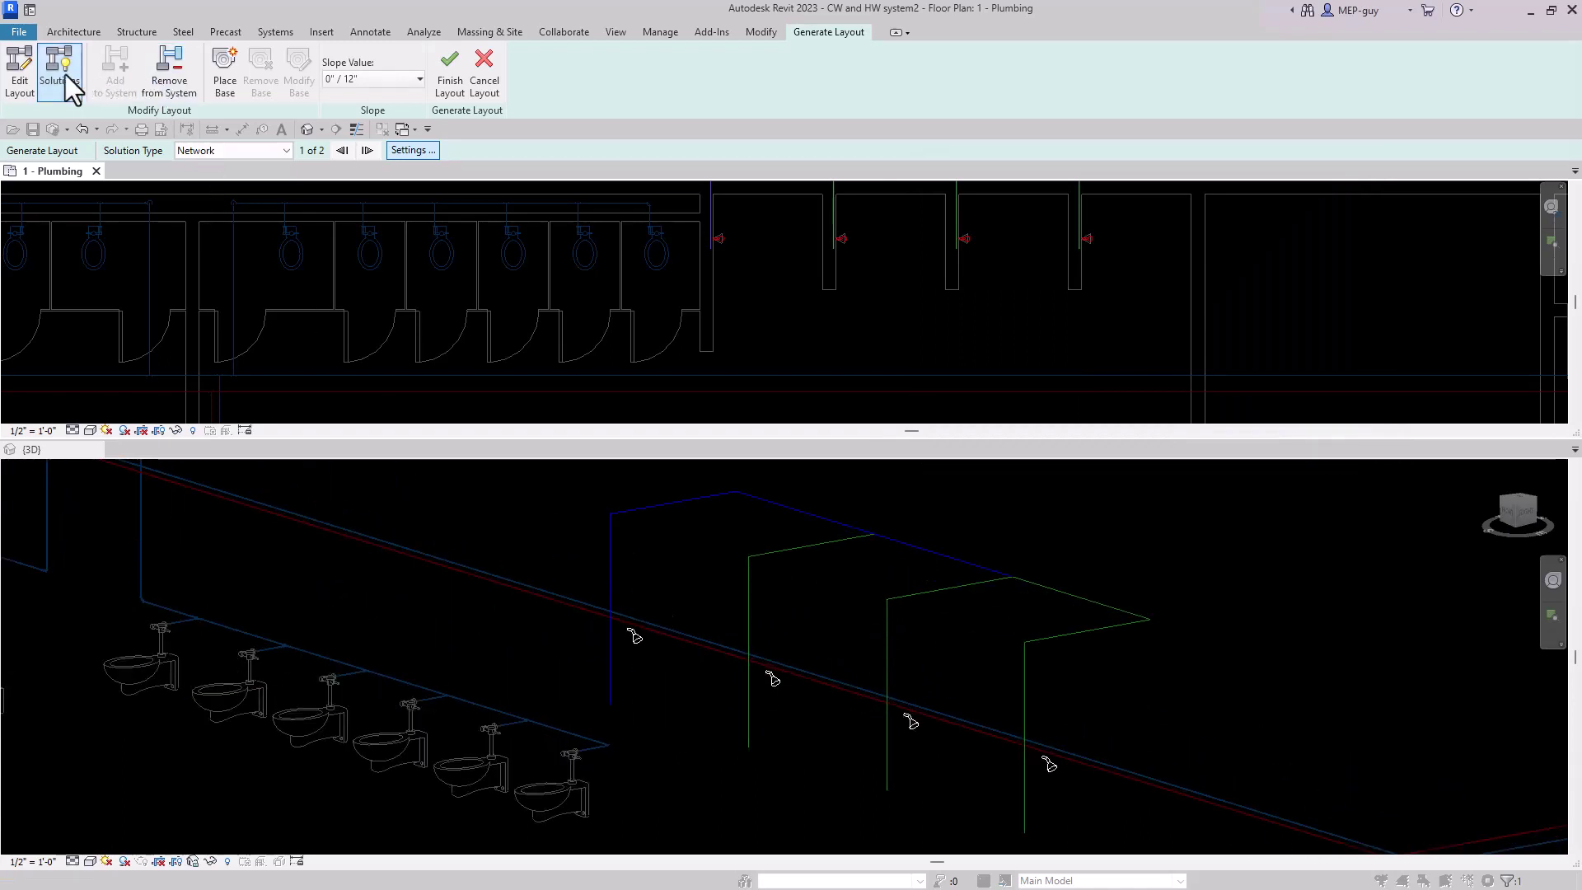
pyautogui.click(1017, 547)
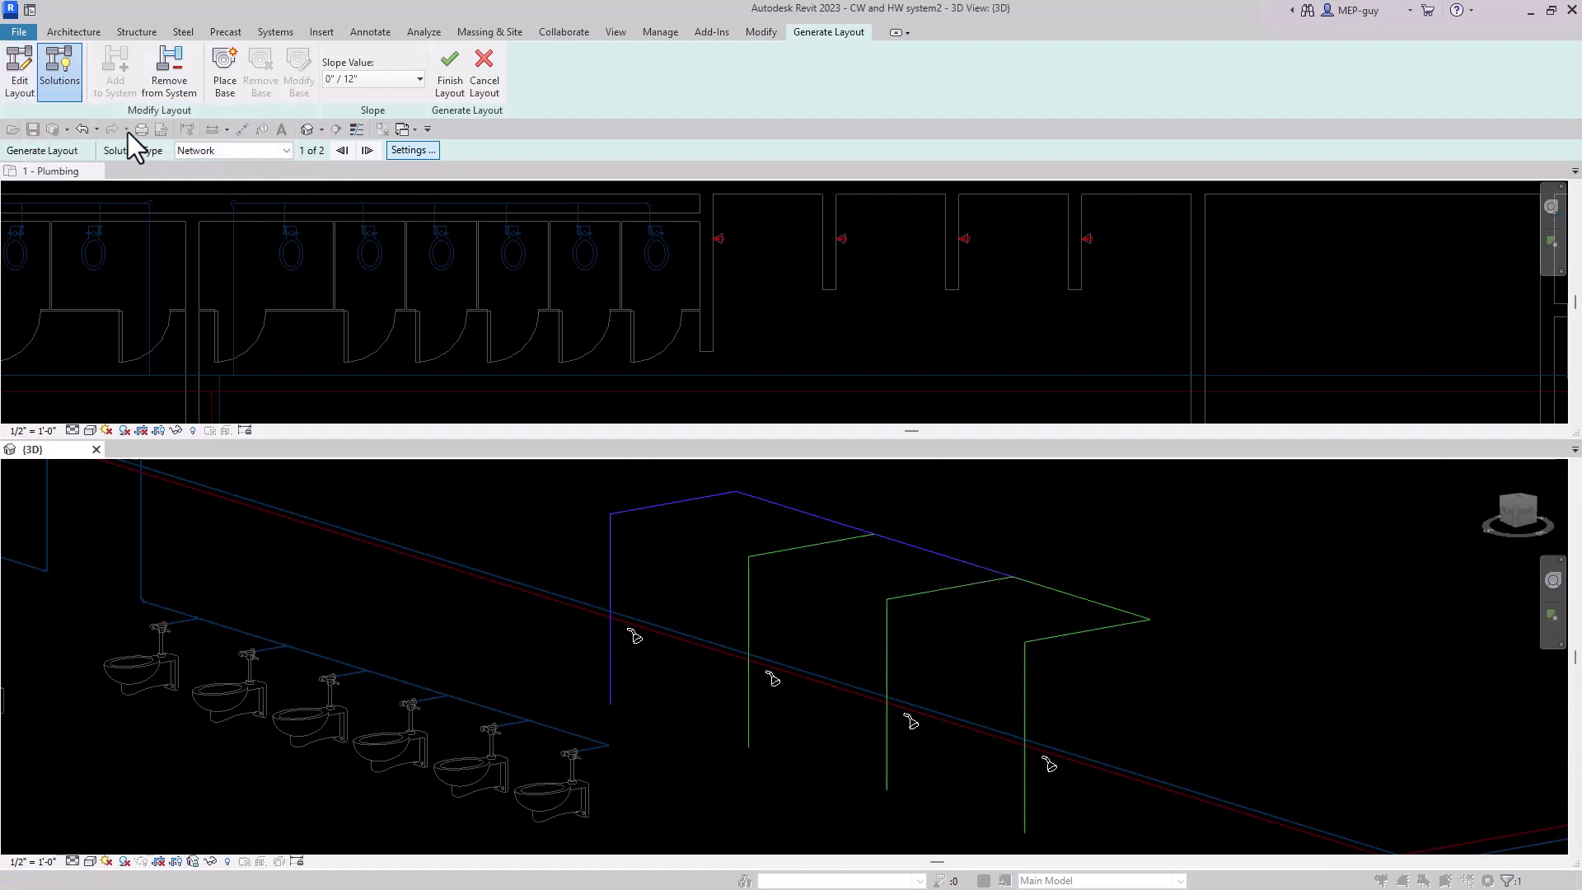
pyautogui.click(16, 75)
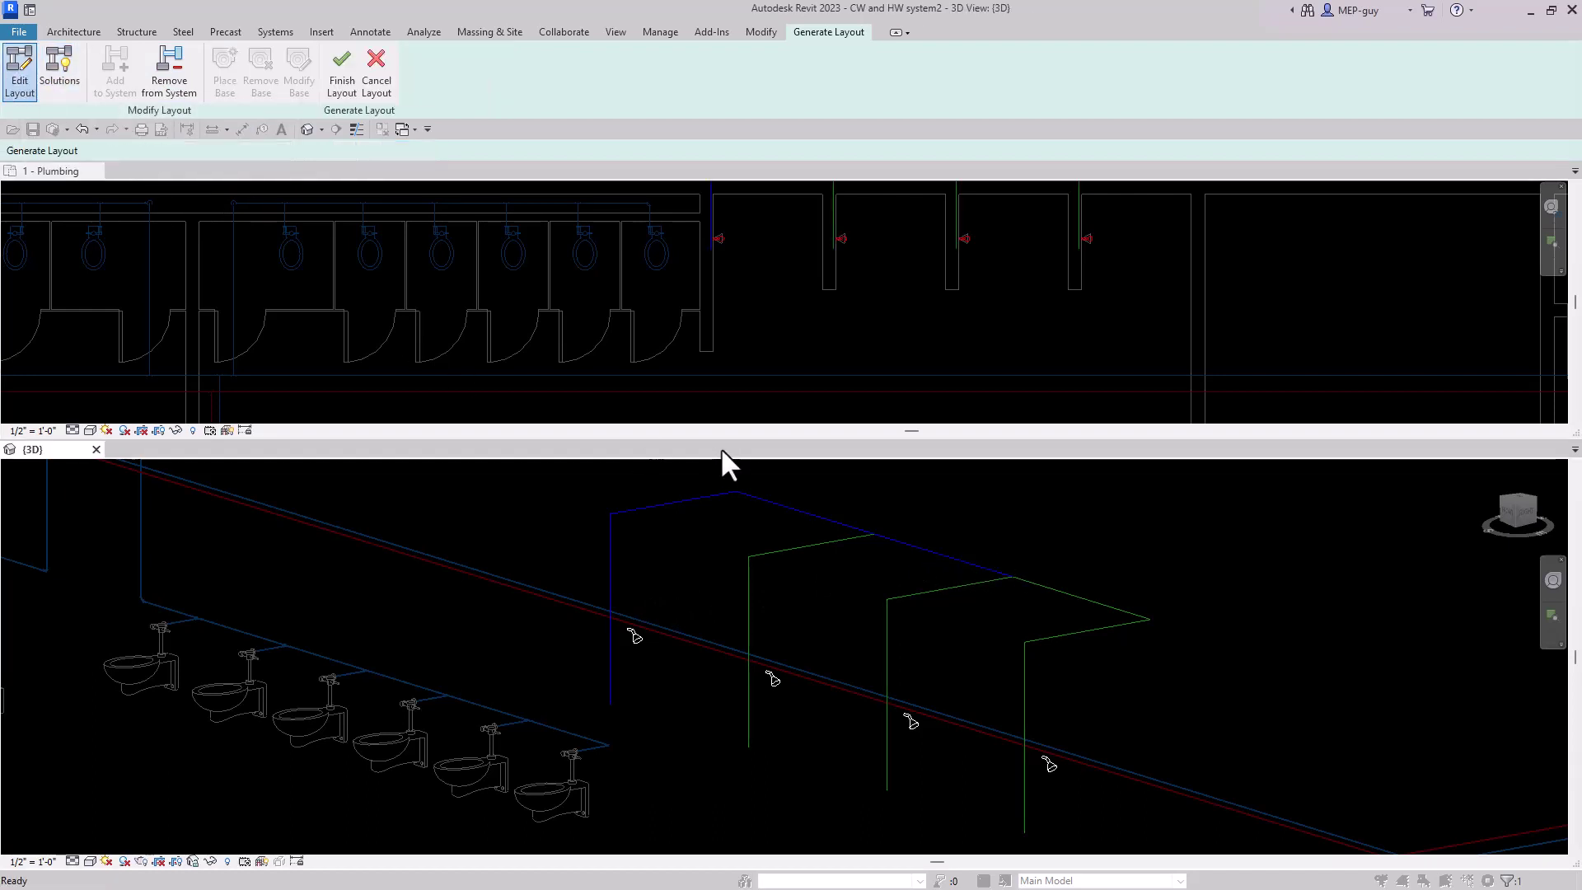
pyautogui.click(944, 558)
pyautogui.moveTo(944, 557); pyautogui.dragTo(769, 592)
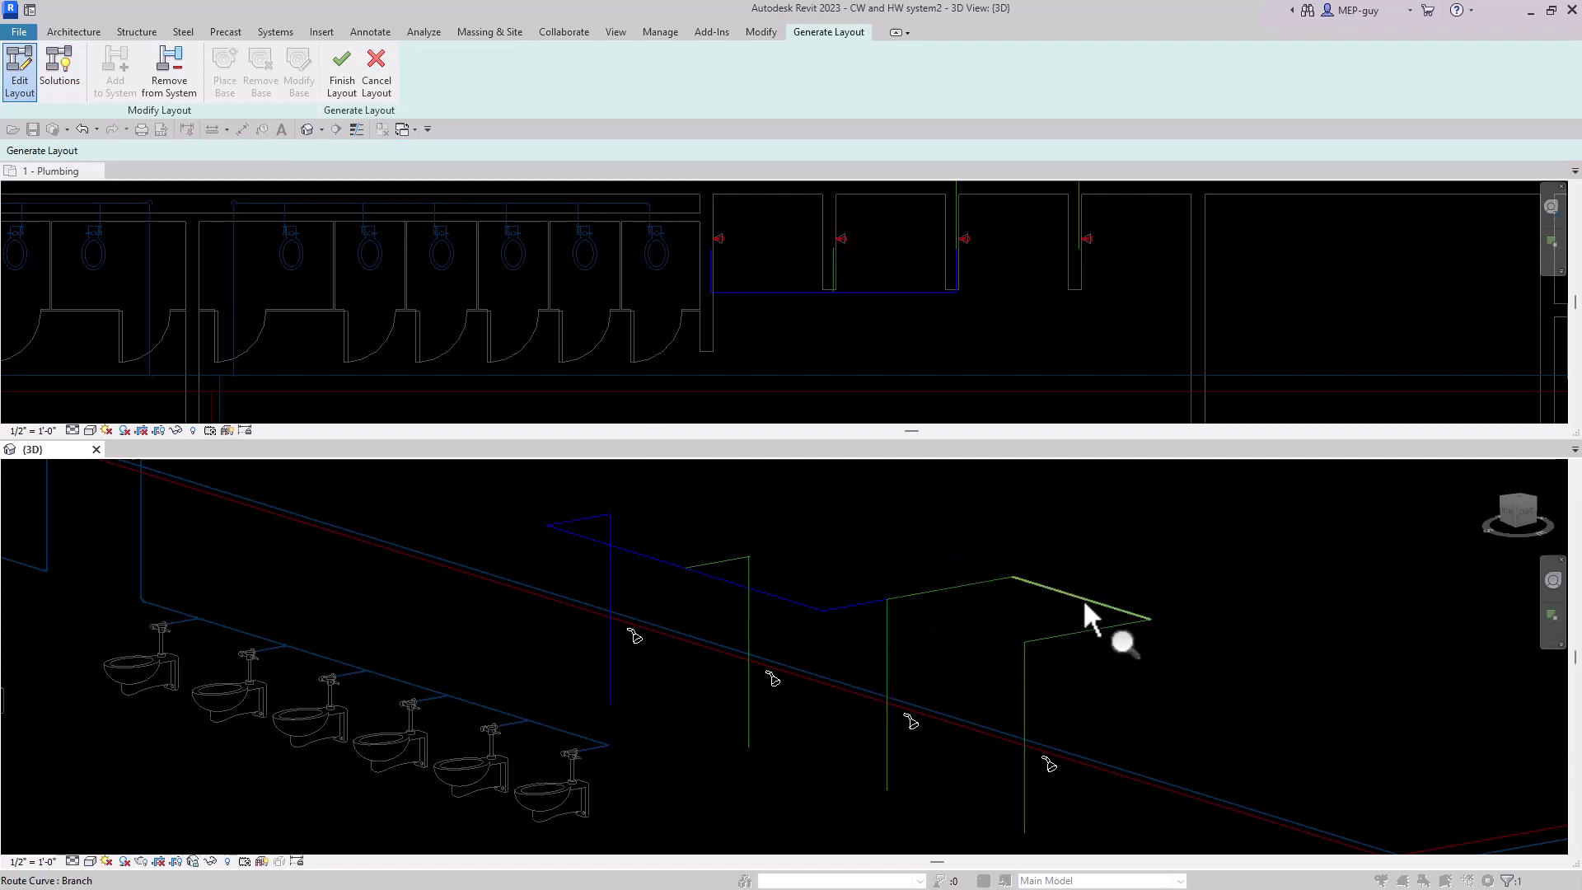
pyautogui.moveTo(1081, 602); pyautogui.dragTo(923, 645)
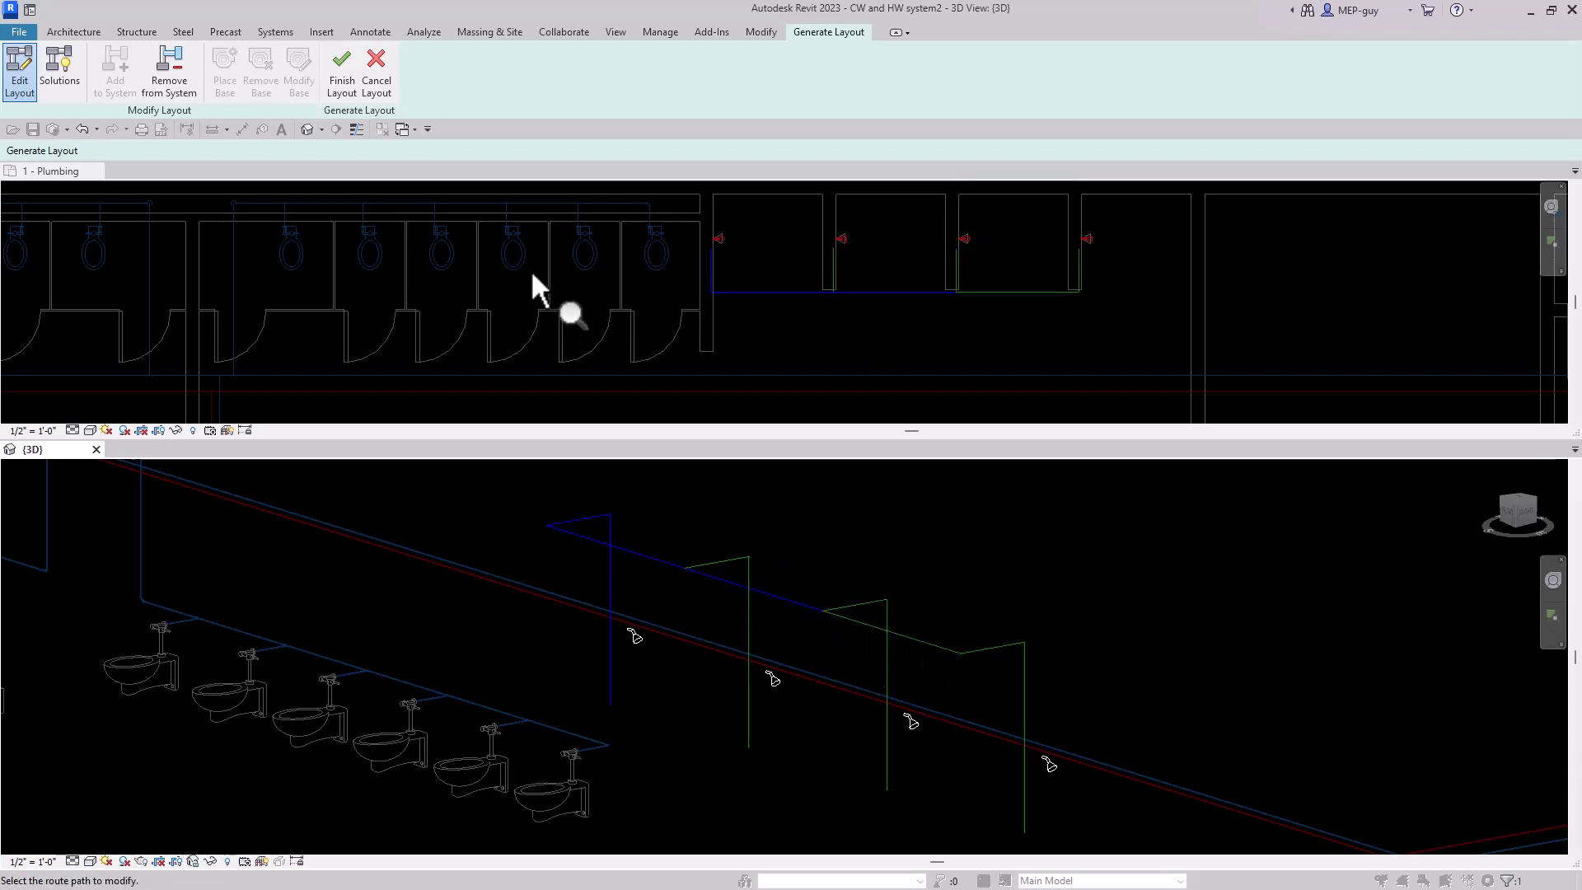
pyautogui.click(340, 76)
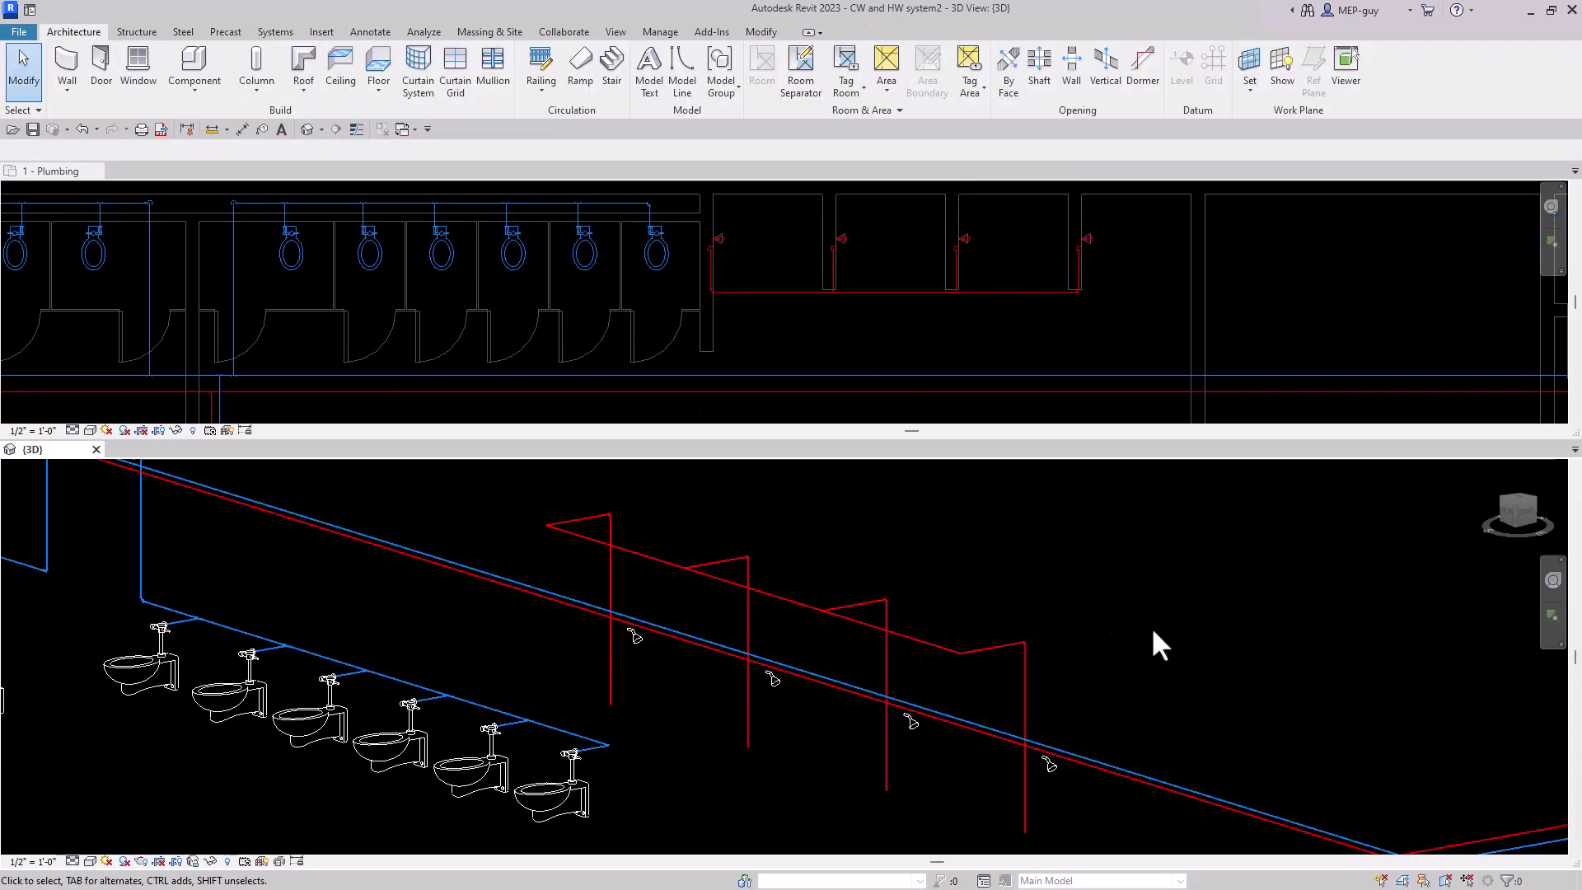
# Move the showers' horizontal hot water pipe closer to the shower risers in the plan.
pyautogui.scroll(3, 906, 259)
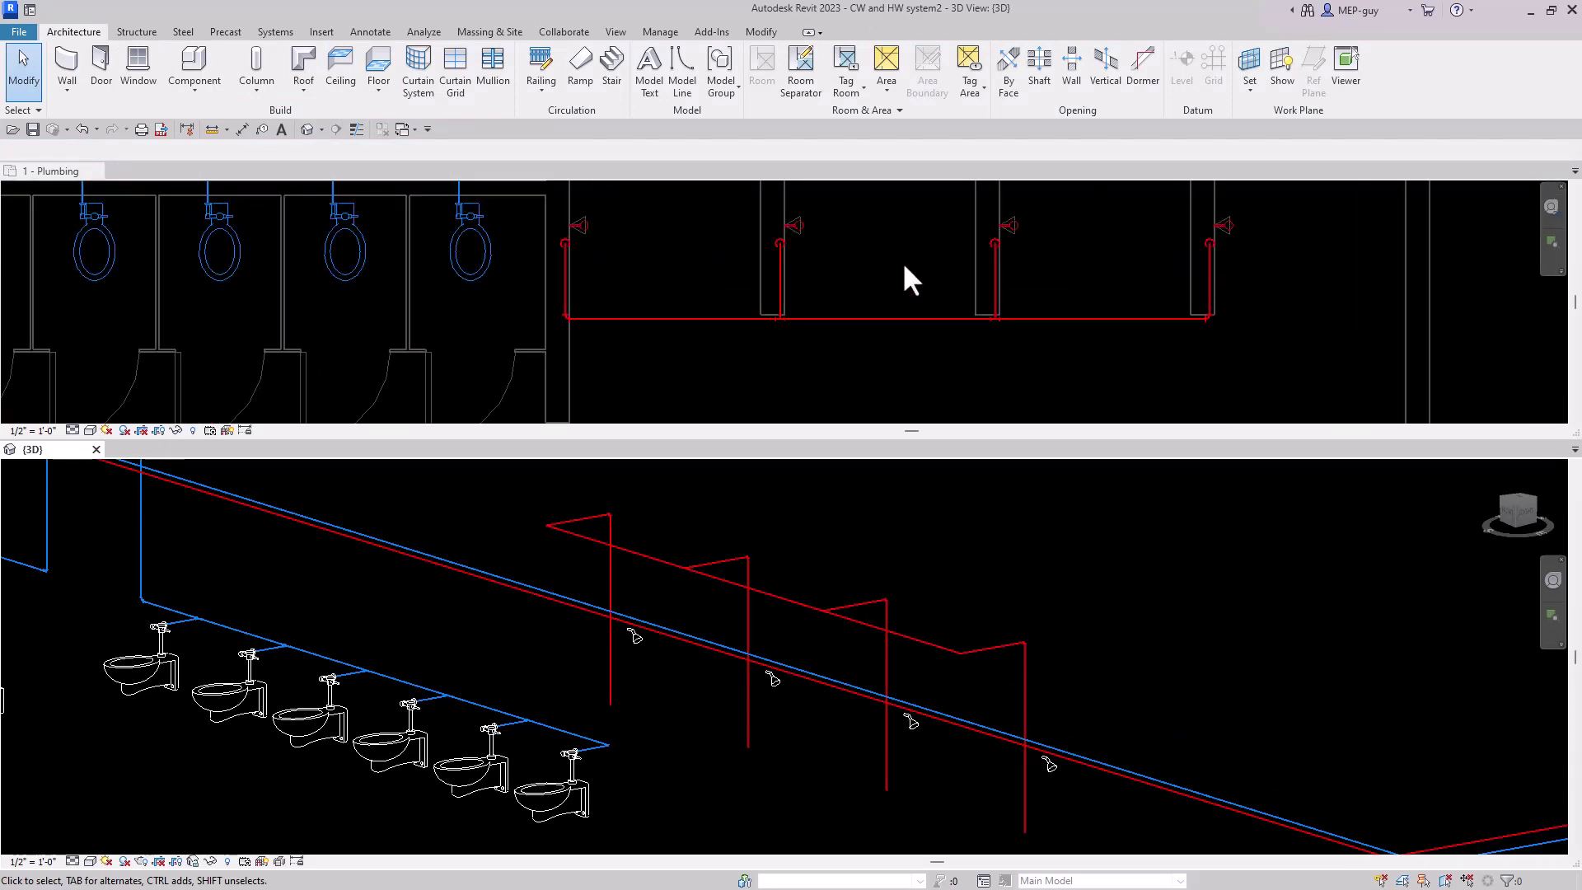
pyautogui.moveTo(903, 260); pyautogui.dragTo(903, 309, button='middle')
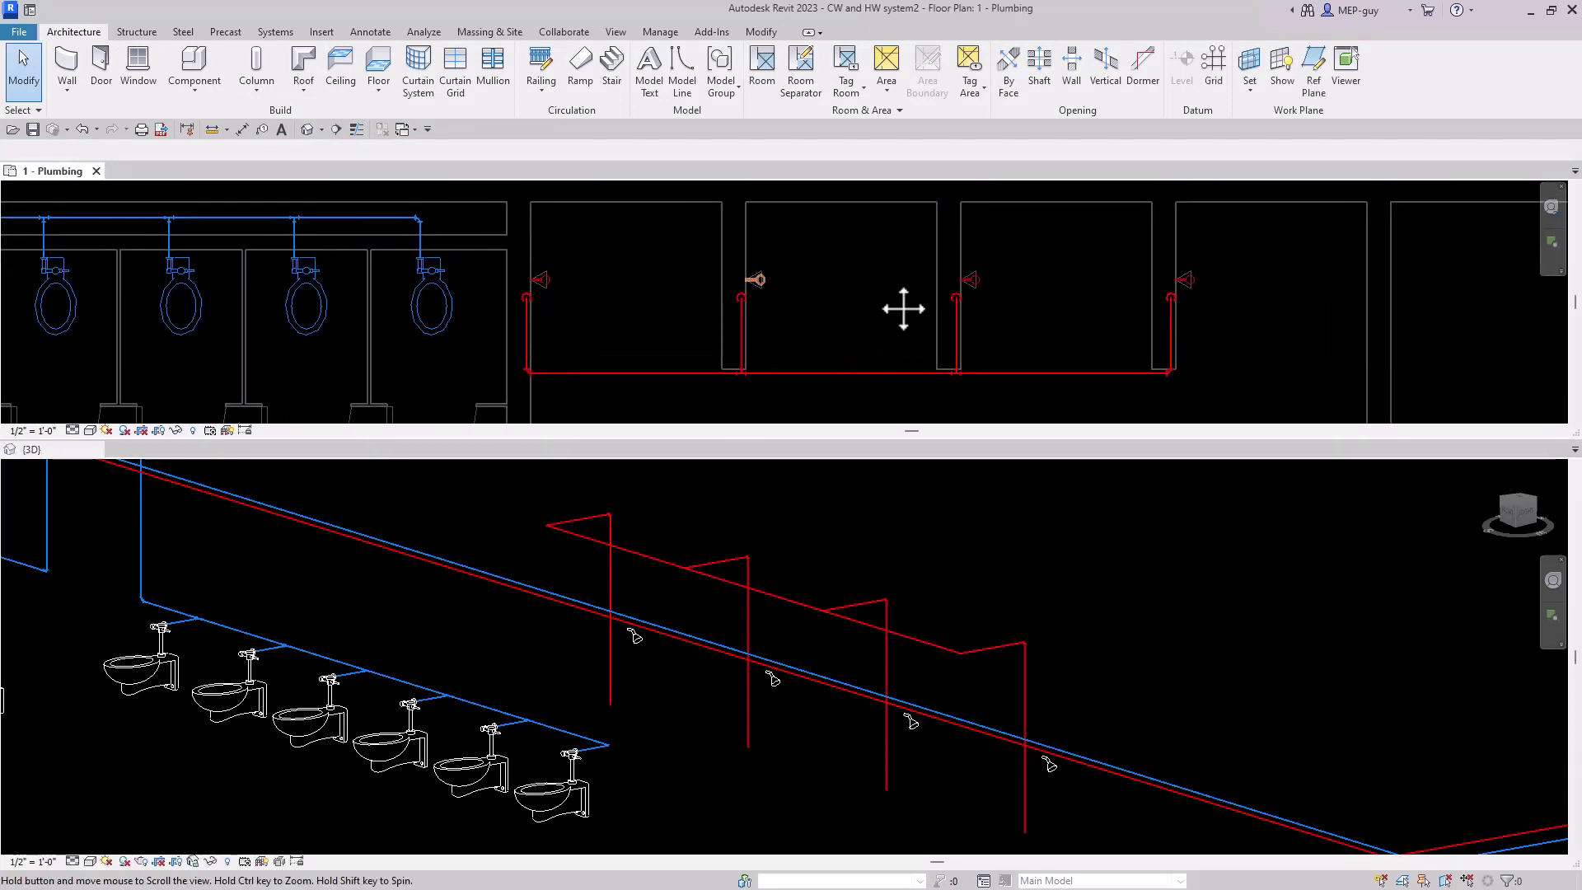
pyautogui.click(836, 373)
pyautogui.moveTo(840, 372); pyautogui.dragTo(845, 319)
pyautogui.click(862, 272)
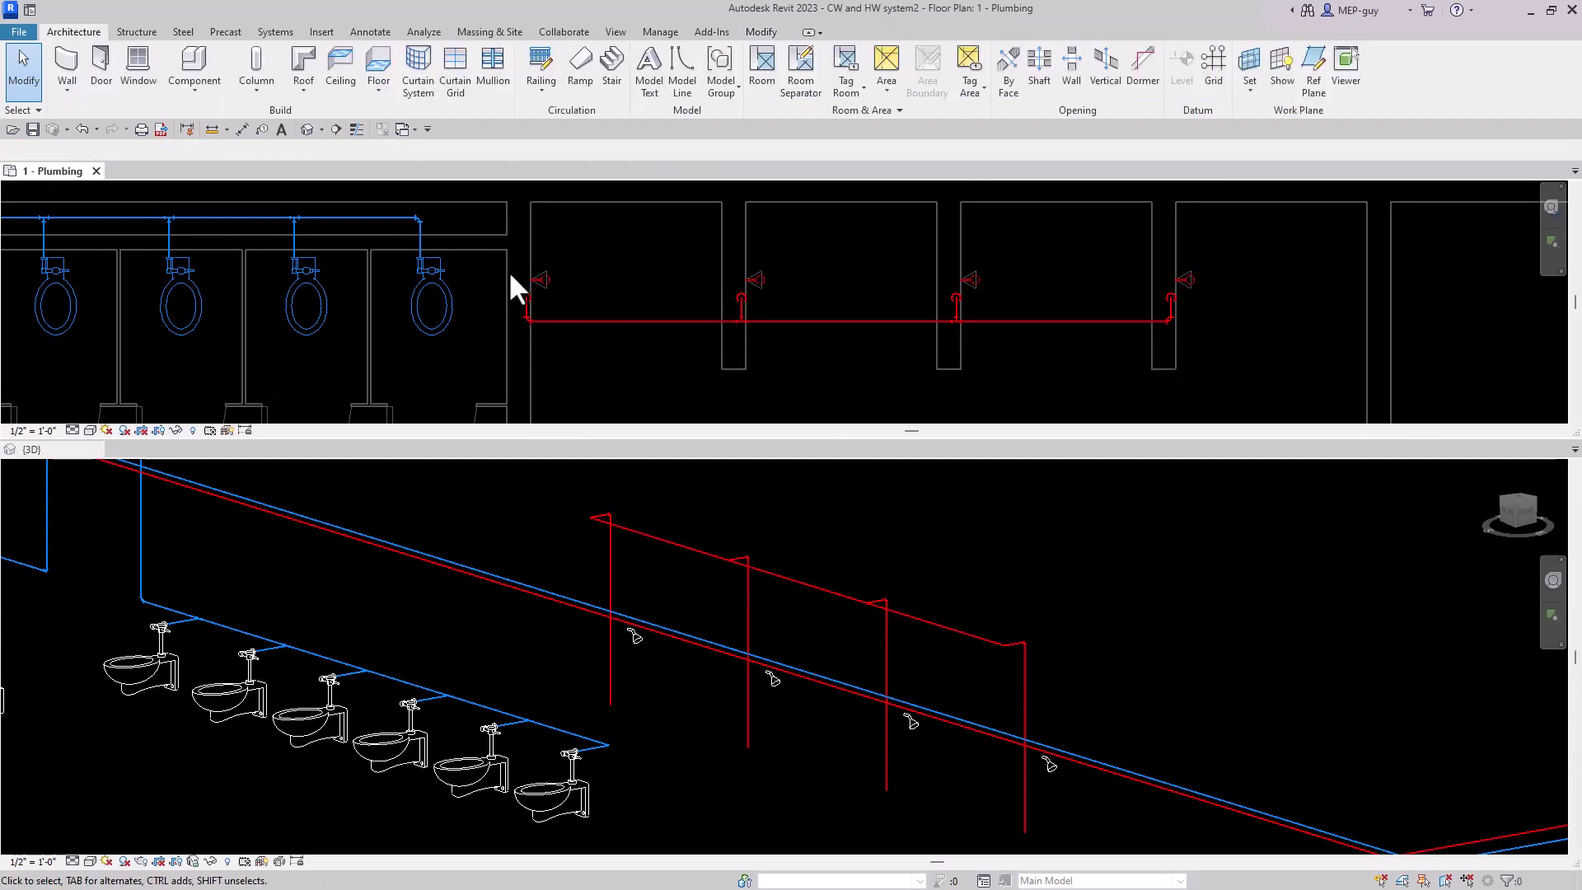
# Create a Domestic Cold Water piping system for the four showers, choosing Connector 5 for the fixtures.
pyautogui.moveTo(509, 246); pyautogui.dragTo(902, 257)
pyautogui.moveTo(1236, 231); pyautogui.dragTo(529, 276)
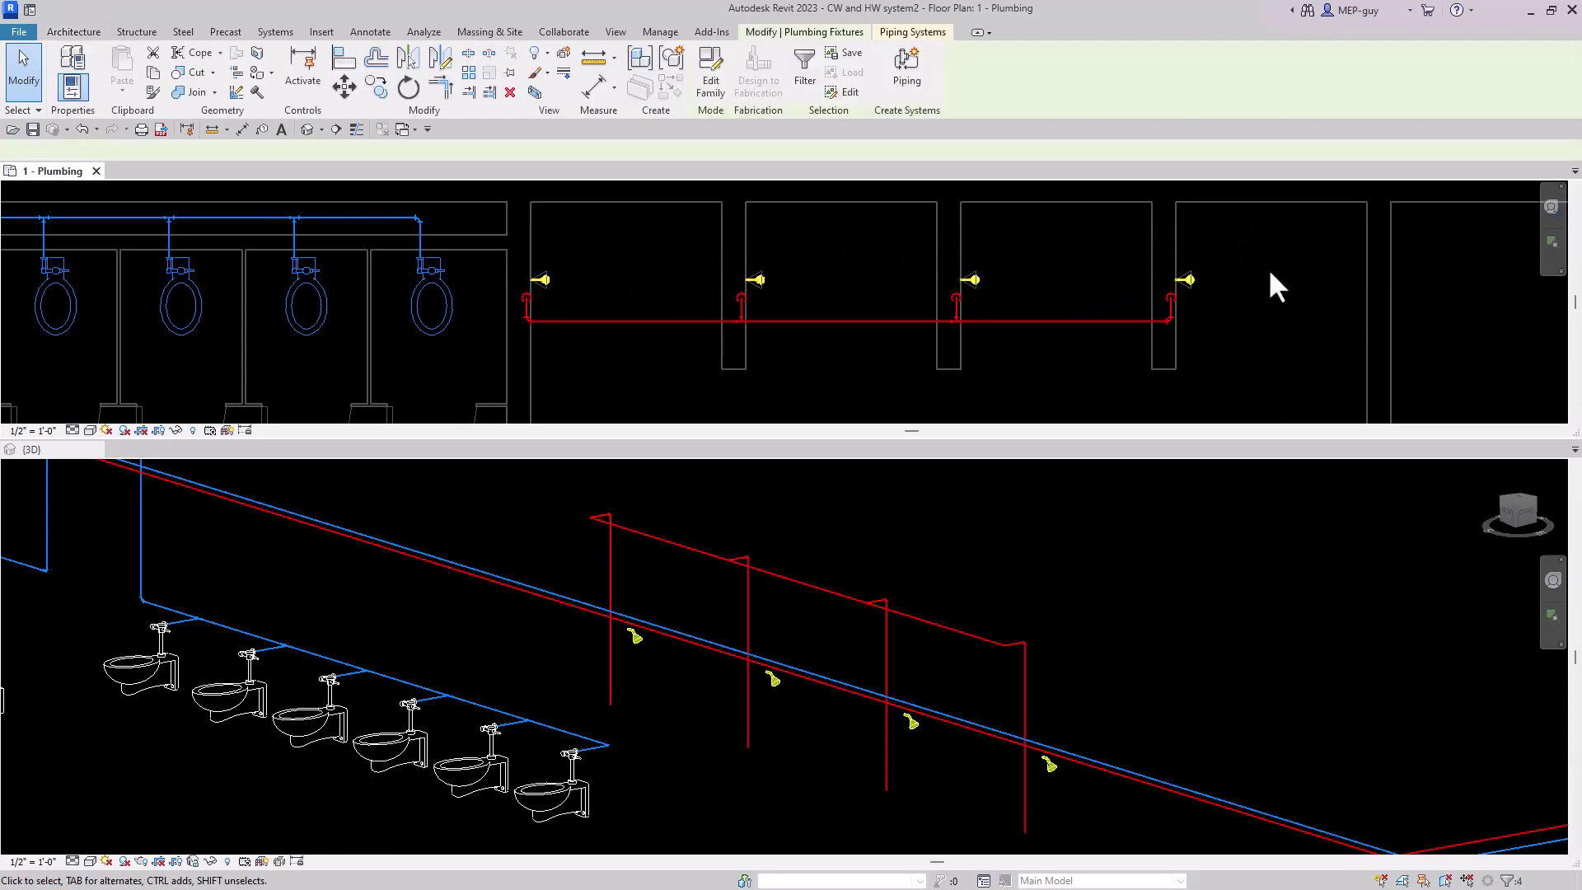
pyautogui.click(908, 69)
pyautogui.click(824, 418)
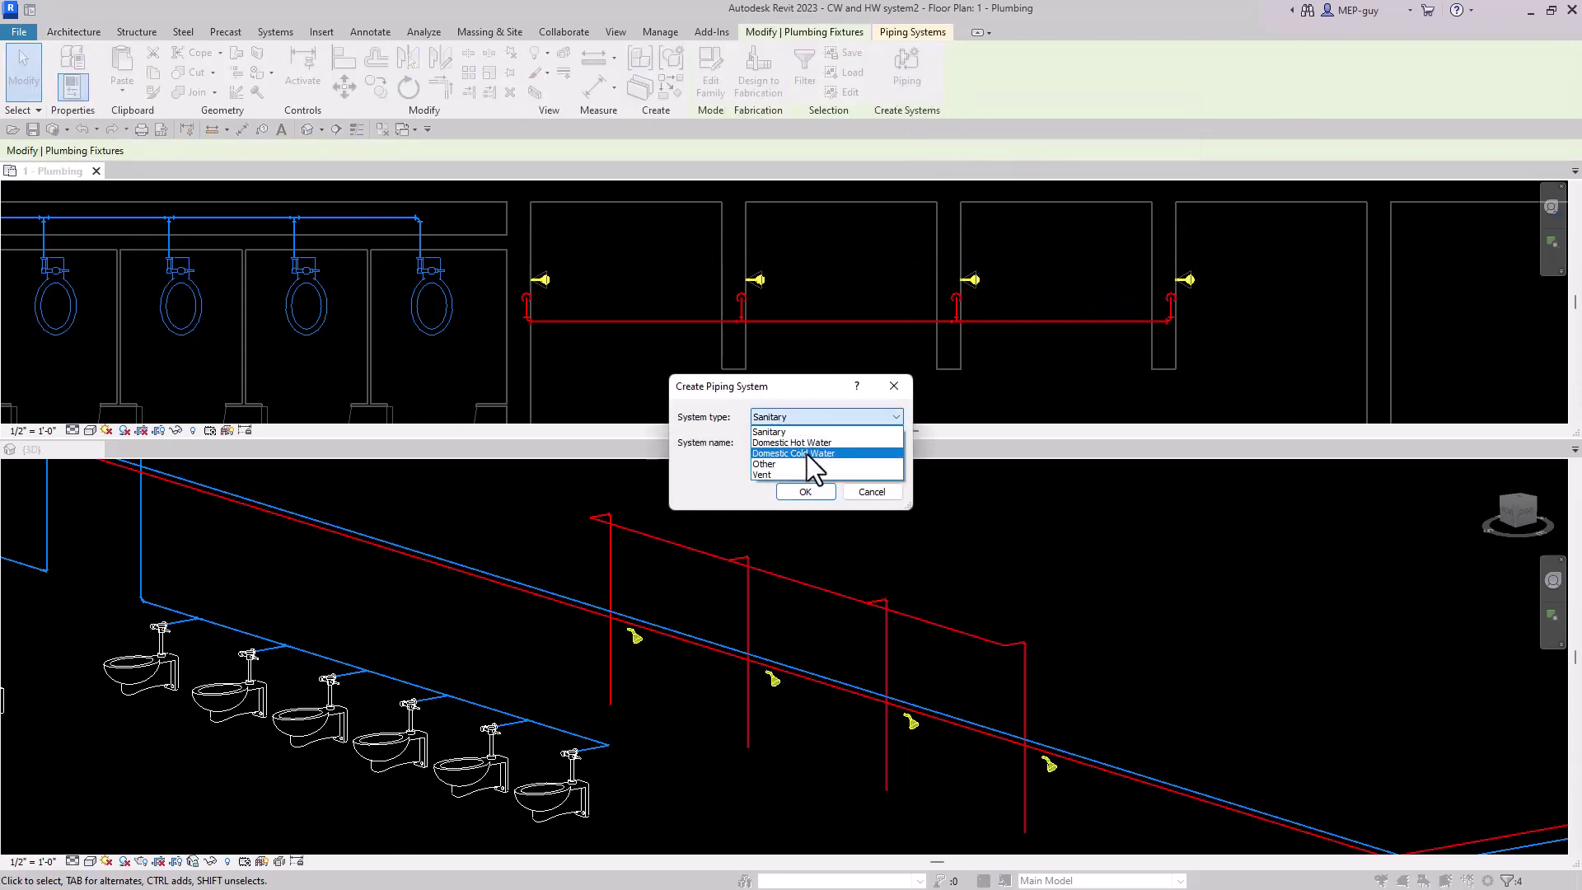
pyautogui.click(808, 454)
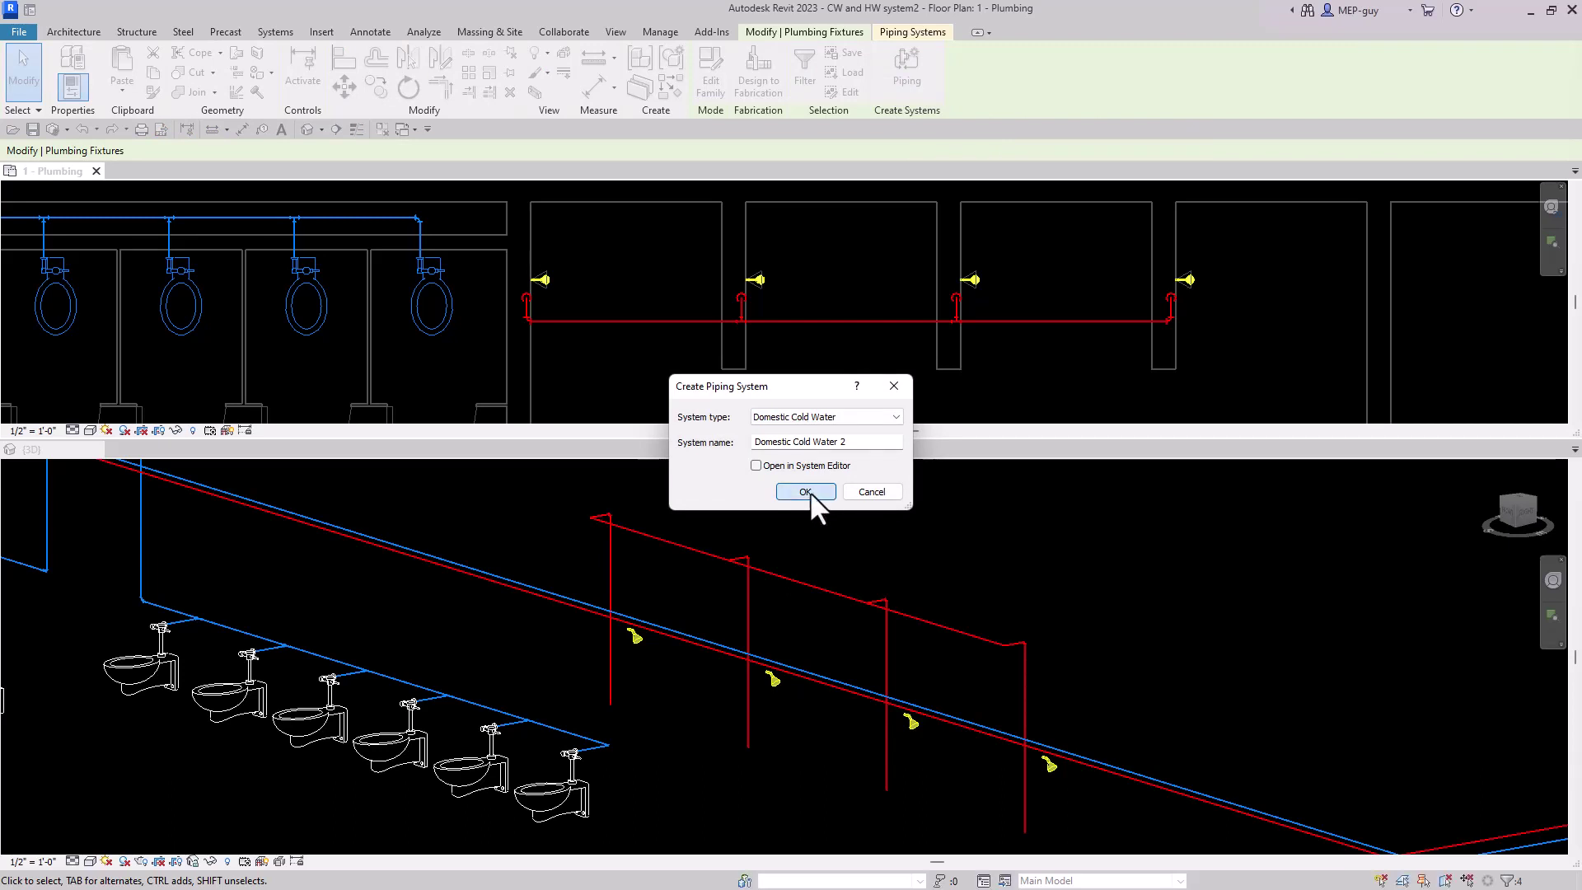
pyautogui.click(810, 493)
pyautogui.moveTo(697, 157); pyautogui.dragTo(383, 140)
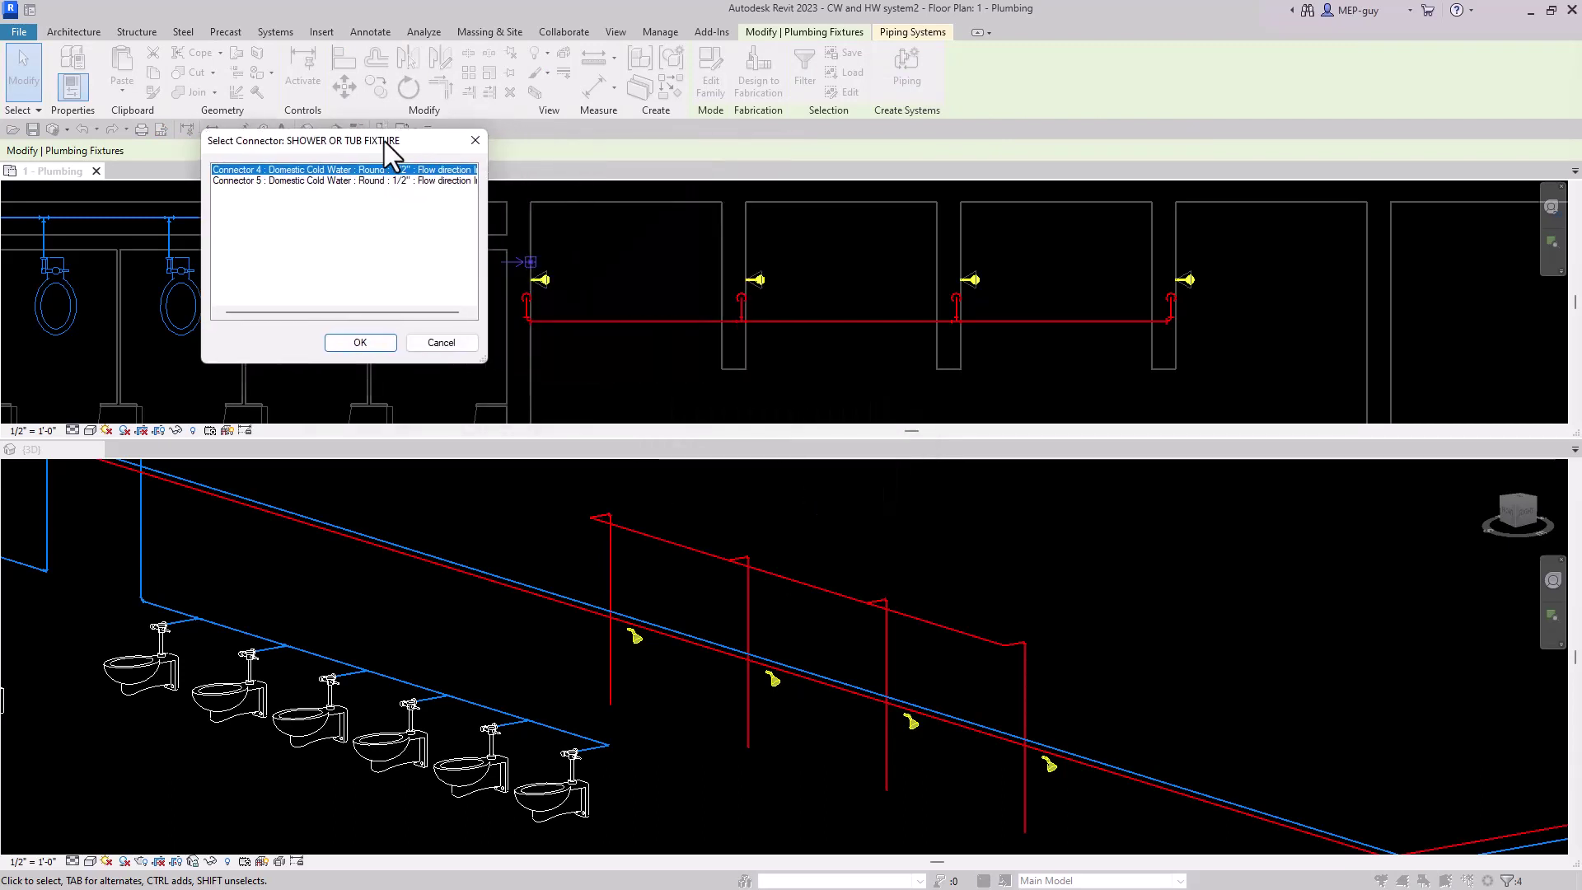
pyautogui.click(394, 181)
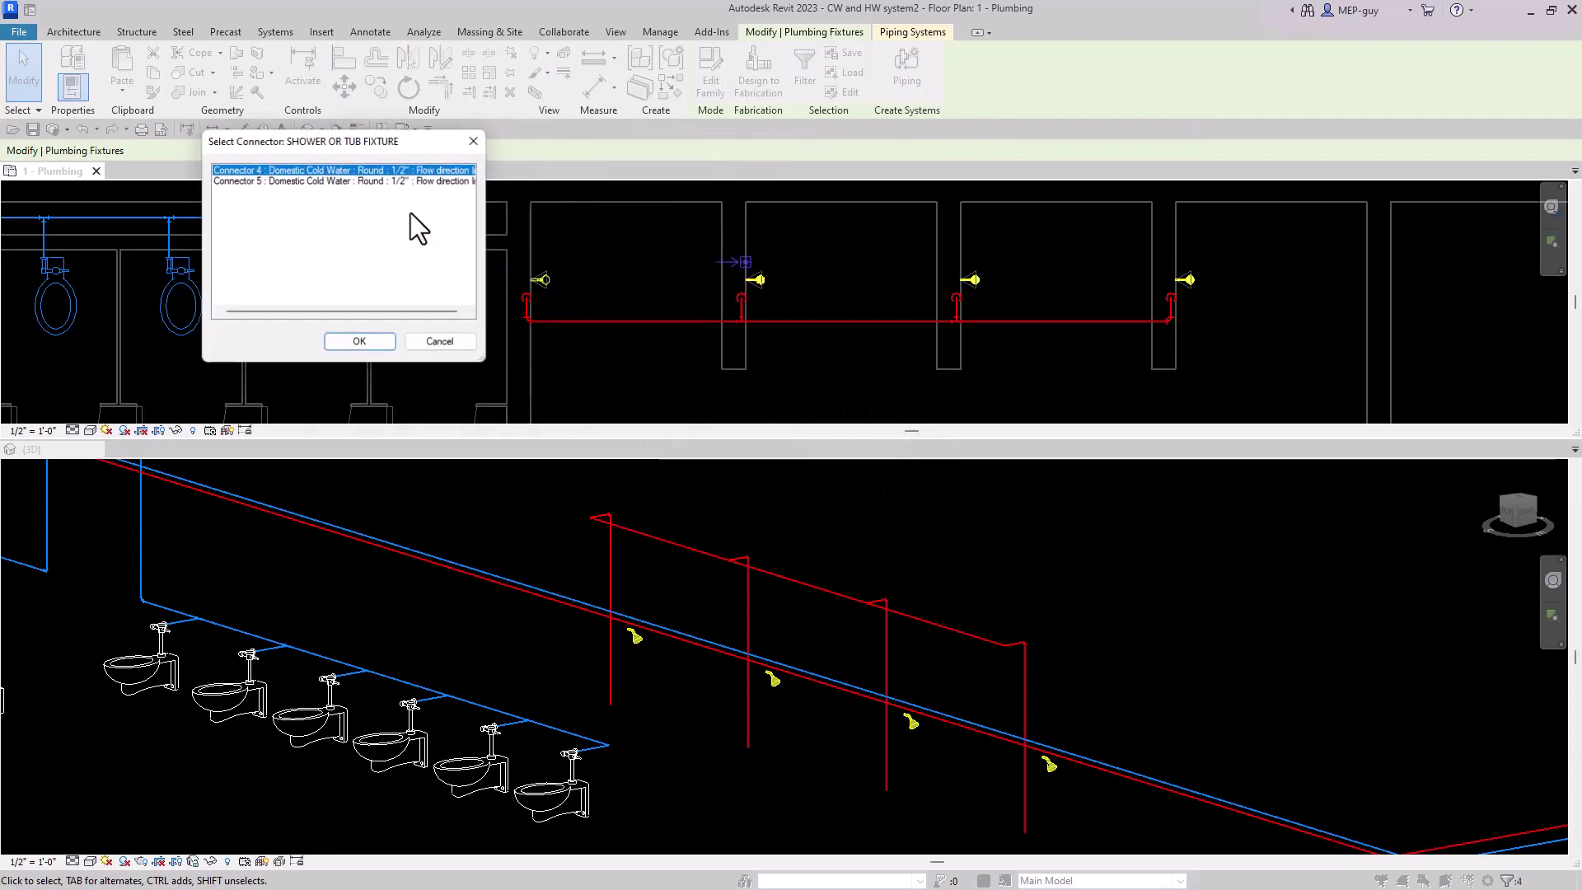
pyautogui.click(410, 181)
pyautogui.click(386, 345)
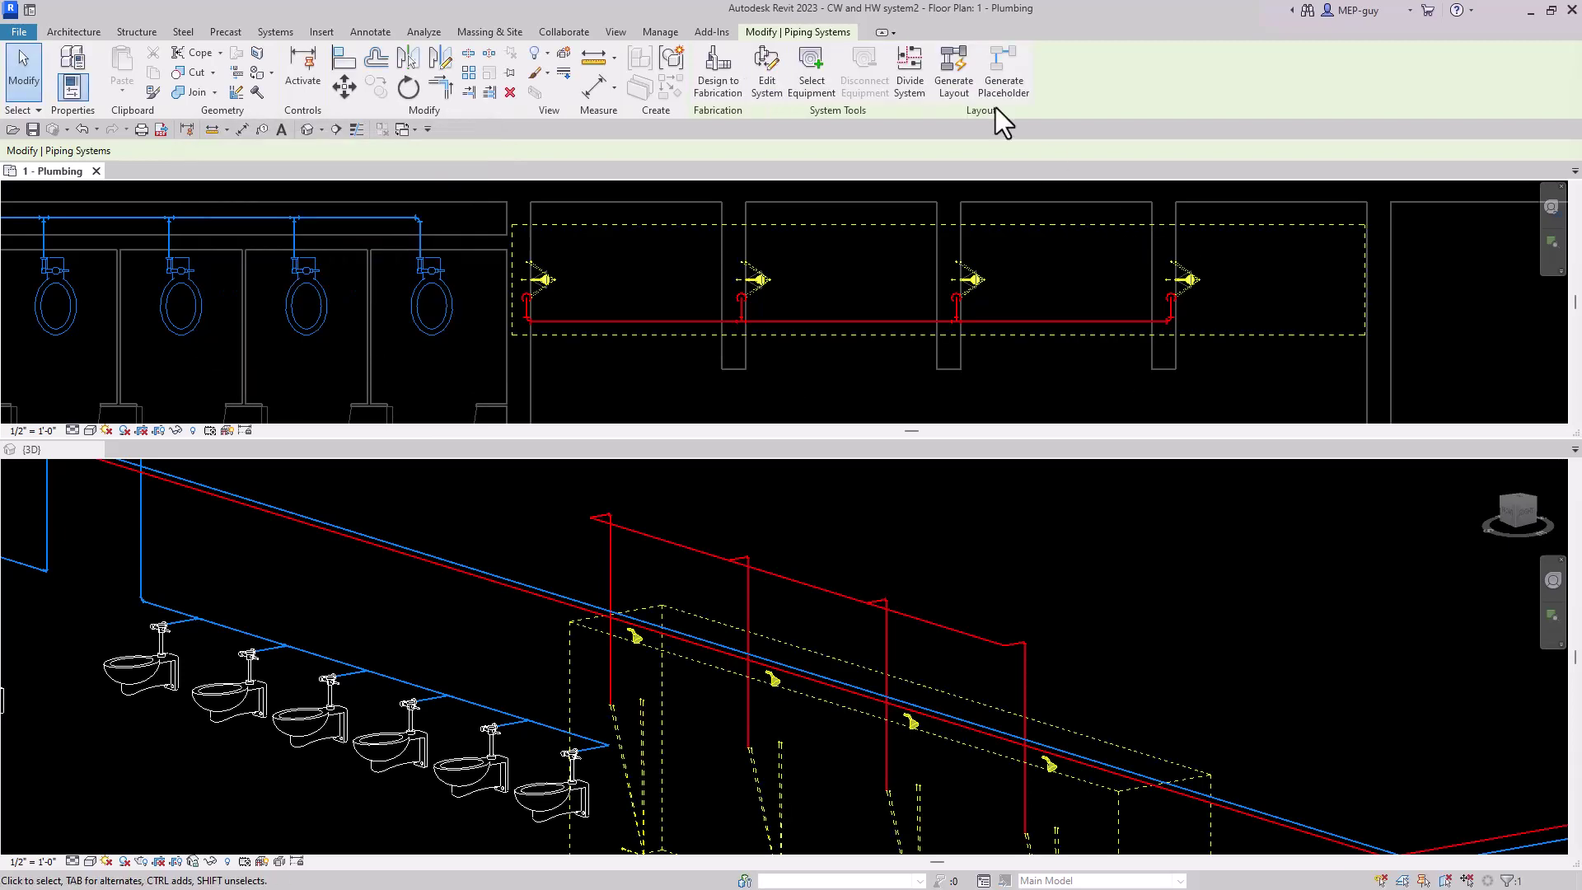
# Generate the showers' cold water pipe layout with main and branch offsets of 9' 2".
pyautogui.click(954, 72)
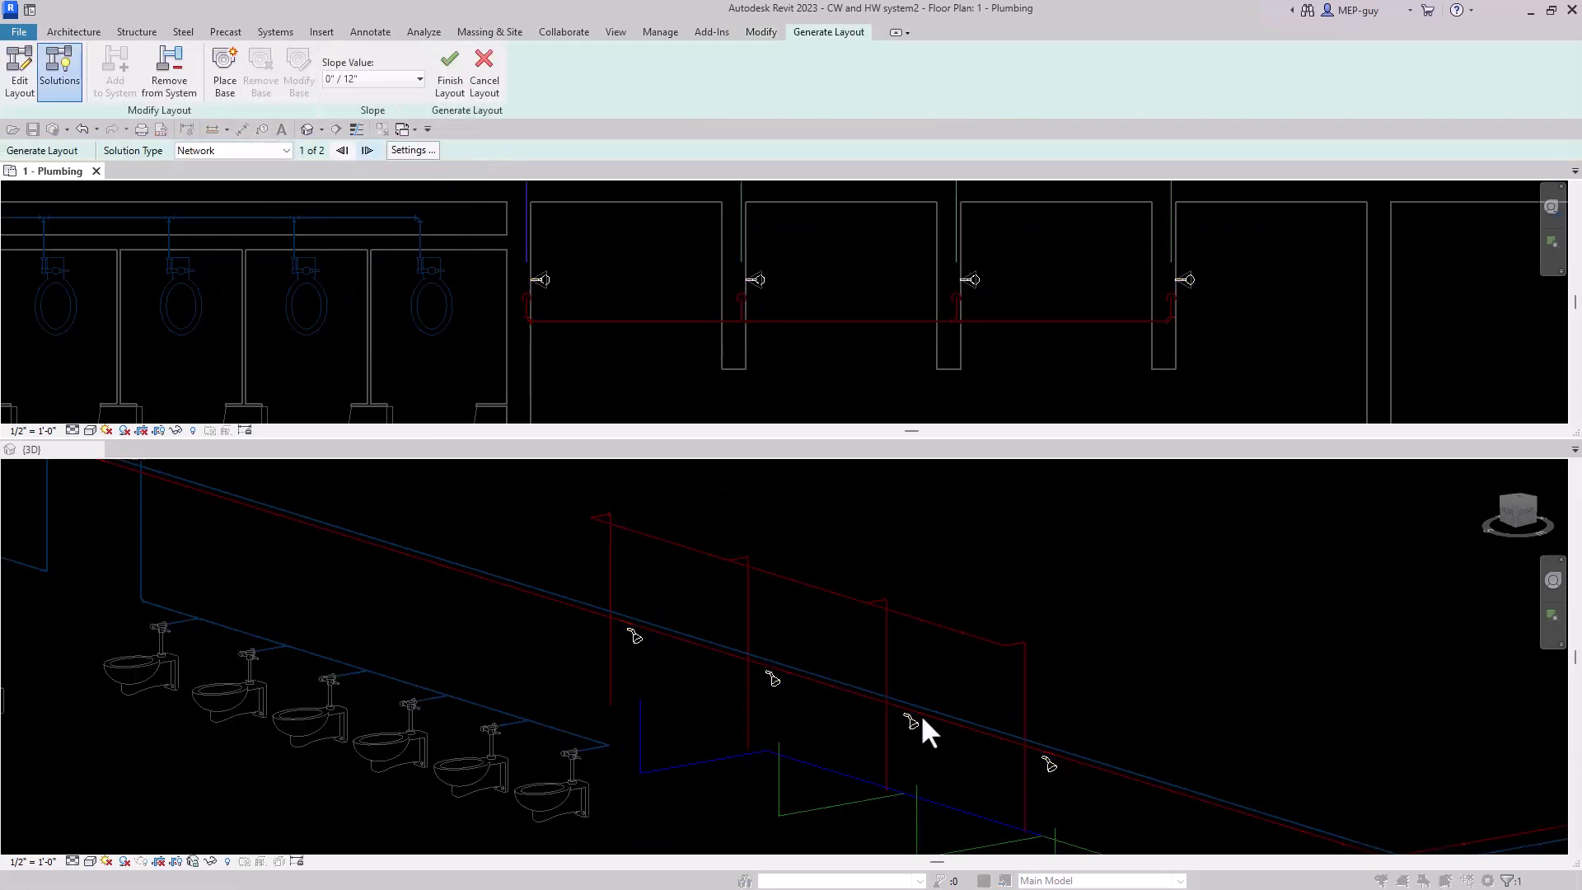
pyautogui.scroll(-2, 923, 718)
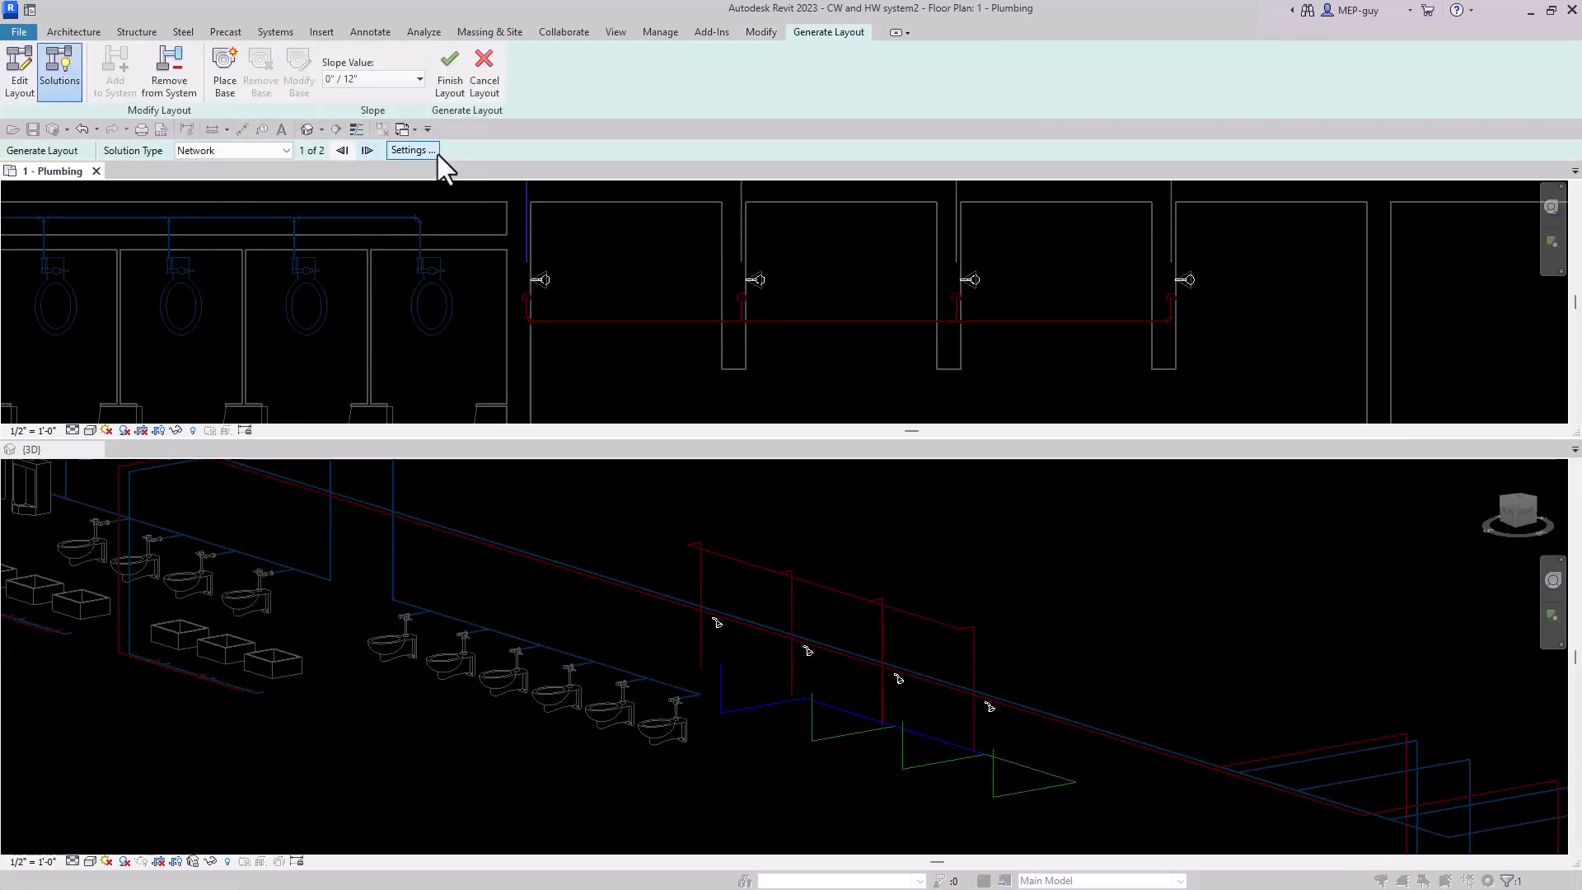
pyautogui.click(412, 150)
pyautogui.click(1271, 288)
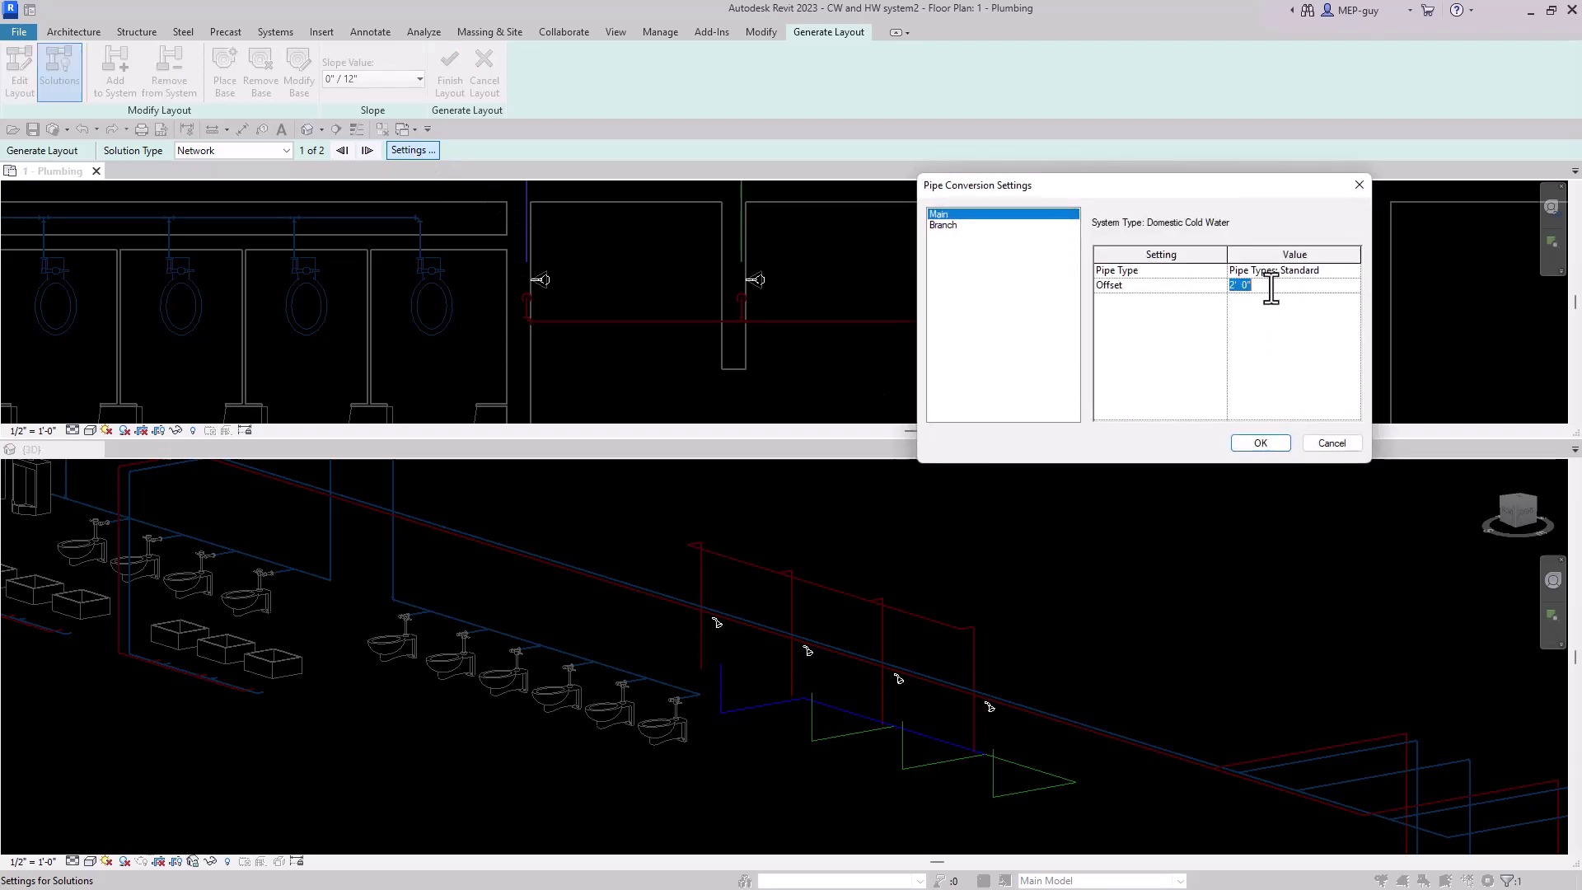
pyautogui.write('9 2')
pyautogui.click(944, 225)
pyautogui.click(1272, 284)
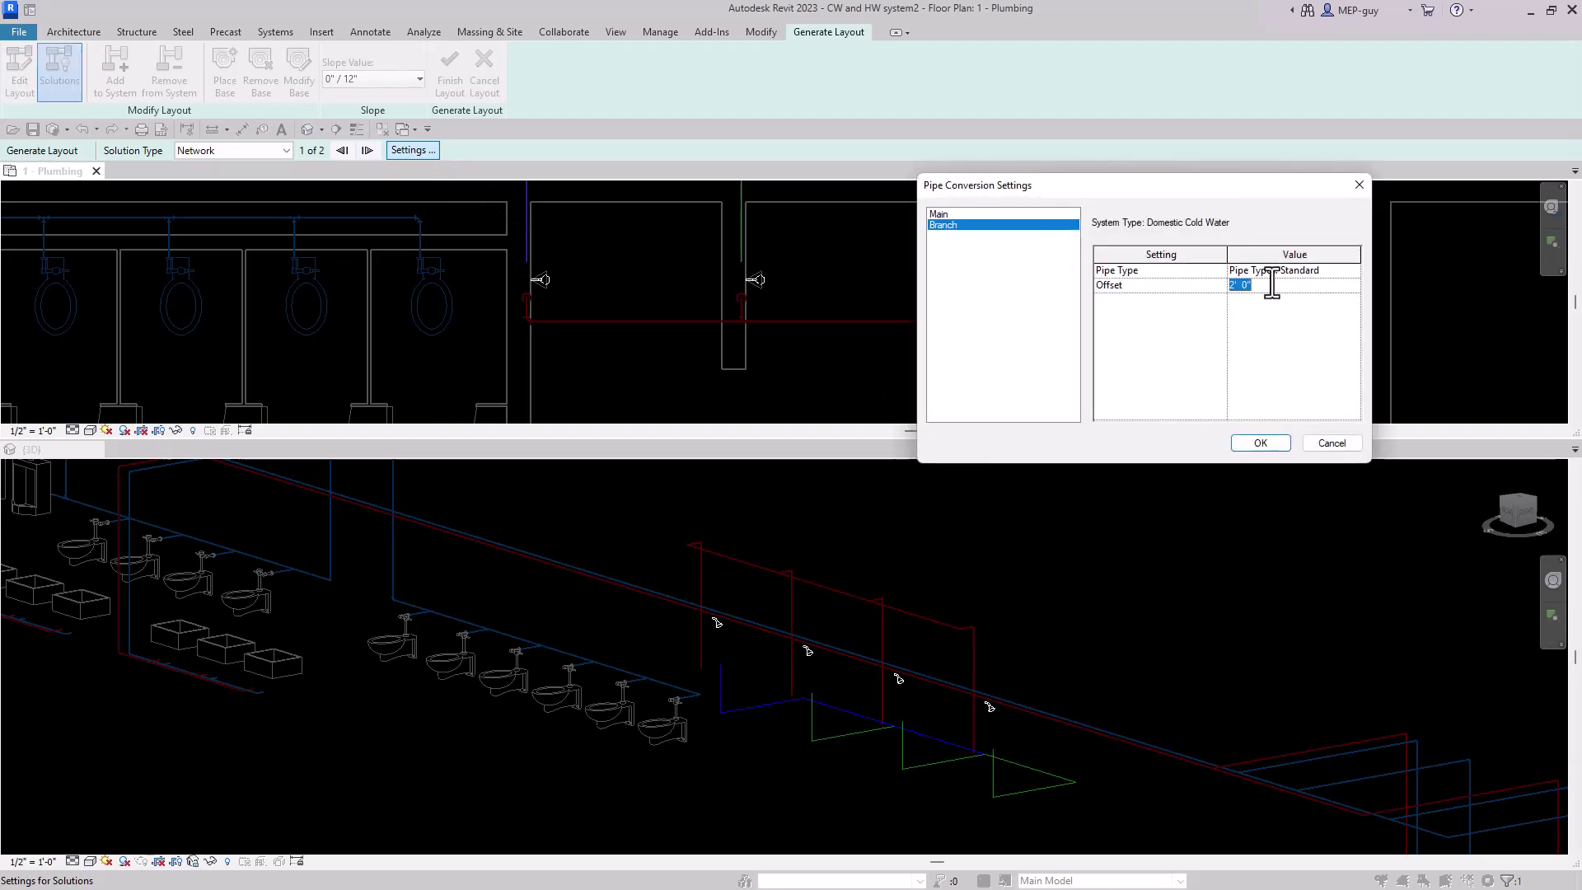
pyautogui.click(1260, 442)
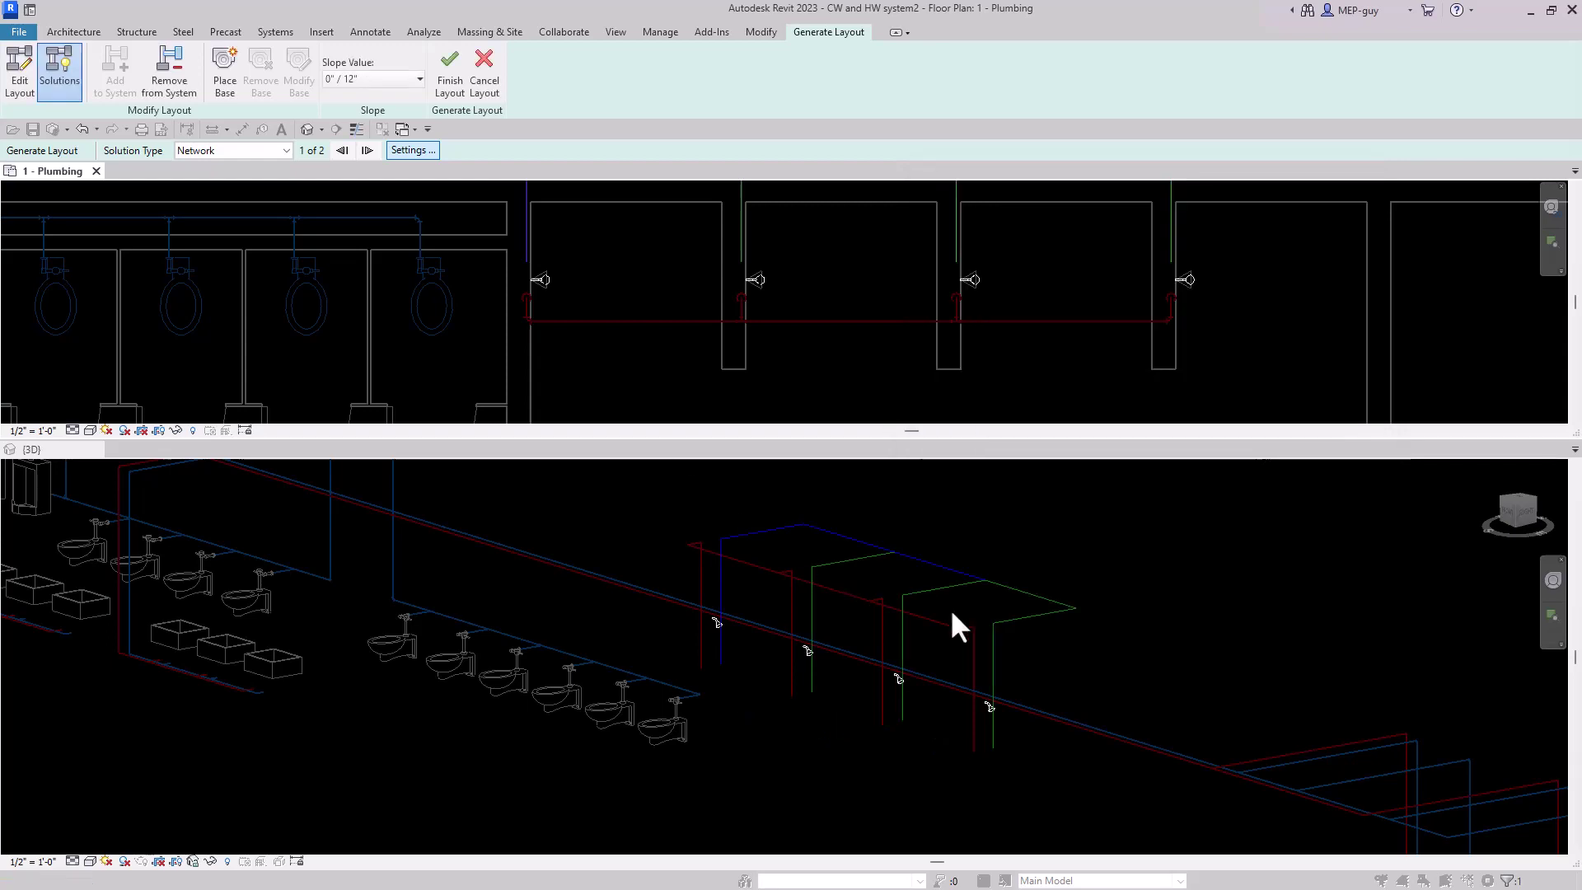
pyautogui.click(451, 72)
# Move the showers' horizontal cold water pipe closer to the shower risers in the plan.
pyautogui.scroll(-2, 894, 334)
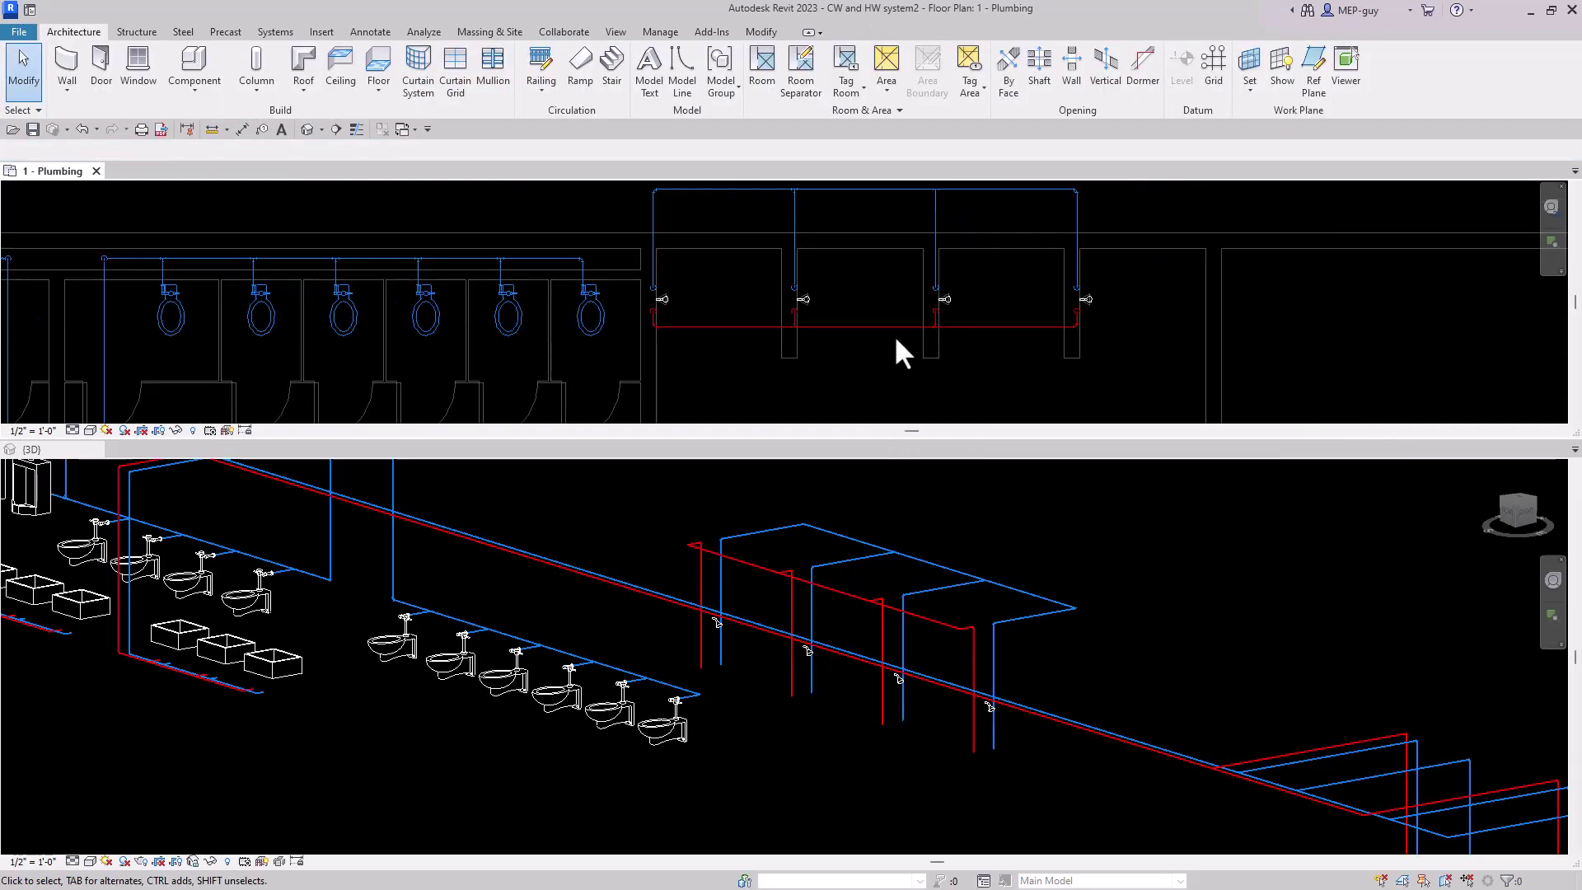
pyautogui.click(878, 189)
pyautogui.moveTo(880, 190); pyautogui.dragTo(876, 252)
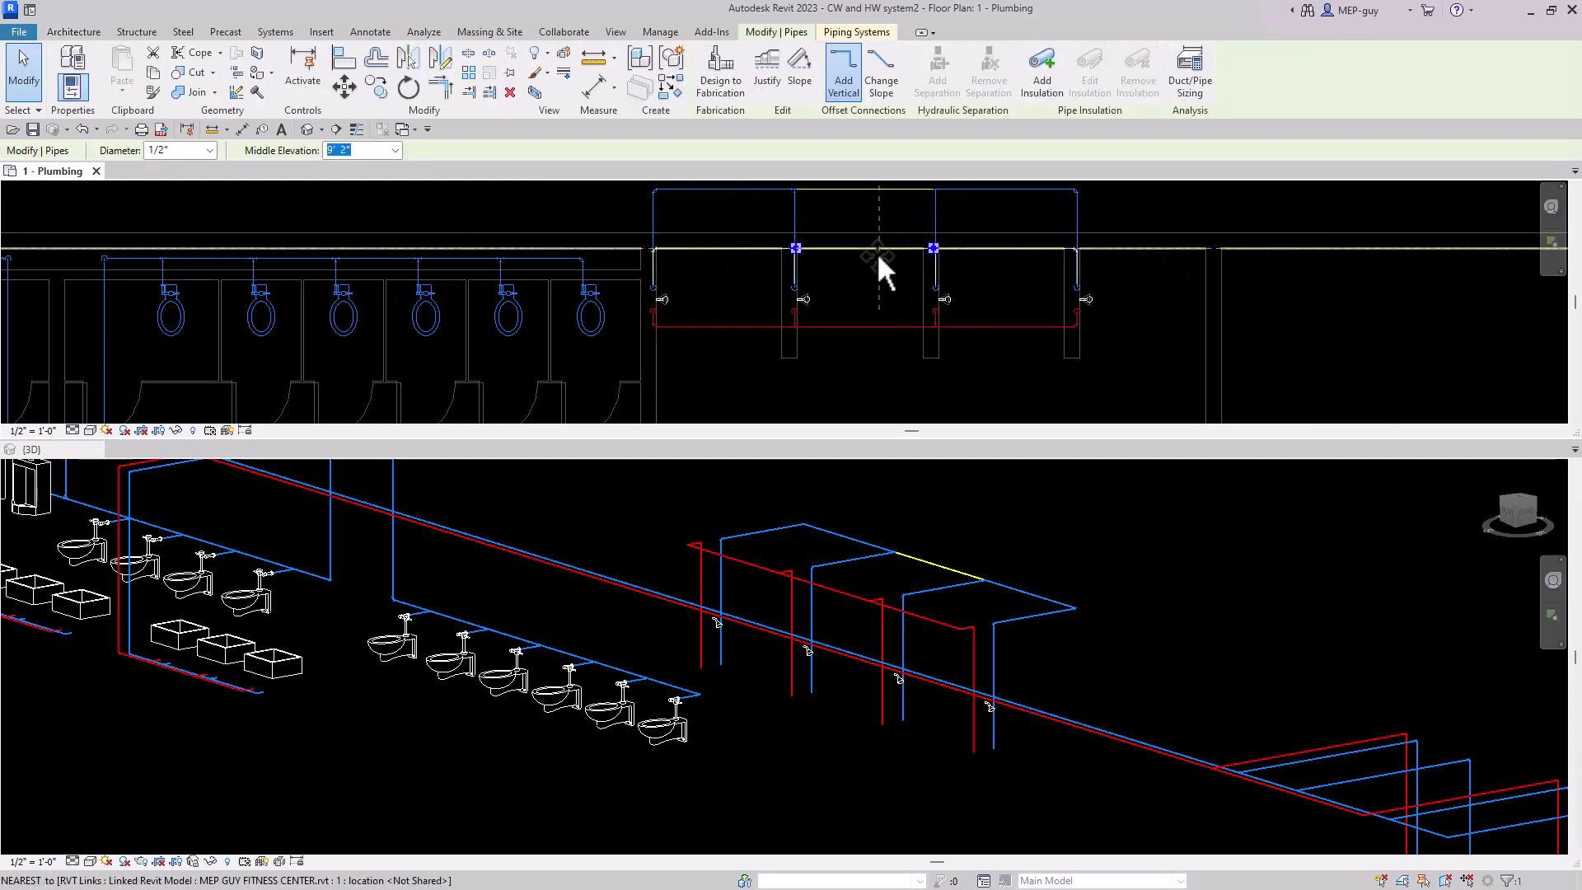
pyautogui.scroll(4, 876, 257)
pyautogui.press('Escape')
pyautogui.click(862, 403)
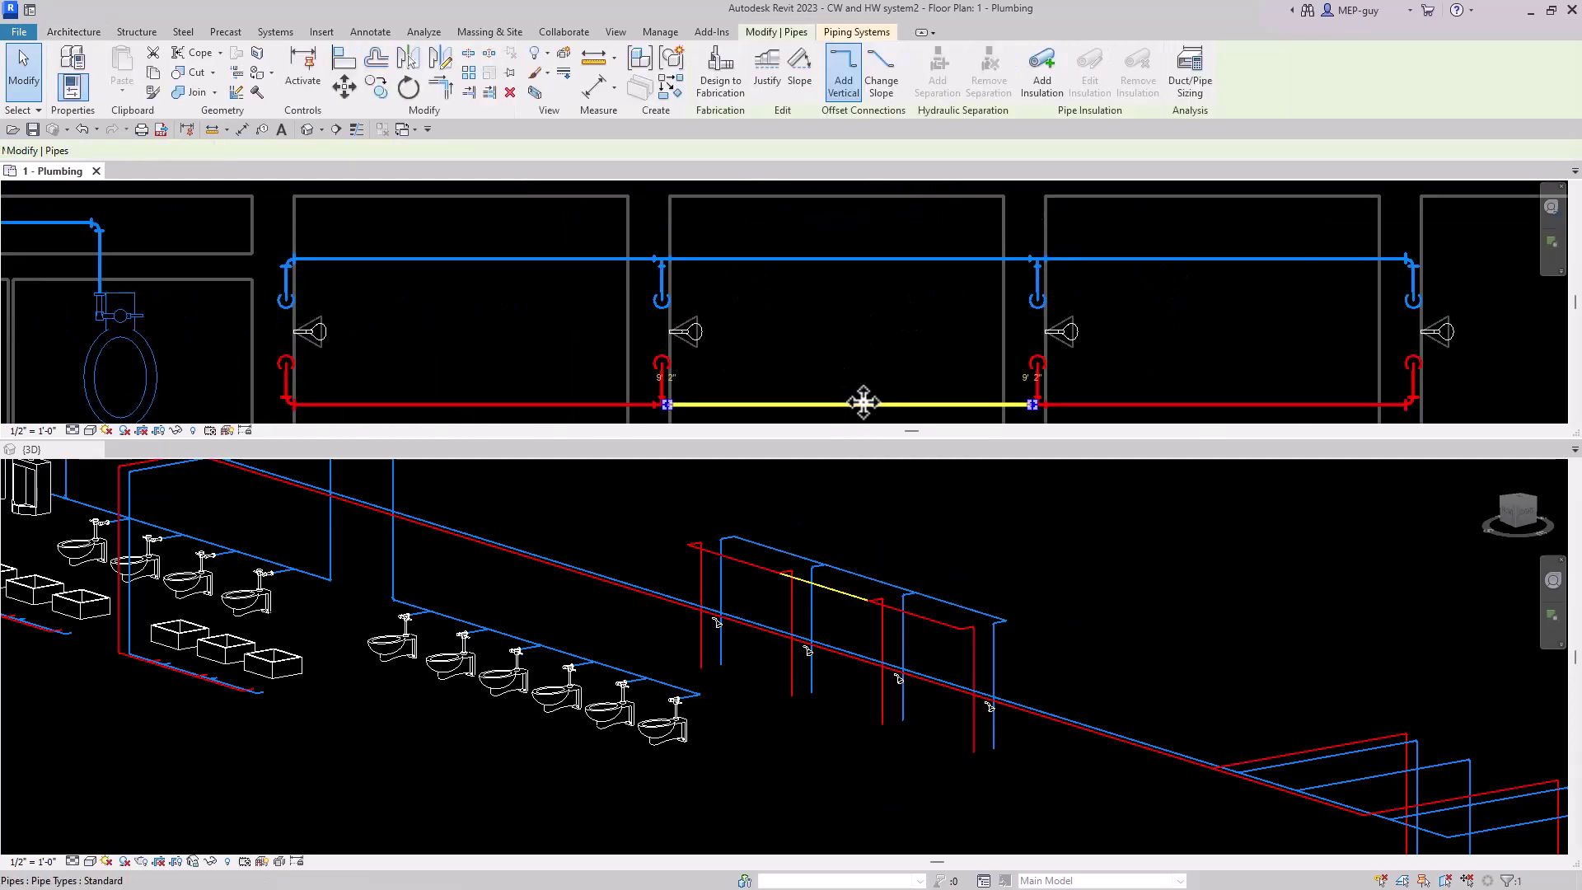
pyautogui.press('Escape')
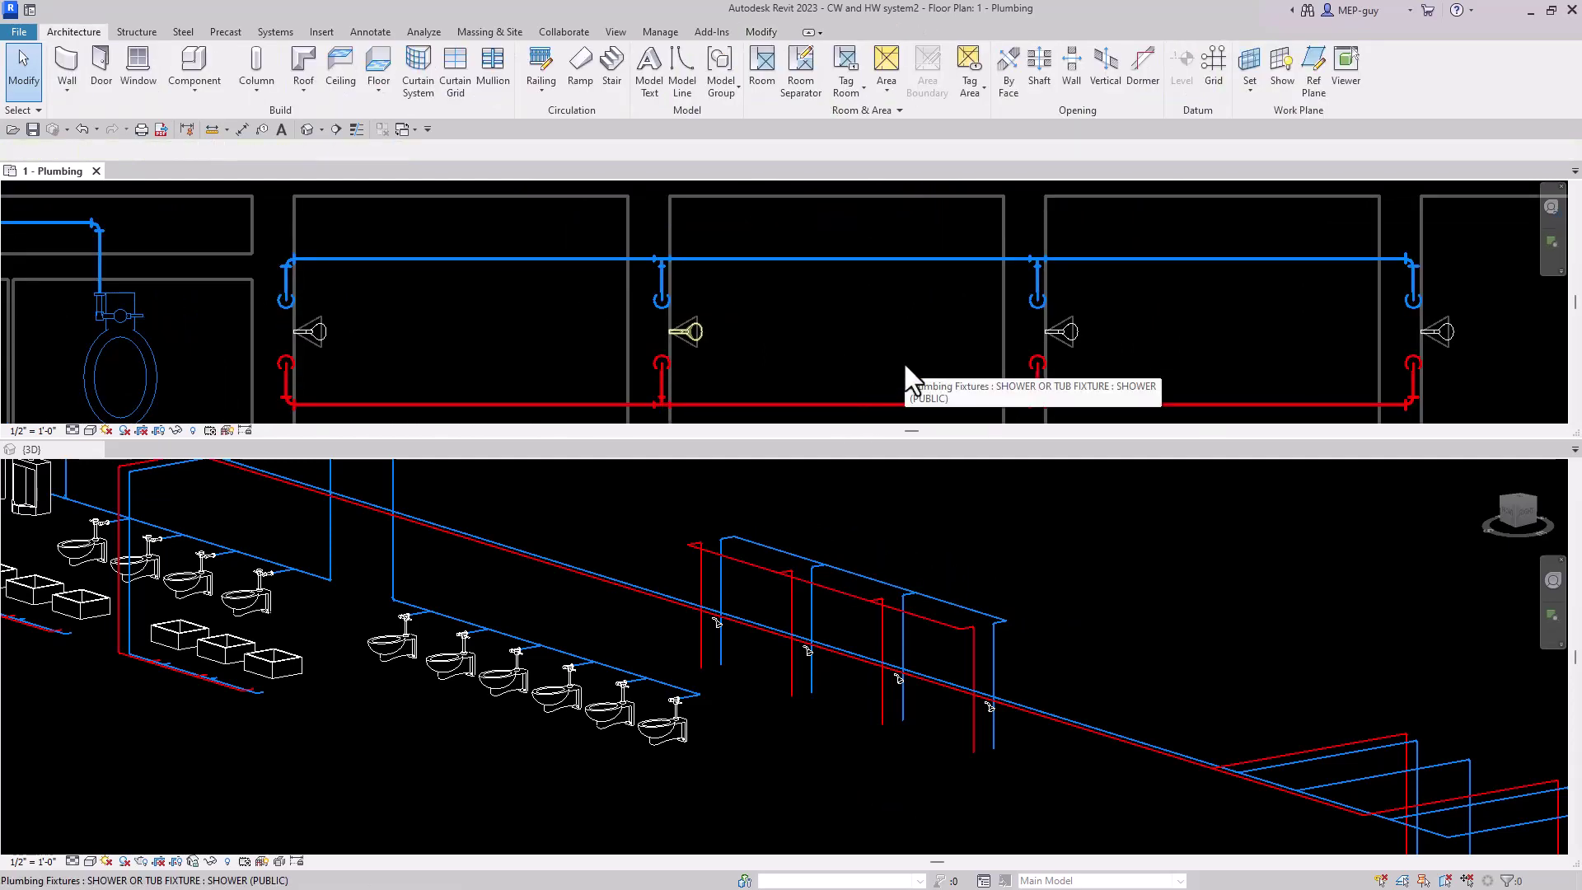
pyautogui.scroll(-2, 867, 334)
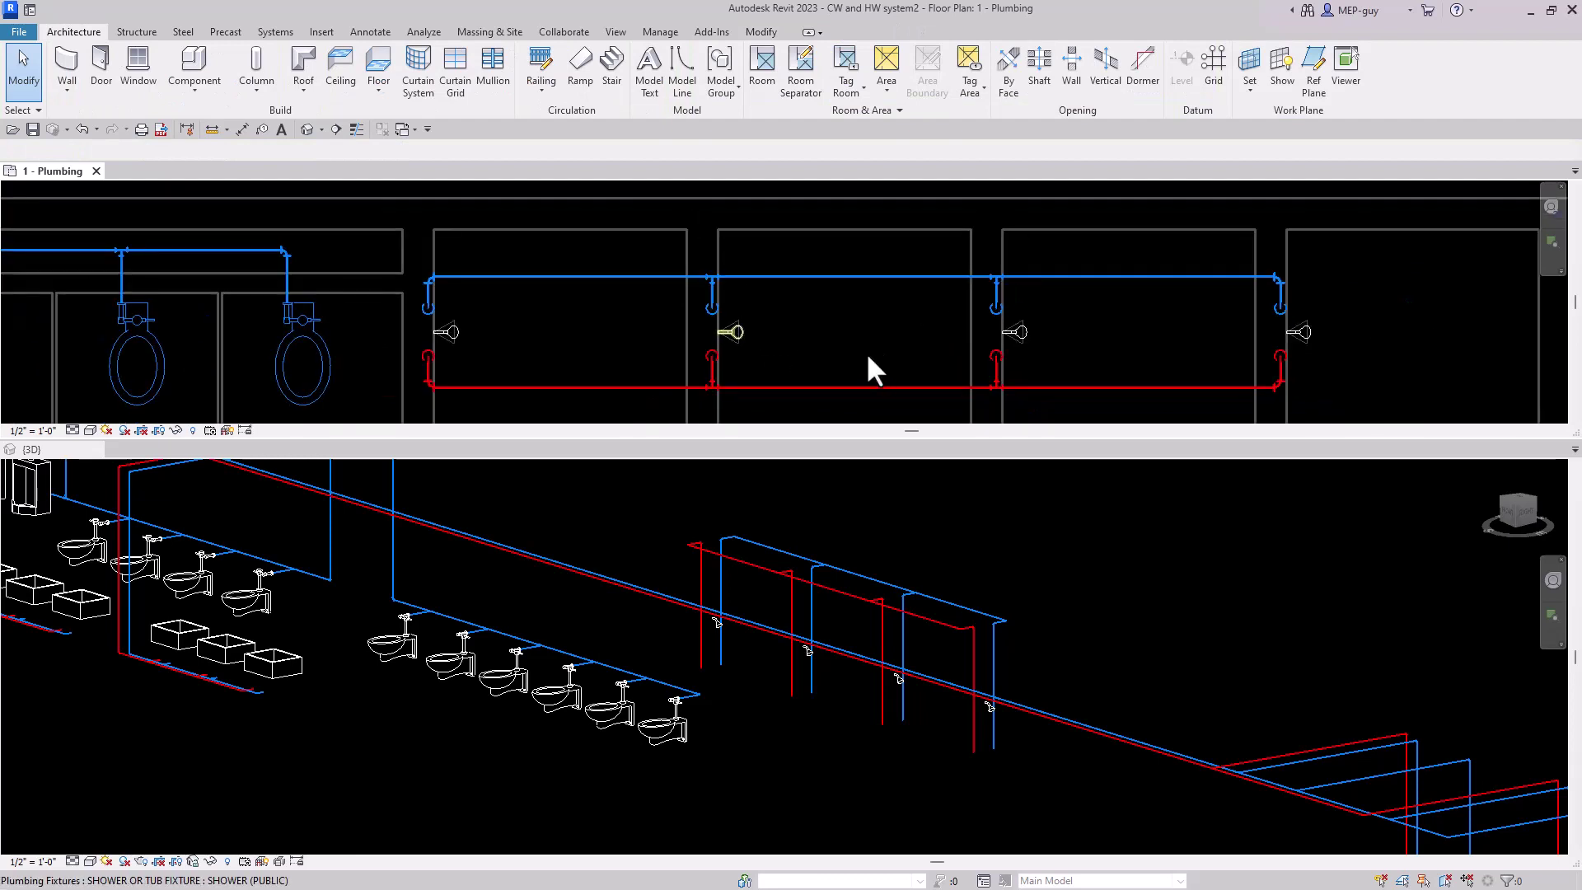
# Delete the end elbows of the horizontal cold and hot water pipes at the last shower in the plan.
pyautogui.moveTo(867, 353); pyautogui.dragTo(751, 290, button='middle')
pyautogui.scroll(-2, 1129, 278)
pyautogui.moveTo(1200, 325); pyautogui.dragTo(1250, 332, button='middle')
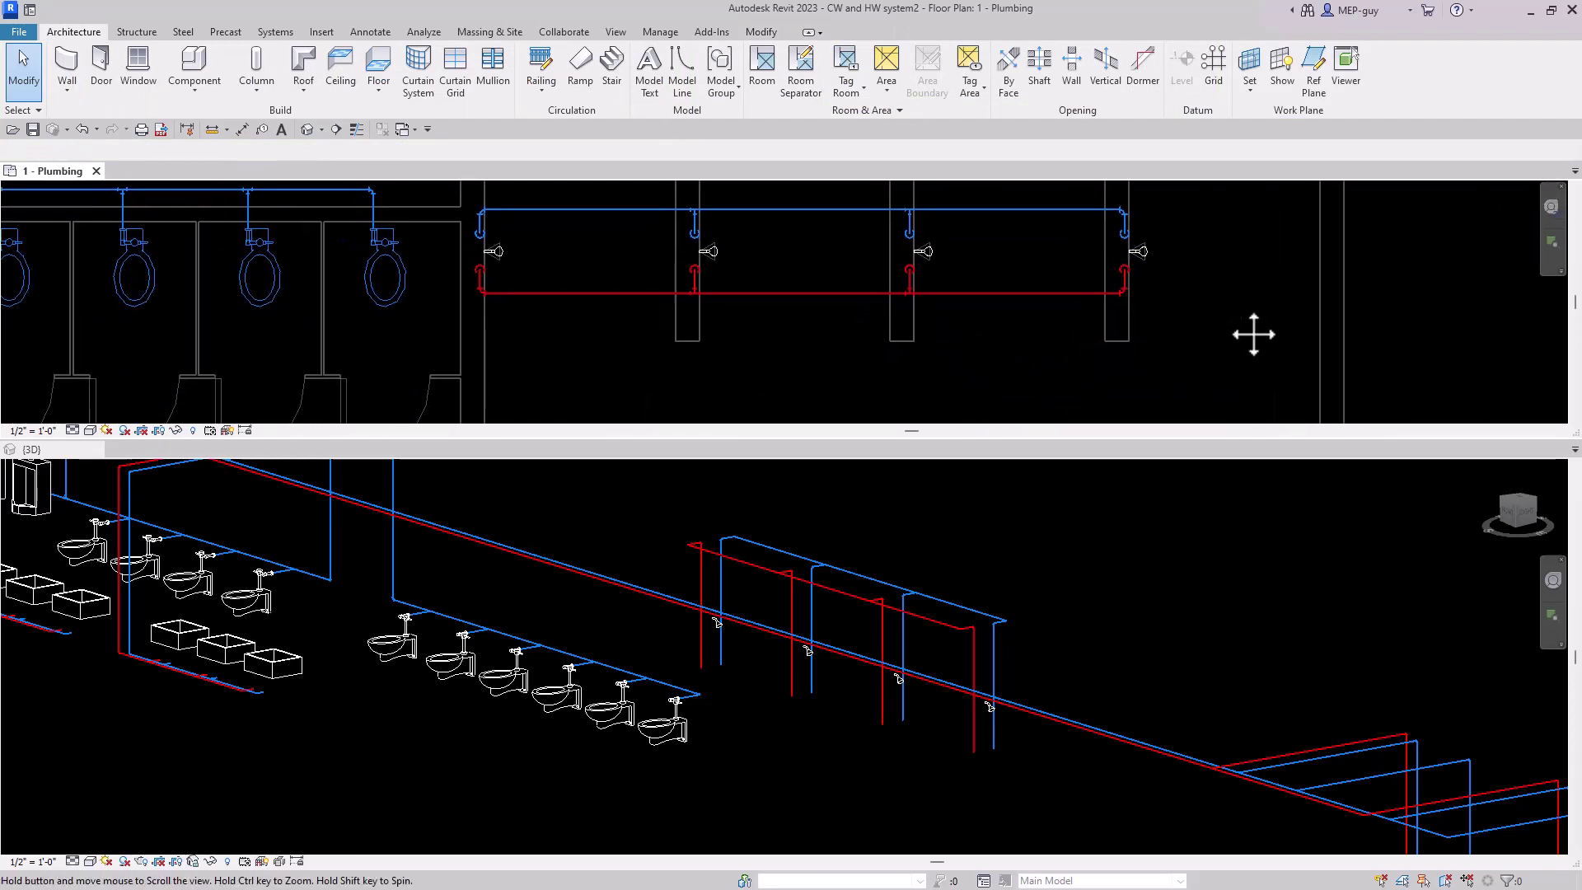
pyautogui.scroll(-1, 1148, 311)
pyautogui.scroll(-1, 1191, 313)
pyautogui.moveTo(1180, 295); pyautogui.dragTo(1121, 397, button='middle')
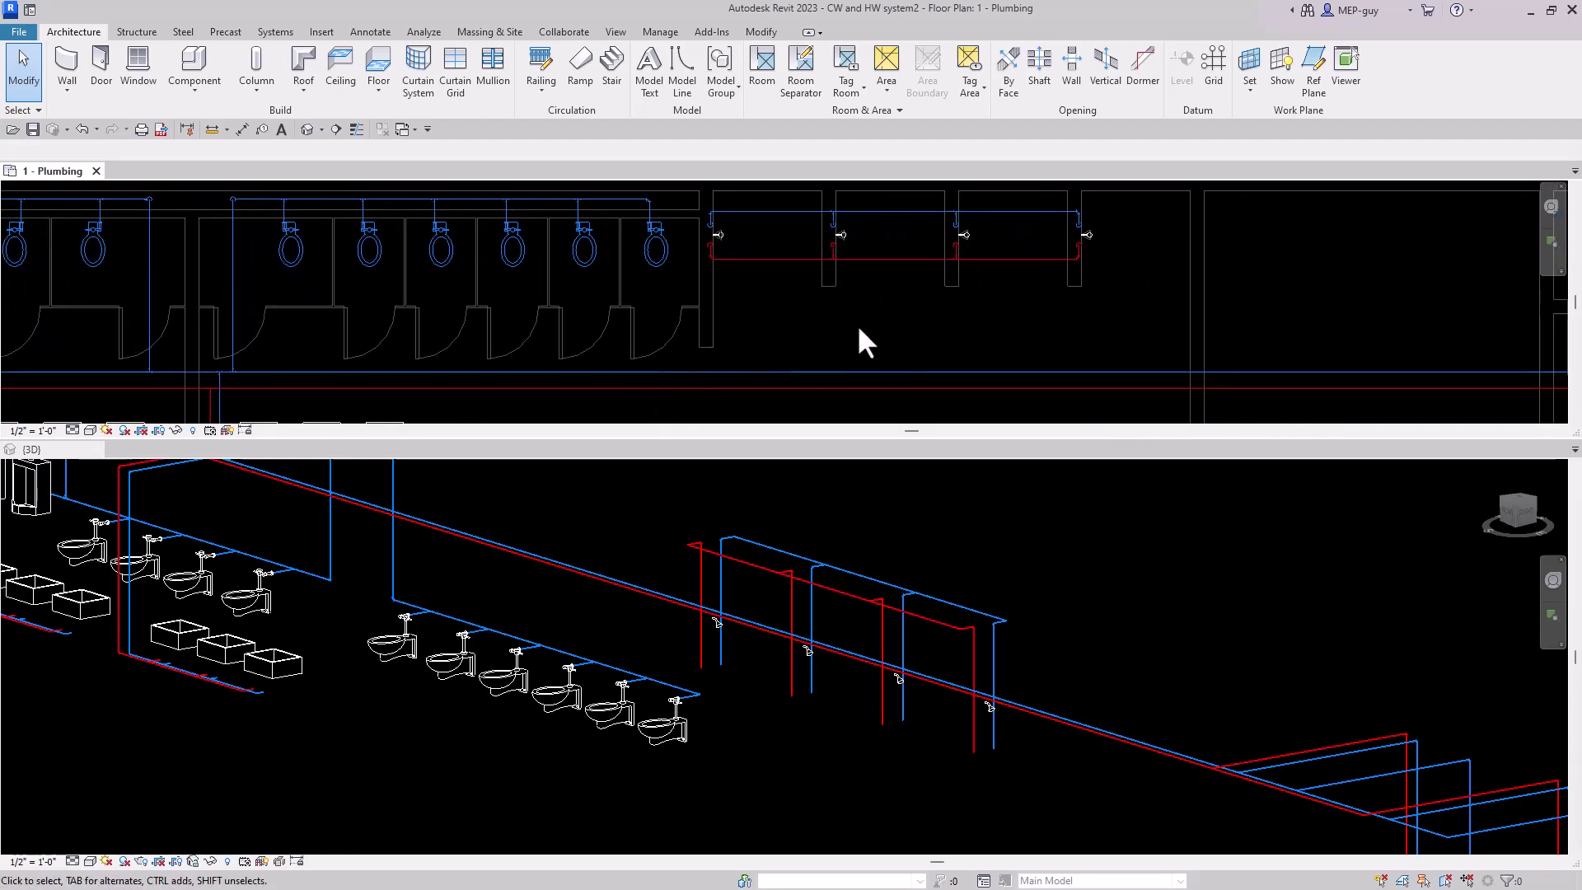
pyautogui.scroll(3, 956, 229)
pyautogui.scroll(2, 956, 228)
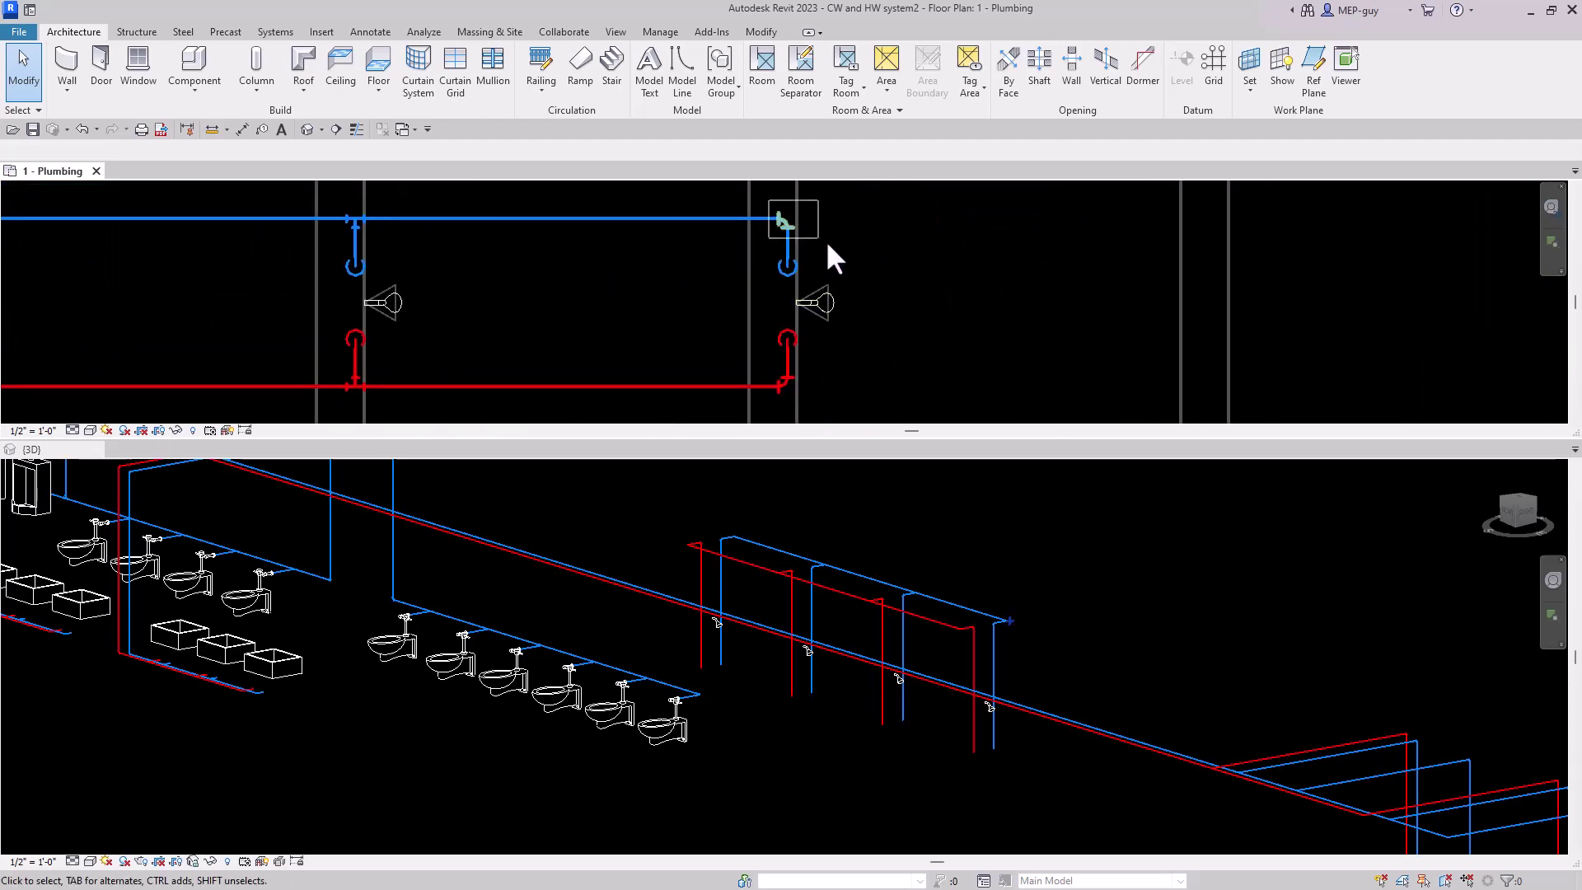
pyautogui.click(827, 244)
pyautogui.press('Escape')
pyautogui.moveTo(834, 404); pyautogui.dragTo(837, 409)
pyautogui.press('Escape')
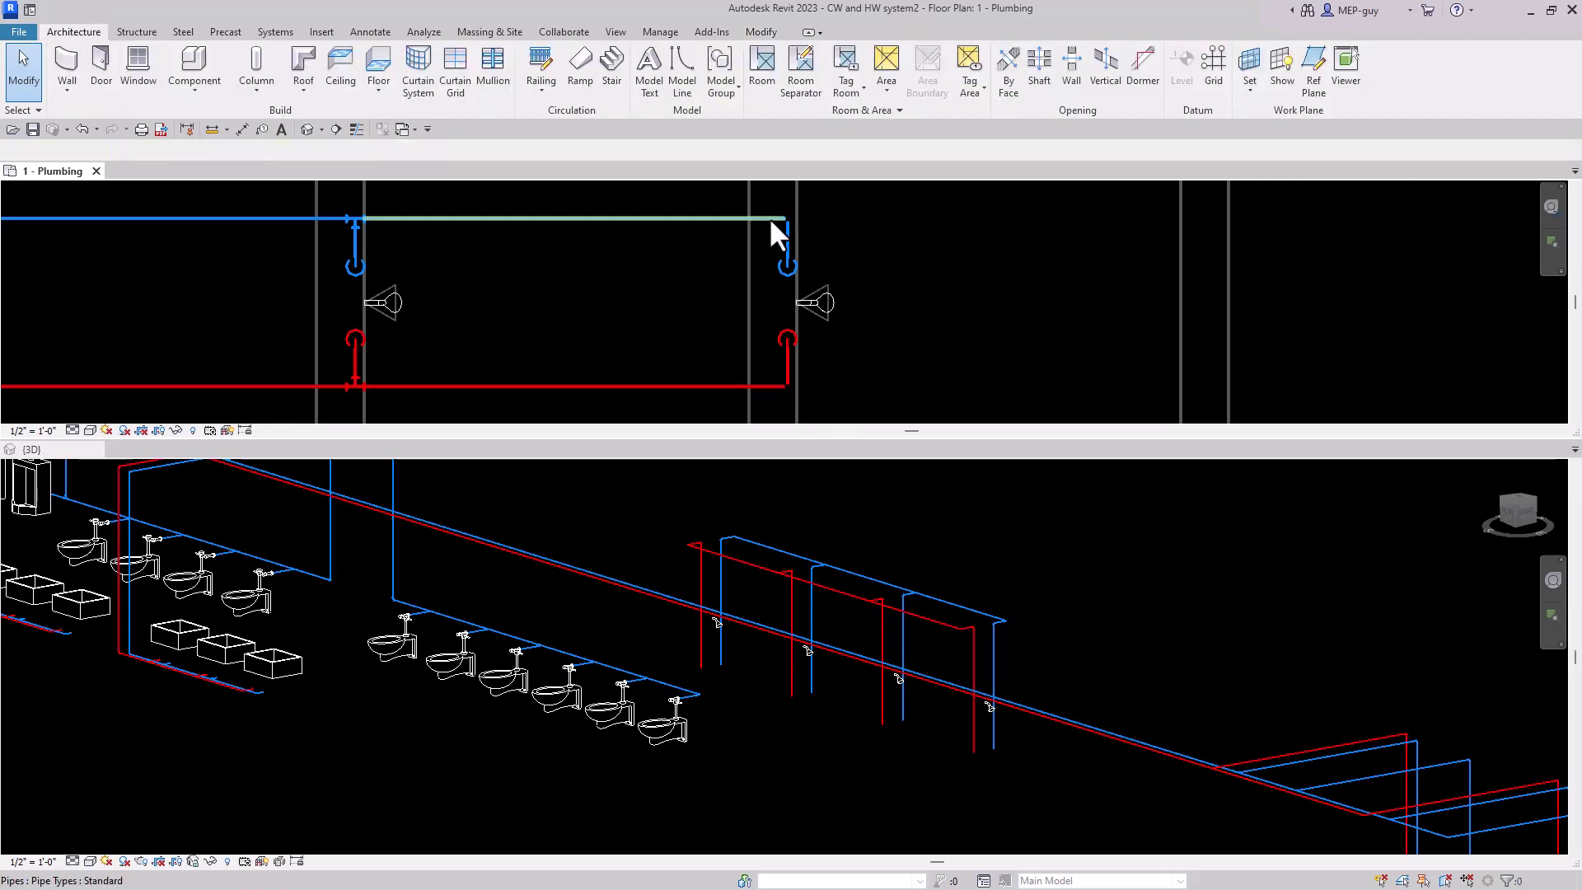
# Extend the end segment of the showers' cold water pipe past the last shower to a length of about 8' 11".
pyautogui.click(772, 218)
pyautogui.moveTo(783, 218); pyautogui.dragTo(1003, 218)
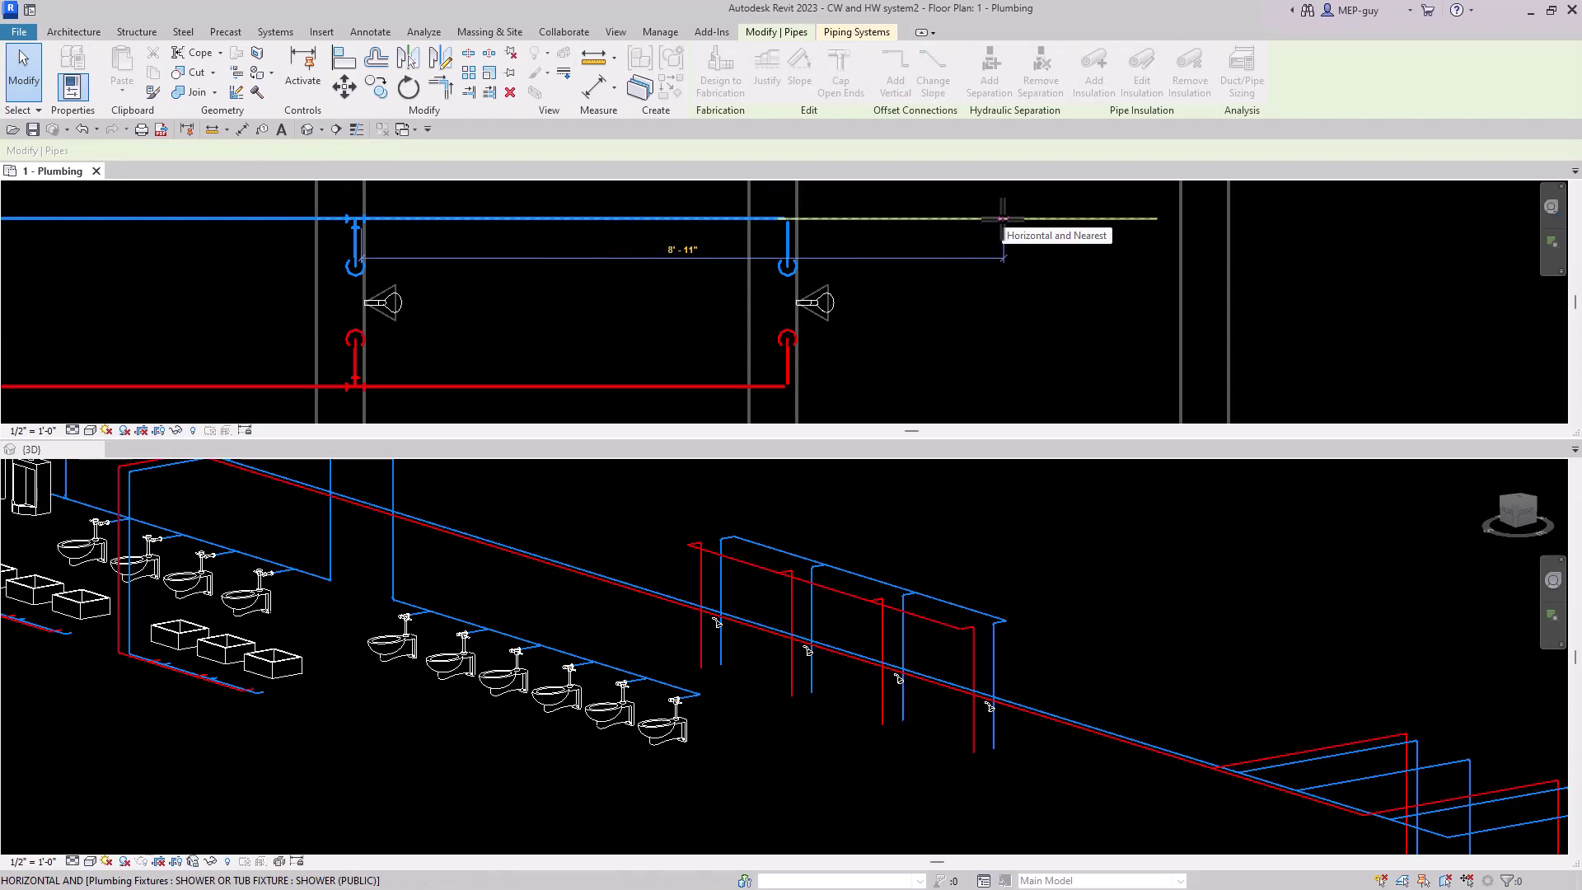
pyautogui.moveTo(1002, 219); pyautogui.dragTo(1005, 219)
pyautogui.scroll(-2, 946, 203)
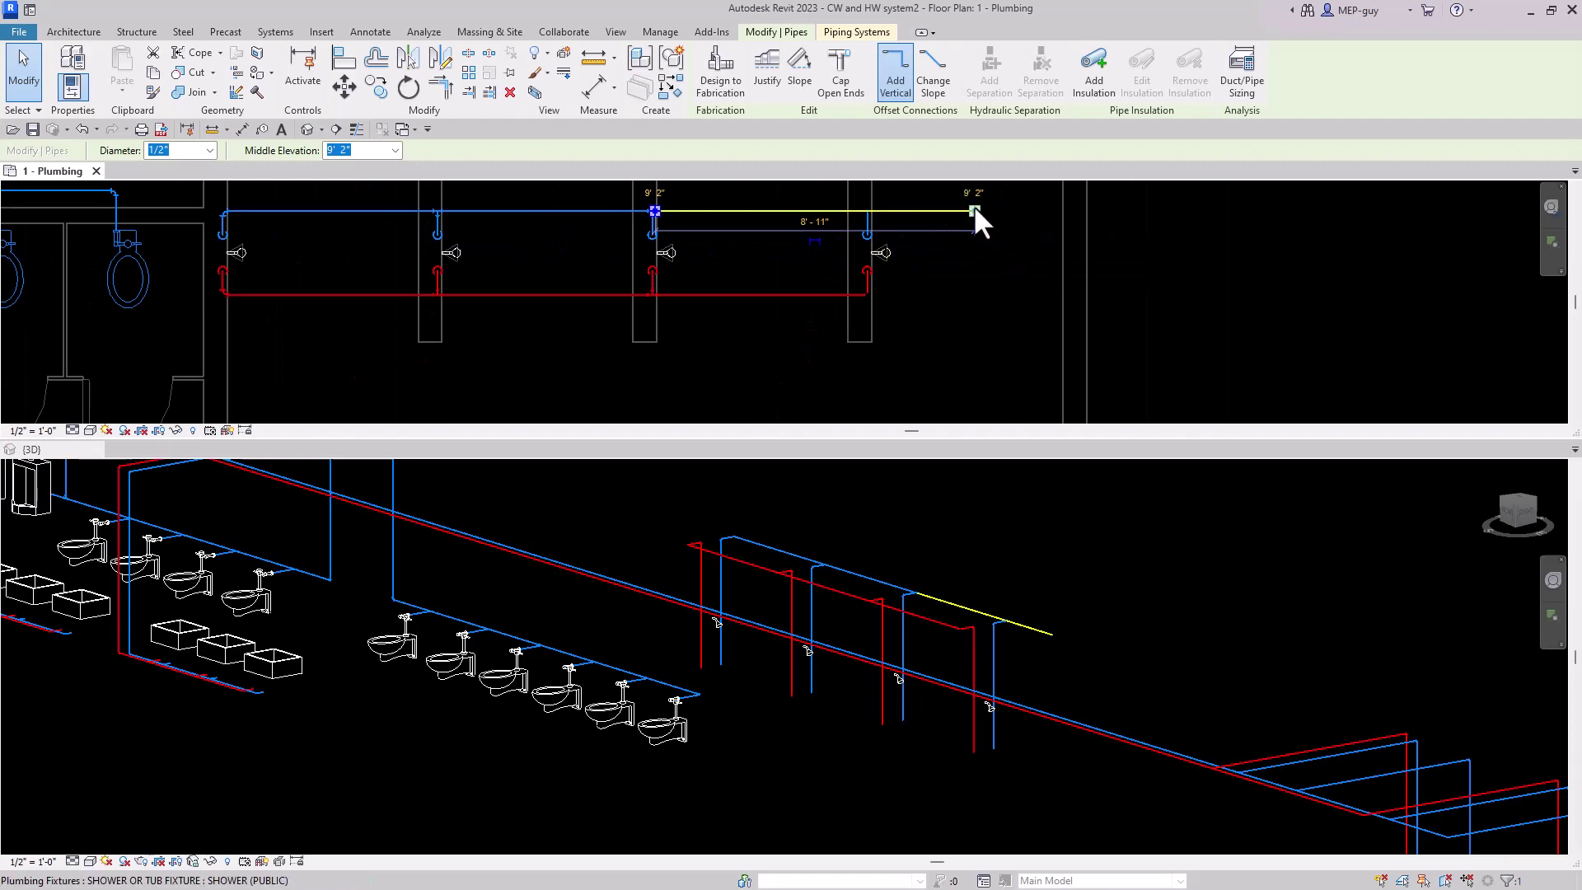
pyautogui.scroll(-2, 927, 218)
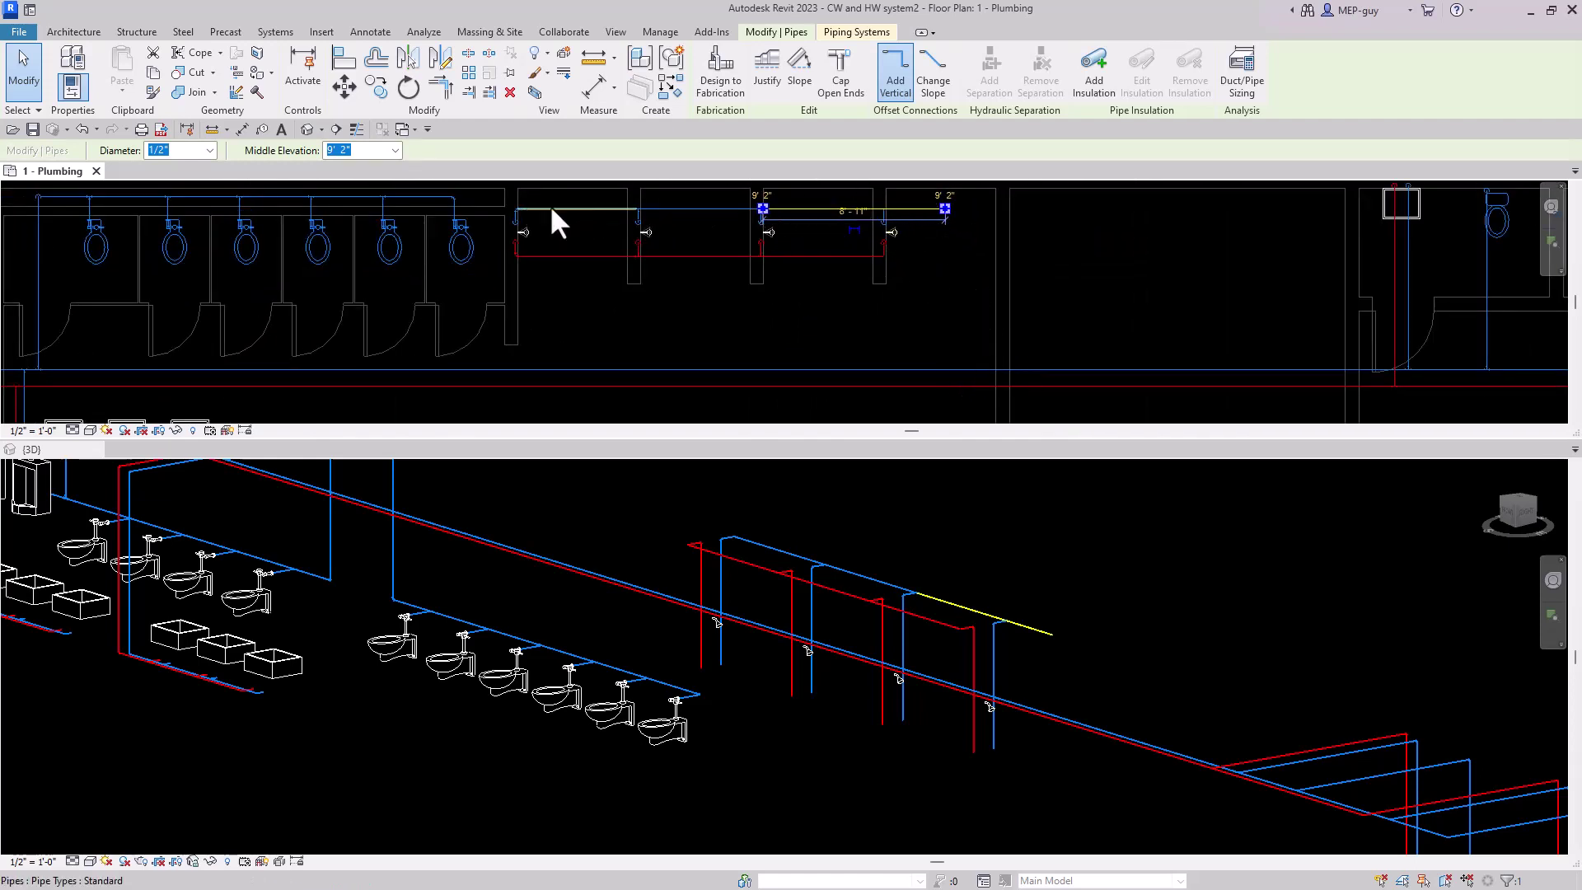
pyautogui.click(984, 222)
pyautogui.scroll(3, 894, 214)
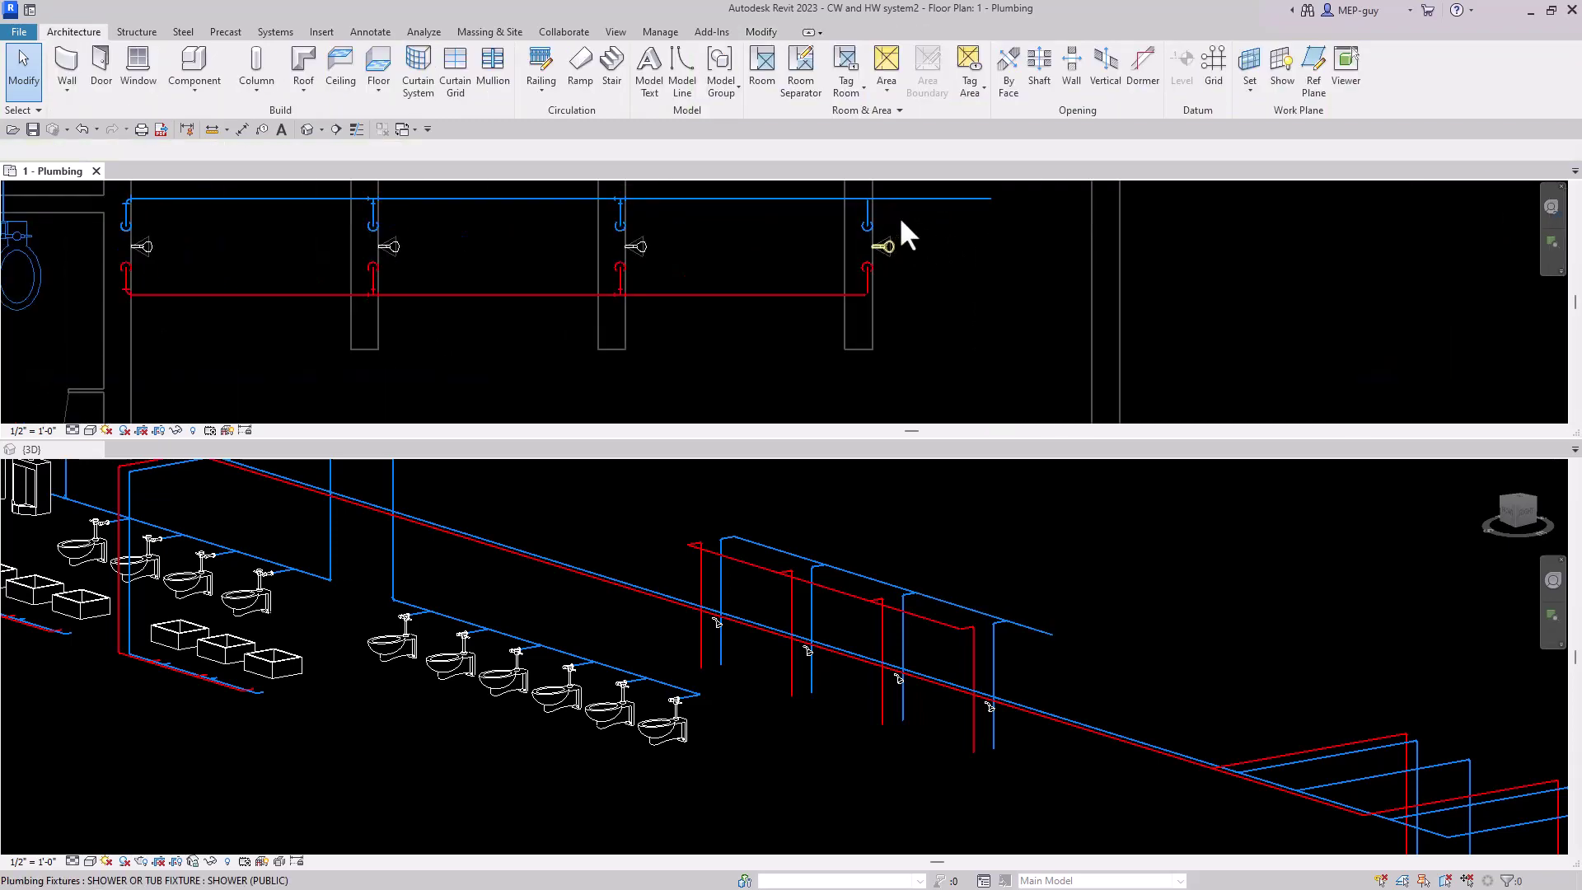
# Set the middle elevation of the extended cold water pipe and the last shower's cold branch to 9' 0".
pyautogui.click(869, 210)
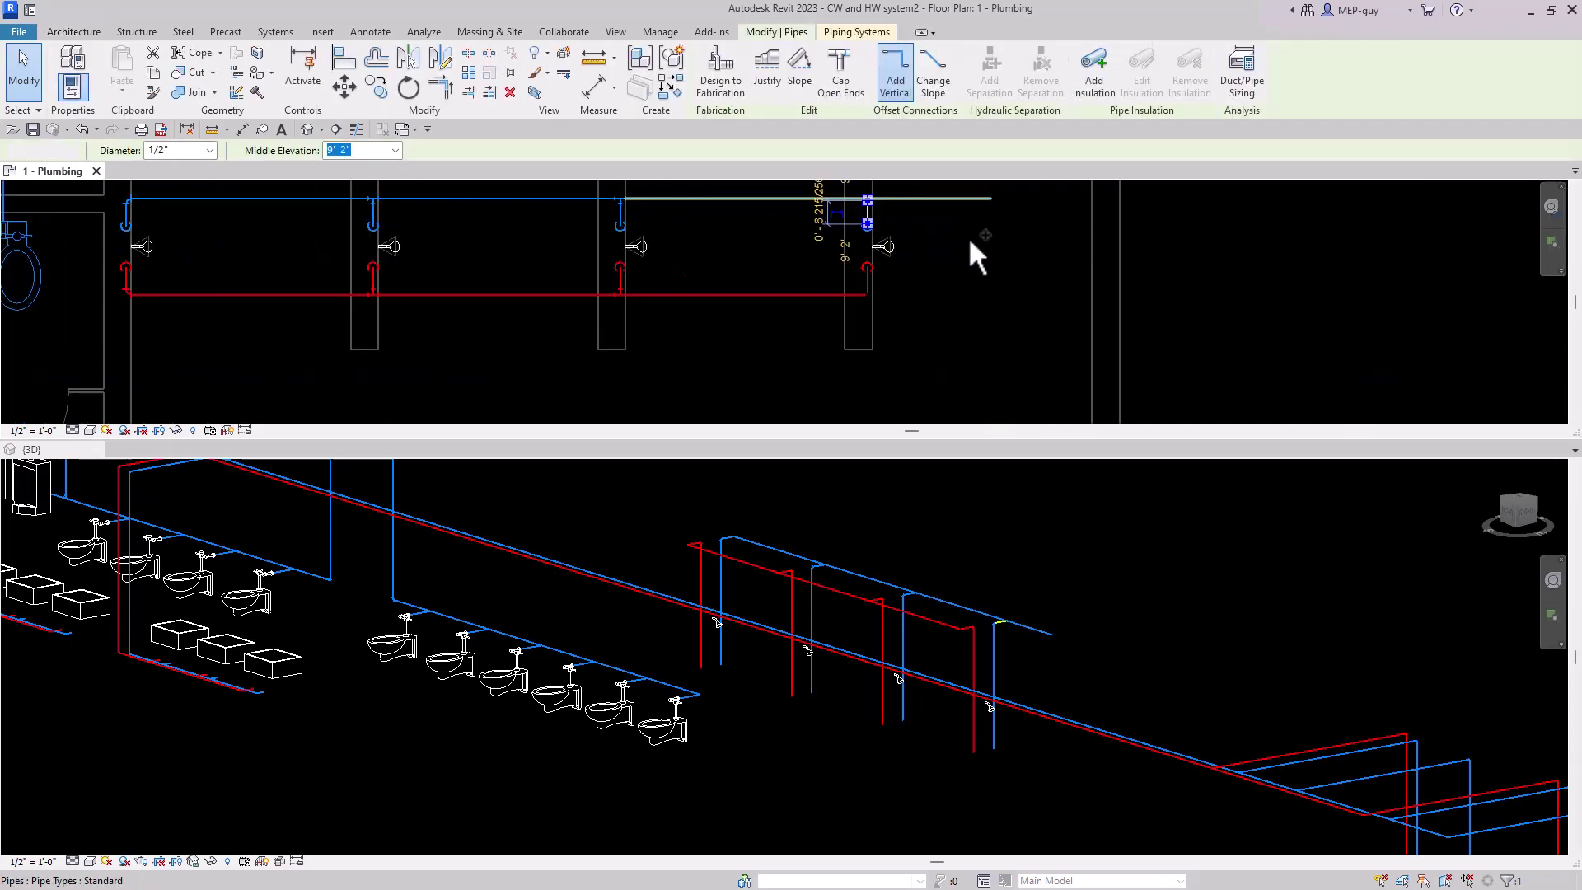
pyautogui.keyDown('ctrl'); pyautogui.click(956, 199); pyautogui.keyUp('ctrl')
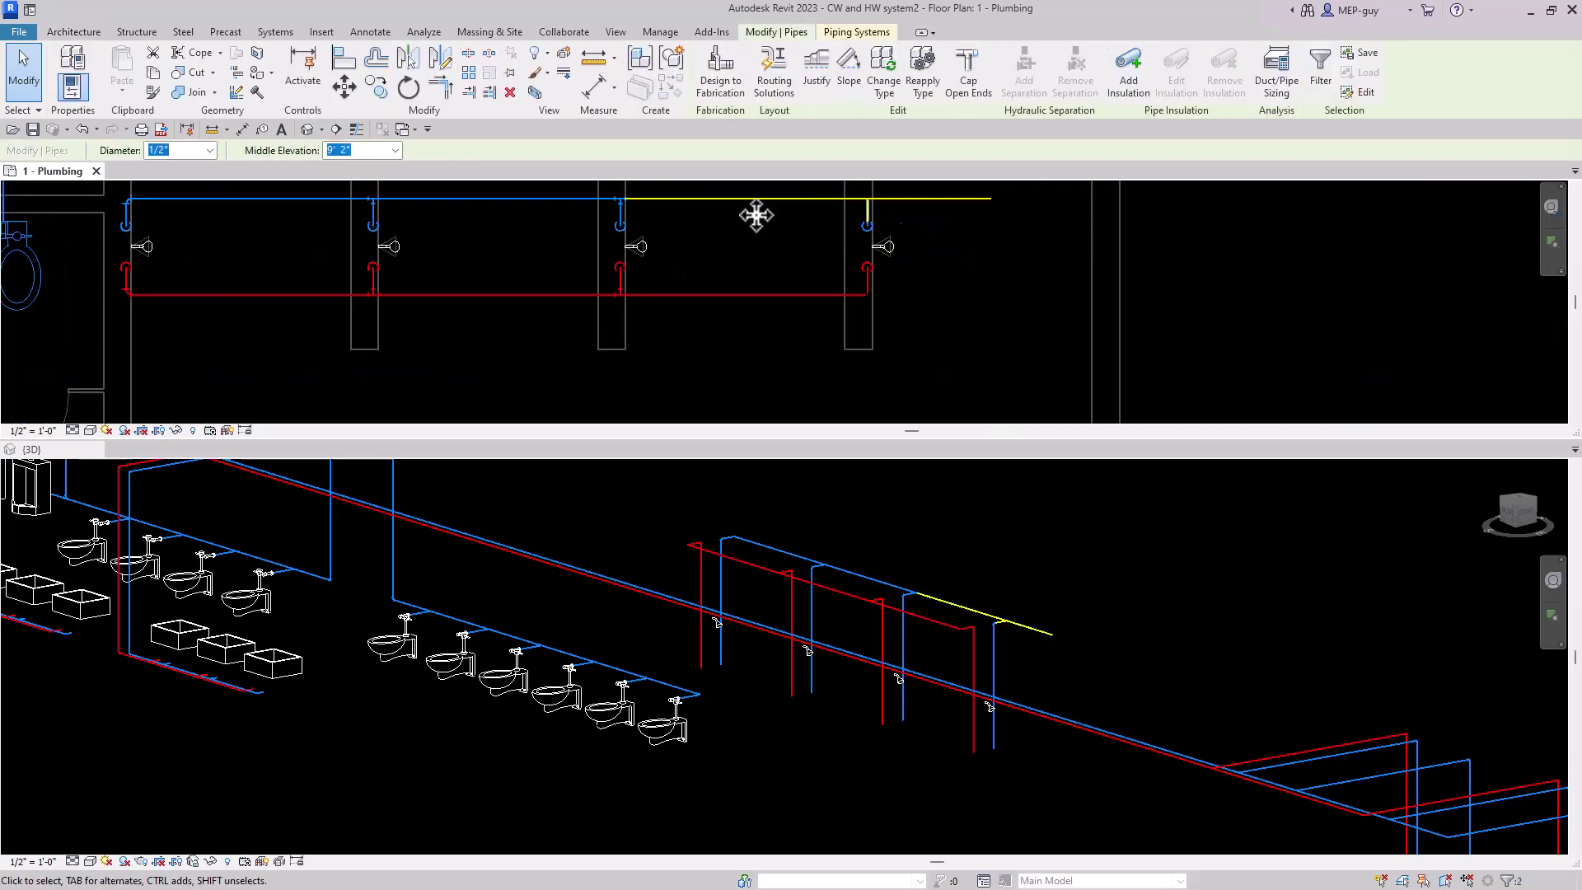
pyautogui.click(396, 151)
pyautogui.click(340, 204)
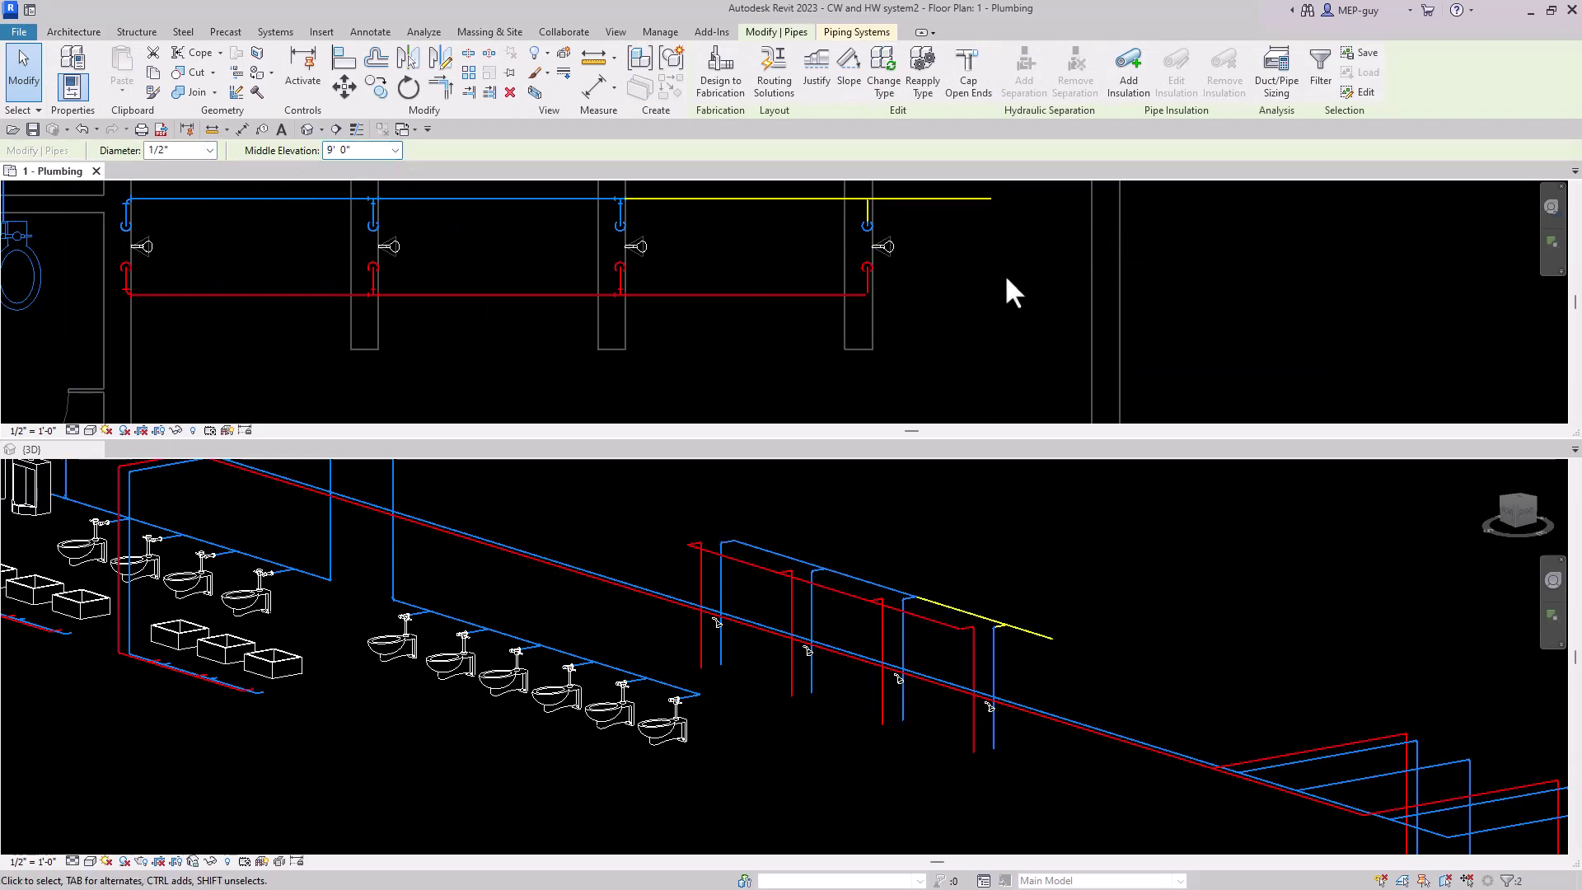
pyautogui.press('Escape')
pyautogui.scroll(-3, 971, 273)
pyautogui.moveTo(920, 274); pyautogui.dragTo(935, 312, button='middle')
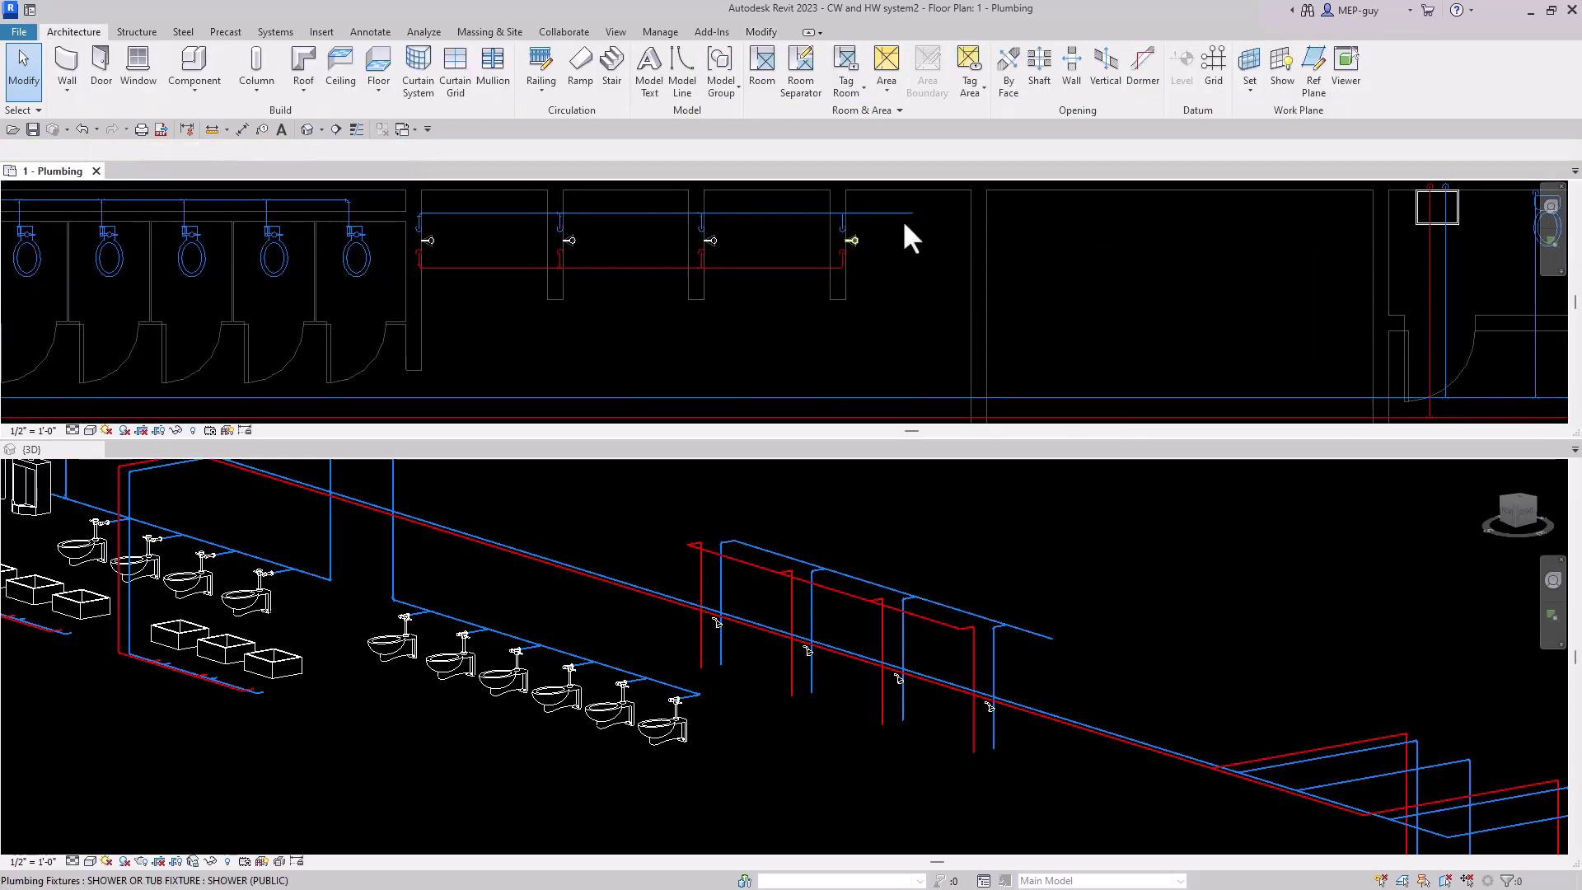
# Draw a 1/2" pipe from the open end of the showers' cold water pipe to the cold water main.
pyautogui.click(901, 215)
pyautogui.rightClick(912, 215)
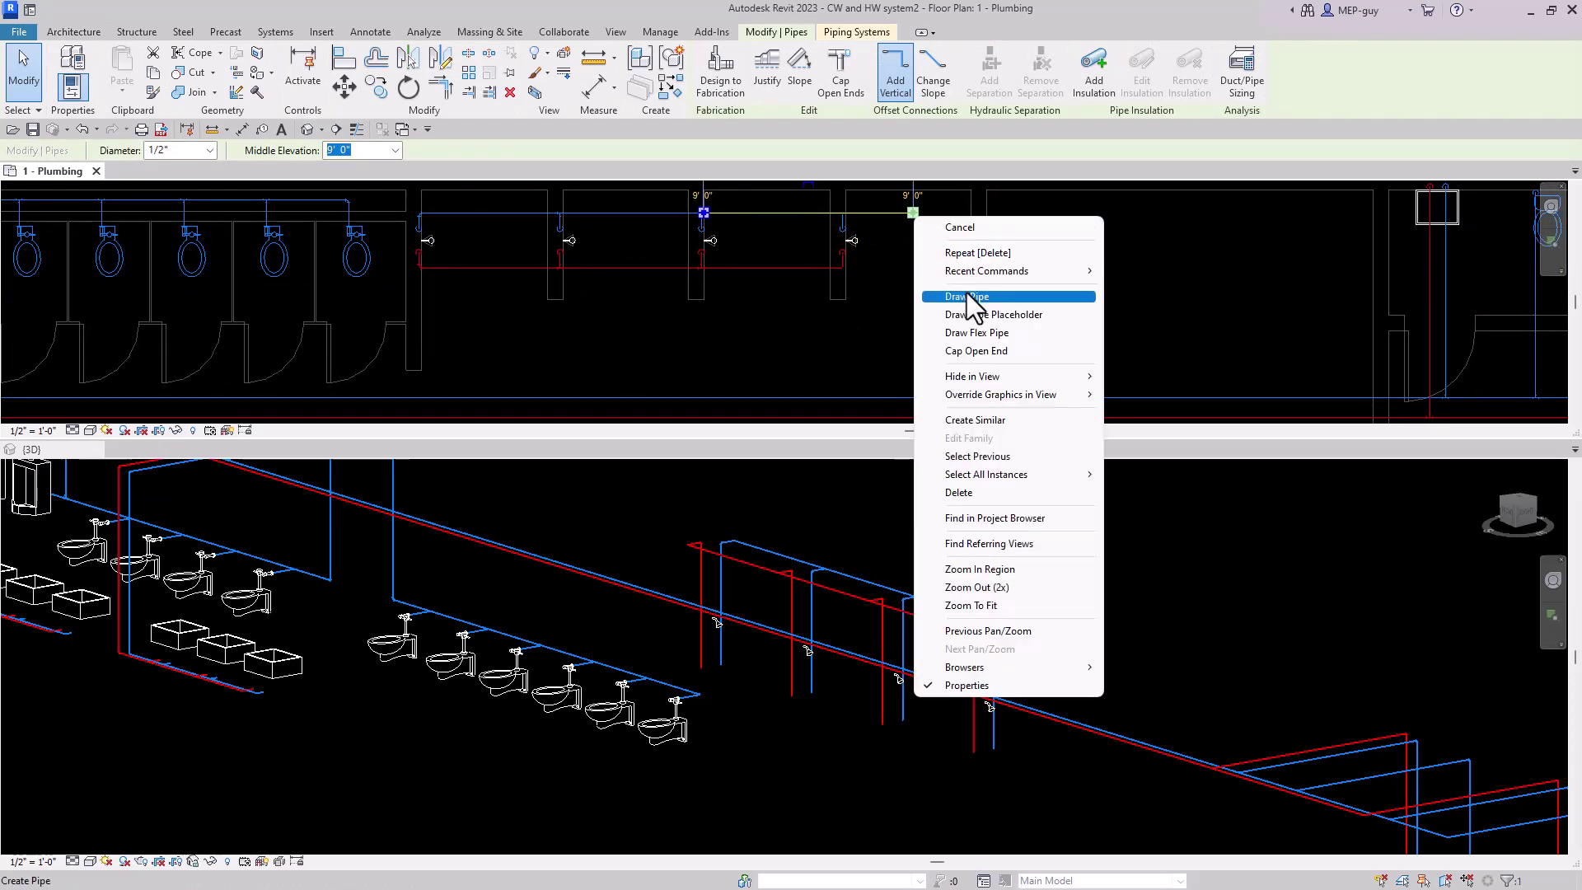
pyautogui.click(966, 296)
pyautogui.press('Escape')
pyautogui.press('Escape')
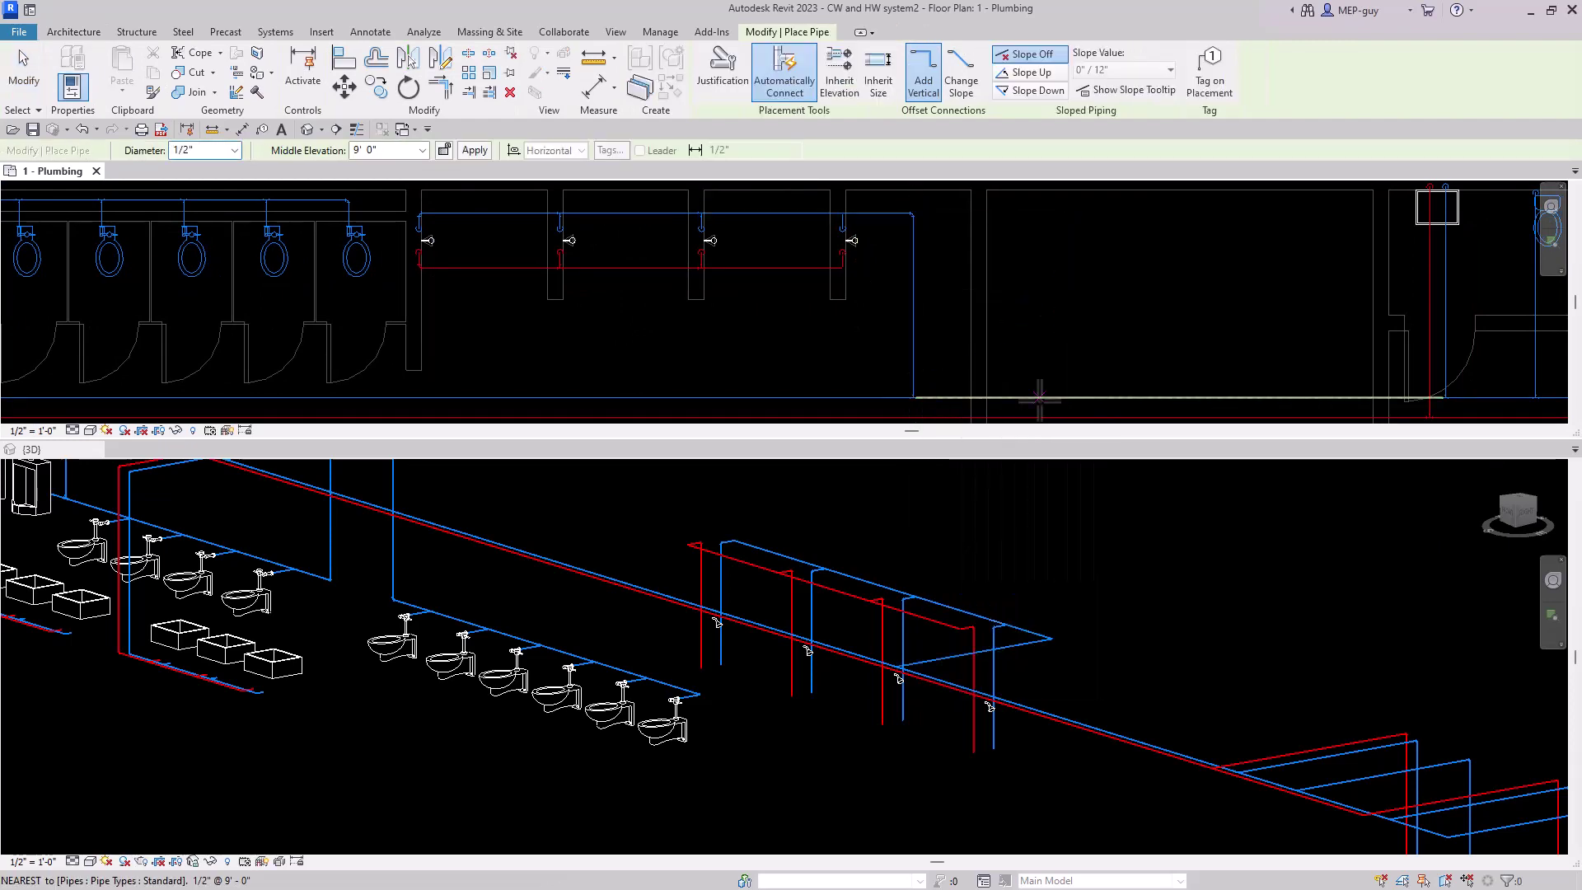
# Extend the end segment of the showers' hot water pipe to about 8' 0" and connect its end to the hot water main.
pyautogui.click(839, 267)
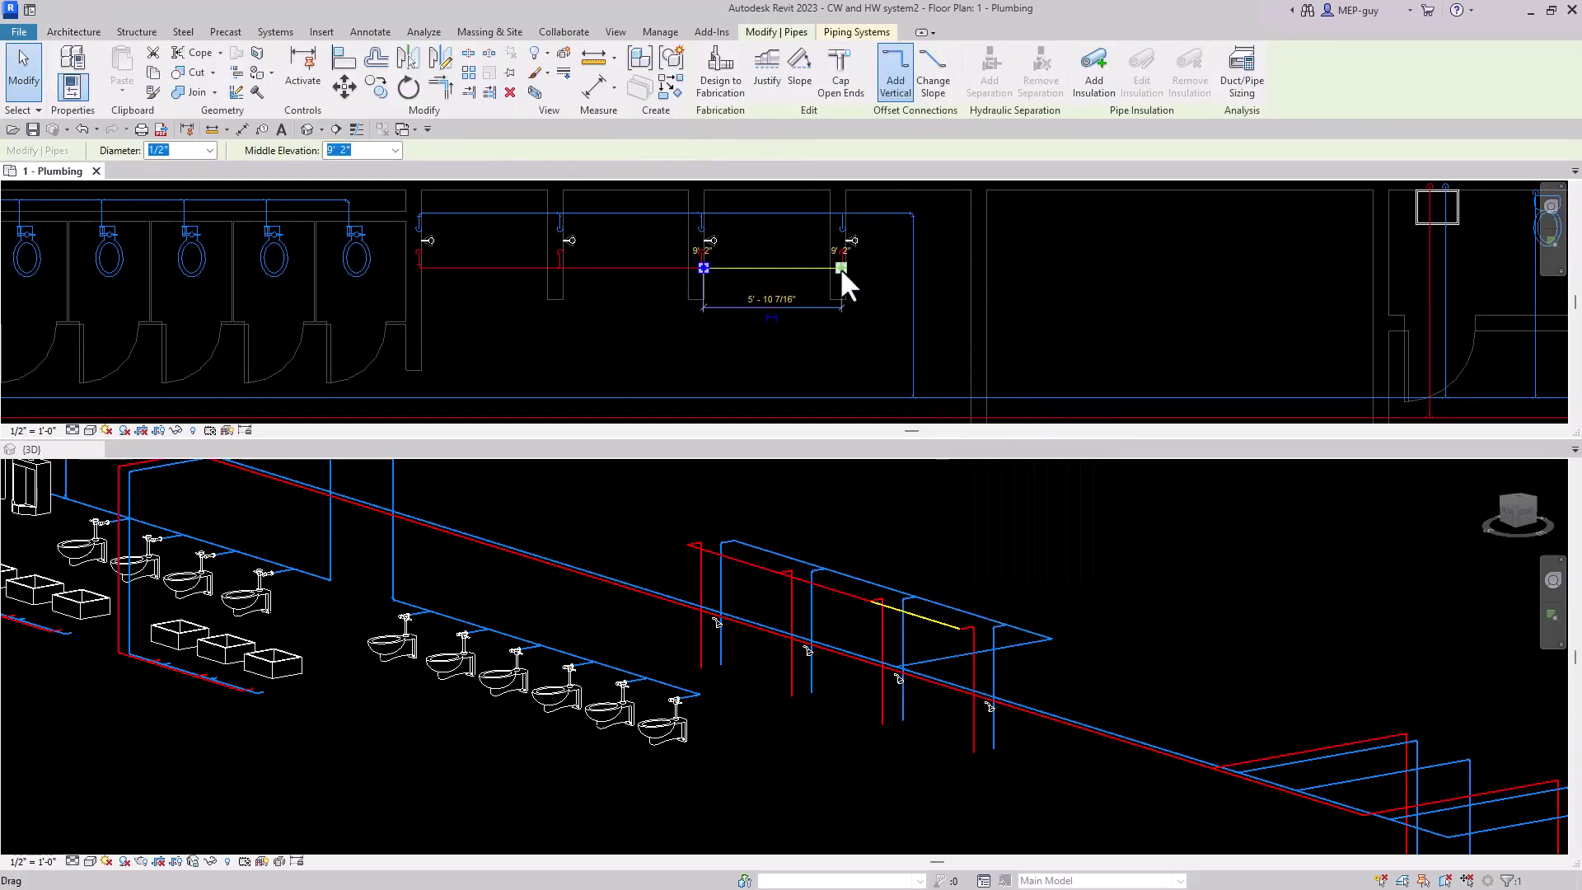
pyautogui.moveTo(891, 269); pyautogui.dragTo(888, 267)
pyautogui.rightClick(888, 267)
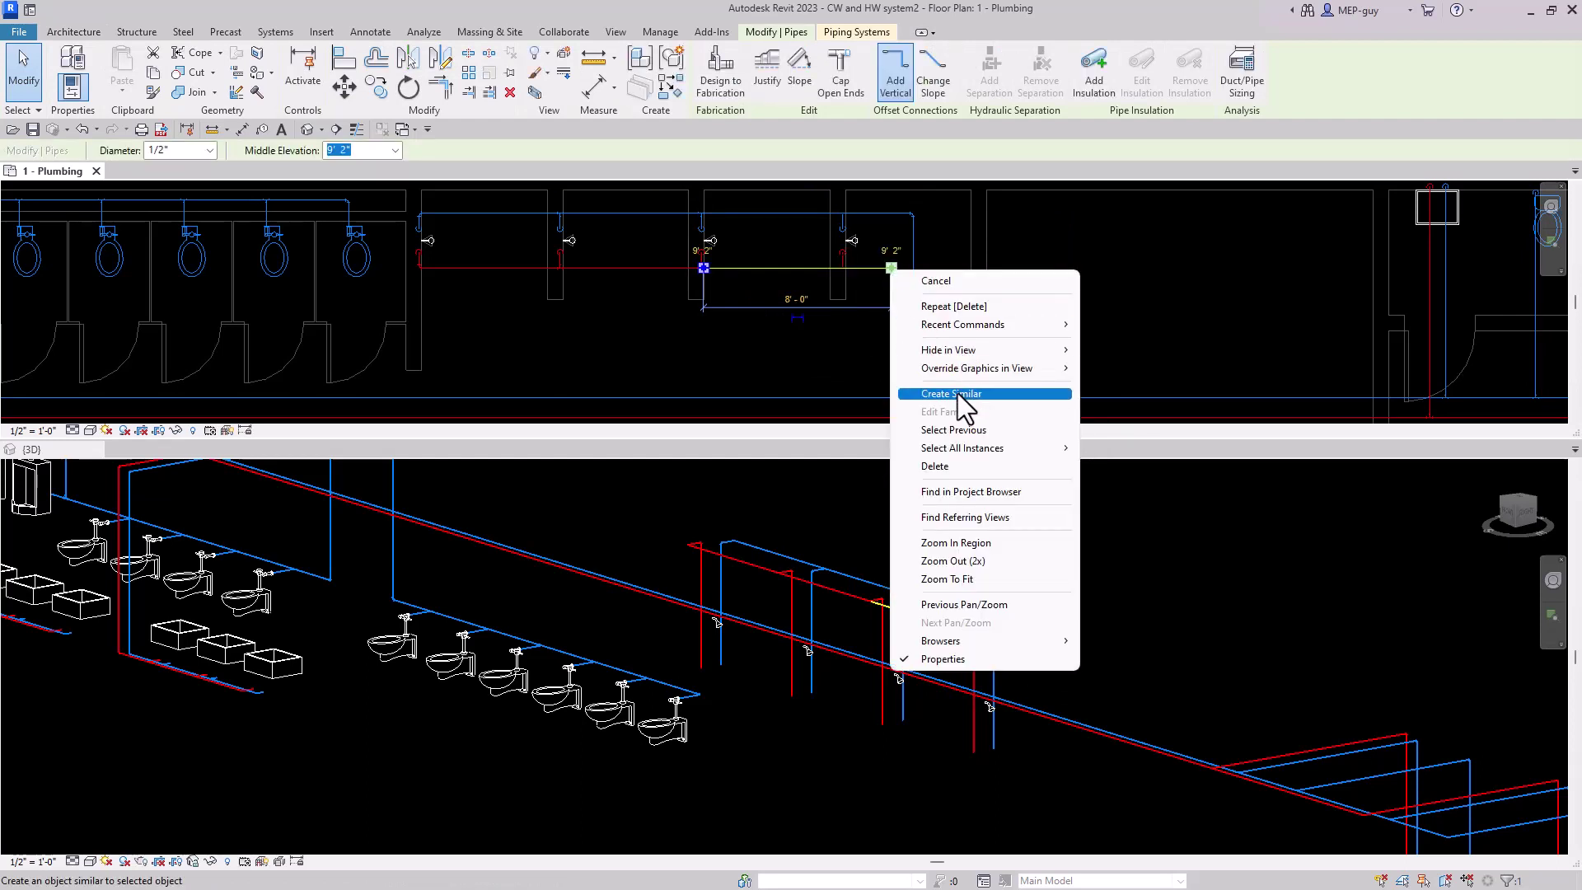
pyautogui.press('Escape')
pyautogui.click(892, 268)
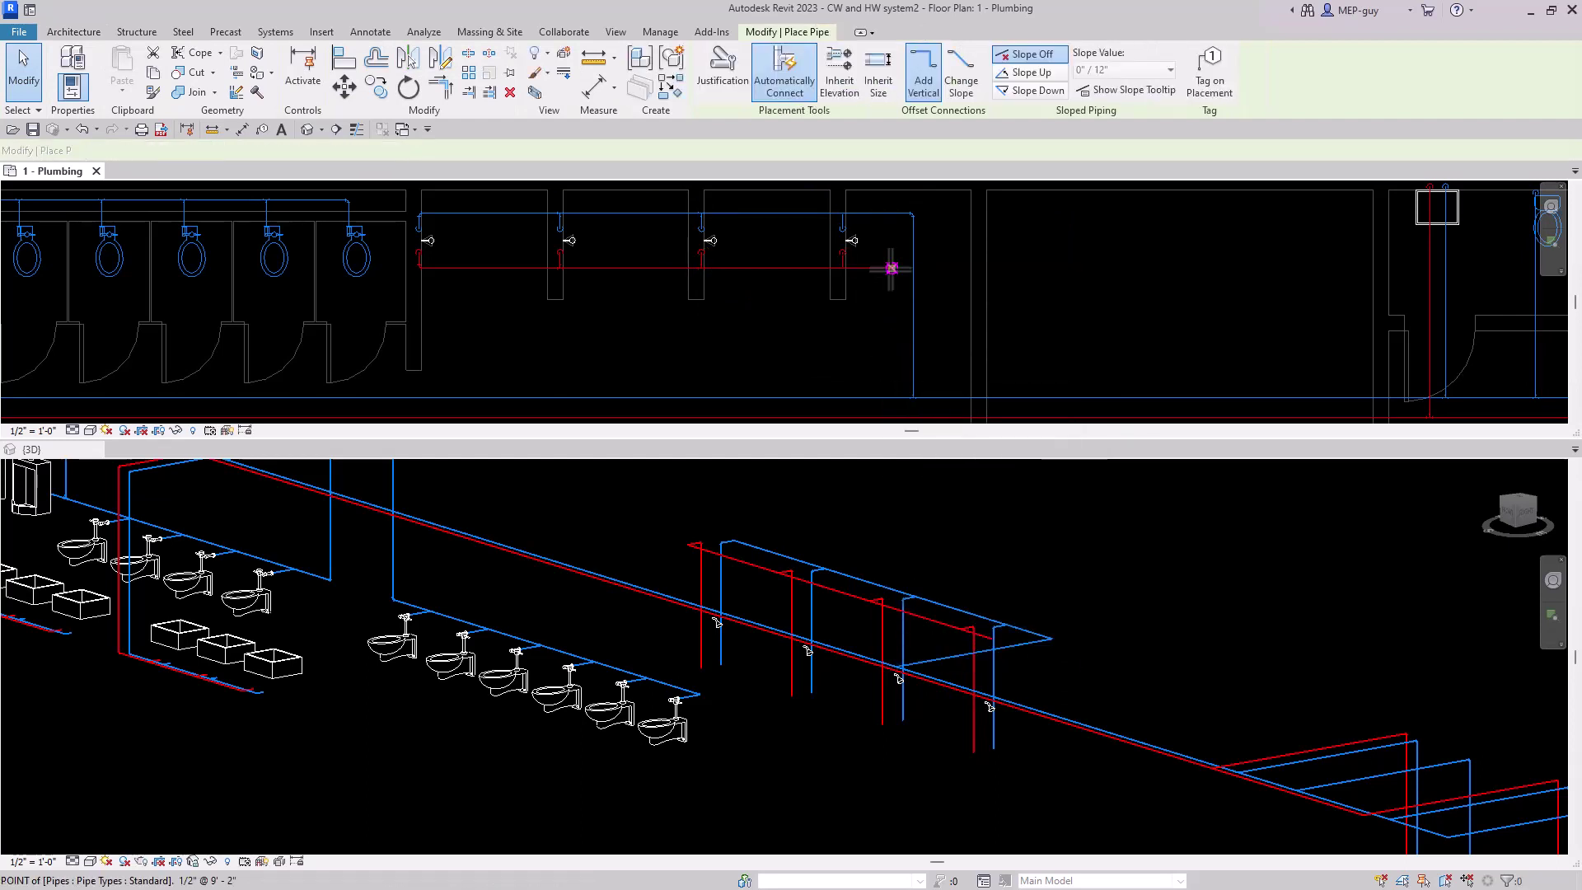
pyautogui.click(895, 402)
pyautogui.press('Escape')
pyautogui.press('Escape')
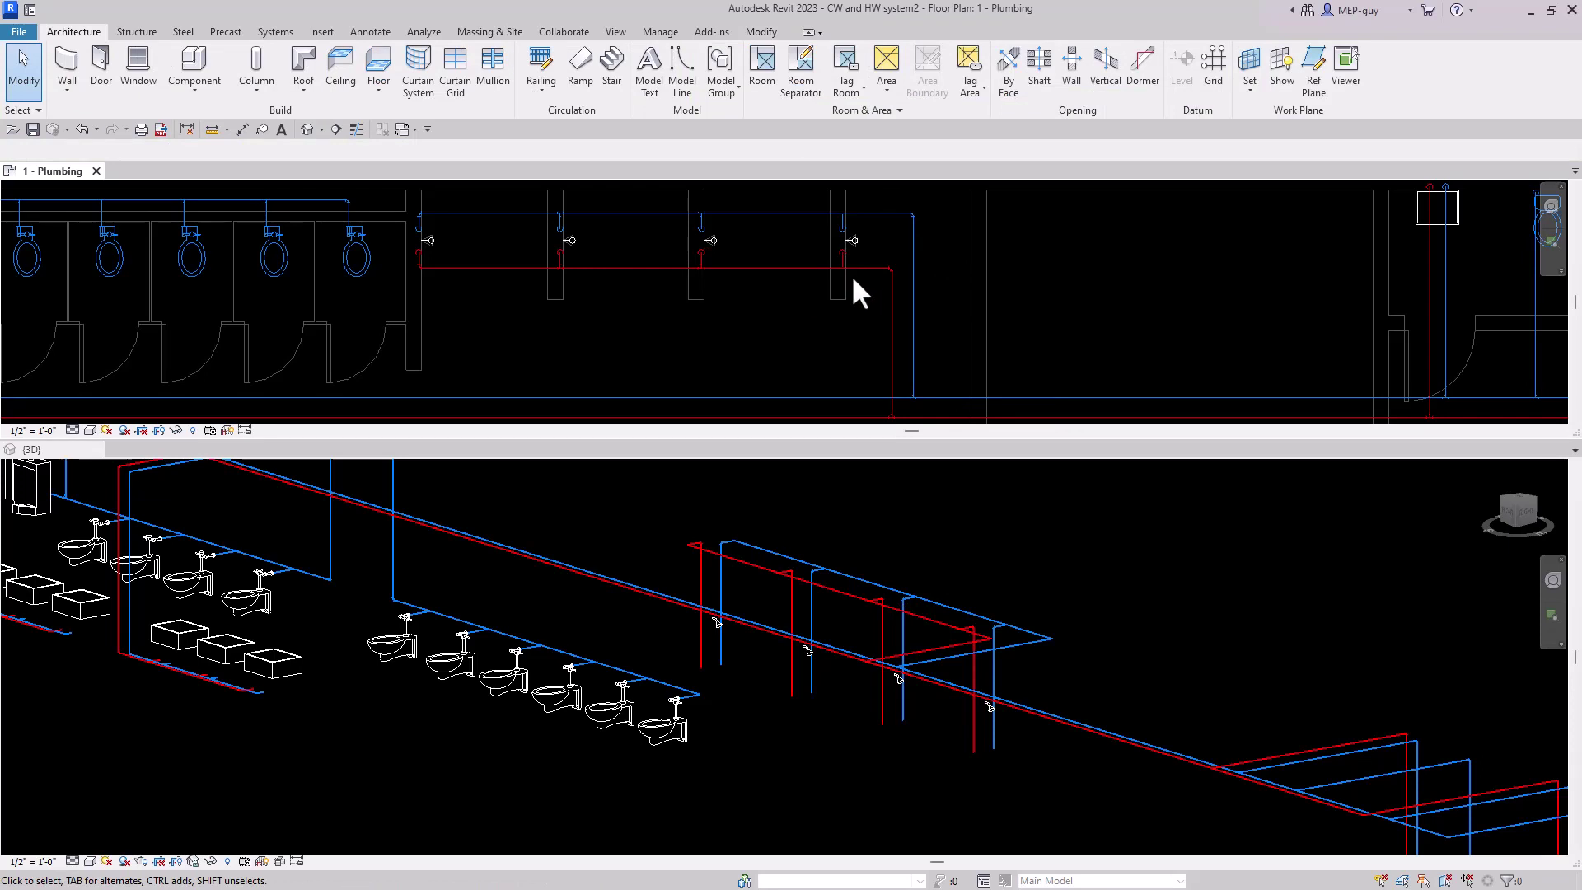
# Use Trim/Extend to join the last shower's hot and cold branches to their horizontal pipes.
pyautogui.press('t')
pyautogui.press('r')
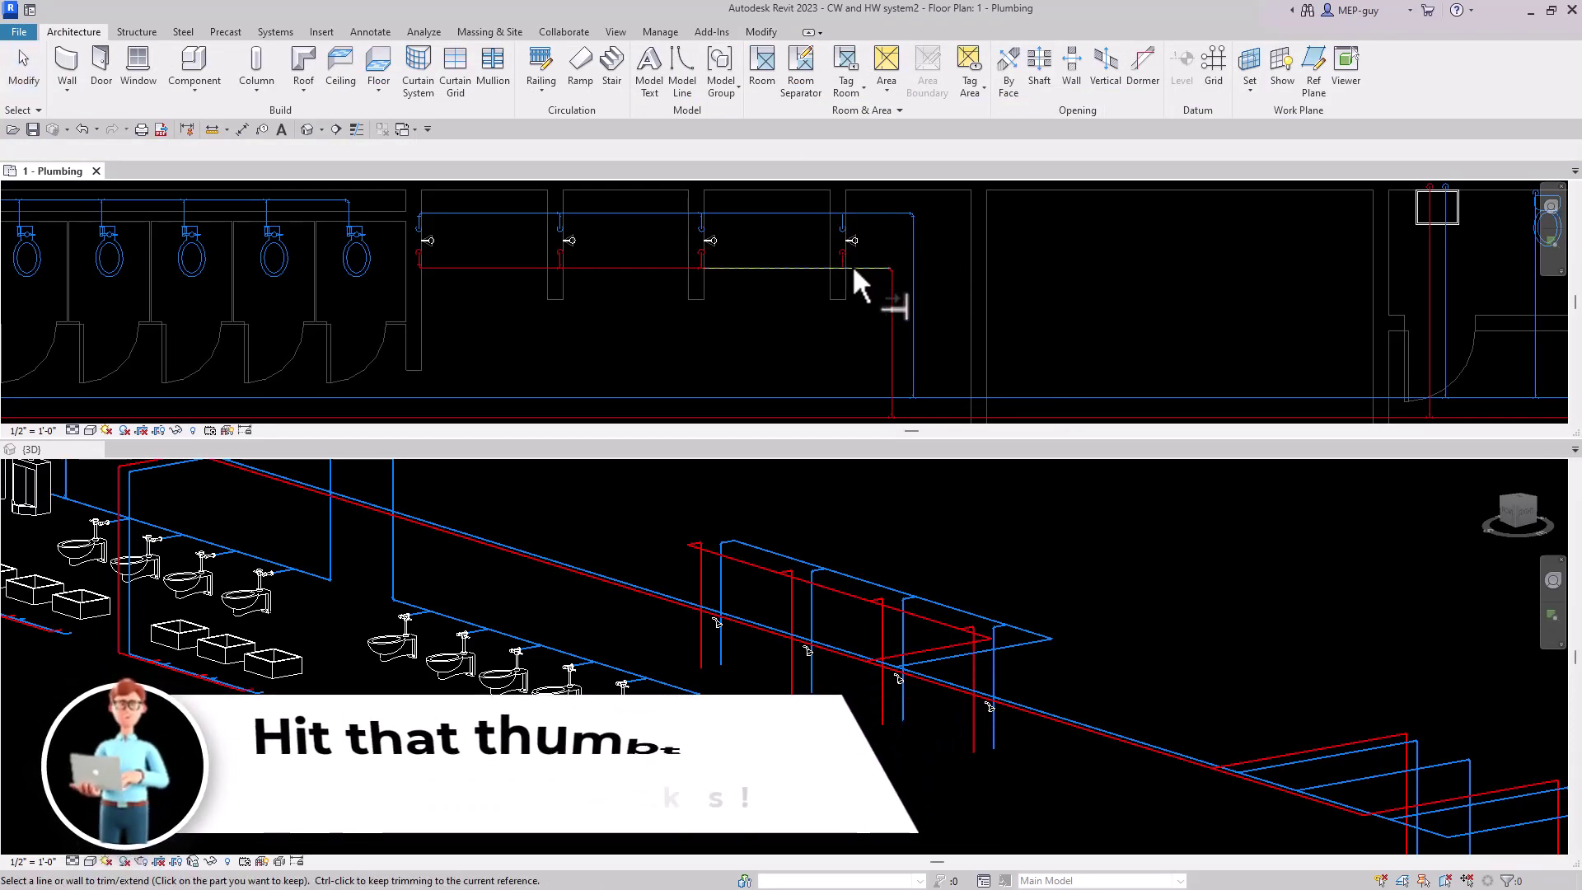
pyautogui.click(857, 214)
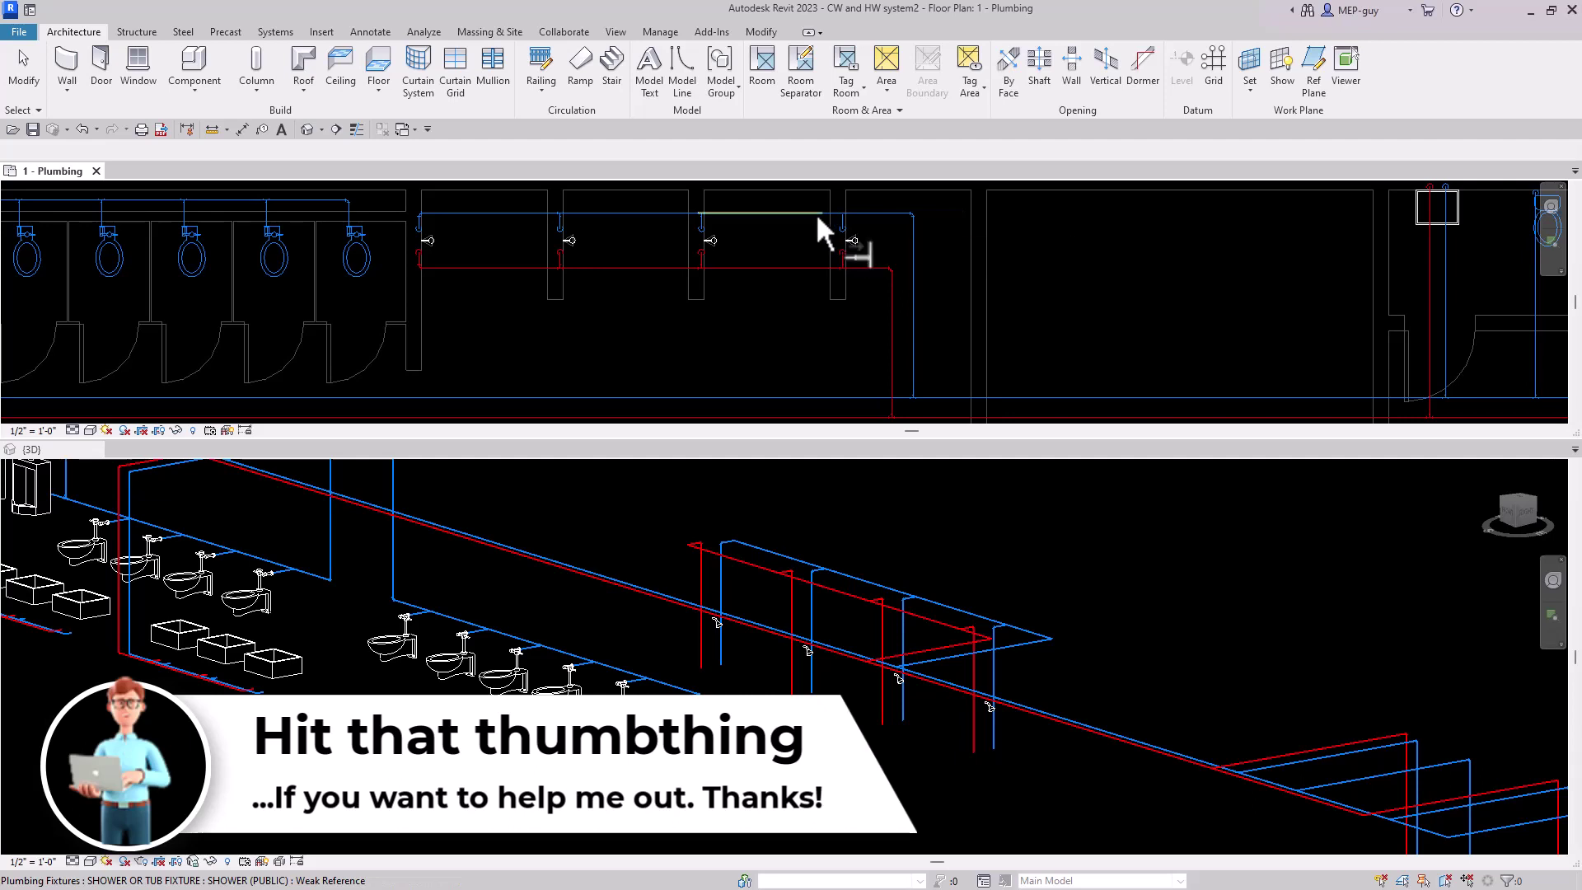
pyautogui.click(815, 213)
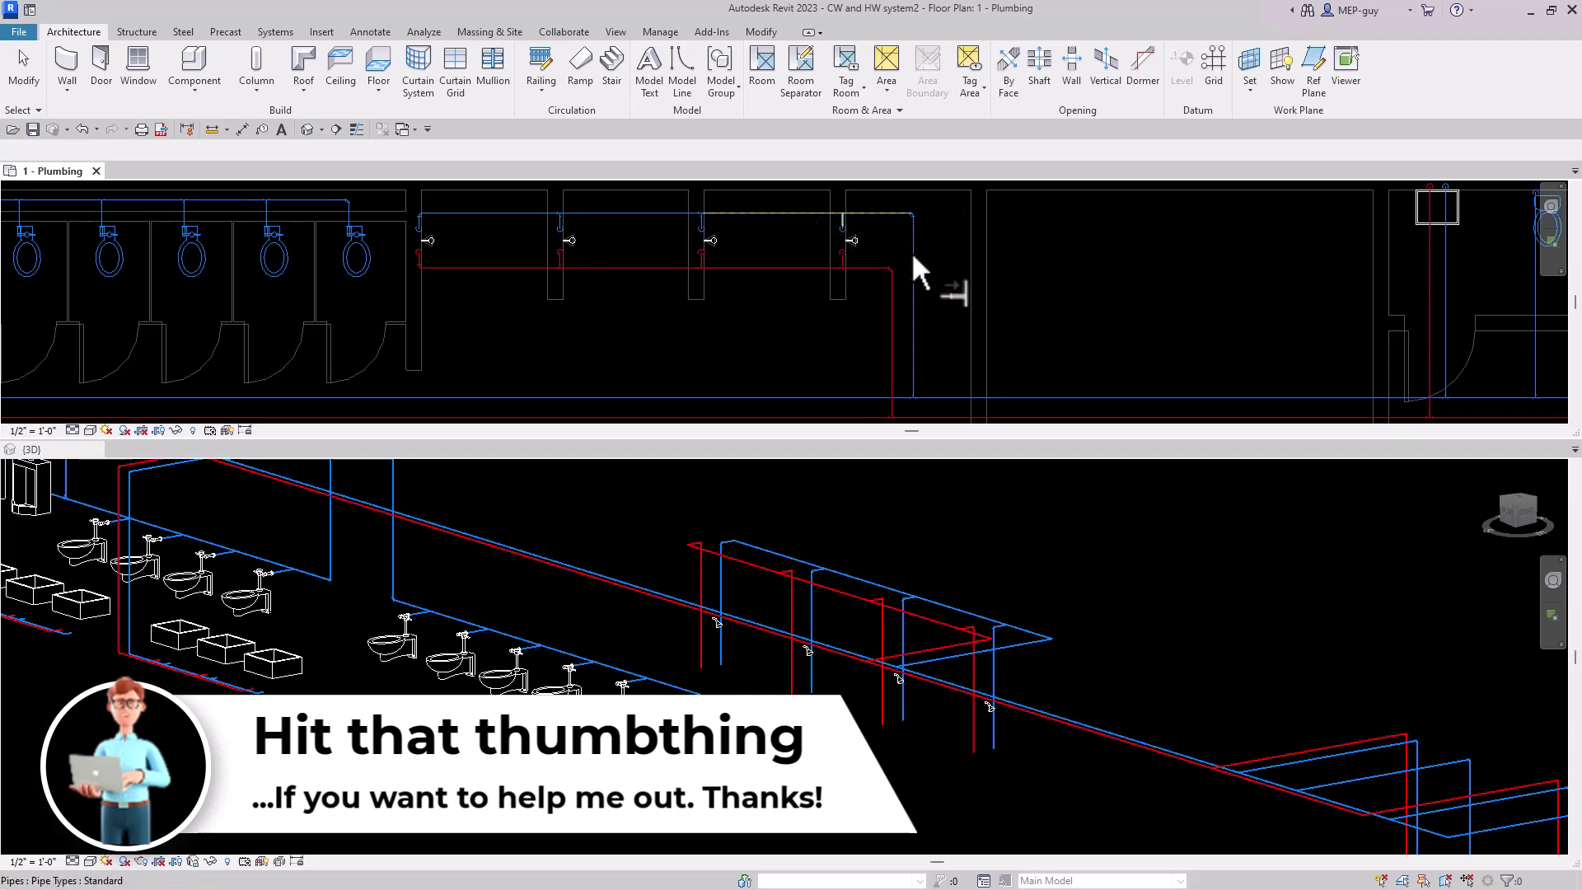
pyautogui.press('Escape')
pyautogui.press('Escape')
pyautogui.scroll(-2, 970, 264)
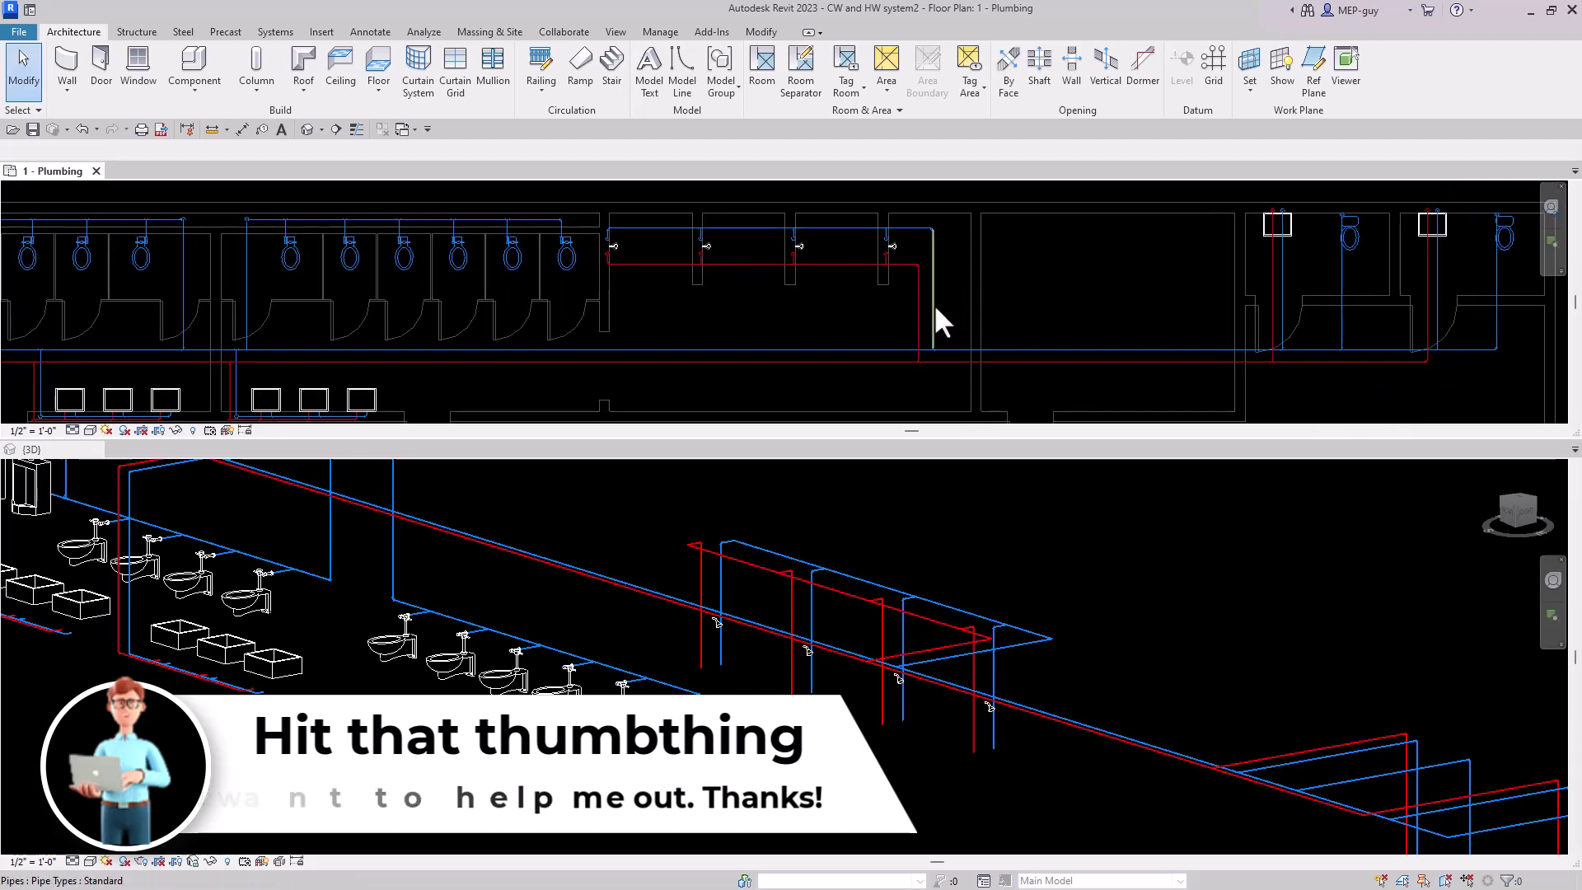
pyautogui.scroll(-4, 1121, 297)
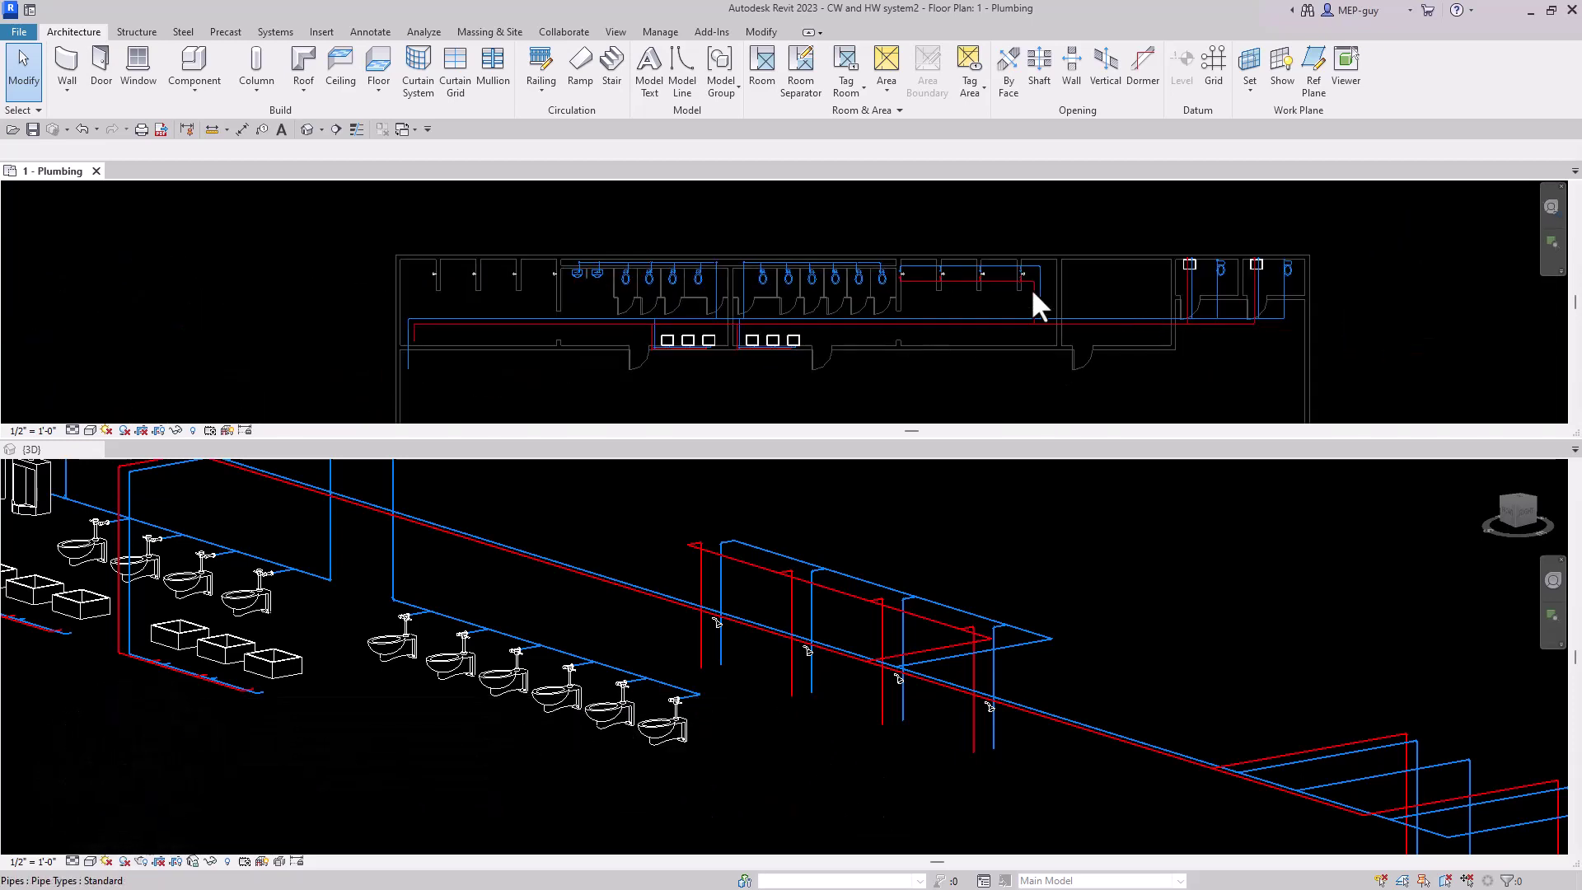
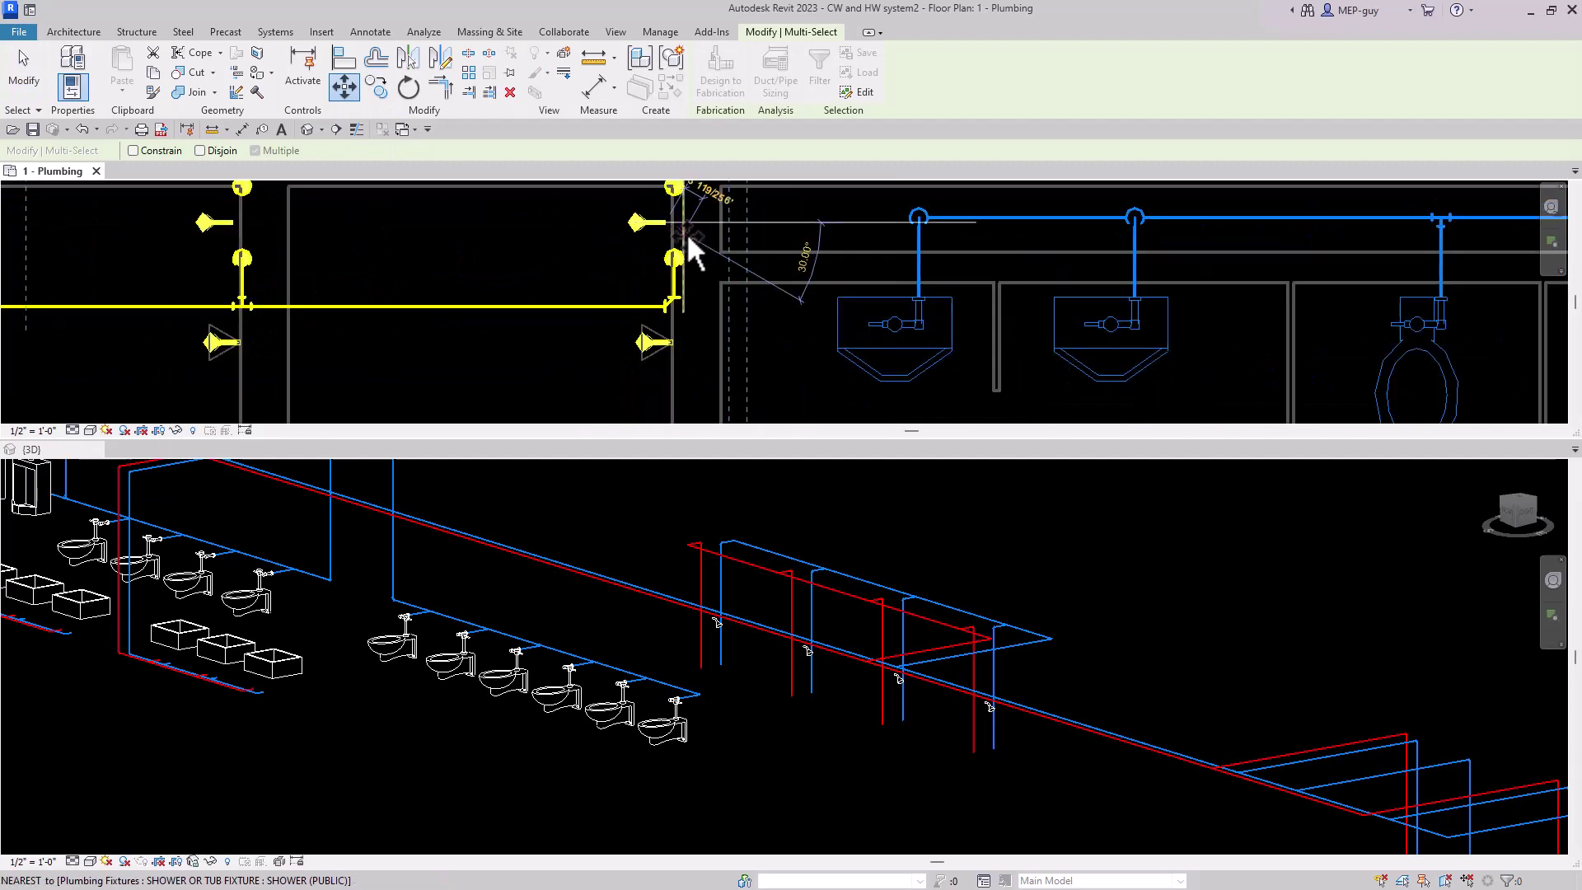
pyautogui.scroll(3, 690, 328)
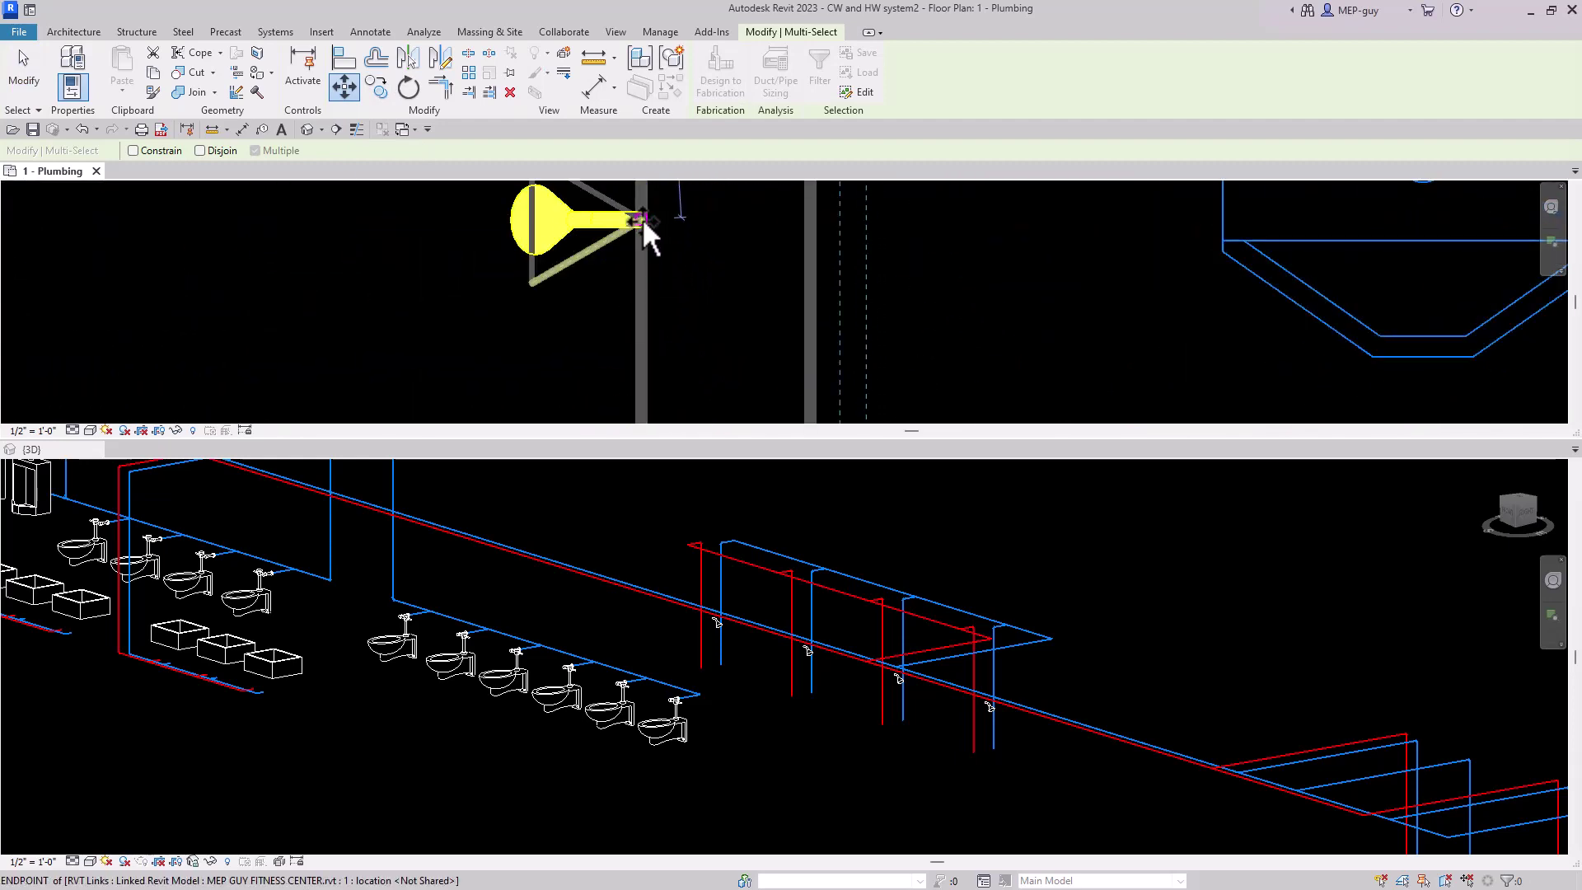
pyautogui.scroll(-4, 750, 341)
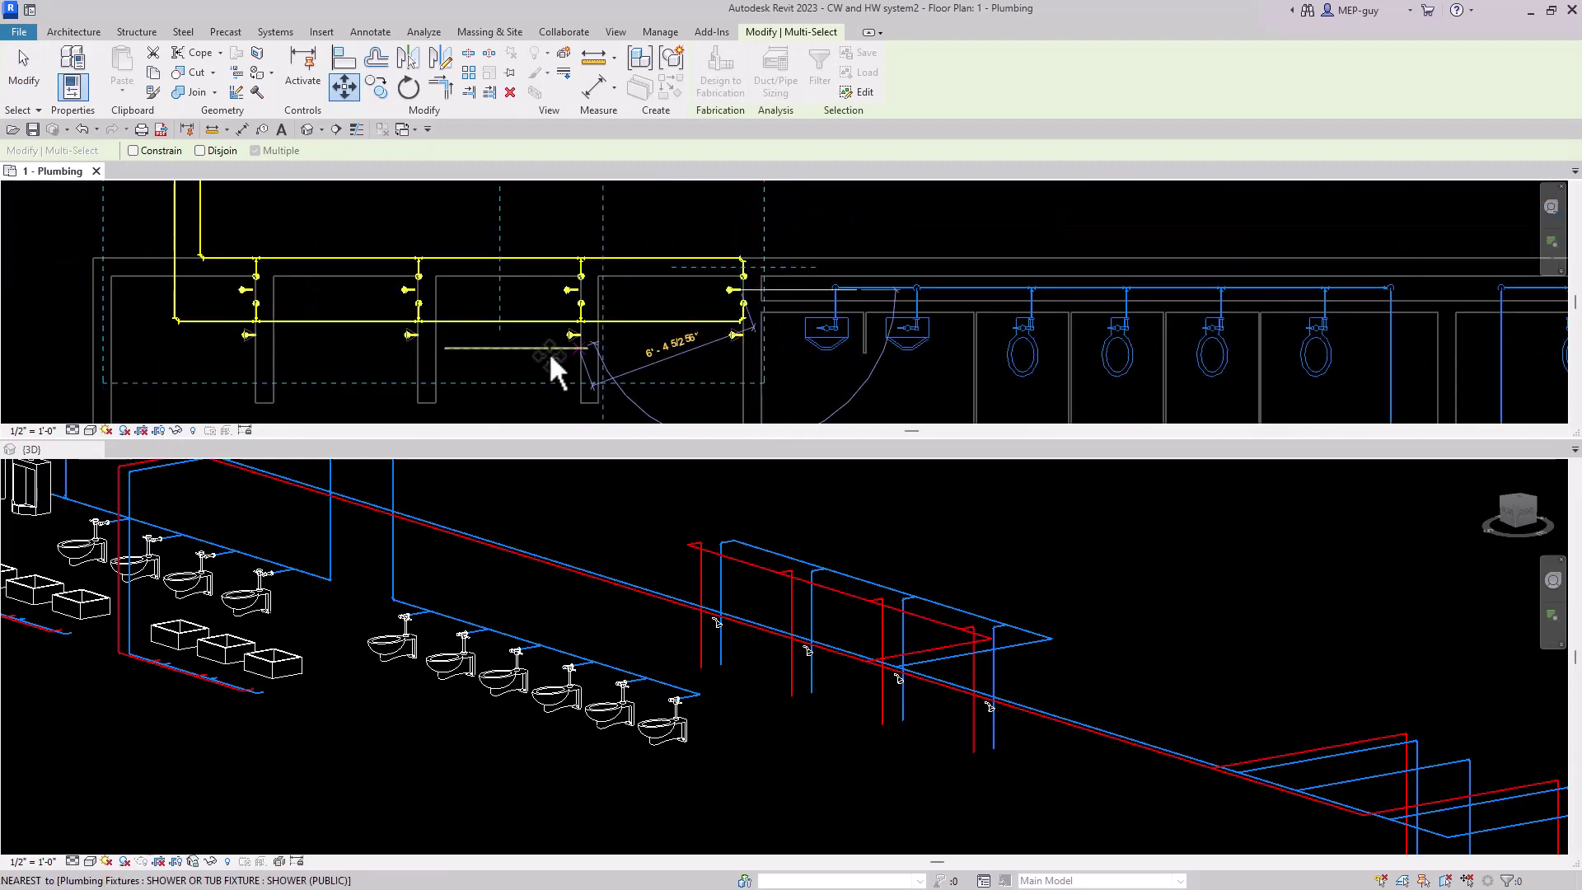
pyautogui.press('Escape')
pyautogui.press('Escape')
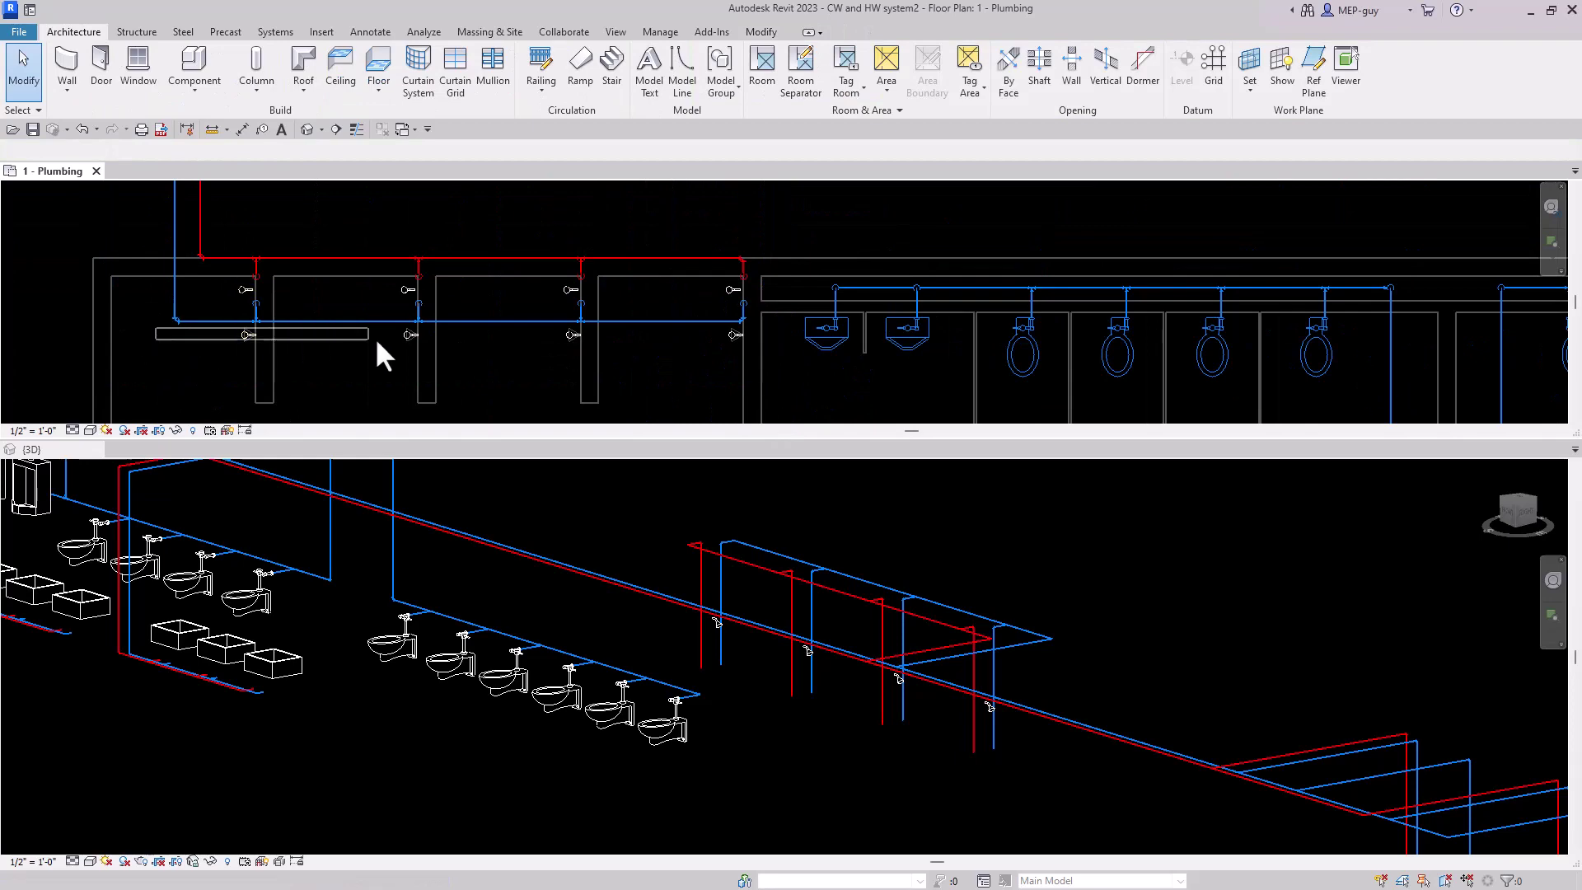
# Delete the original row of four showers below the copied showers and piping.
pyautogui.click(155, 340)
pyautogui.press('Escape')
pyautogui.scroll(-2, 577, 356)
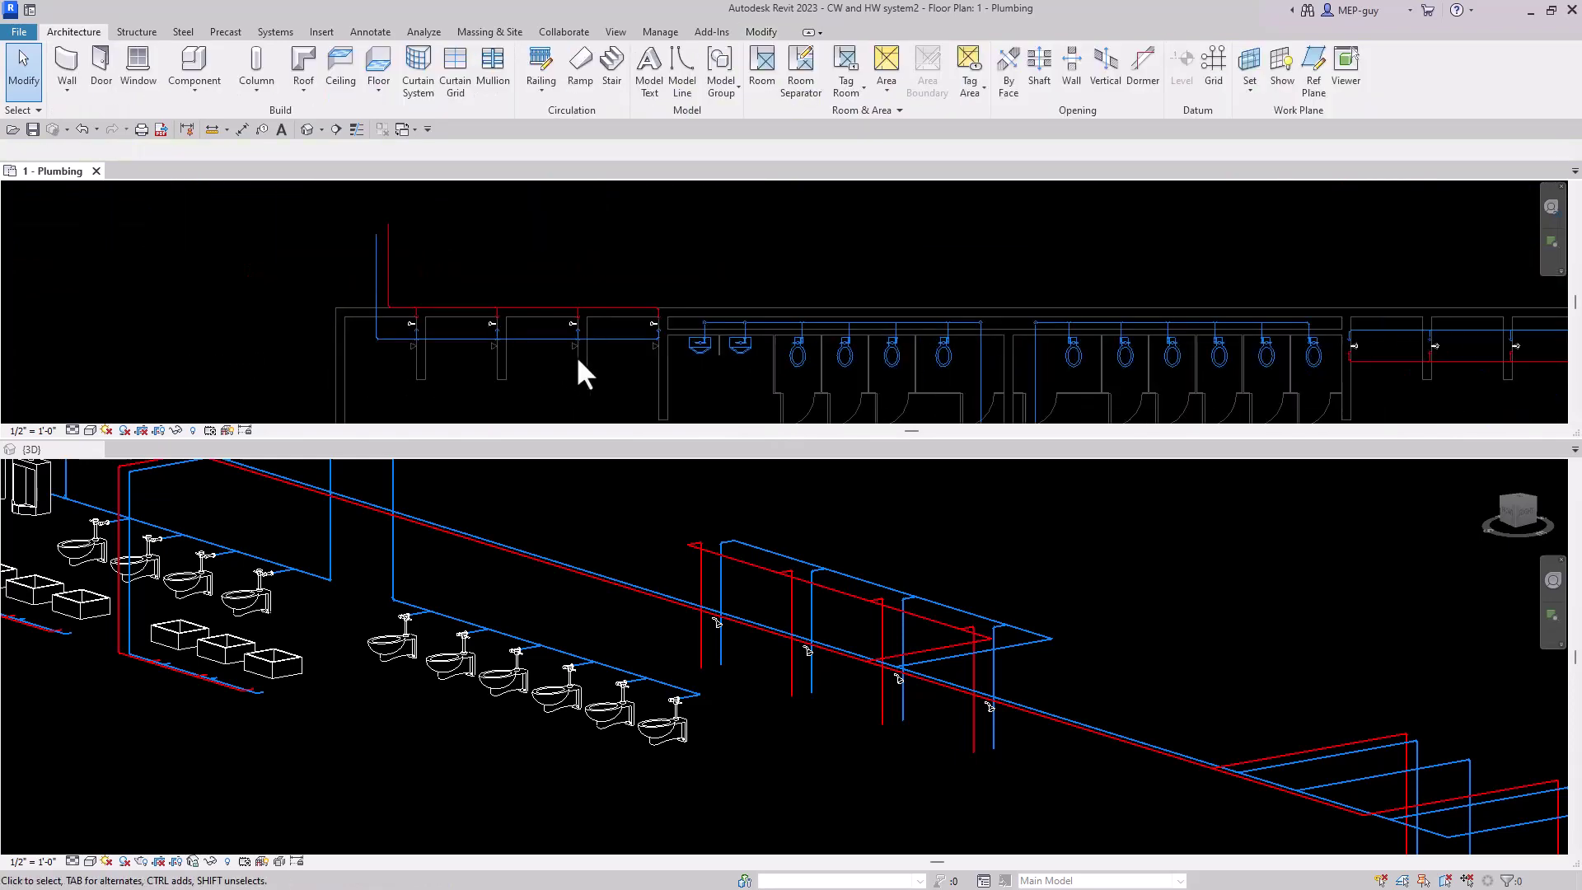
# Move the copied four showers with their hot and cold piping onto the shower locations of the linked model.
pyautogui.moveTo(313, 220); pyautogui.dragTo(666, 364)
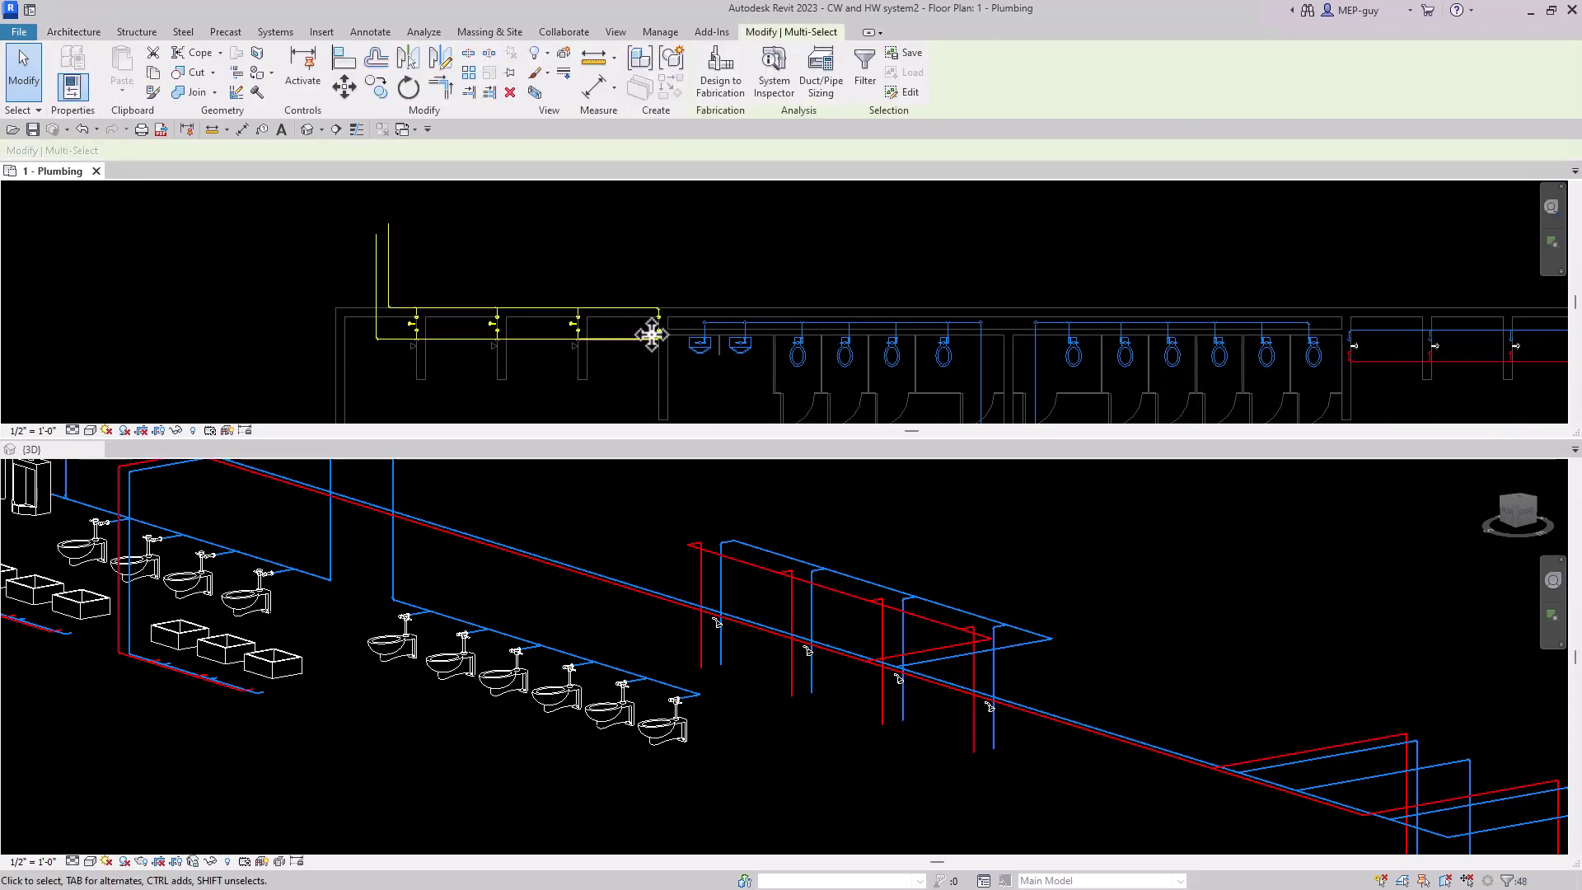
pyautogui.scroll(4, 686, 338)
pyautogui.scroll(1, 688, 339)
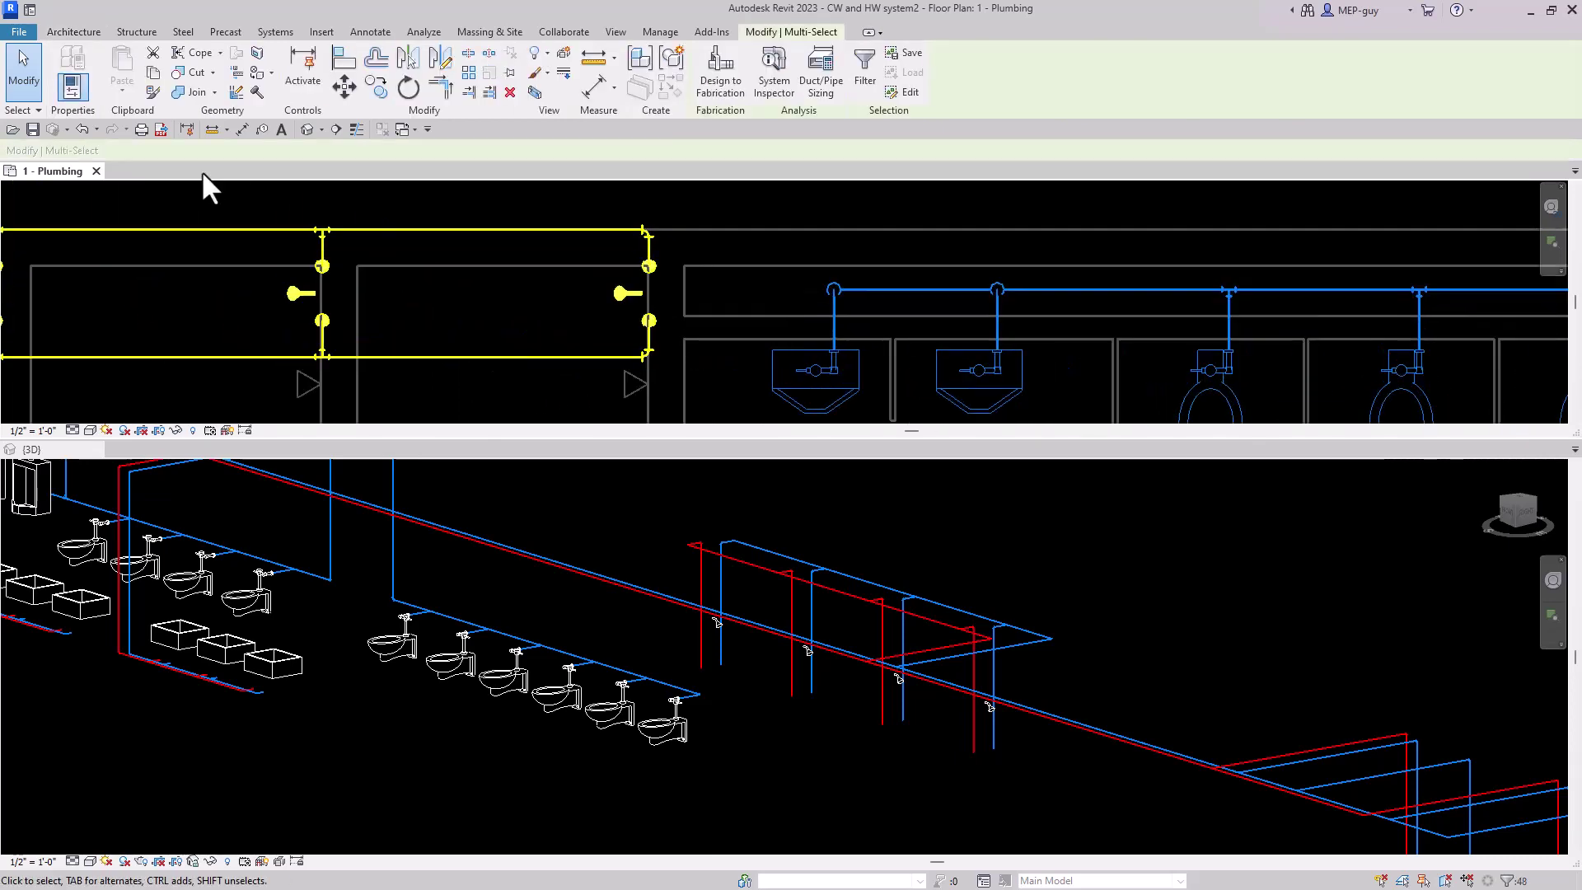
pyautogui.click(344, 87)
pyautogui.scroll(1, 643, 297)
pyautogui.scroll(5, 632, 291)
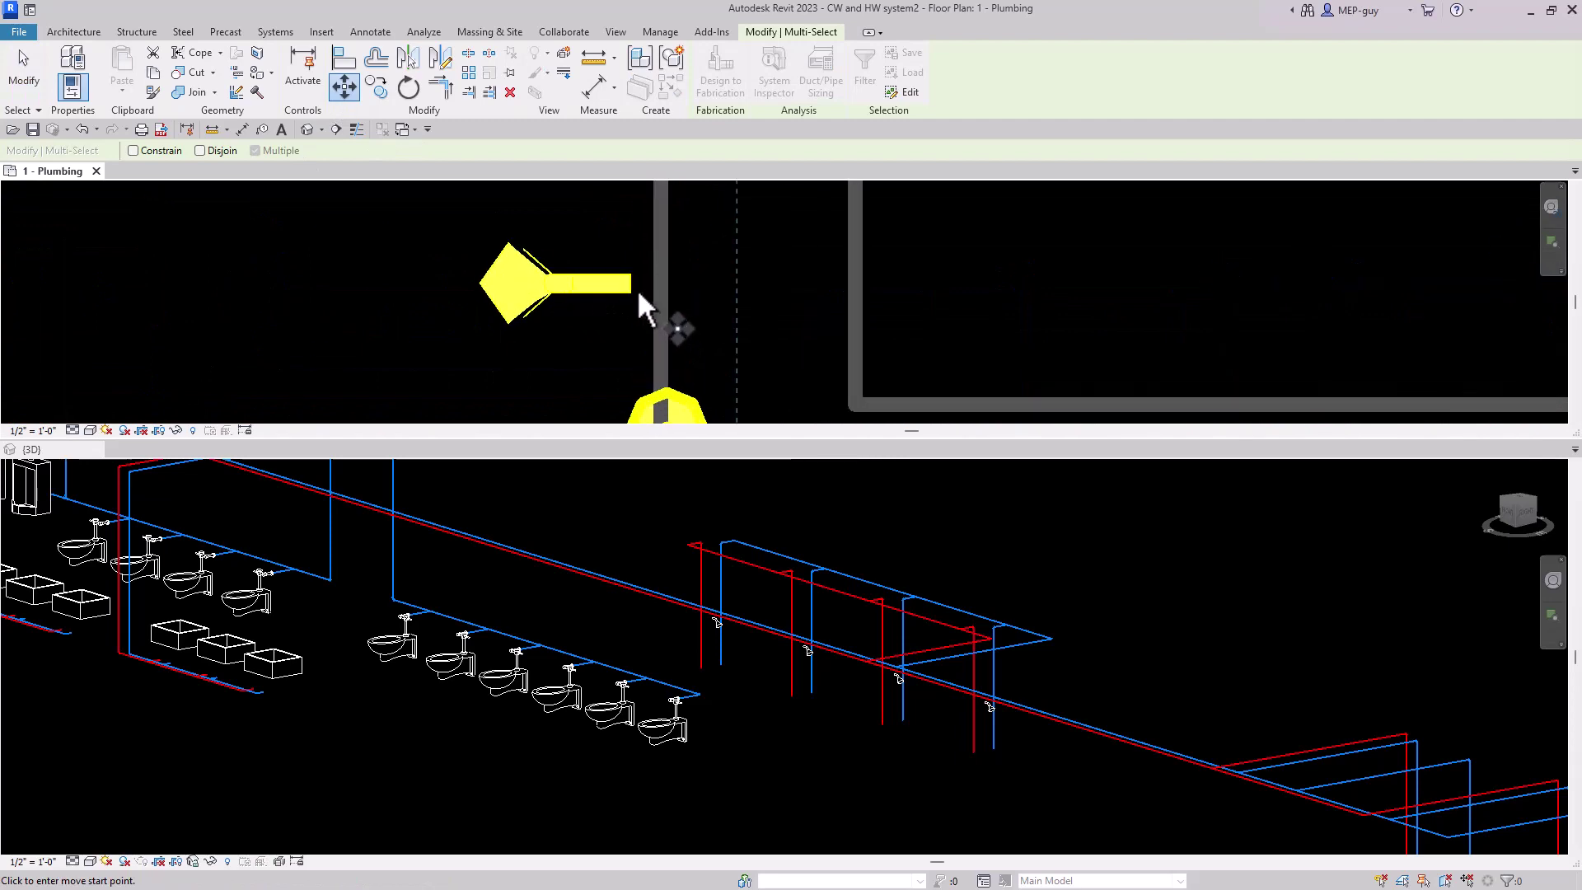
pyautogui.click(631, 284)
pyautogui.scroll(-5, 627, 264)
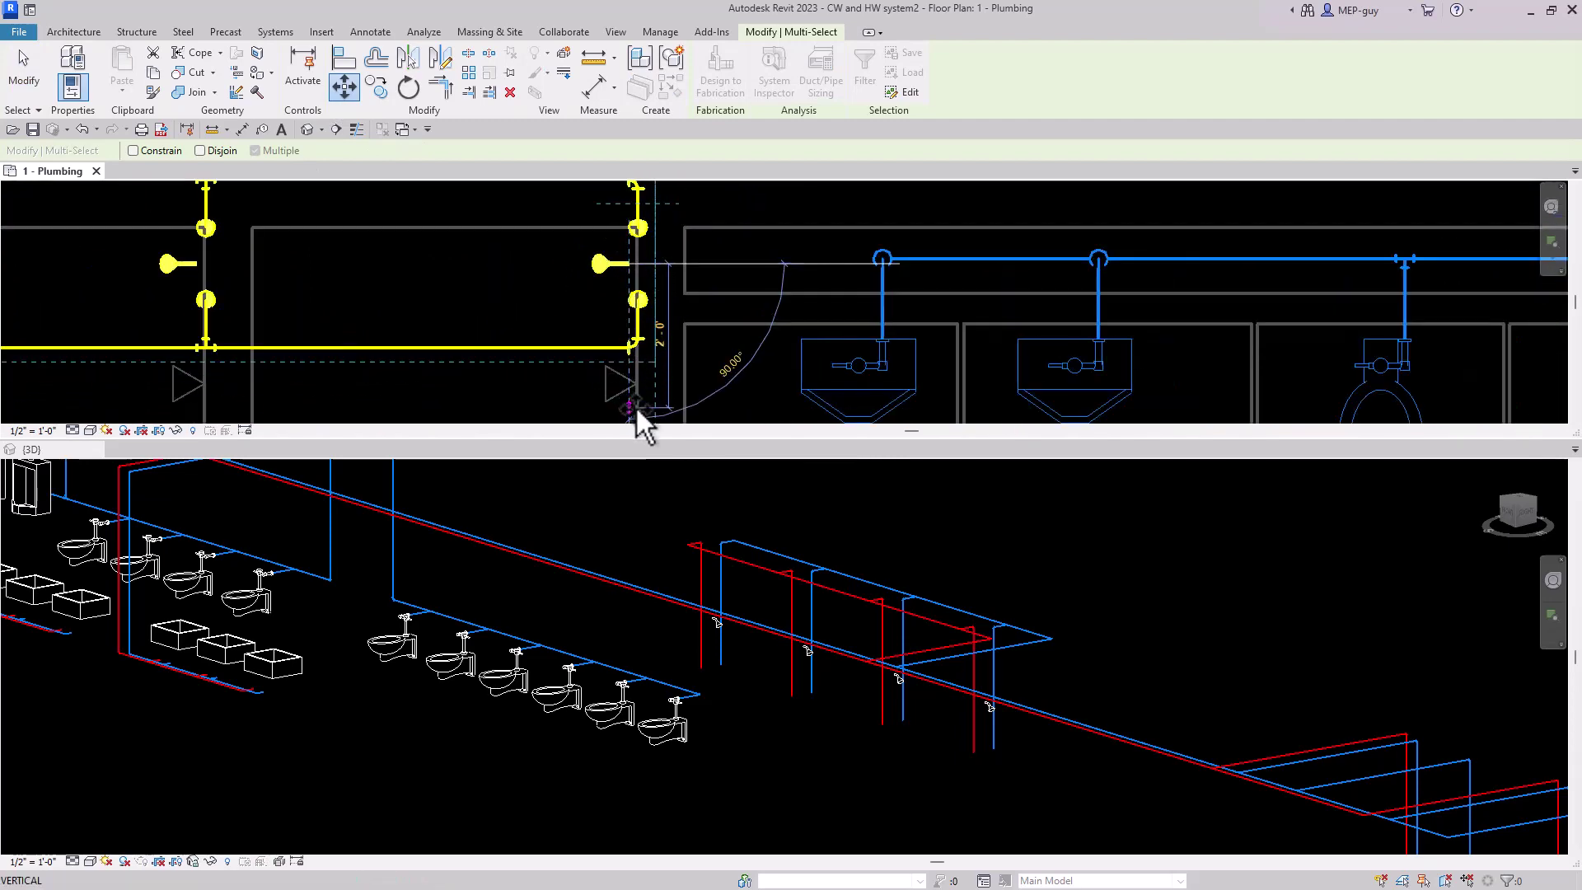
pyautogui.scroll(4, 635, 405)
pyautogui.click(635, 341)
pyautogui.press('Escape')
pyautogui.scroll(-5, 839, 275)
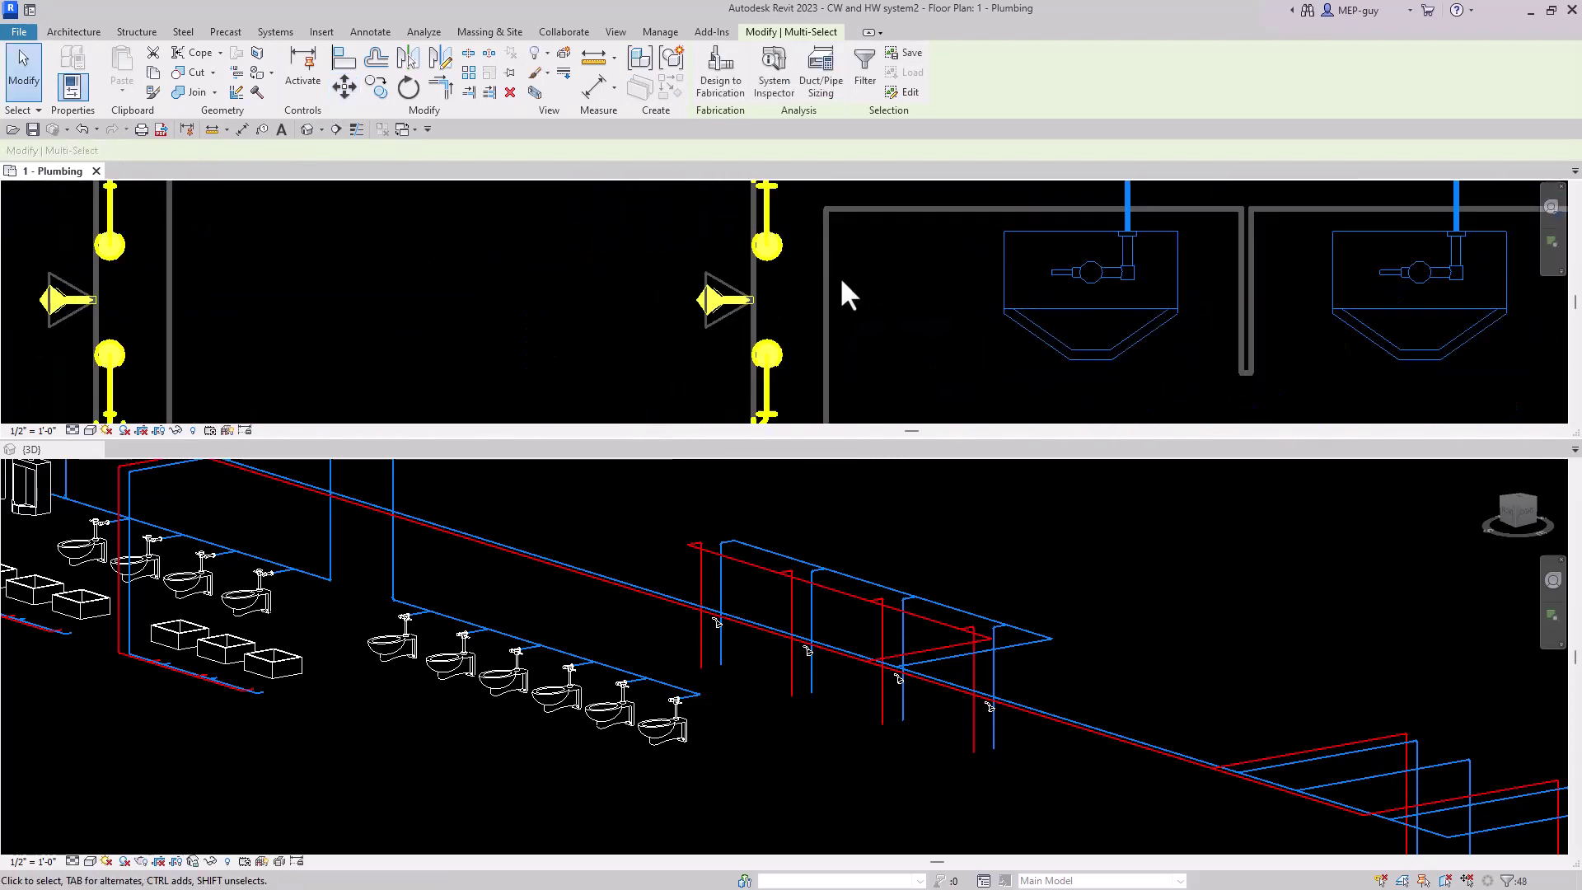
pyautogui.scroll(-2, 862, 342)
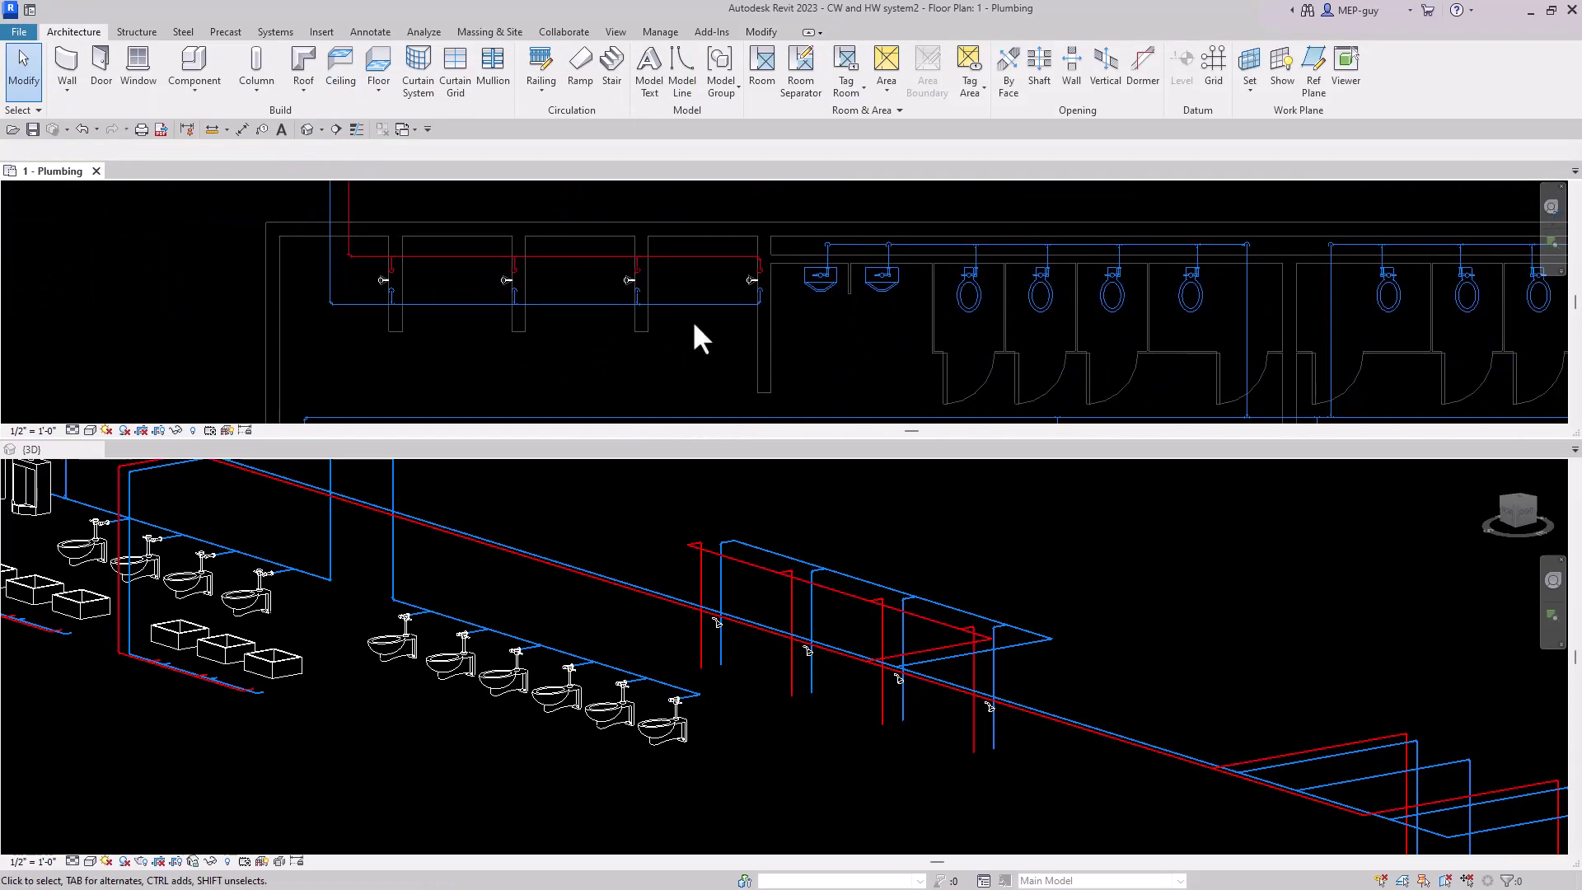
pyautogui.scroll(-2, 700, 338)
pyautogui.scroll(1, 440, 299)
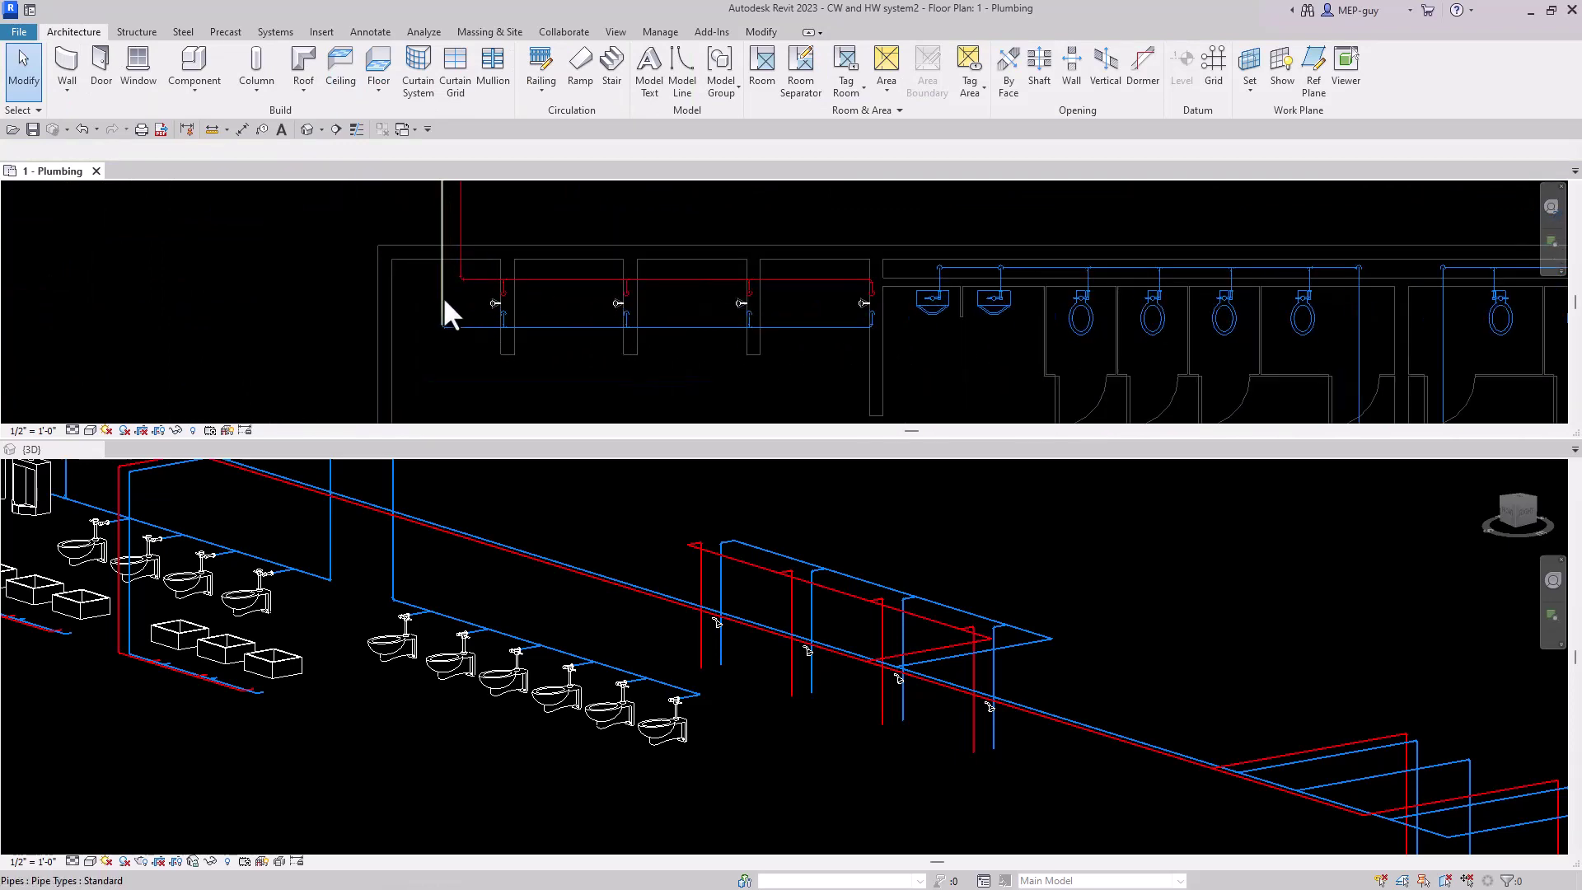
# Pull the free end of the first shower group's cold water pipe to about 2' 11" below the showers, toward the corridor mains.
pyautogui.scroll(1, 443, 297)
pyautogui.click(444, 299)
pyautogui.click(442, 214)
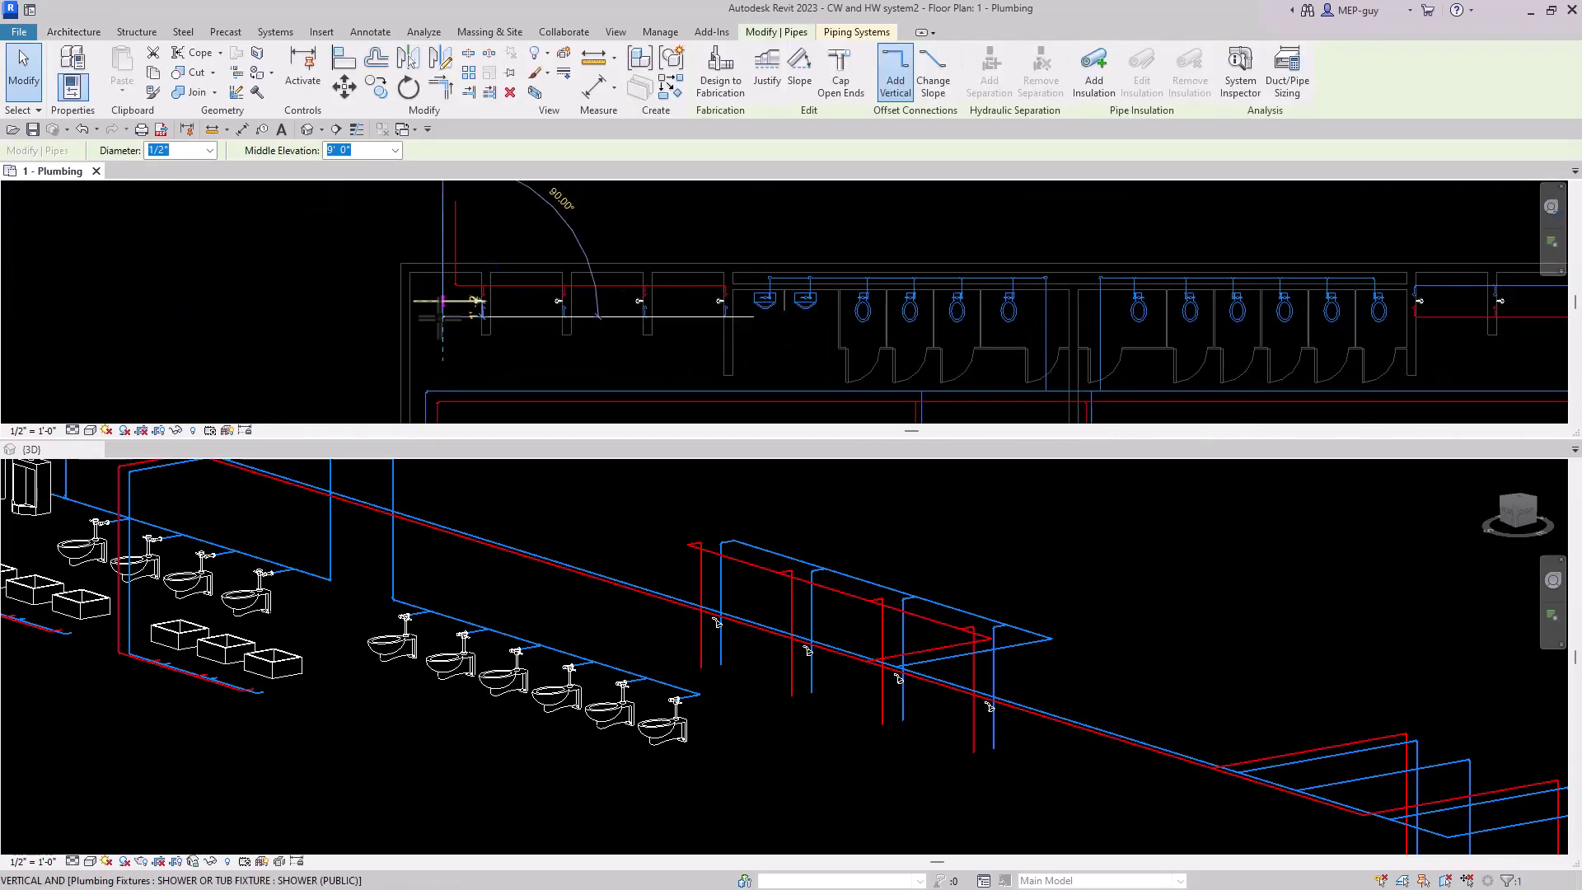
pyautogui.click(438, 329)
pyautogui.scroll(4, 453, 322)
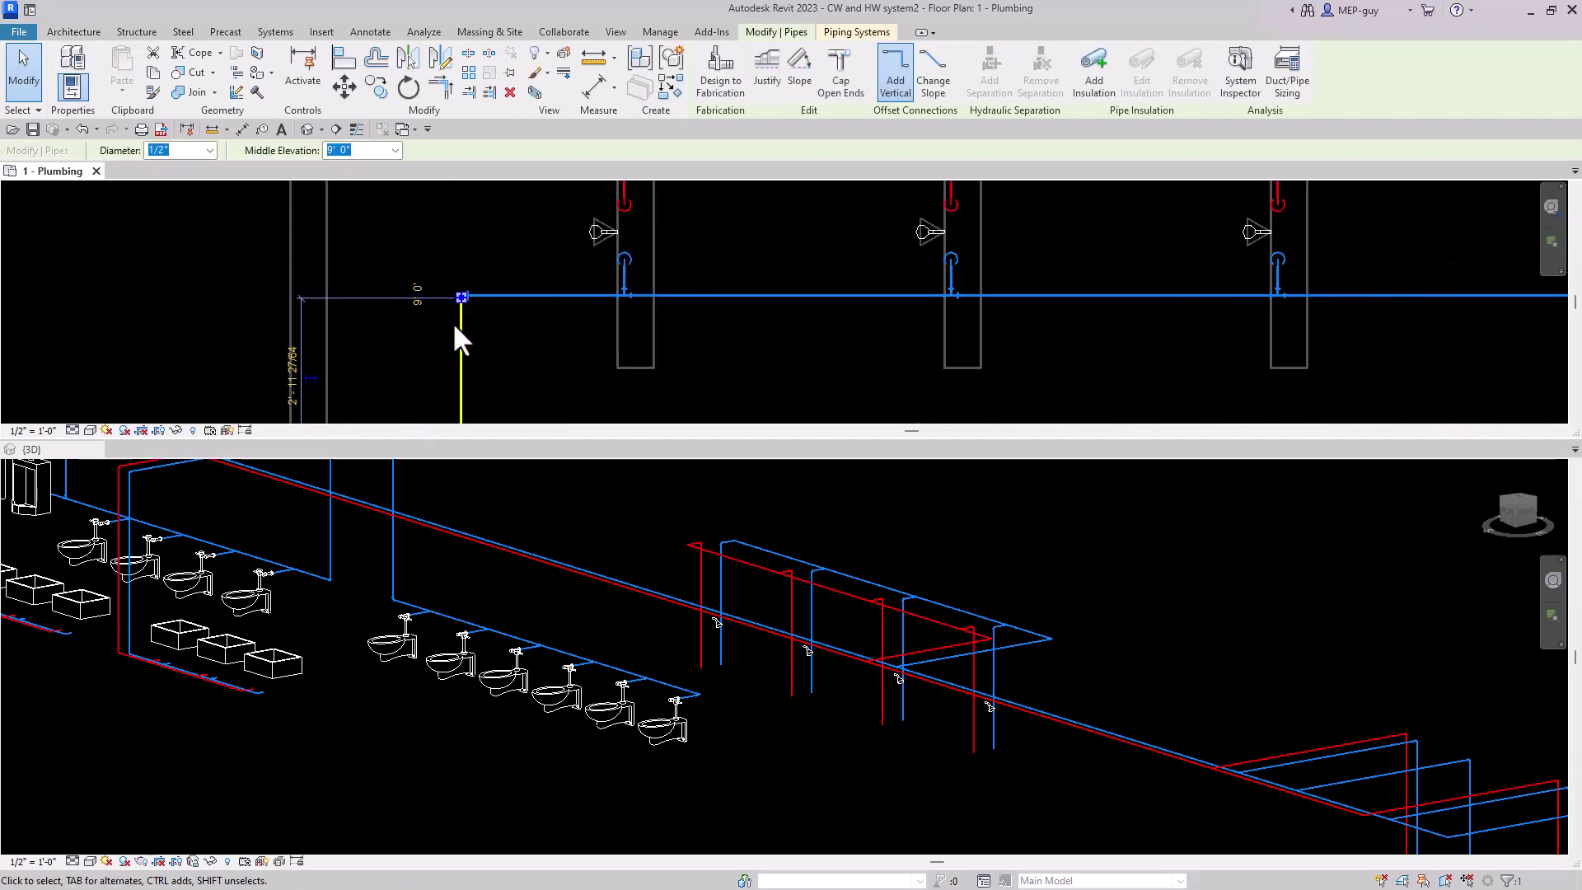
pyautogui.press('Escape')
pyautogui.press('Escape')
pyautogui.scroll(-4, 478, 284)
pyautogui.scroll(-1, 577, 353)
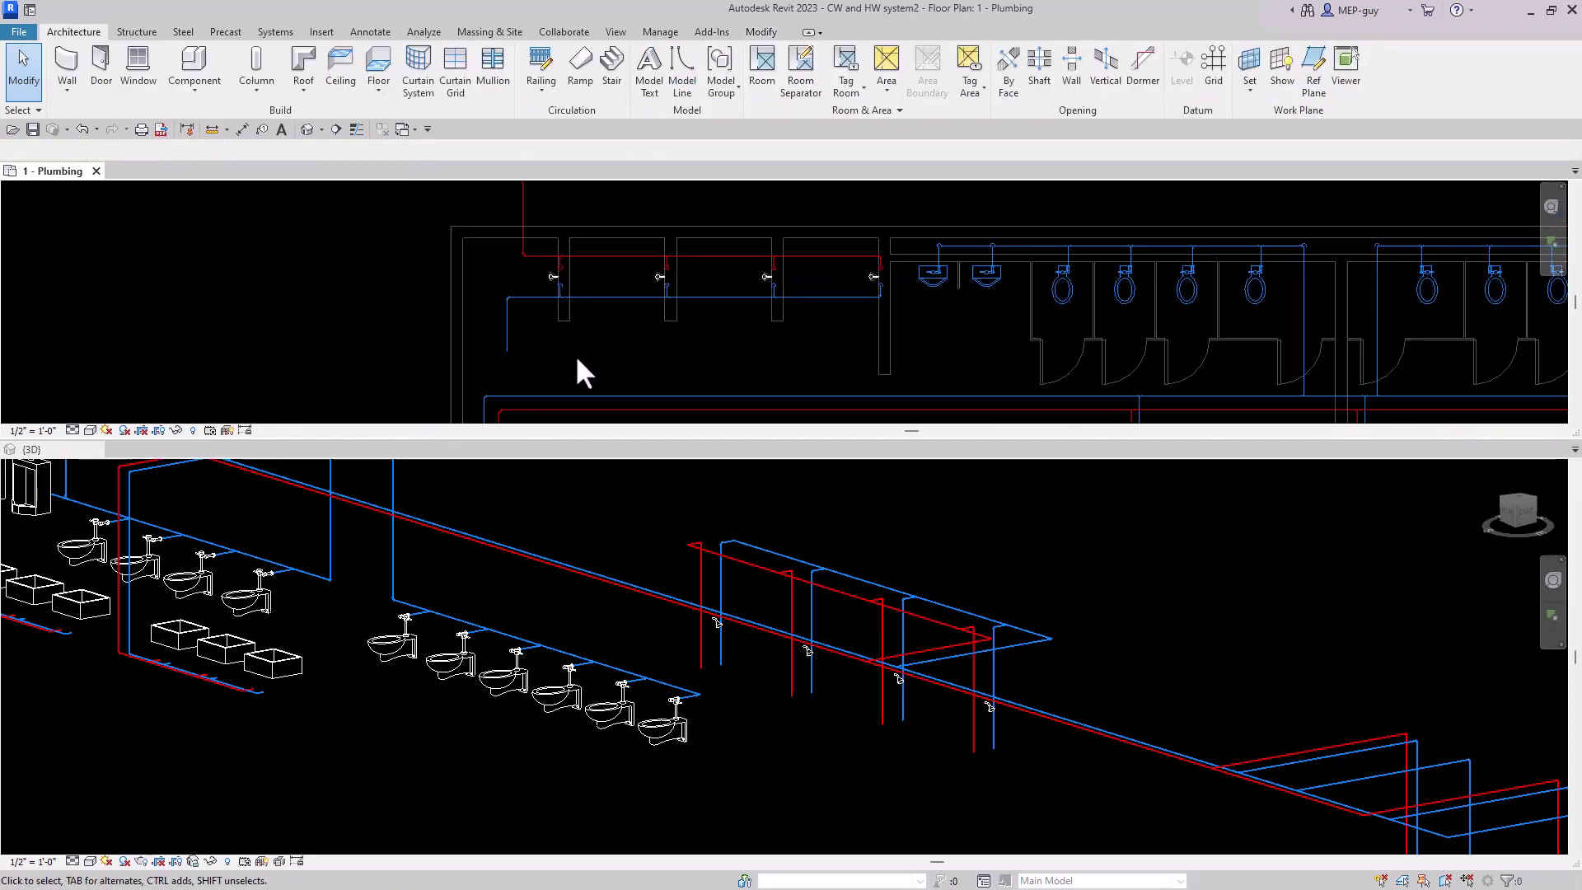
# Pull the free end of the same showers' hot water pipe from outside the building to below the showers, toward the mains.
pyautogui.scroll(1, 520, 239)
pyautogui.click(530, 255)
pyautogui.scroll(-2, 532, 257)
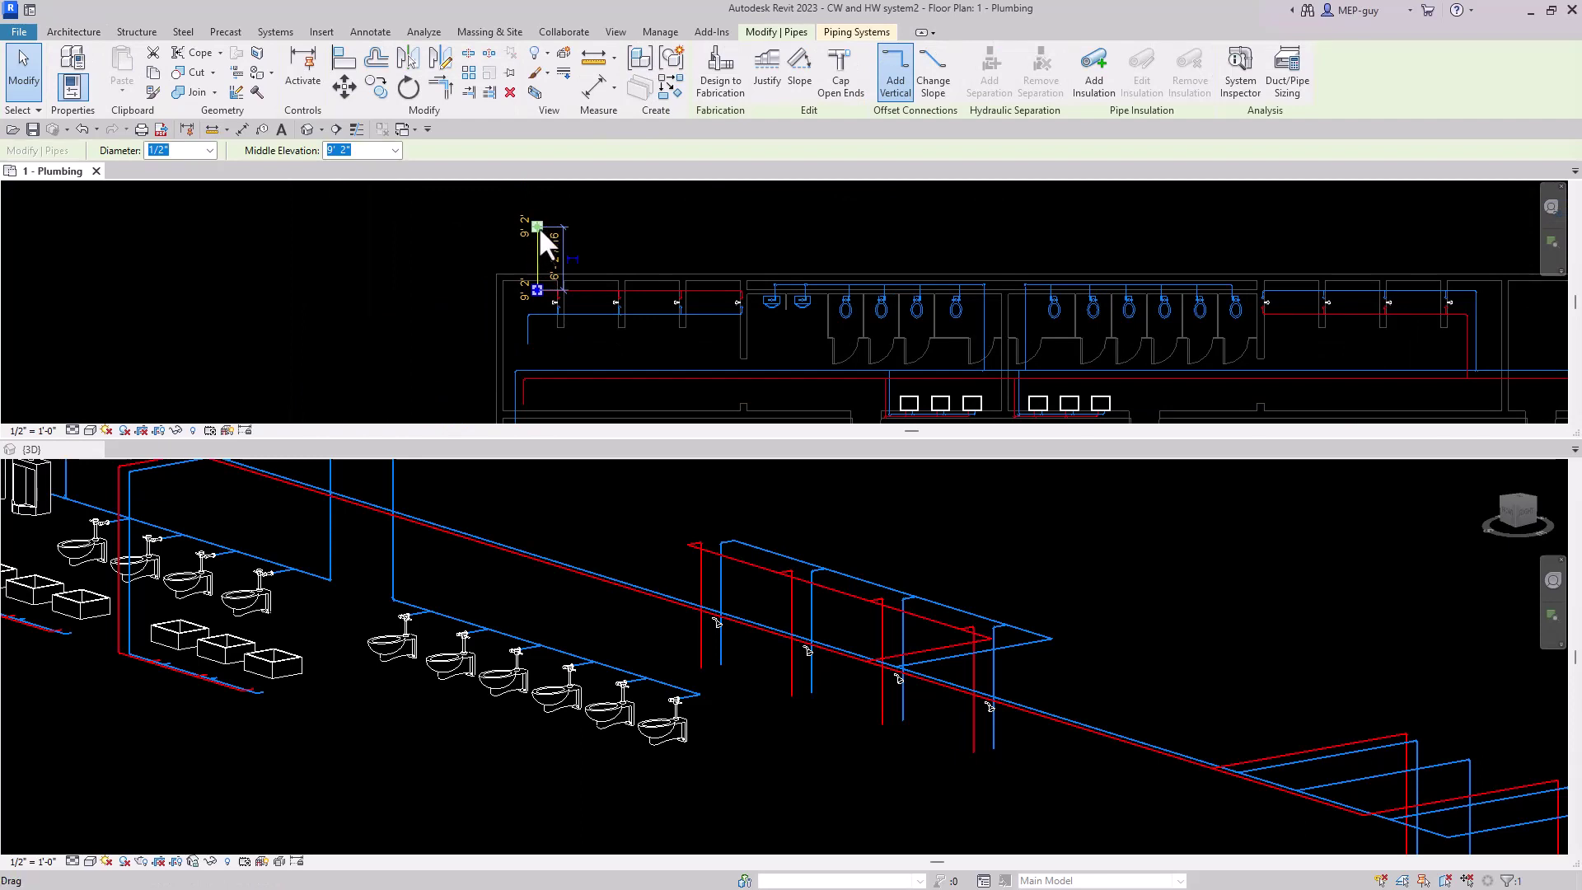
pyautogui.click(539, 225)
pyautogui.press('Escape')
pyautogui.press('Escape')
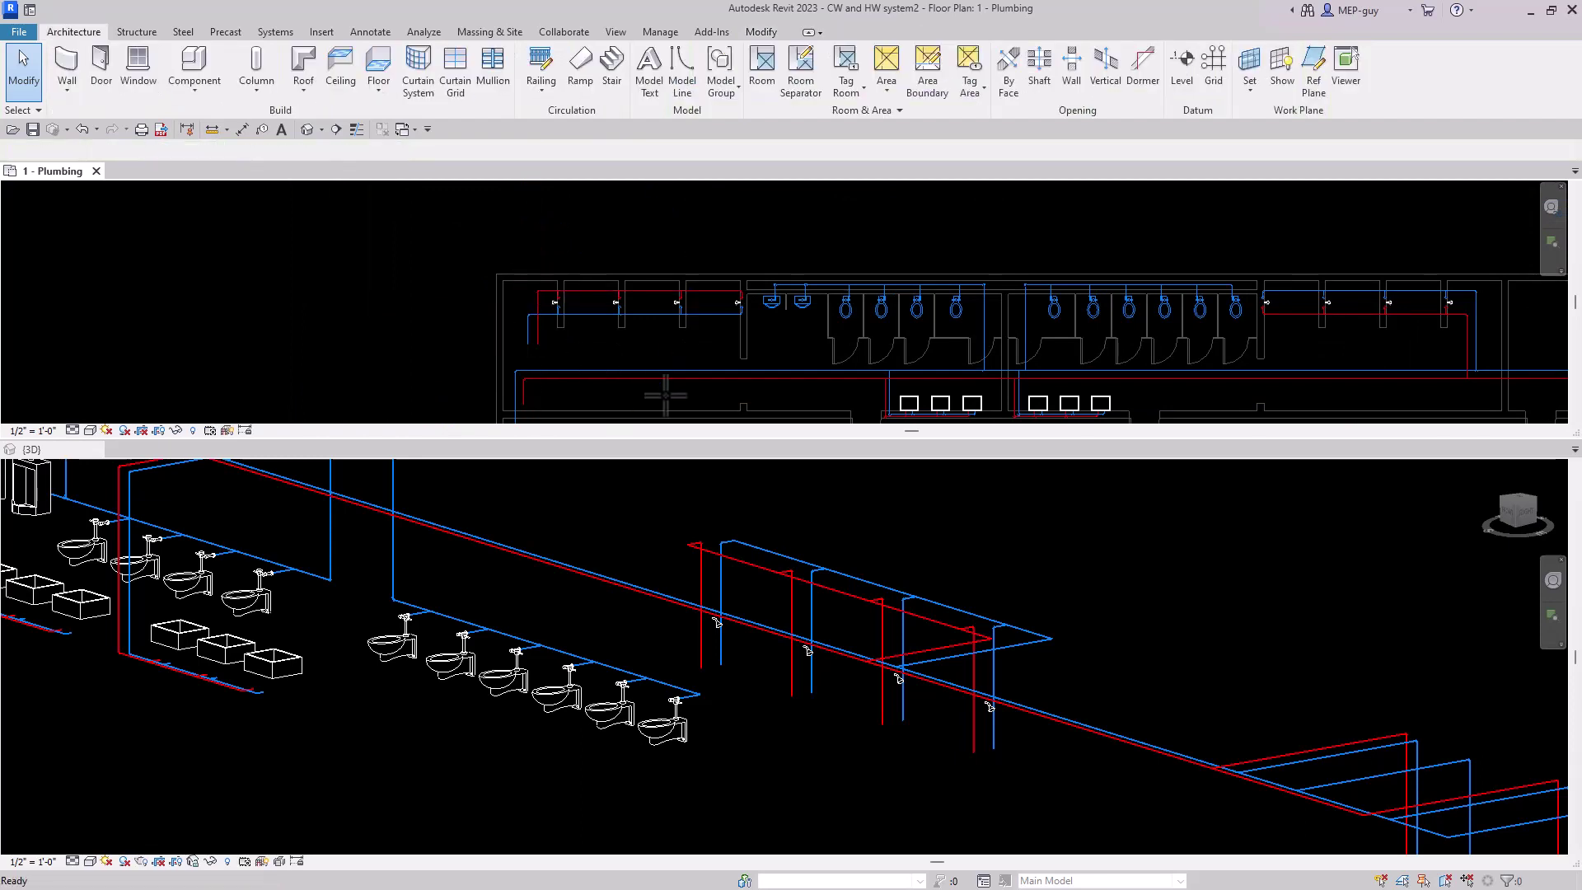
# Use Trim/Extend to connect the shower group's hot and cold water pipe ends to the hot and cold water mains.
pyautogui.scroll(3, 564, 381)
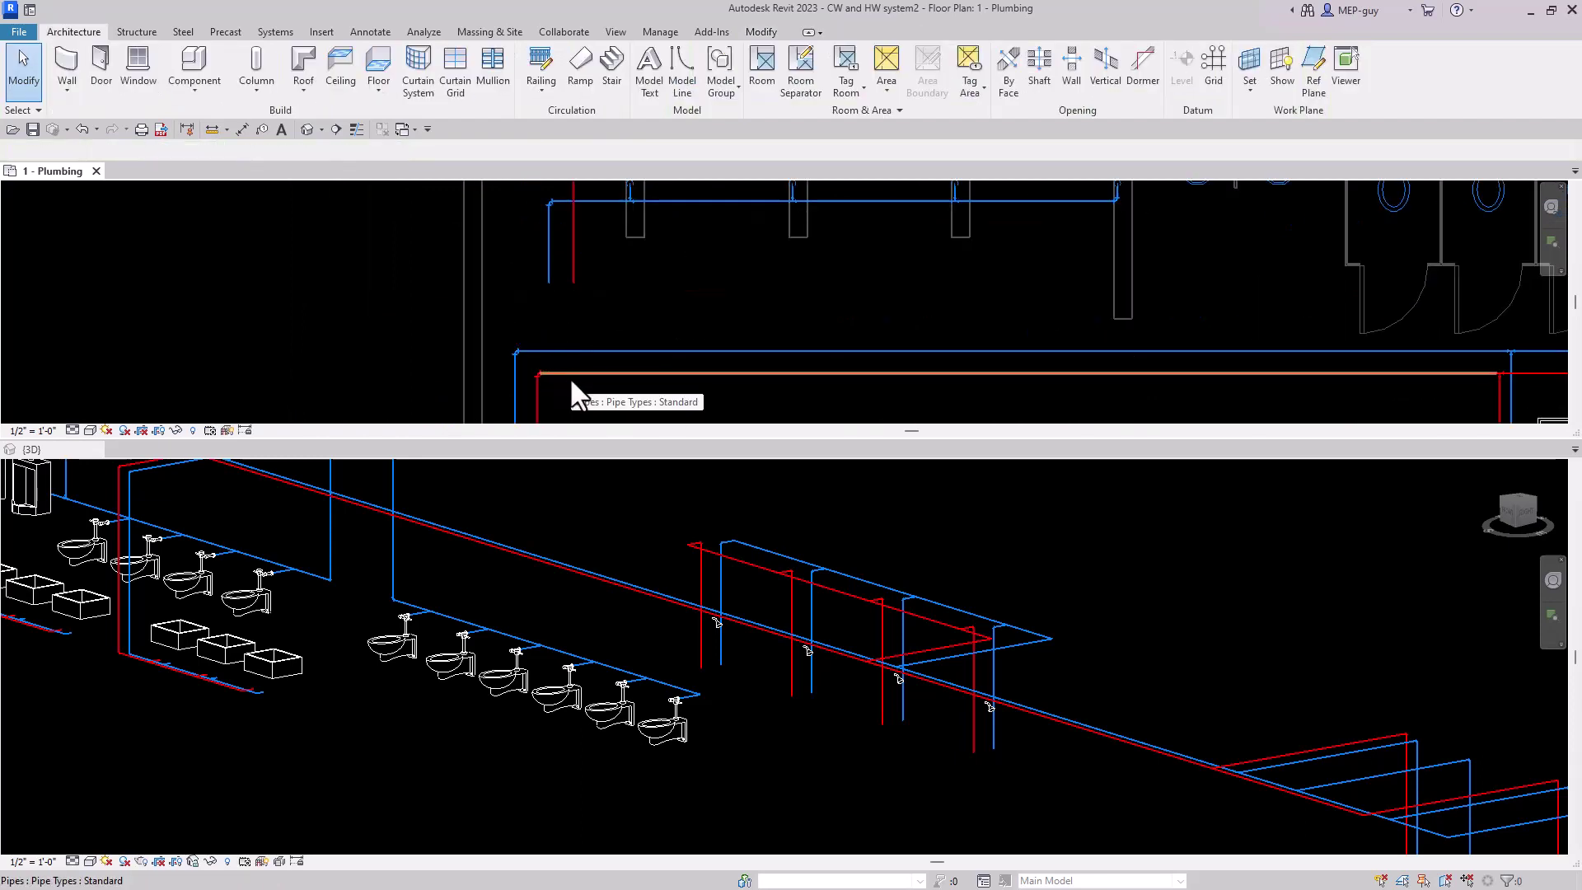
pyautogui.press('r')
pyautogui.click(573, 261)
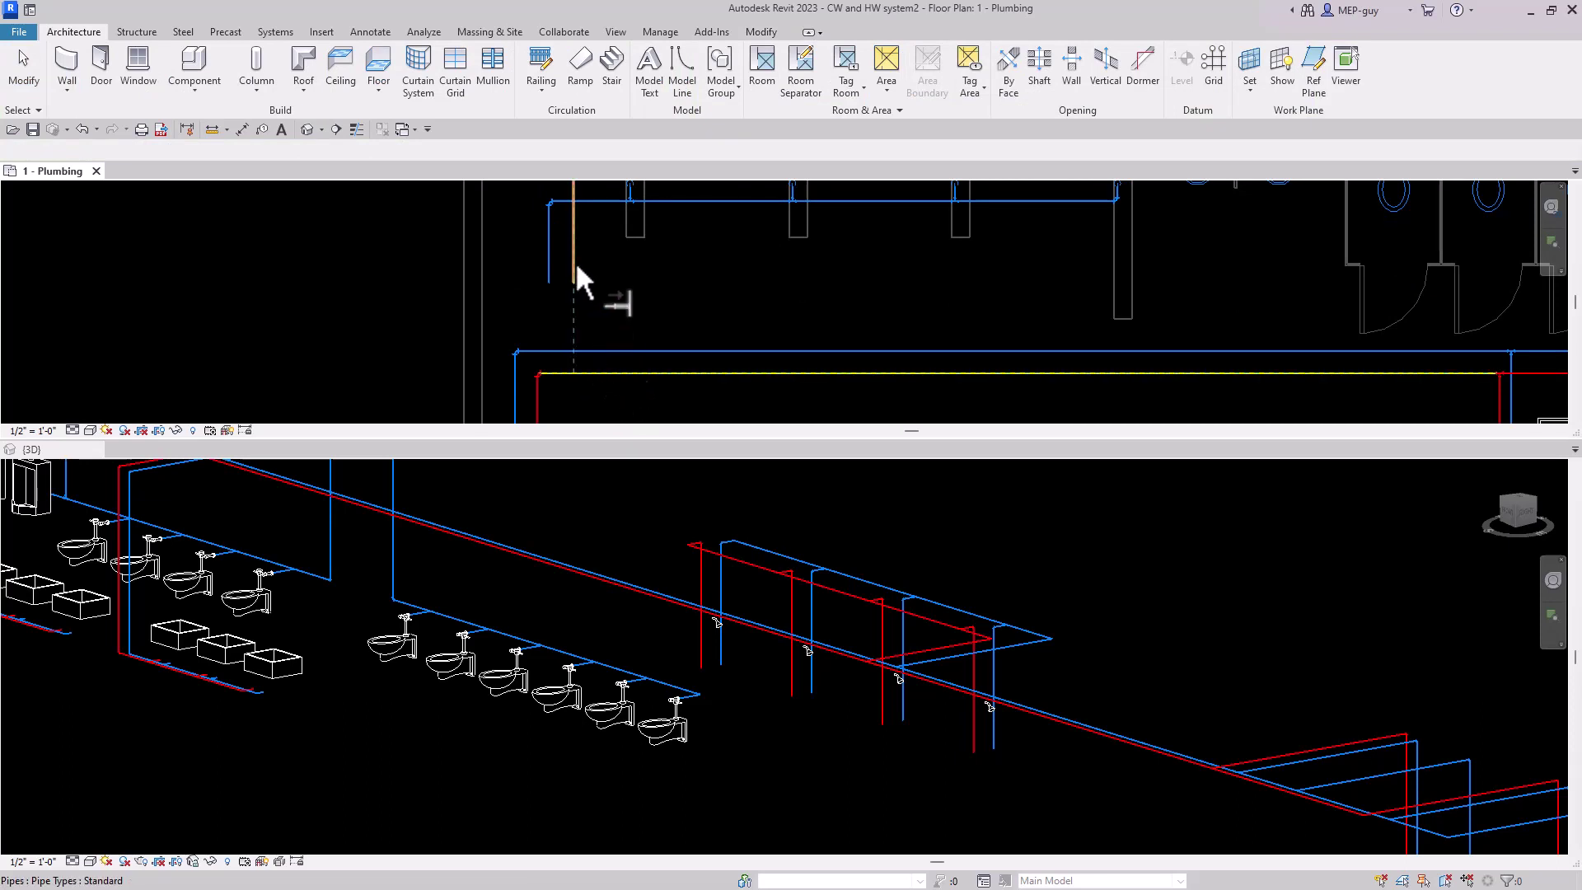
pyautogui.click(568, 371)
pyautogui.click(552, 351)
pyautogui.click(704, 353)
pyautogui.press('Escape')
pyautogui.press('Escape')
pyautogui.scroll(-4, 661, 369)
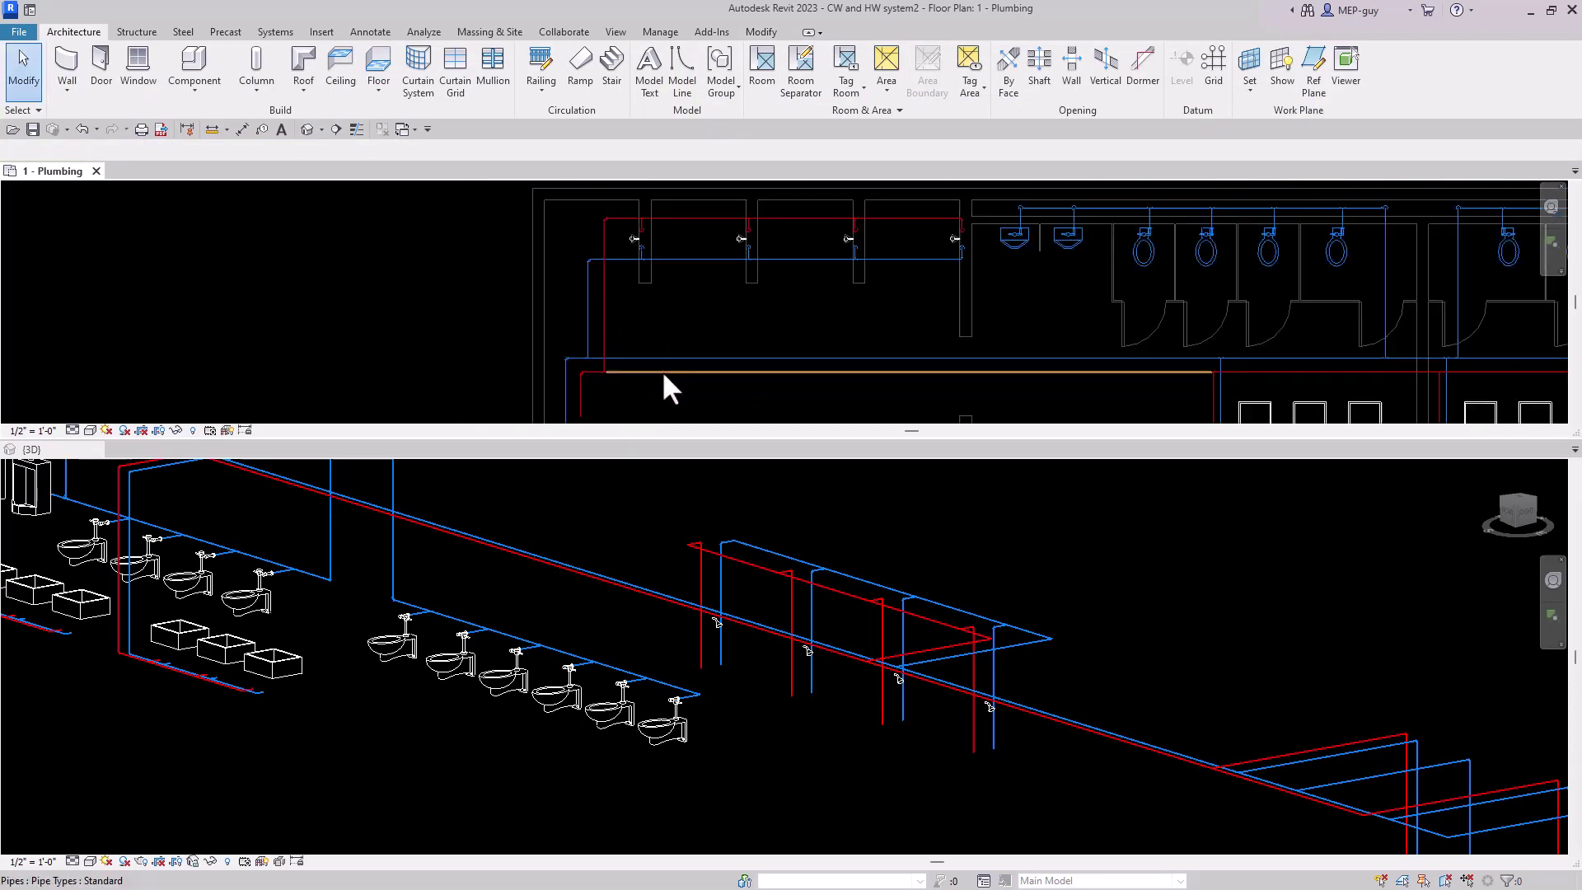
# Move the showers' cold water branch across to the other side of their hot water branch.
pyautogui.scroll(3, 567, 298)
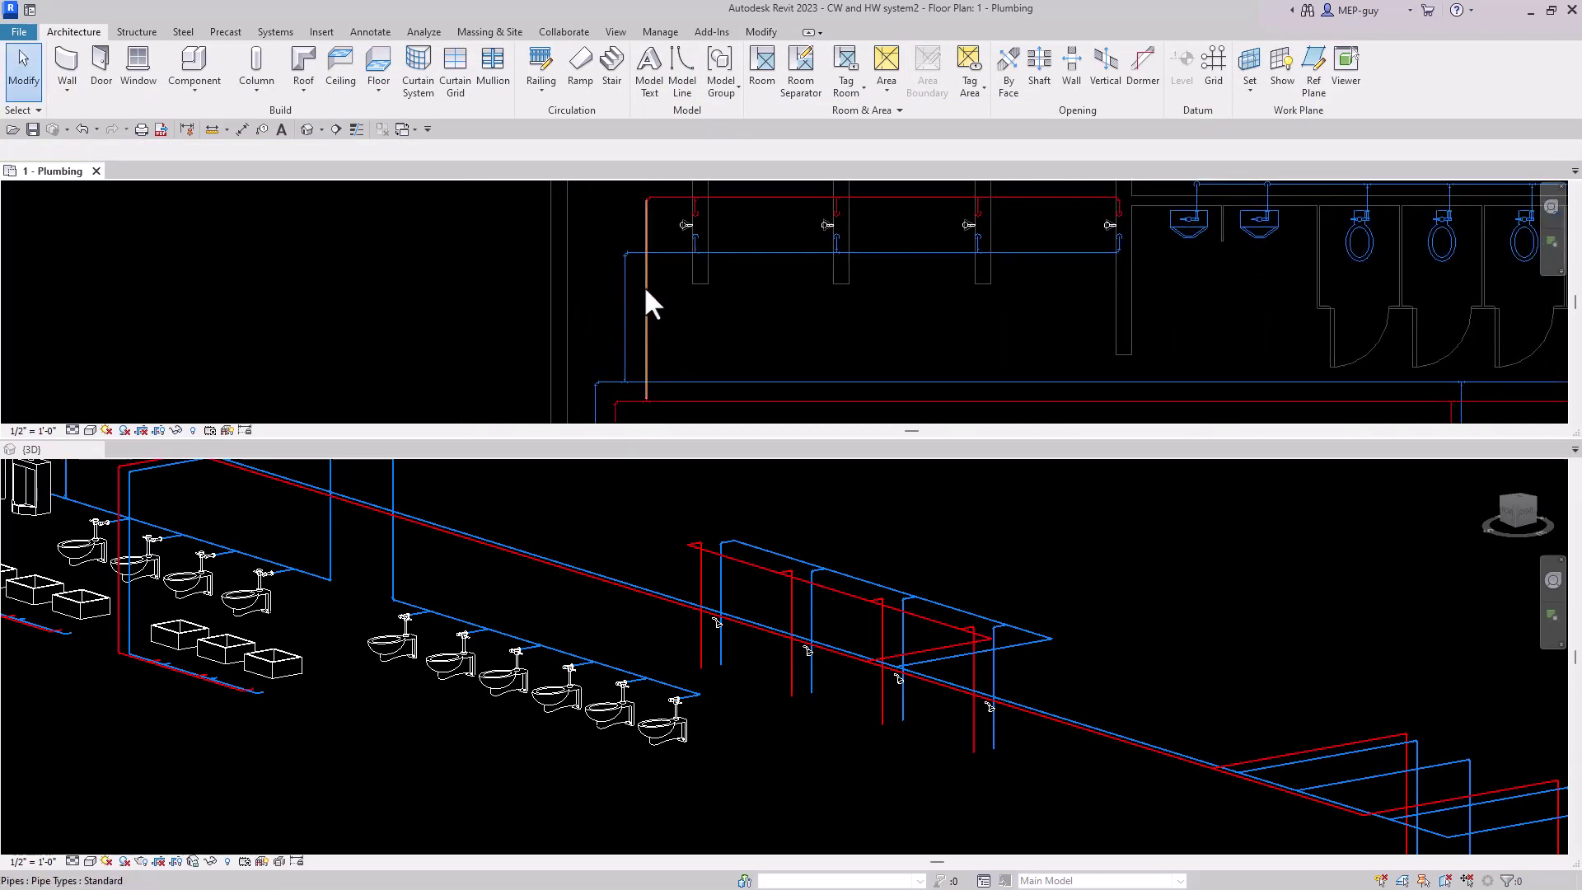
pyautogui.moveTo(627, 295); pyautogui.dragTo(669, 295)
pyautogui.press('Escape')
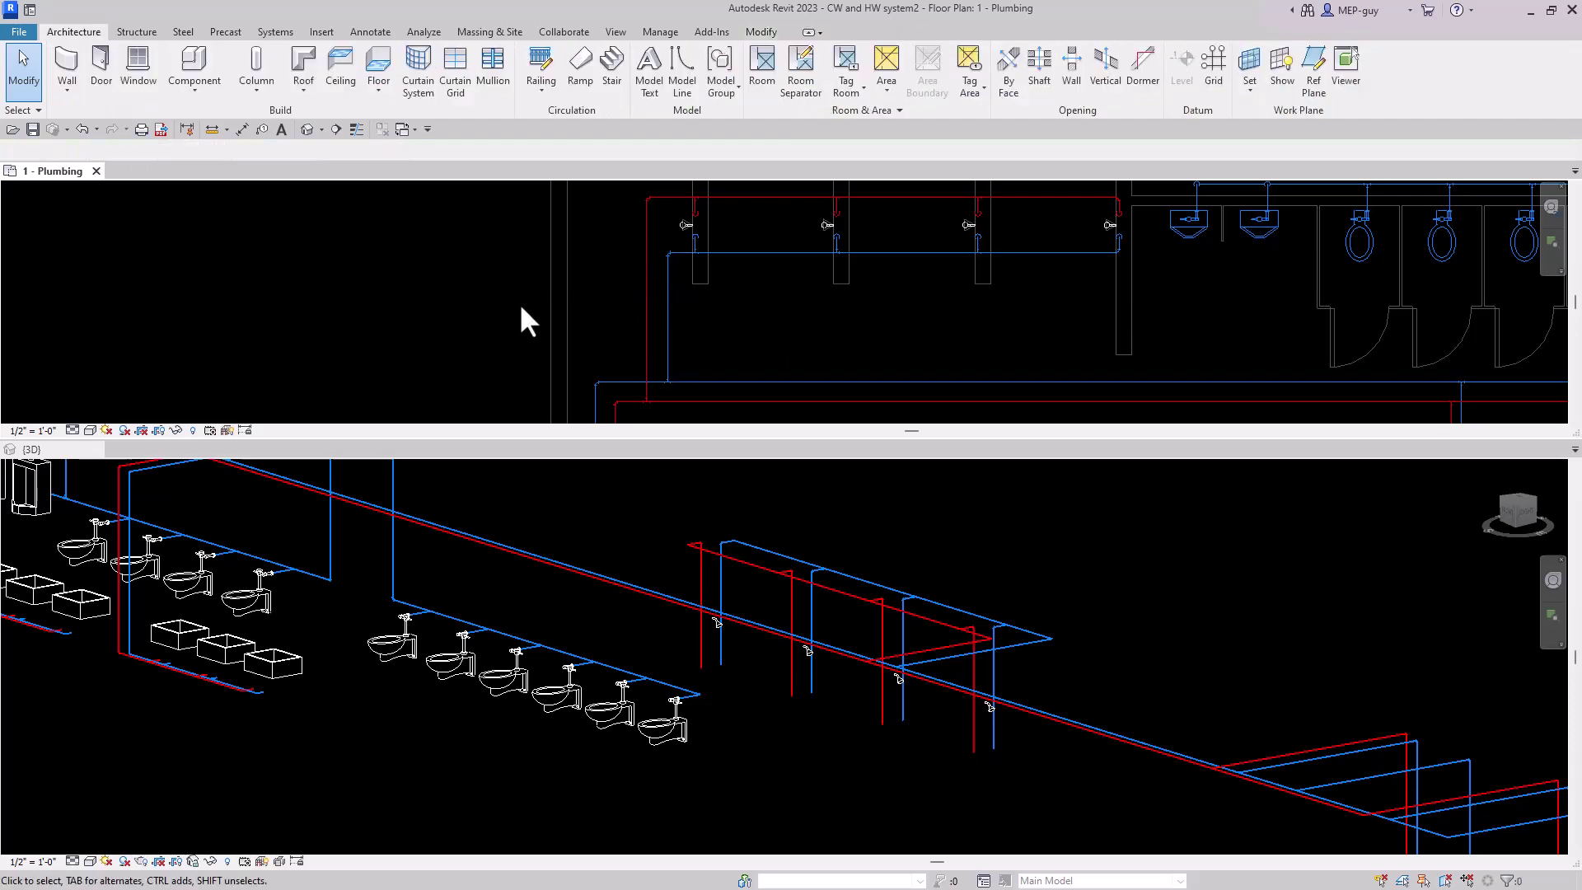
# Select the entire connected cold water pipe network, starting from the main's supply end.
pyautogui.scroll(-3, 458, 286)
pyautogui.scroll(-1, 460, 293)
pyautogui.moveTo(721, 382); pyautogui.dragTo(672, 389, button='middle')
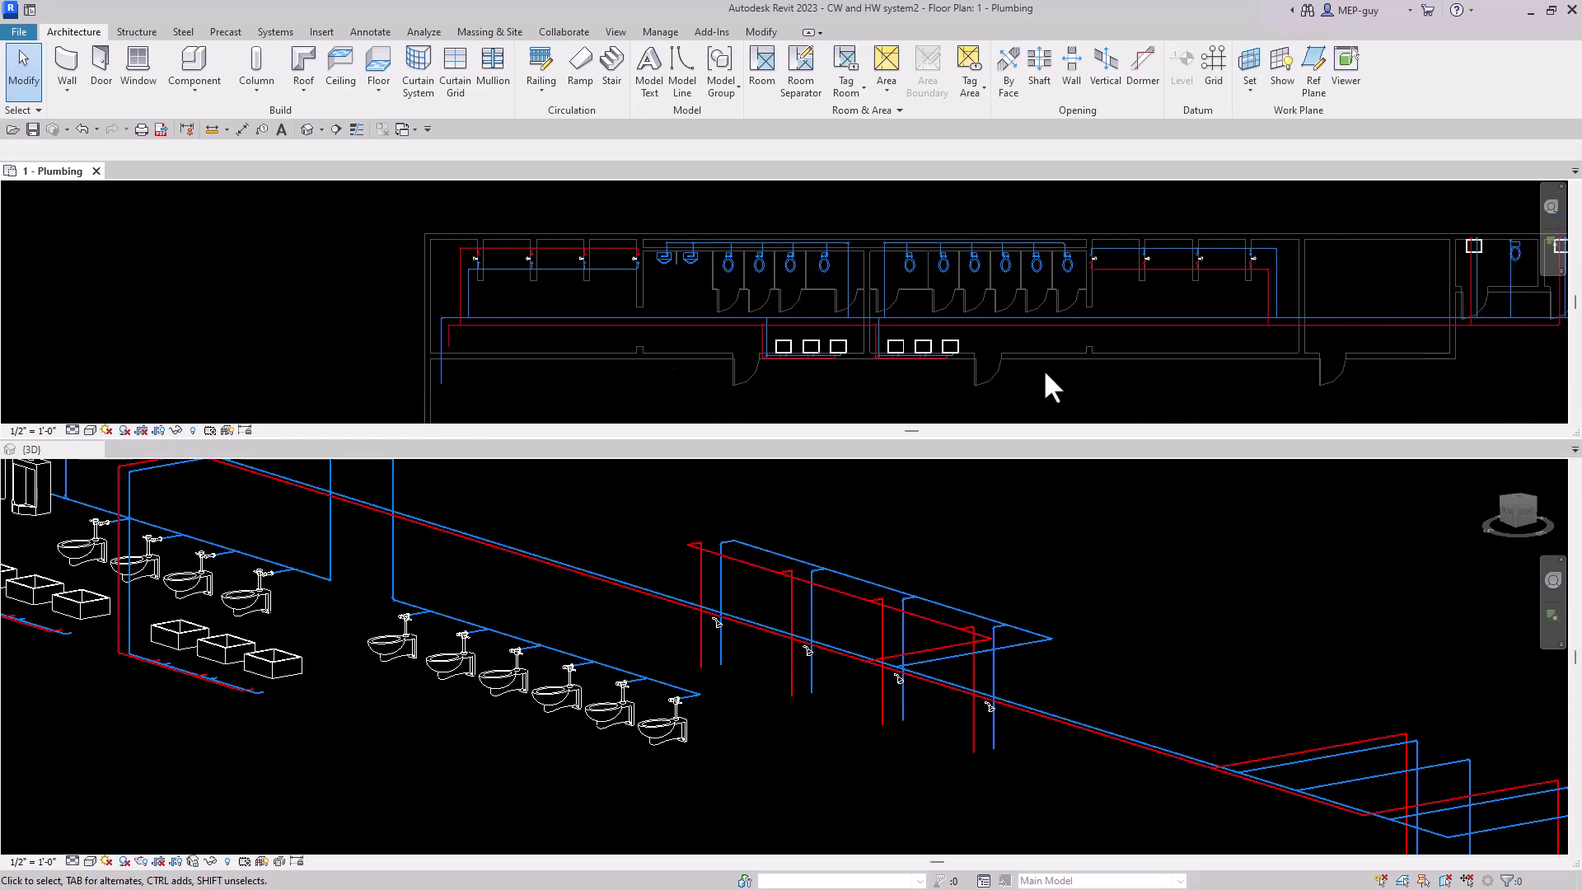
pyautogui.scroll(-1, 1150, 647)
pyautogui.scroll(-2, 1148, 634)
pyautogui.moveTo(1150, 550); pyautogui.dragTo(1100, 651, button='middle')
pyautogui.press('z')
pyautogui.press('a')
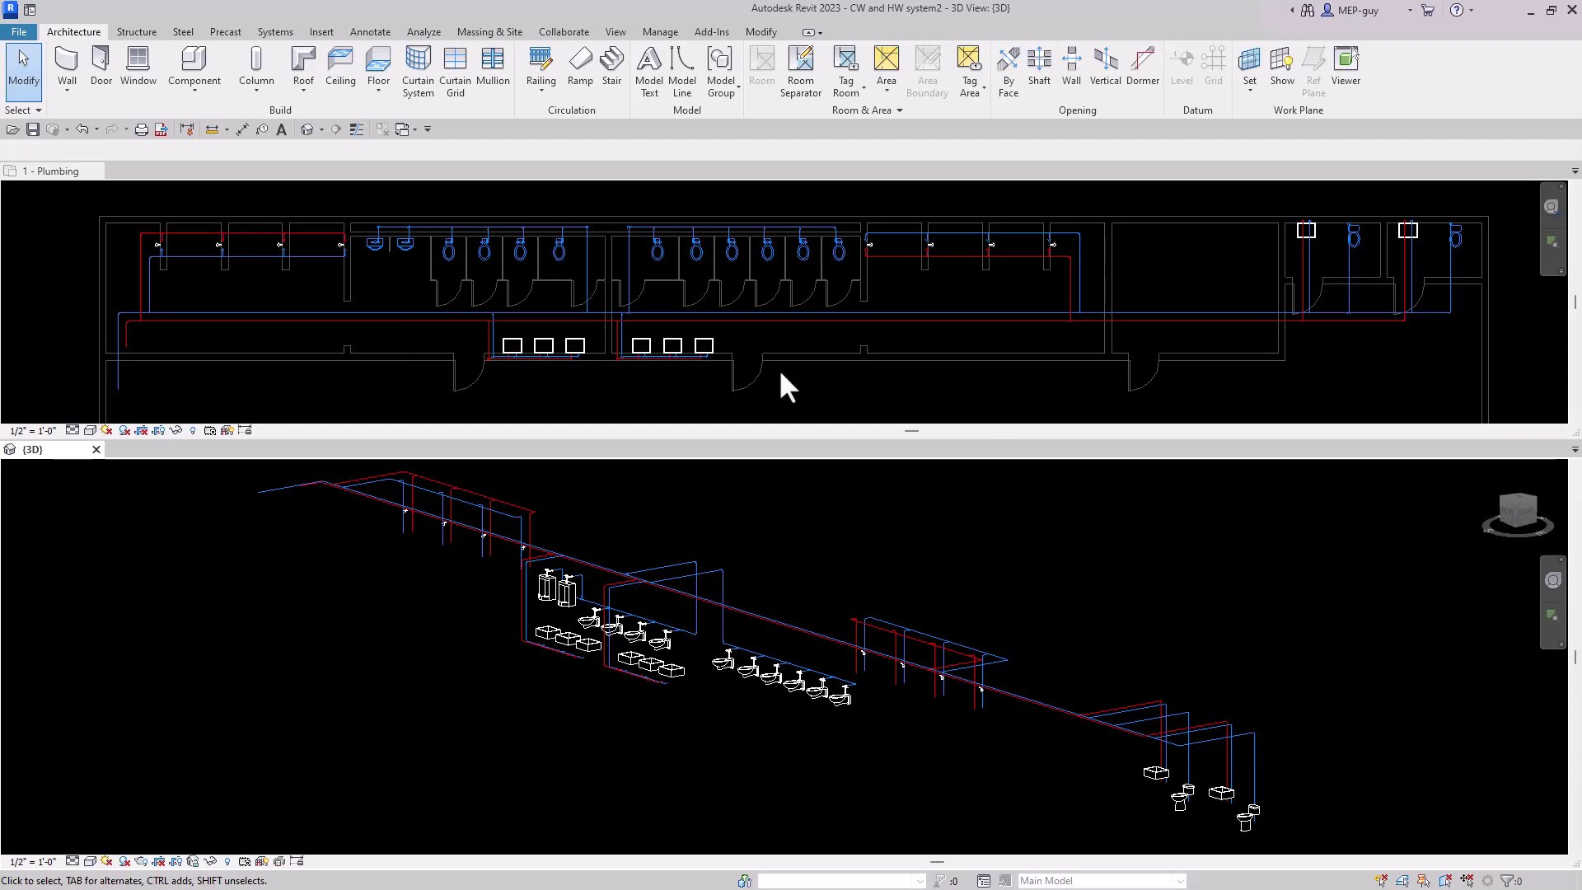
pyautogui.click(313, 371)
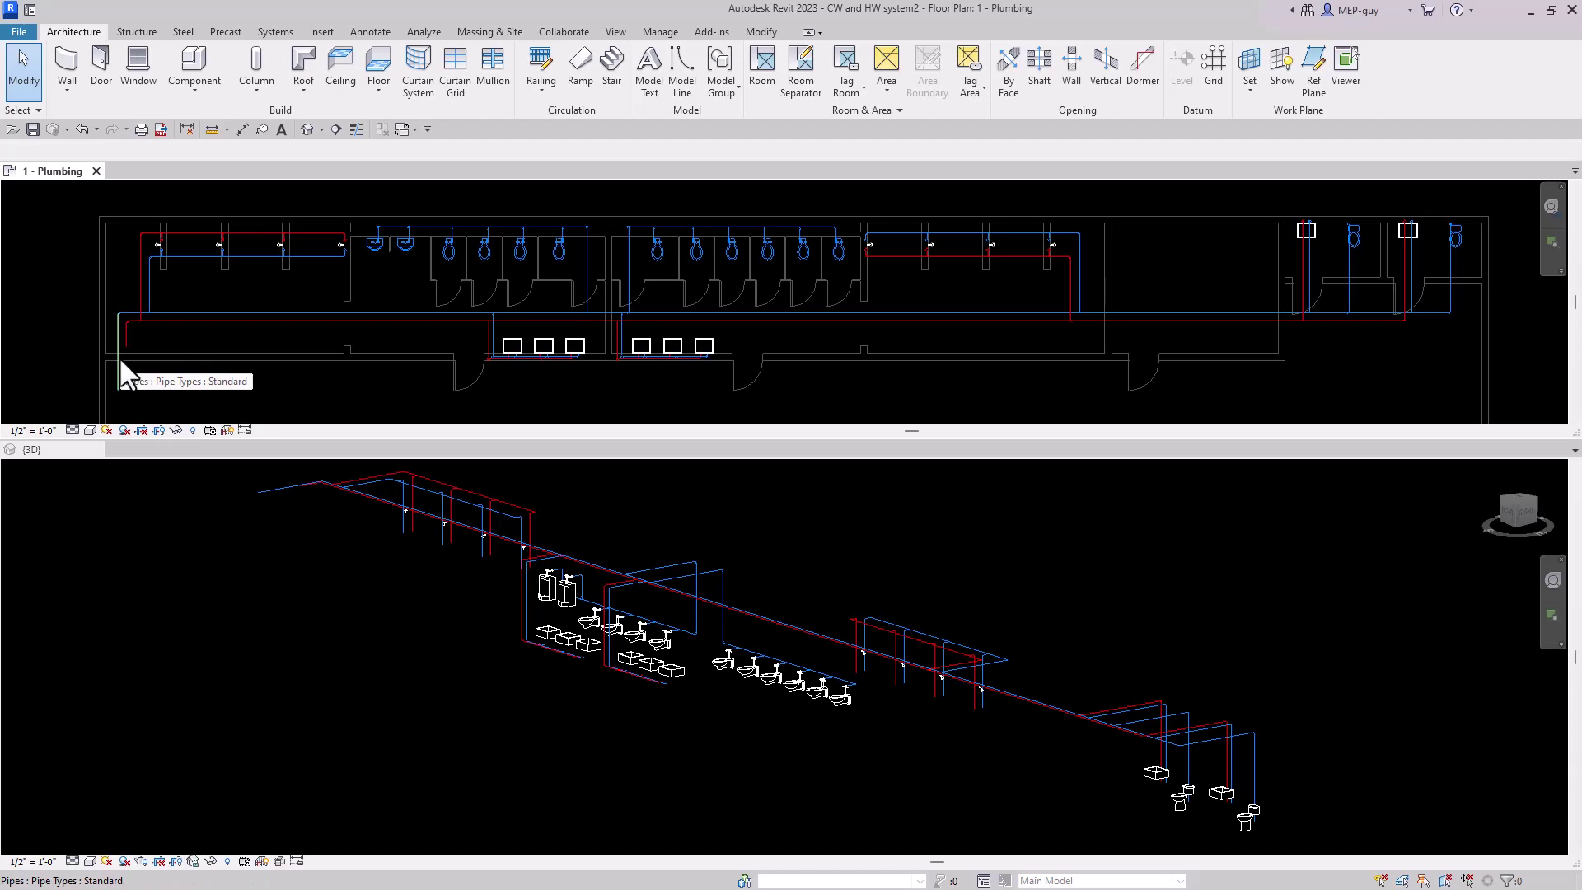
pyautogui.press('Tab')
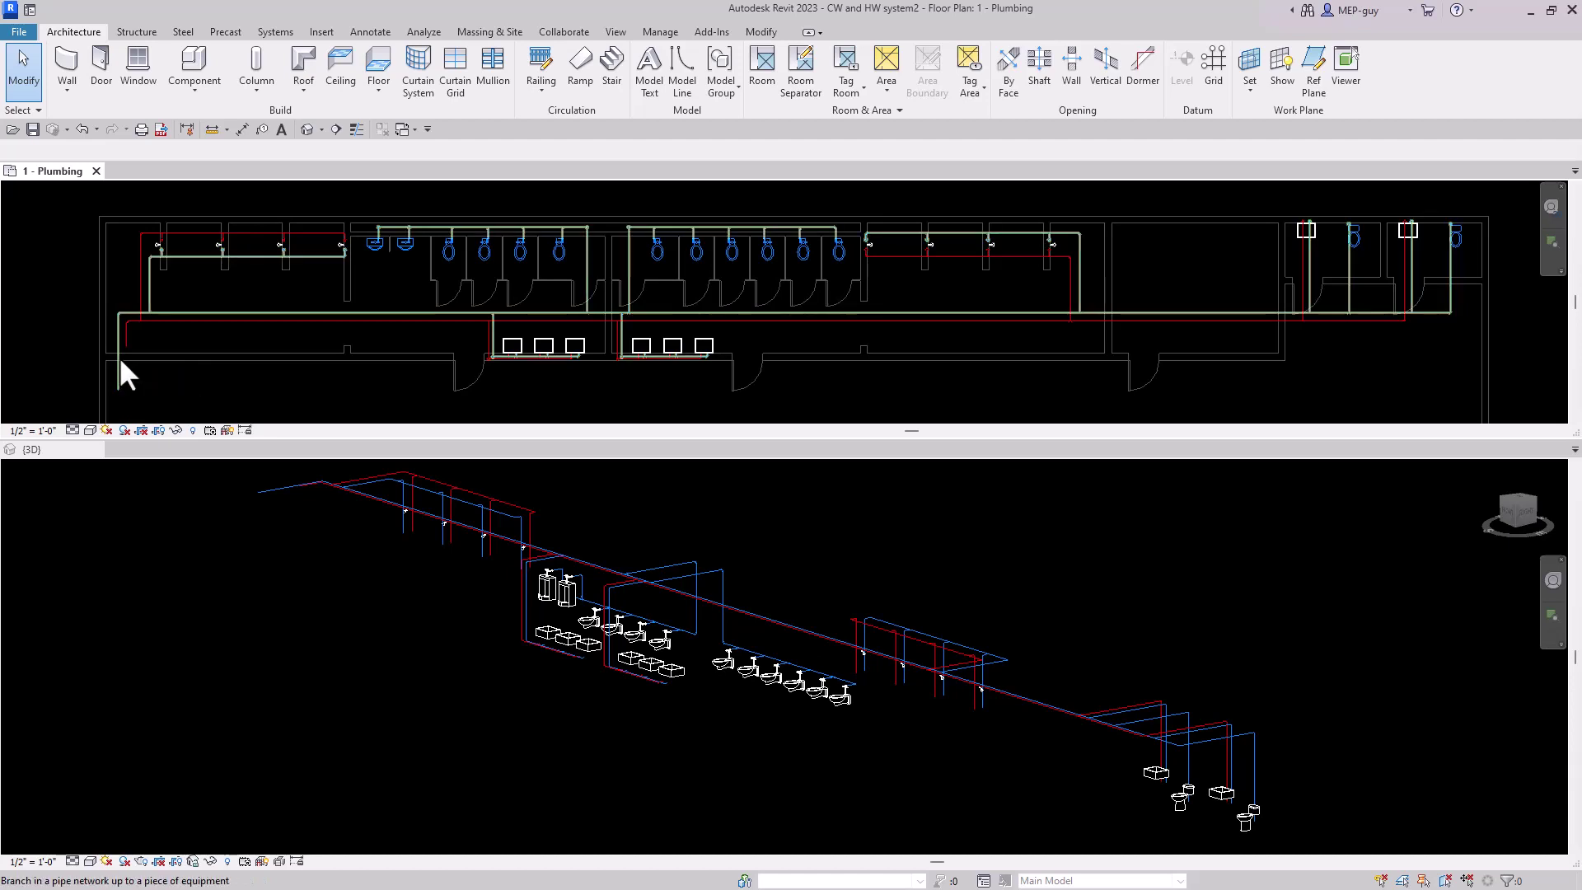
pyautogui.click(121, 357)
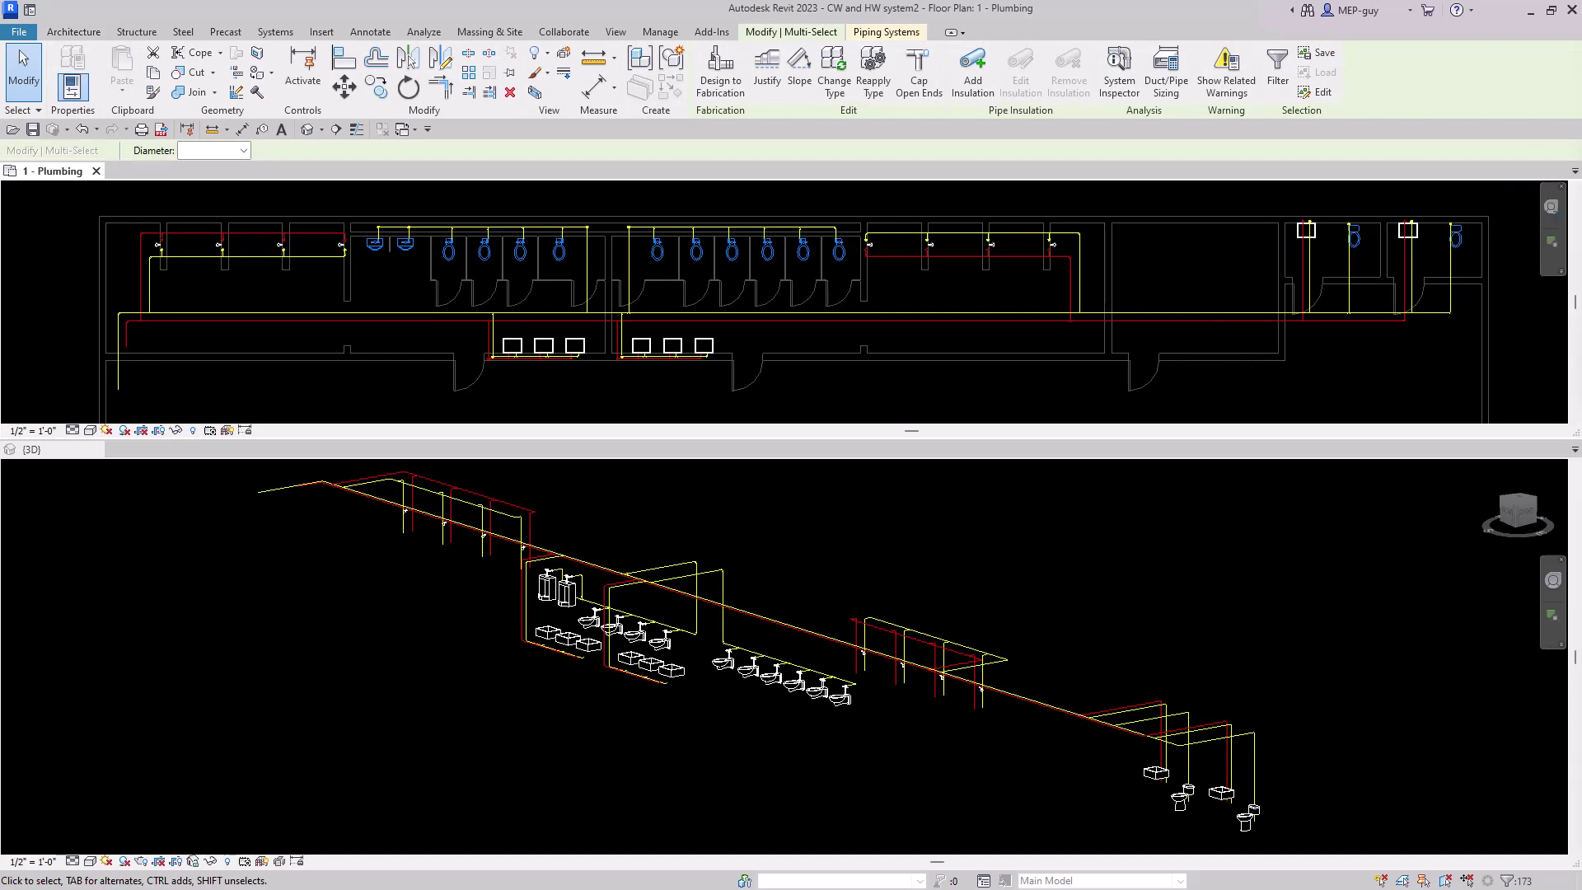
# Examine the Domestic Cold Water piping system's flow and fixture unit properties and its type's flow conversion method.
pyautogui.press('p')
pyautogui.press('p')
pyautogui.moveTo(1022, 191); pyautogui.dragTo(781, 250)
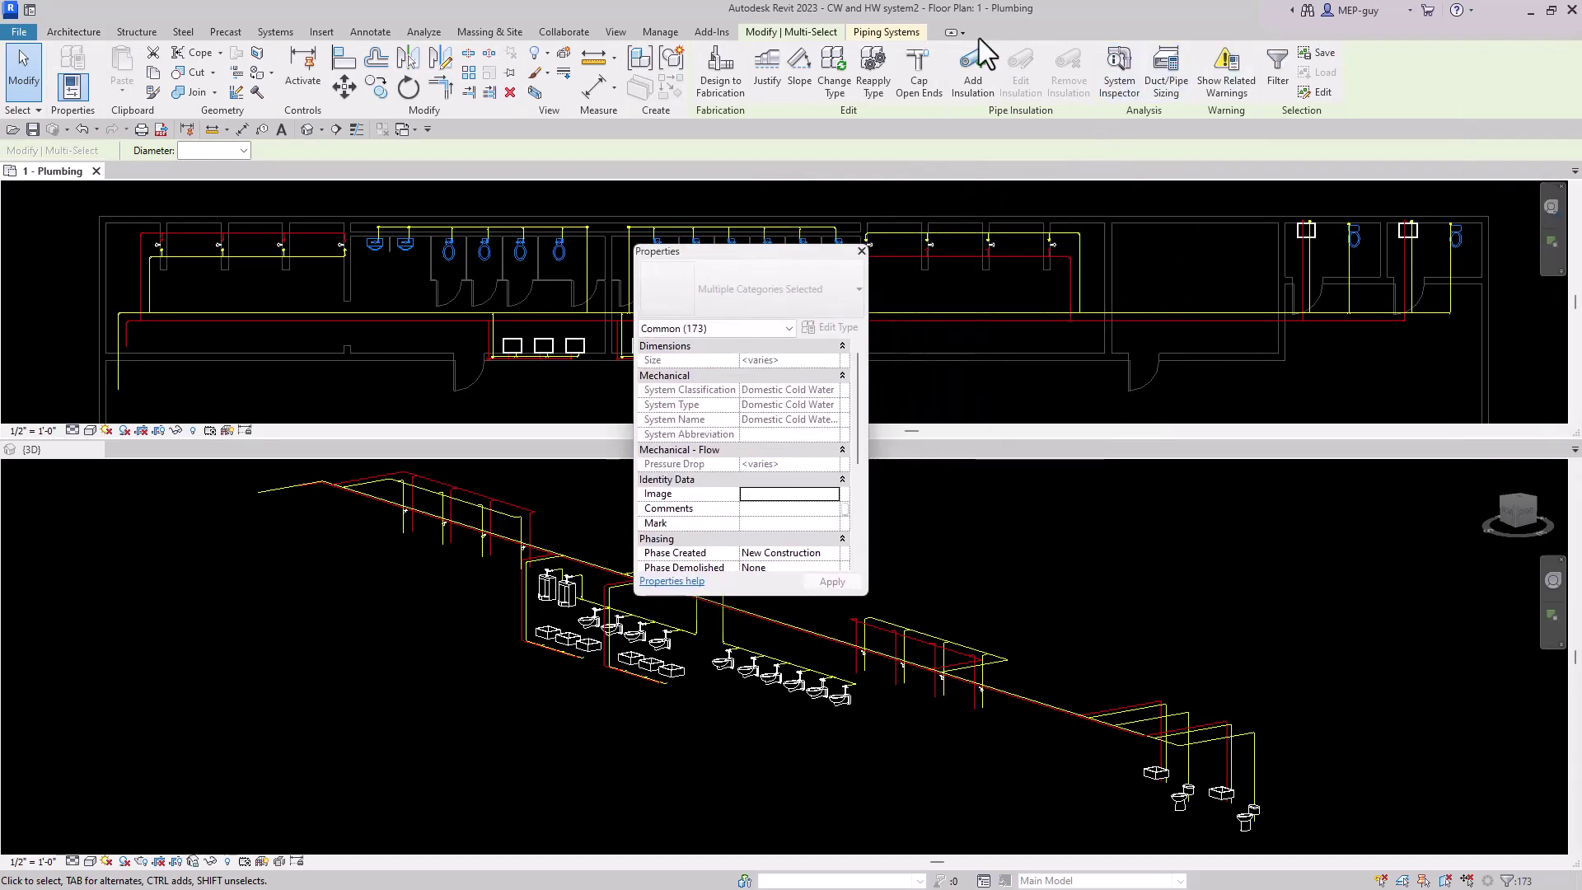
pyautogui.click(887, 31)
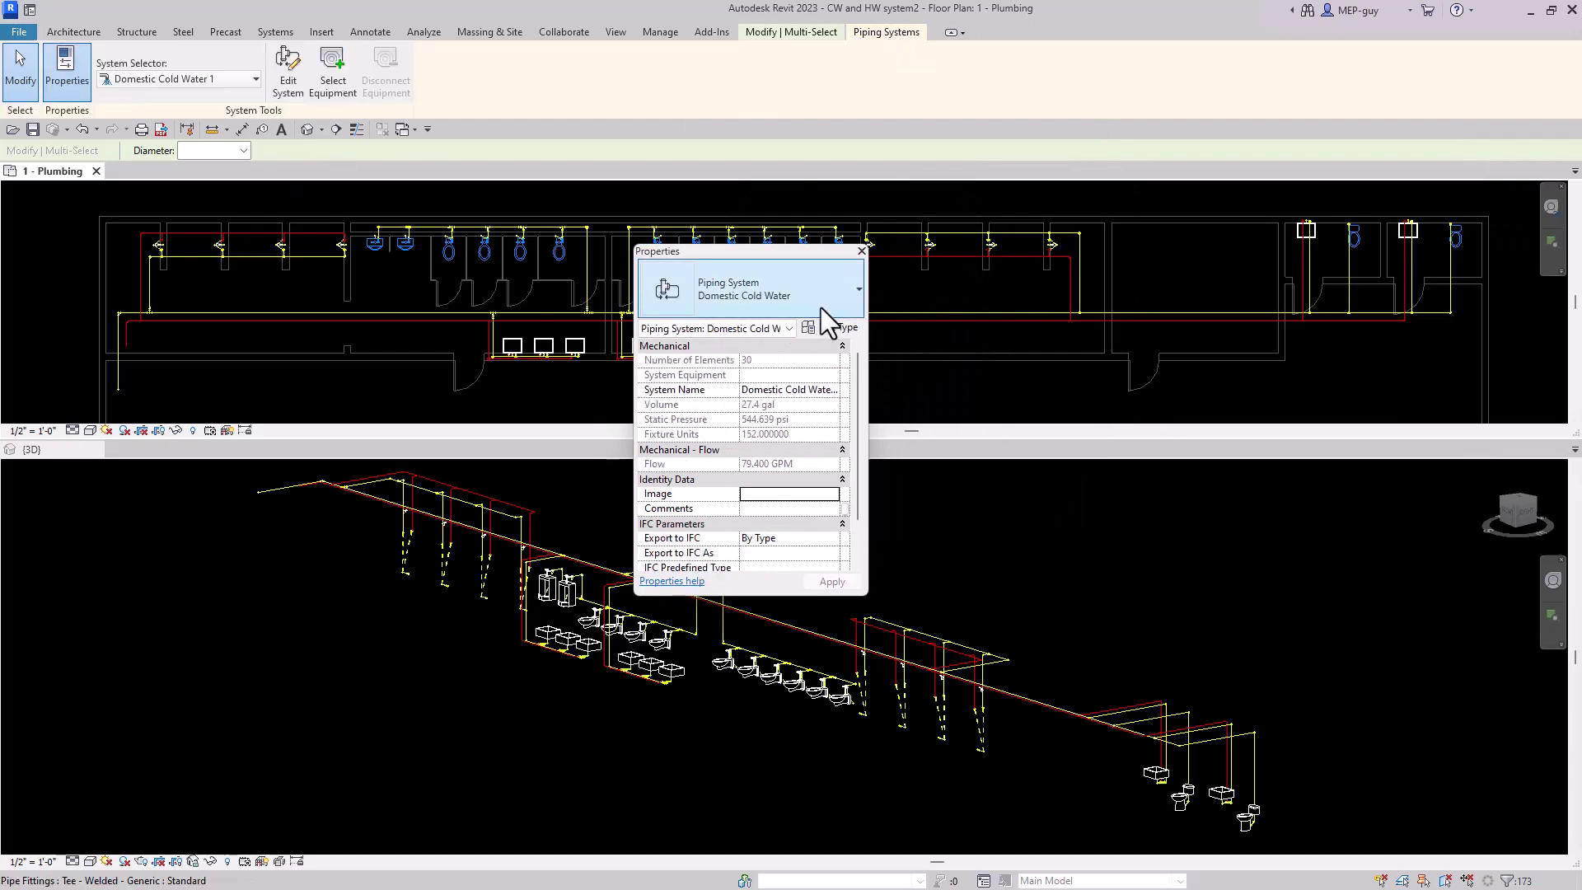
pyautogui.click(833, 328)
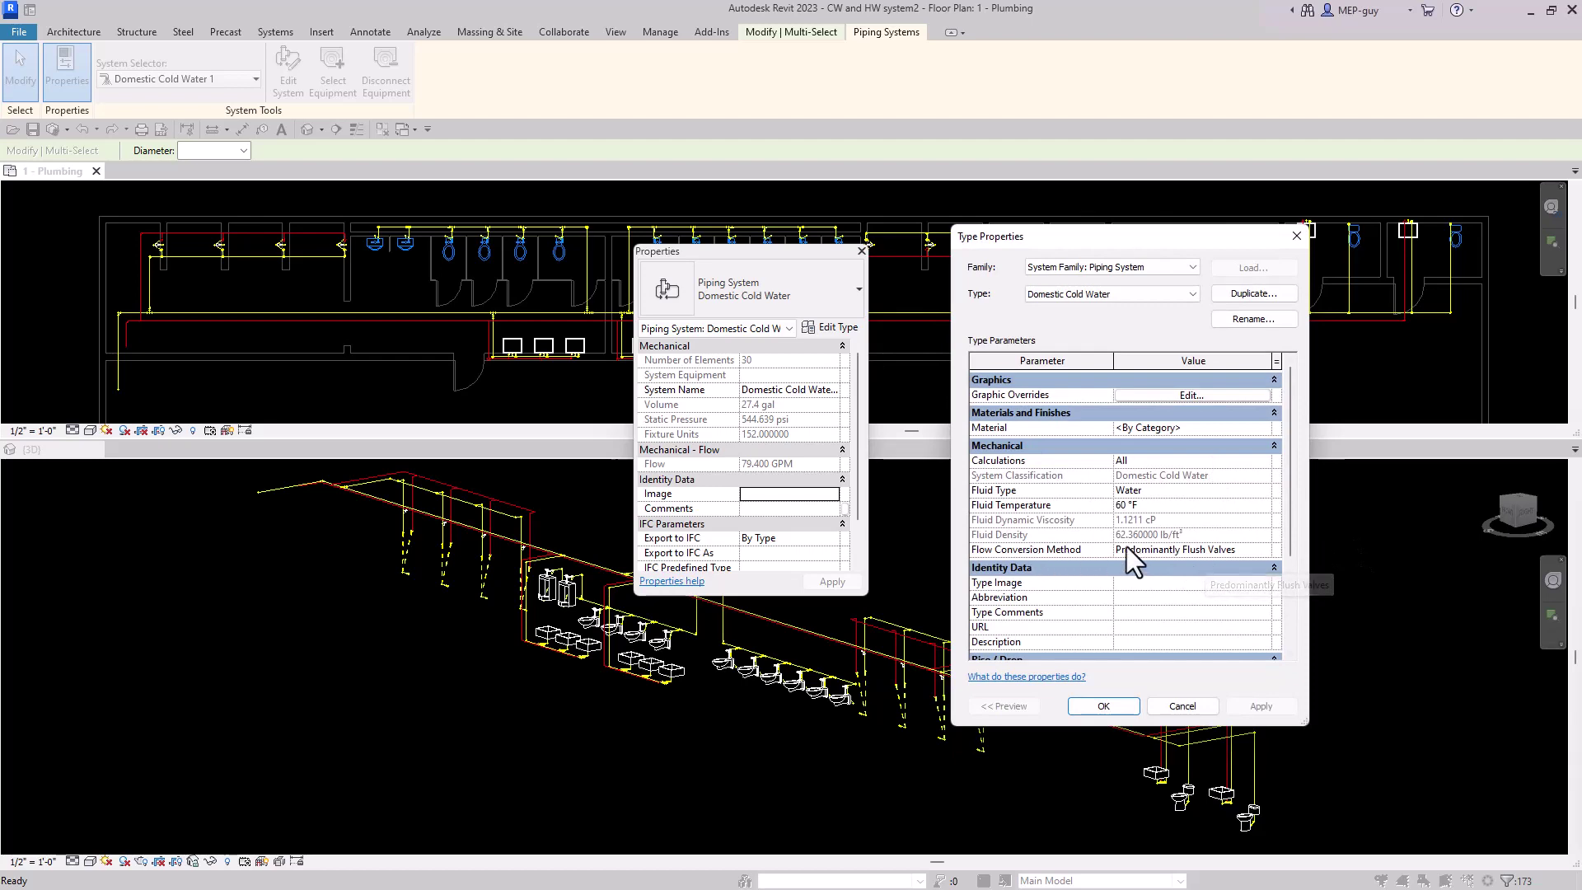
pyautogui.click(1100, 705)
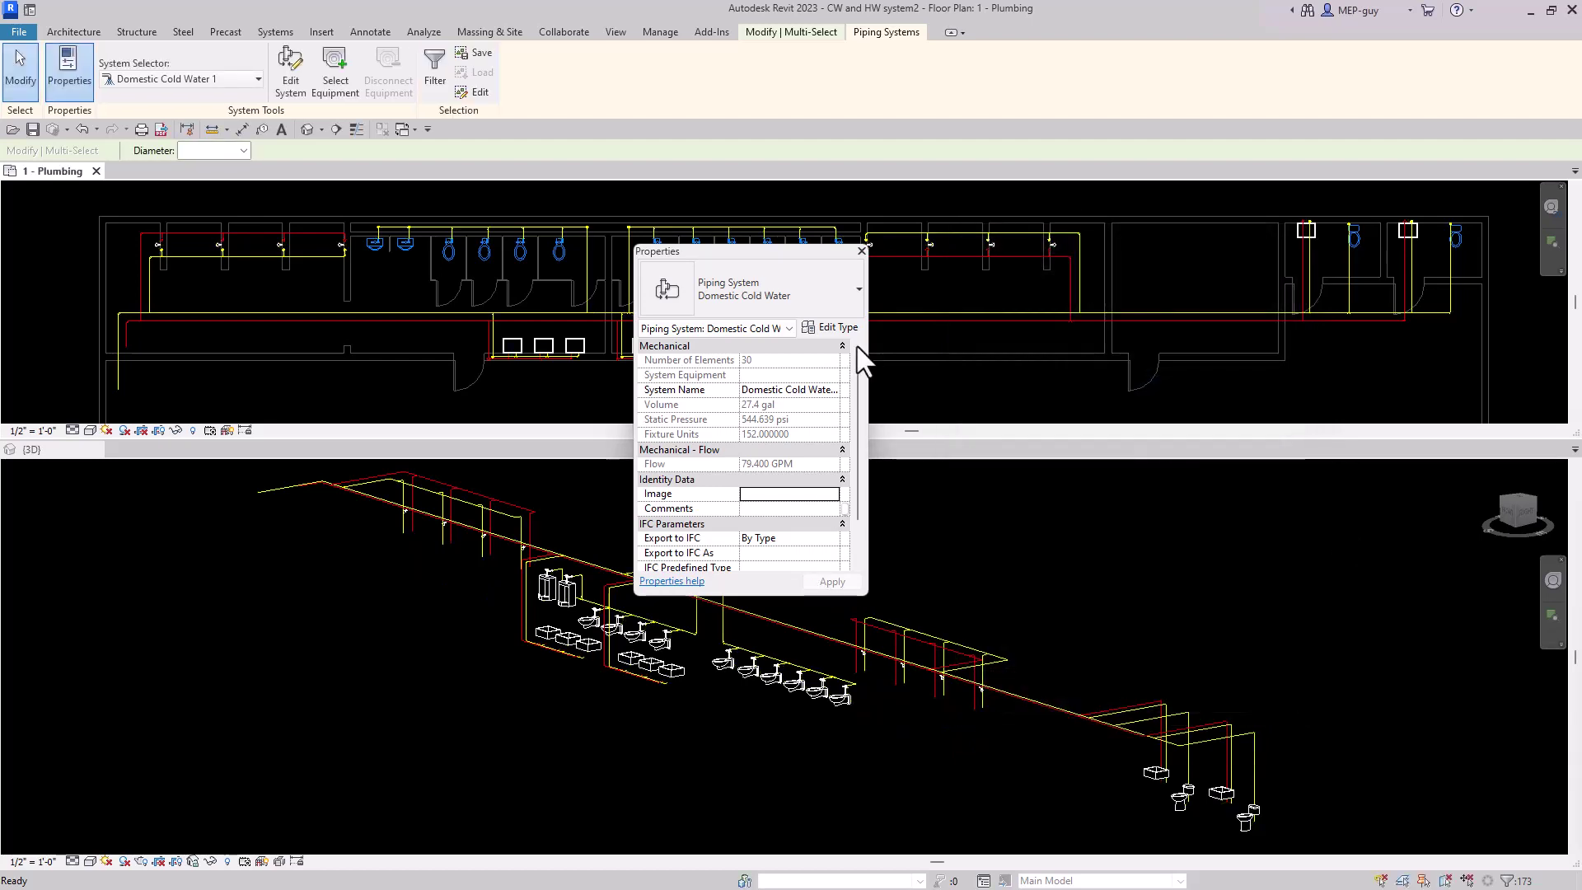
pyautogui.click(862, 250)
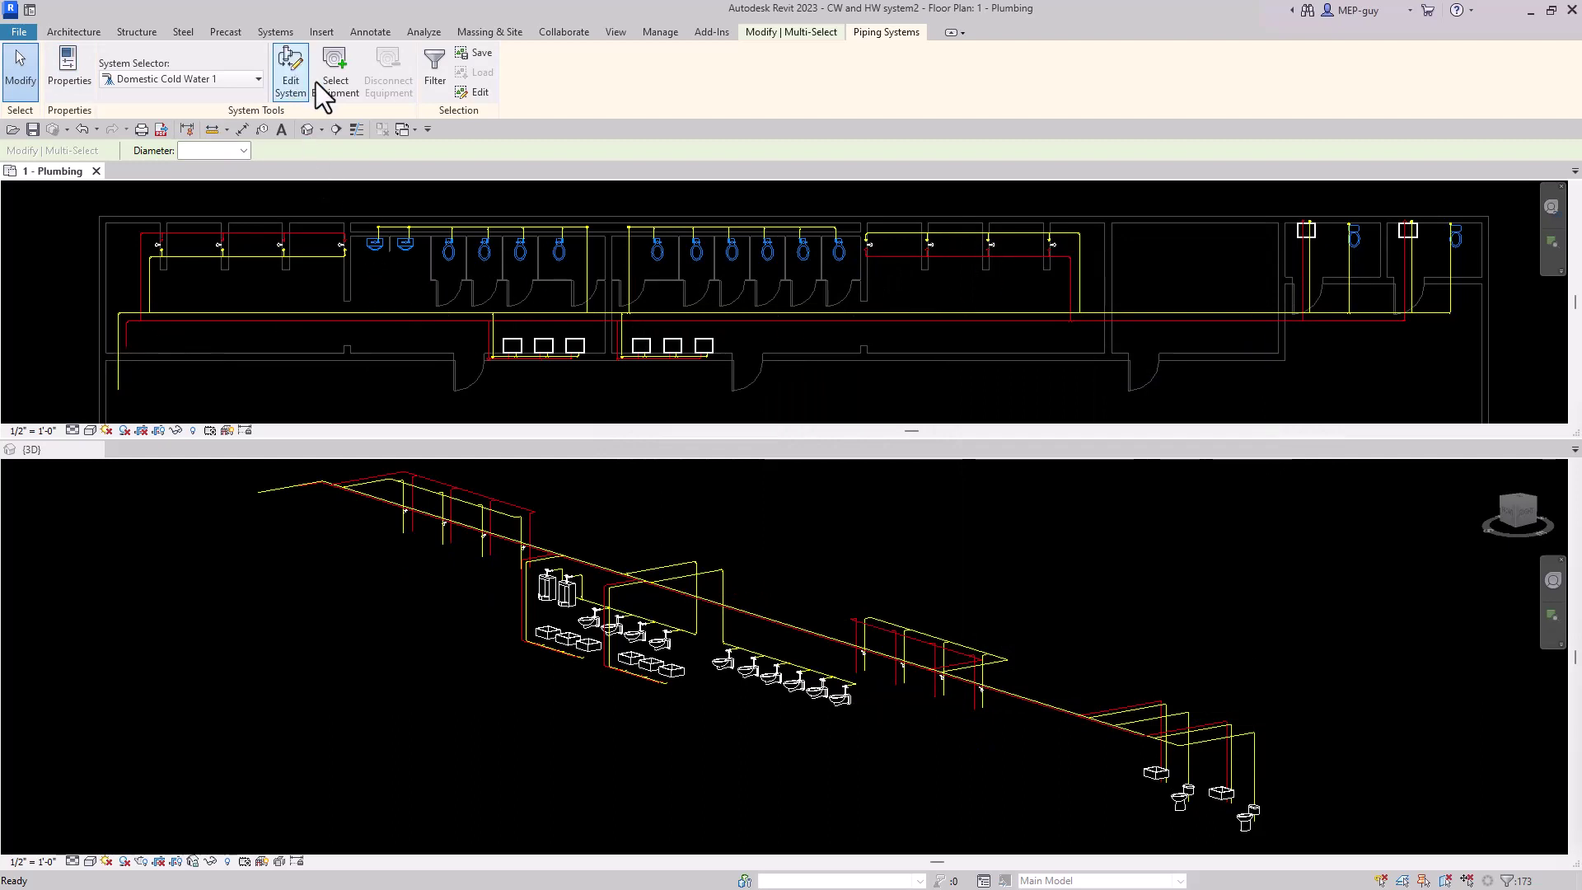
# Size the selected cold water pipes by velocity only at 8 FPS, with branch sizing set to Match Connector Size.
pyautogui.click(808, 33)
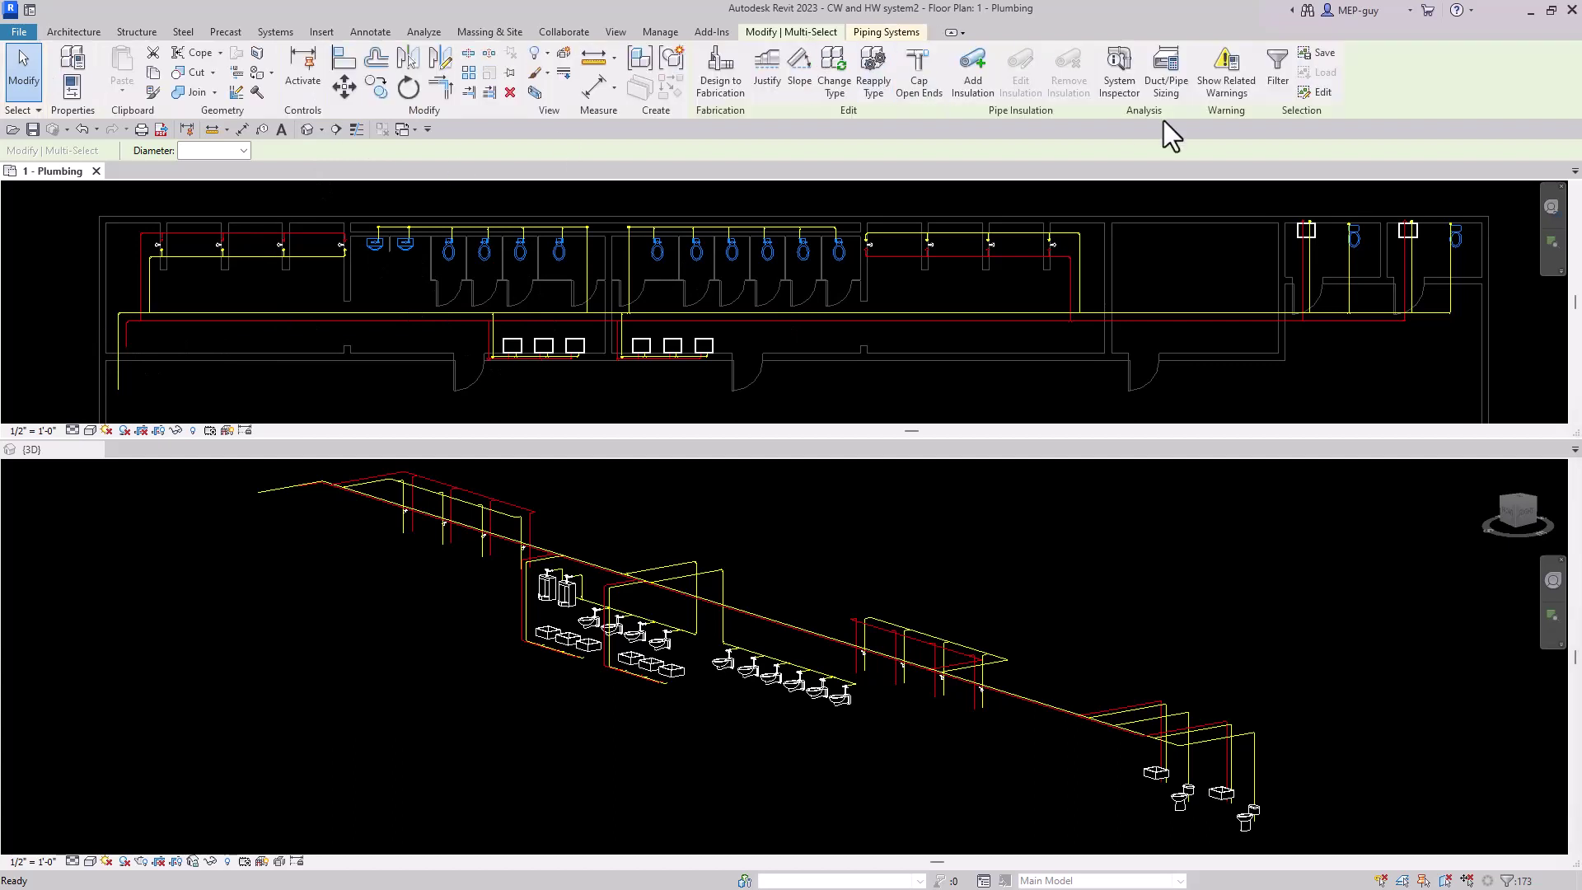
pyautogui.click(1167, 77)
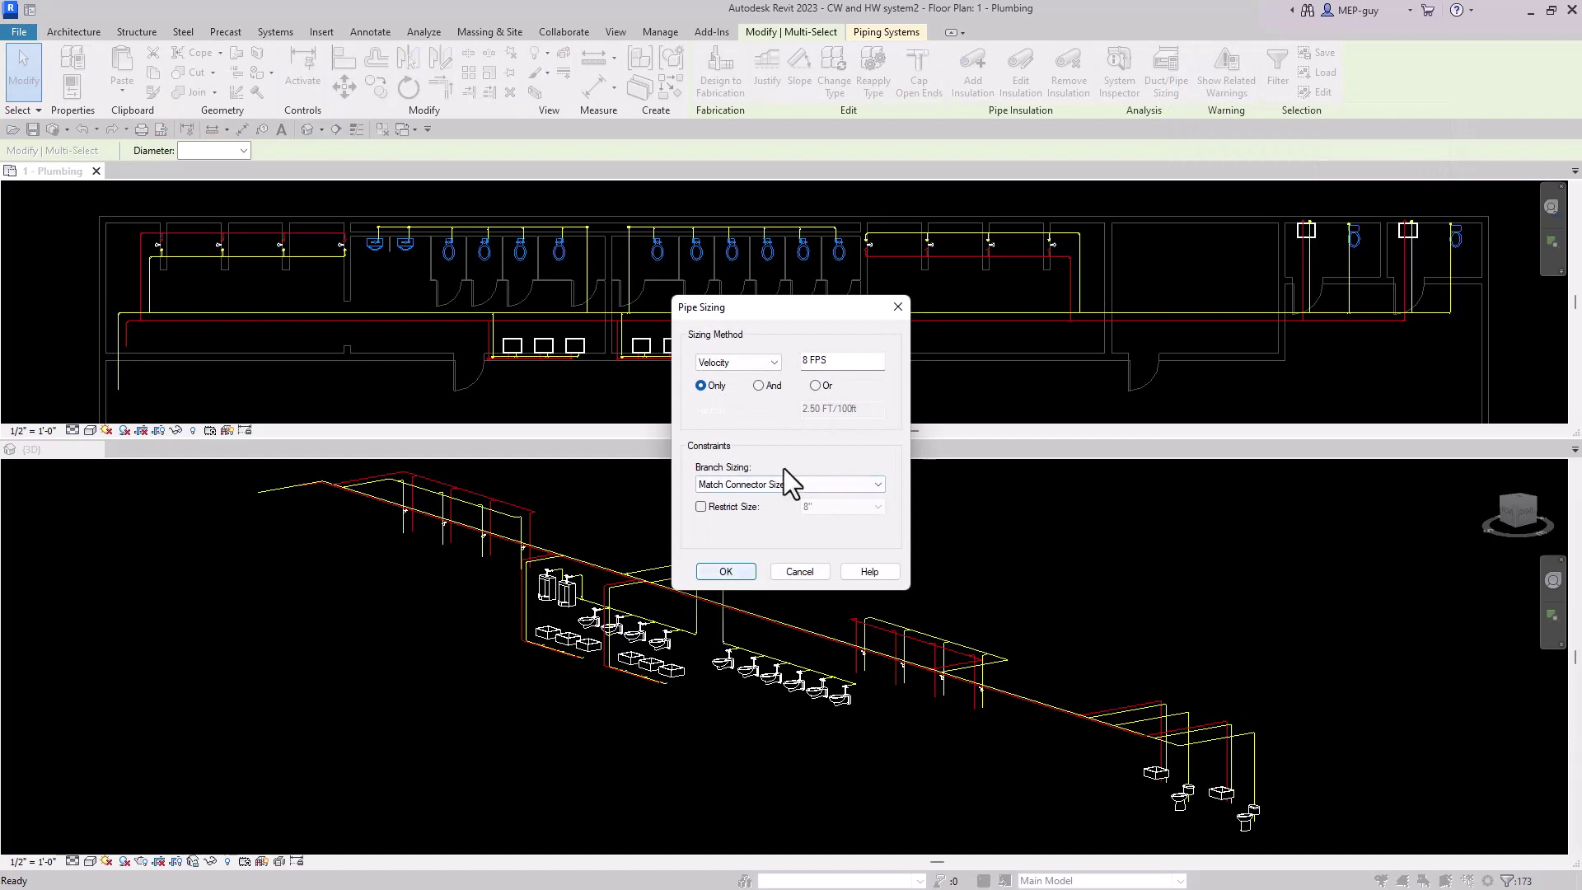
pyautogui.click(725, 573)
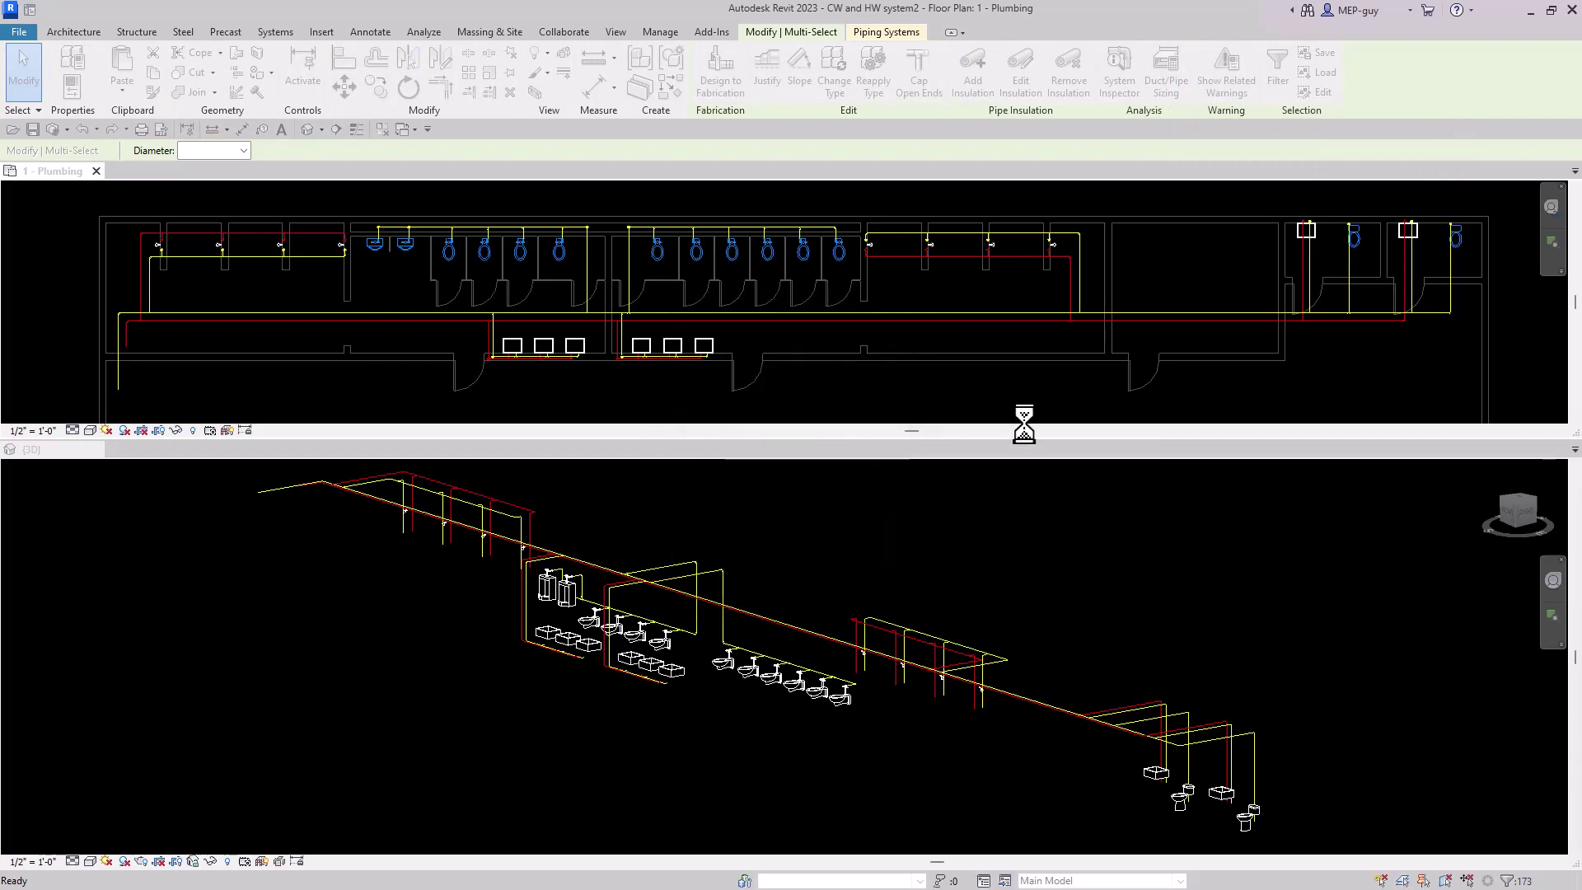
pyautogui.click(336, 363)
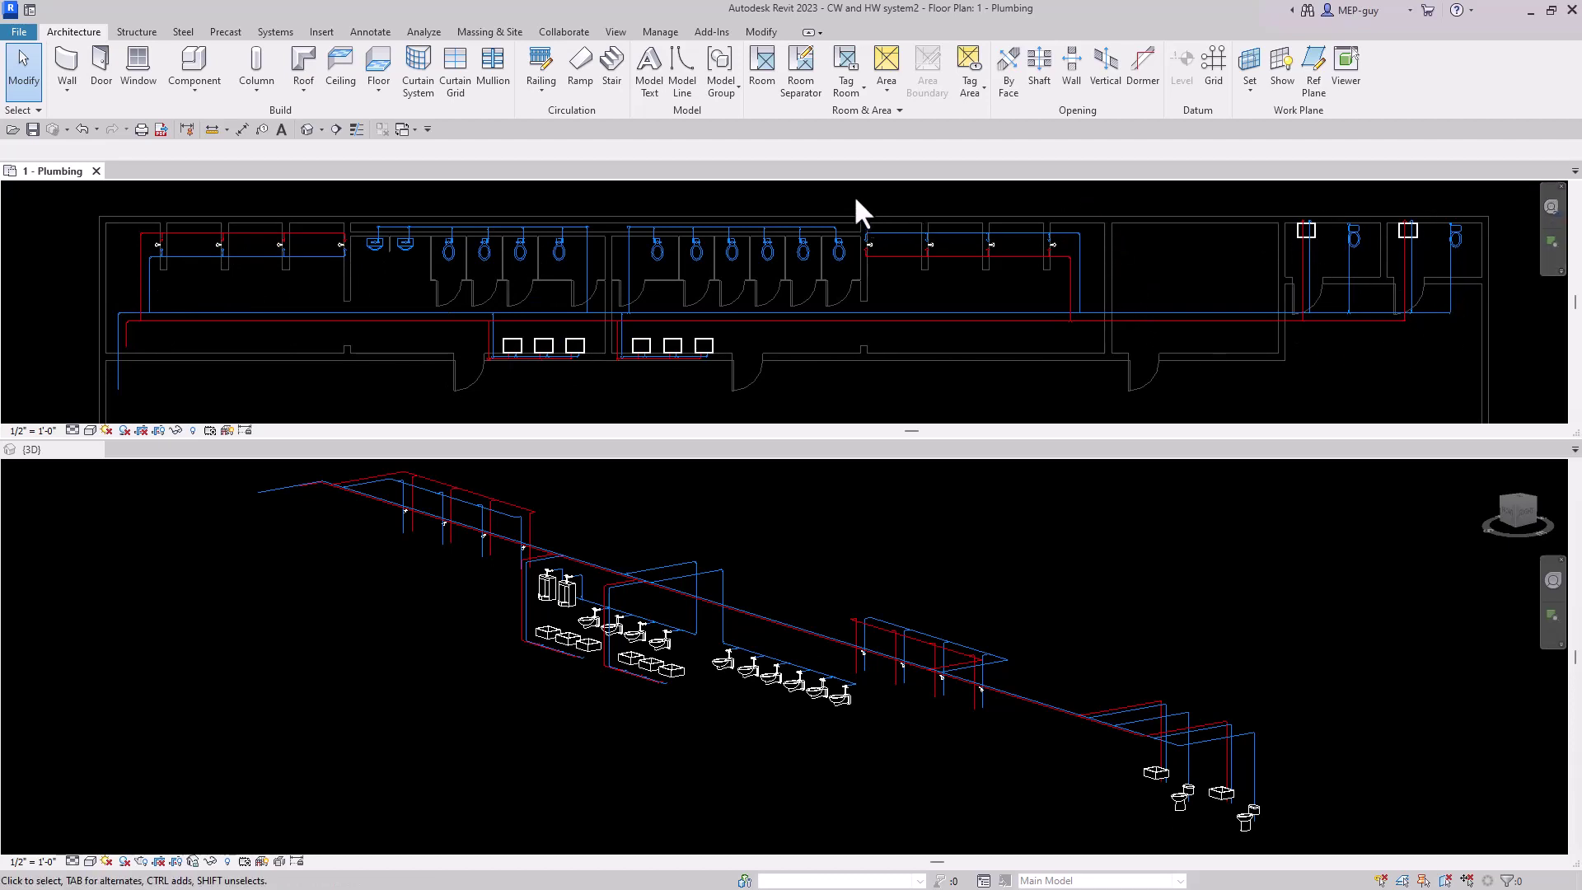
# Reselect the cold water network, excluding the flush-valve fixtures' piping and the main from its supply end to their last branch.
pyautogui.moveTo(854, 196)
pyautogui.mouseDown()
pyautogui.moveTo(1203, 318)
pyautogui.moveTo(1042, 201)
pyautogui.moveTo(857, 199)
pyautogui.mouseUp()
pyautogui.press('Tab')
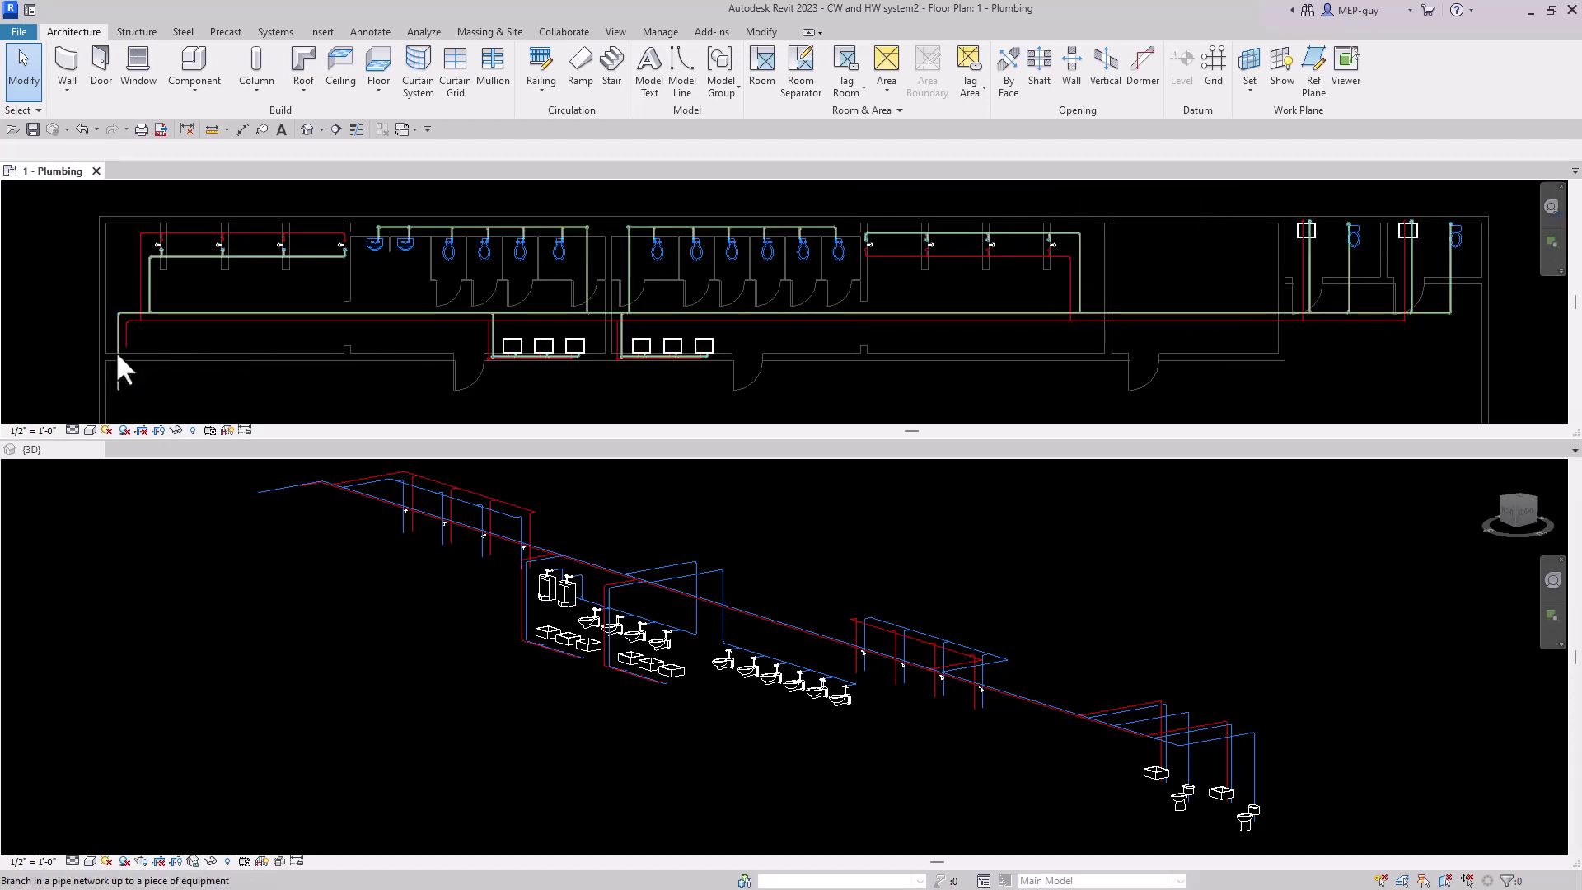
pyautogui.click(115, 349)
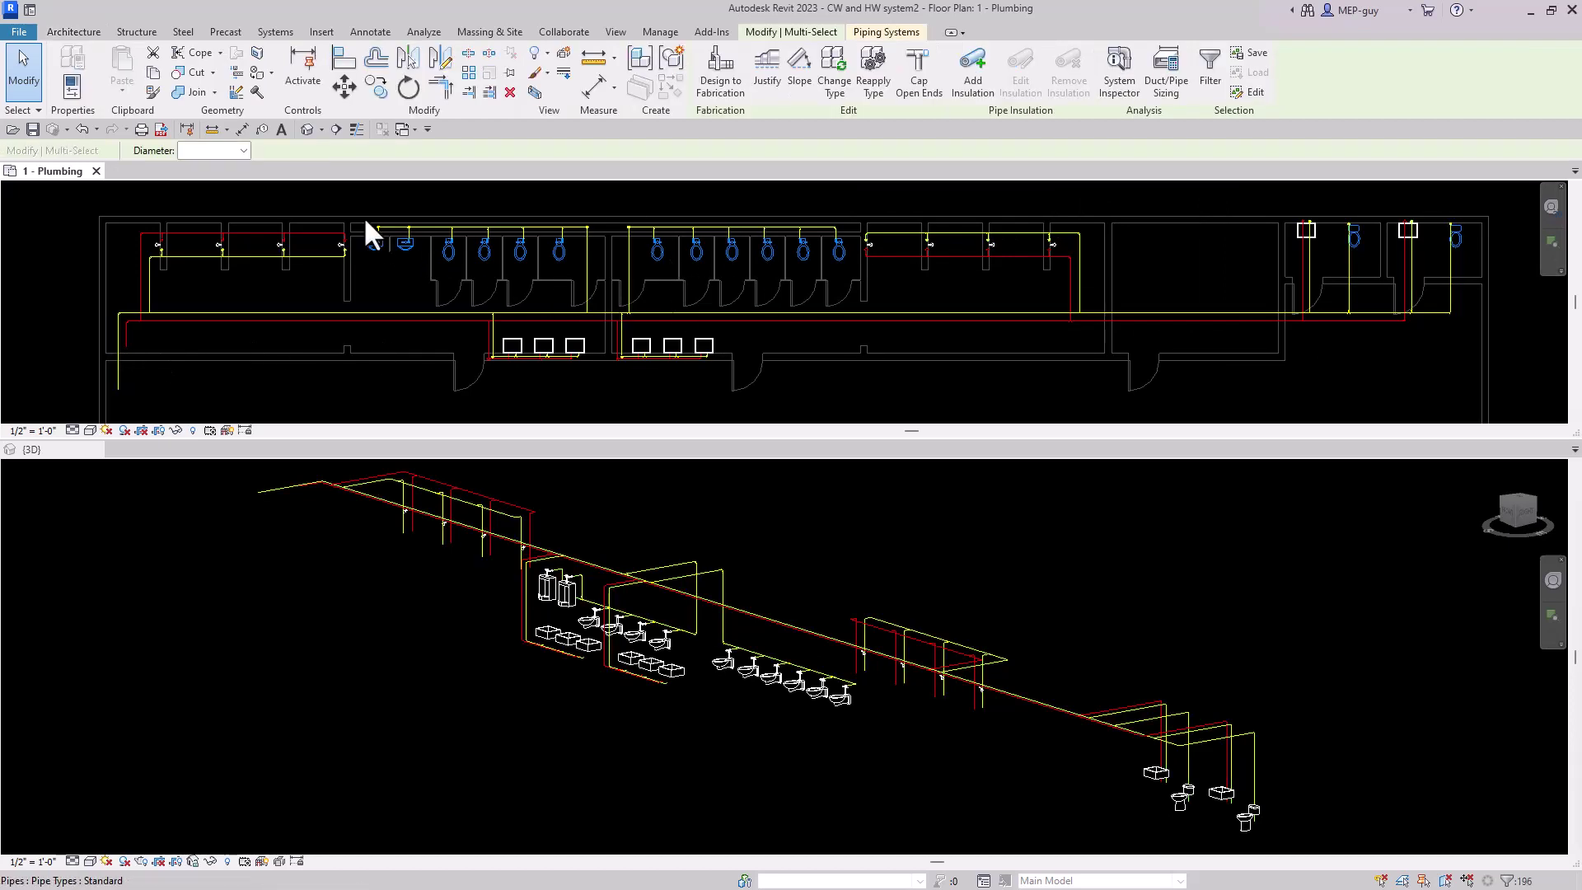
pyautogui.moveTo(358, 208); pyautogui.dragTo(615, 293)
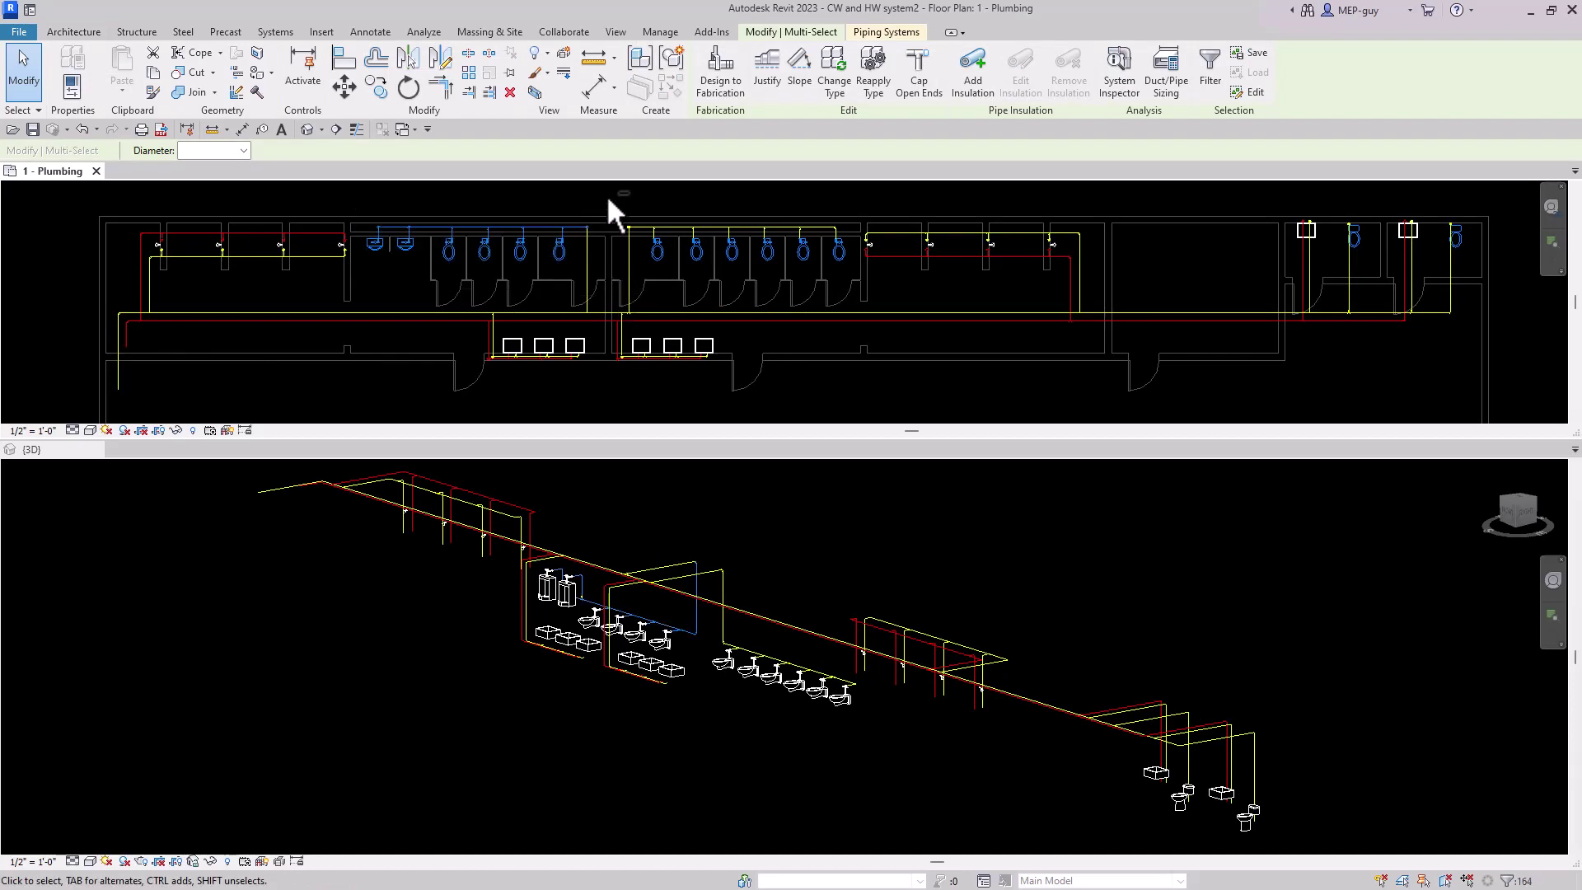
pyautogui.keyDown('shift'); pyautogui.moveTo(607, 196); pyautogui.dragTo(852, 278); pyautogui.keyUp('shift')
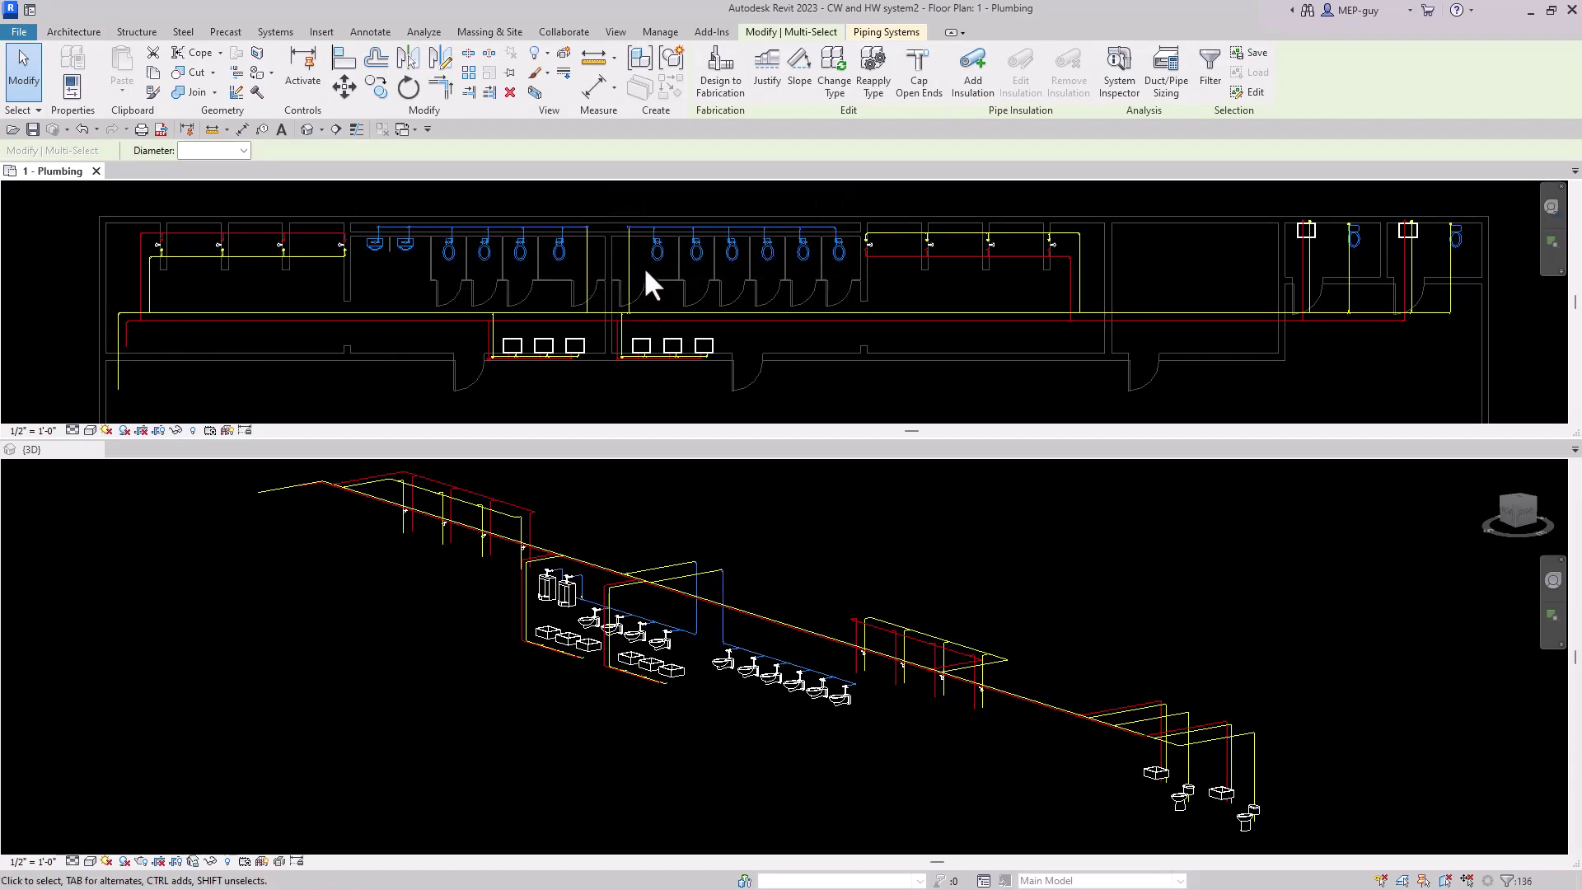
pyautogui.keyDown('shift'); pyautogui.click(630, 259); pyautogui.keyUp('shift')
pyautogui.keyDown('shift'); pyautogui.click(587, 264); pyautogui.keyUp('shift')
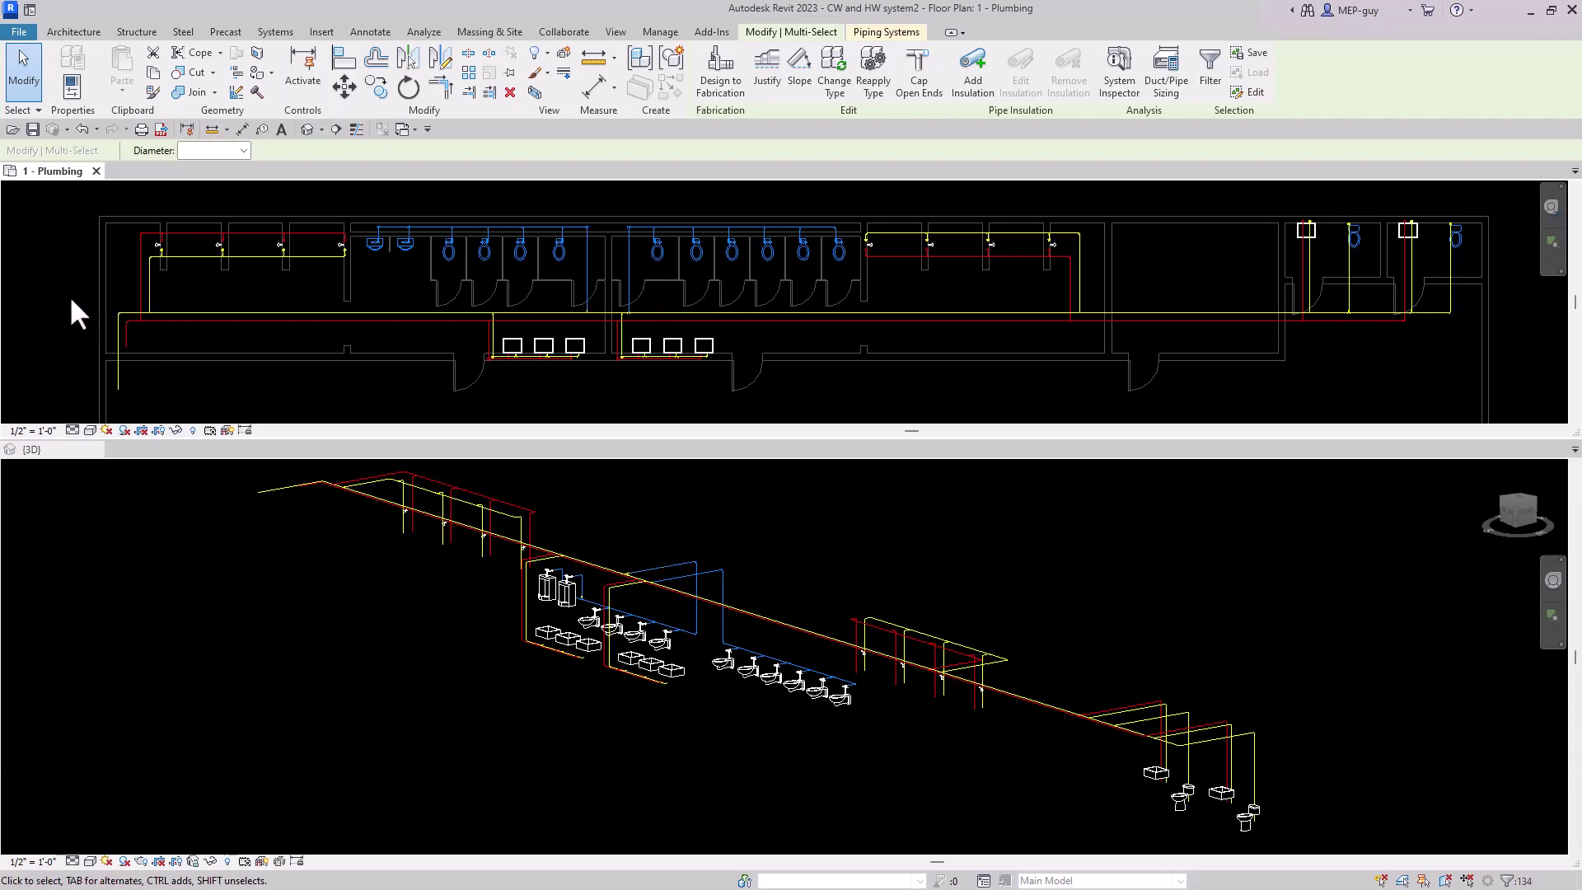
pyautogui.moveTo(78, 296); pyautogui.dragTo(108, 383)
pyautogui.moveTo(54, 302); pyautogui.dragTo(697, 316)
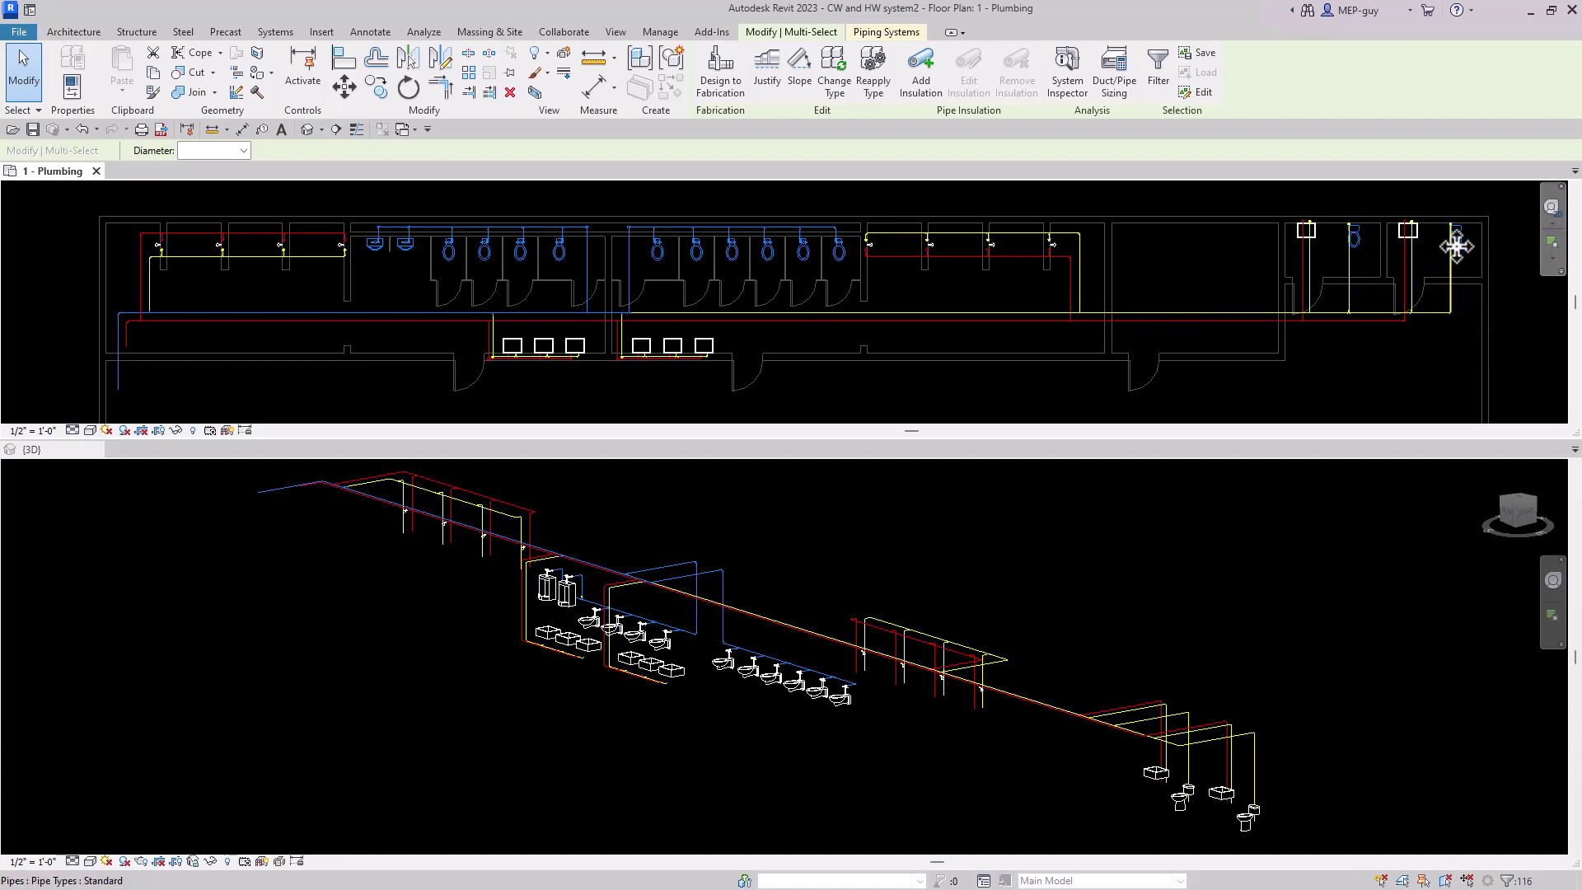
# Set the Domestic Cold Water system type's flow conversion method to Predominantly Flush Tanks.
pyautogui.click(886, 31)
pyautogui.hotkey('ctrl', '1')
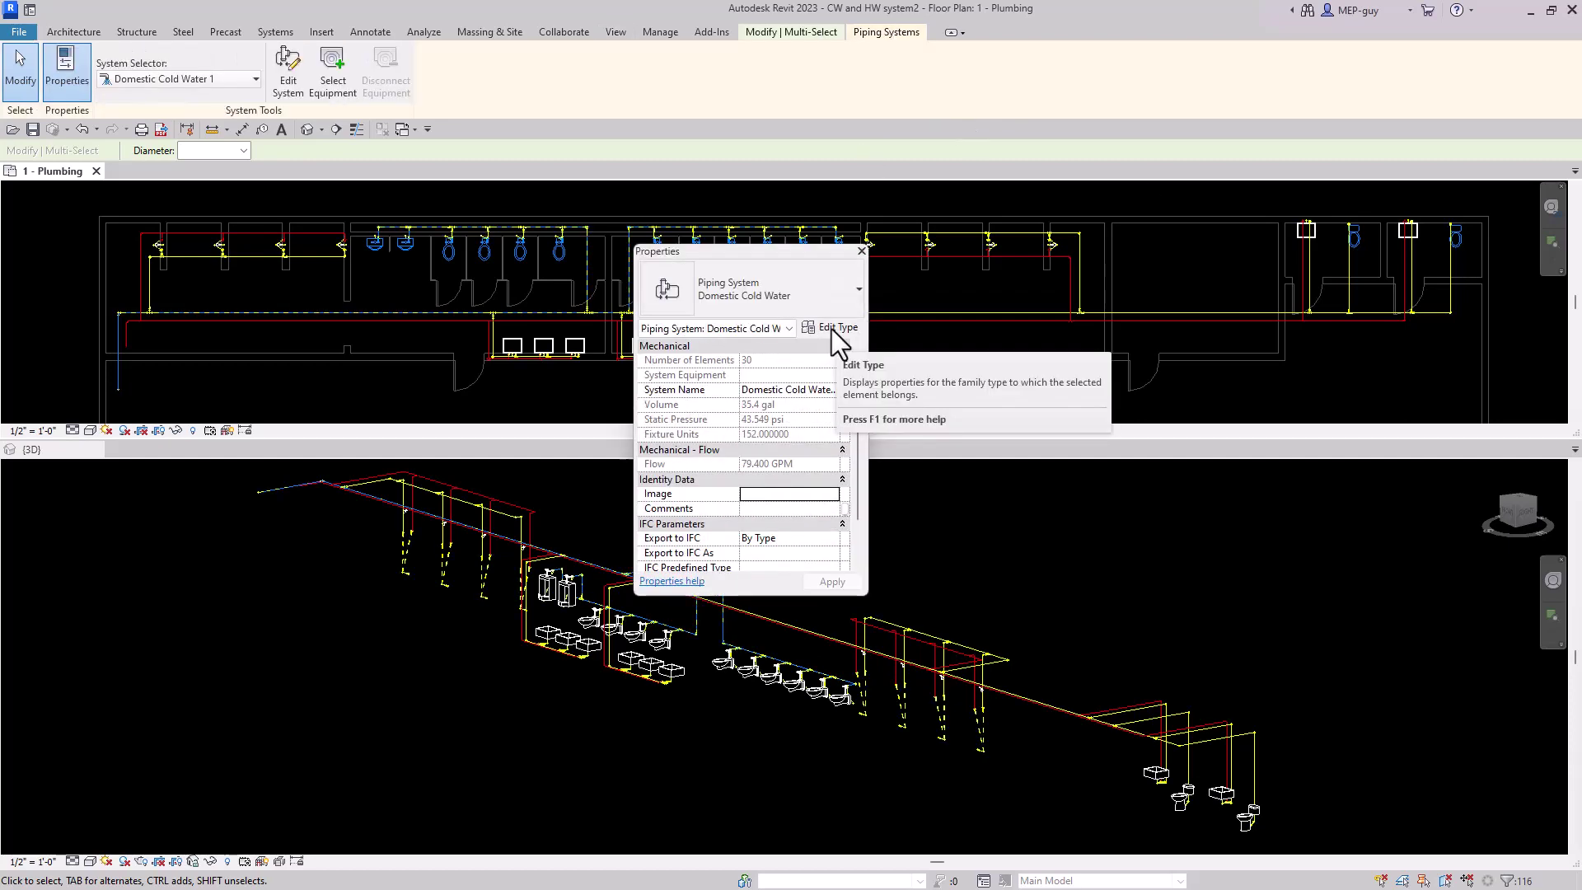
pyautogui.click(832, 329)
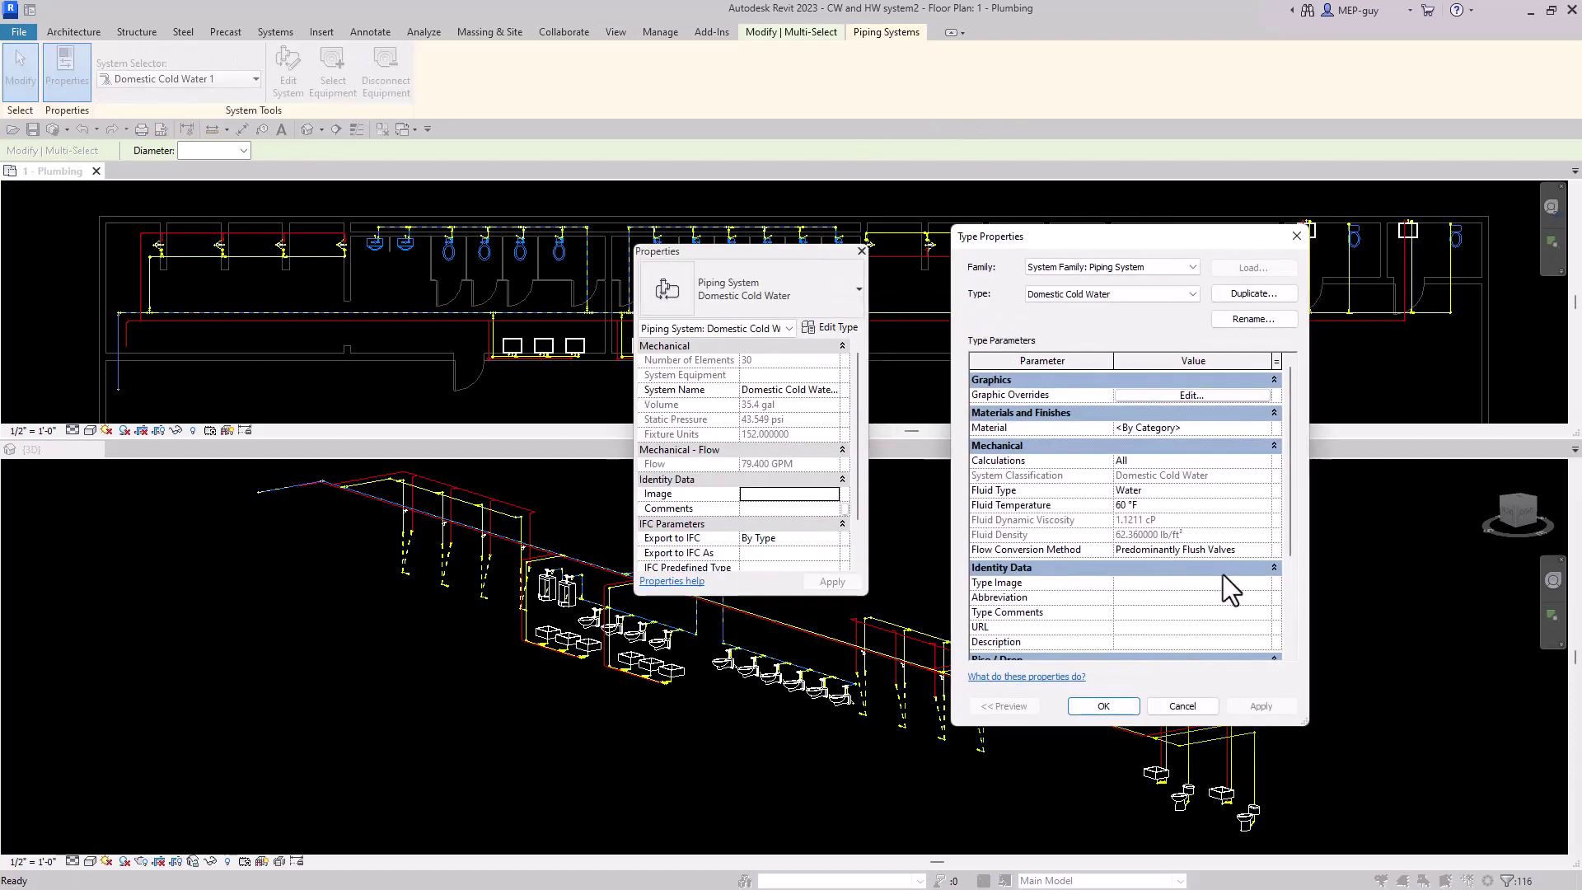
pyautogui.click(1264, 552)
pyautogui.click(1264, 549)
pyautogui.click(1154, 578)
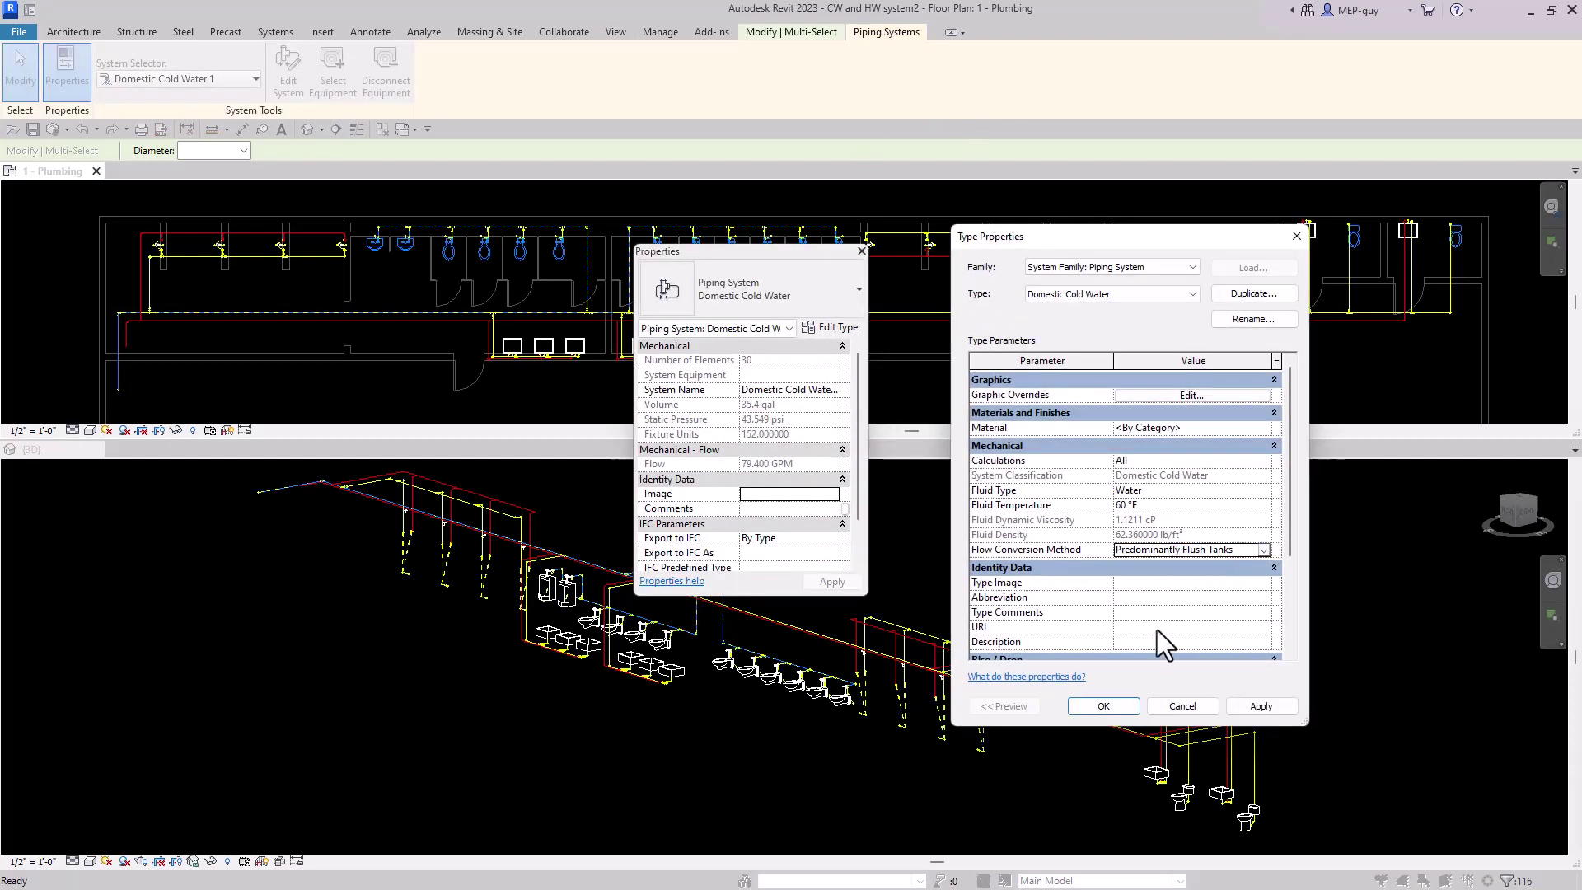
pyautogui.press('Return')
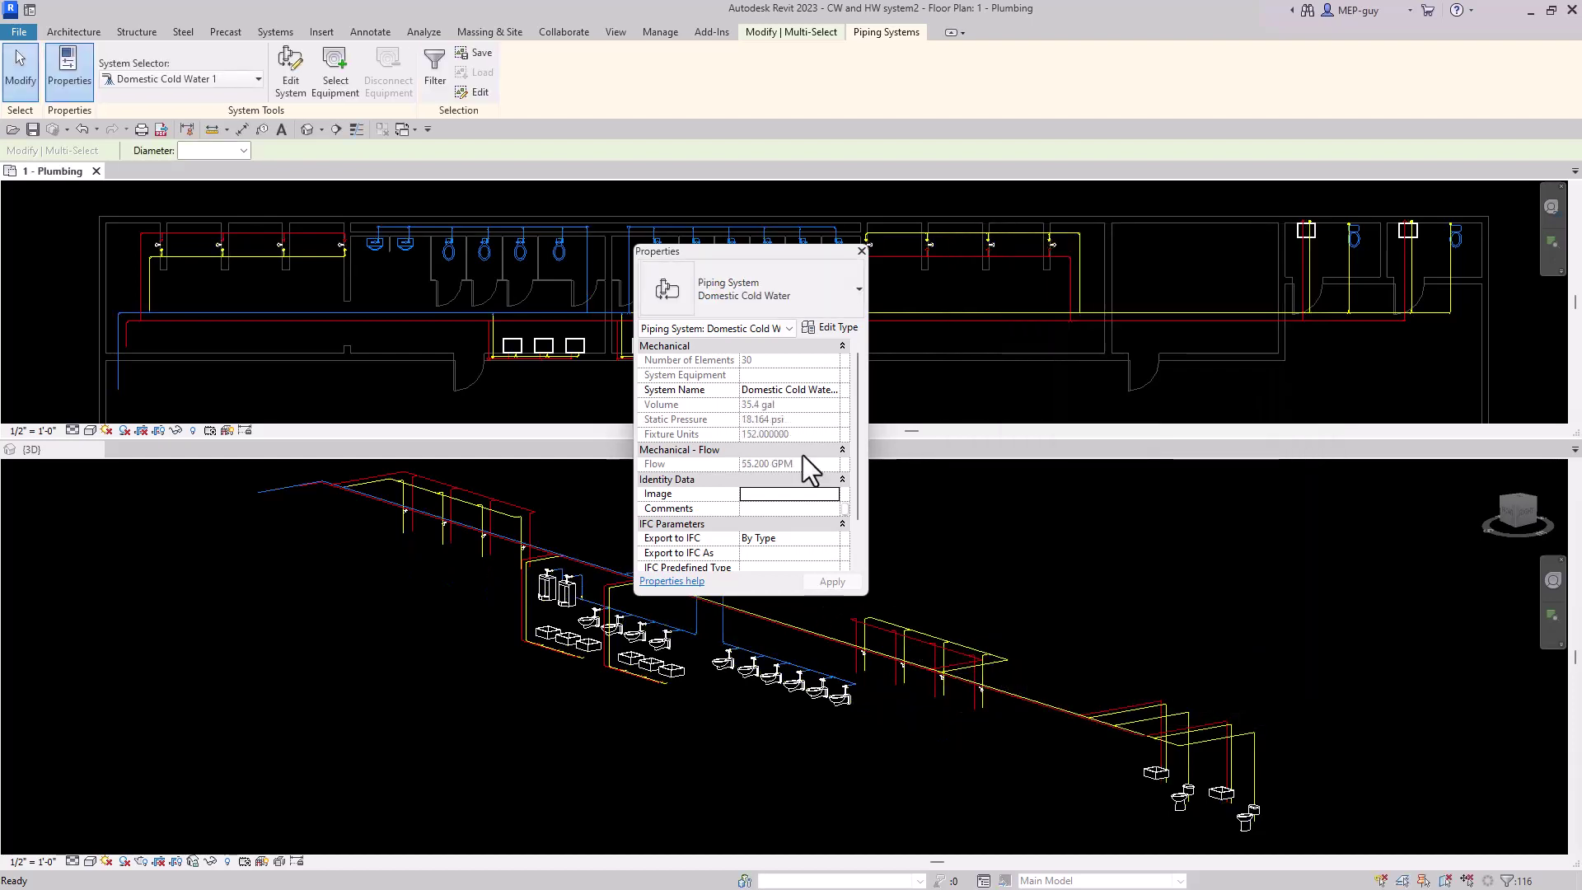
pyautogui.click(861, 251)
pyautogui.click(808, 32)
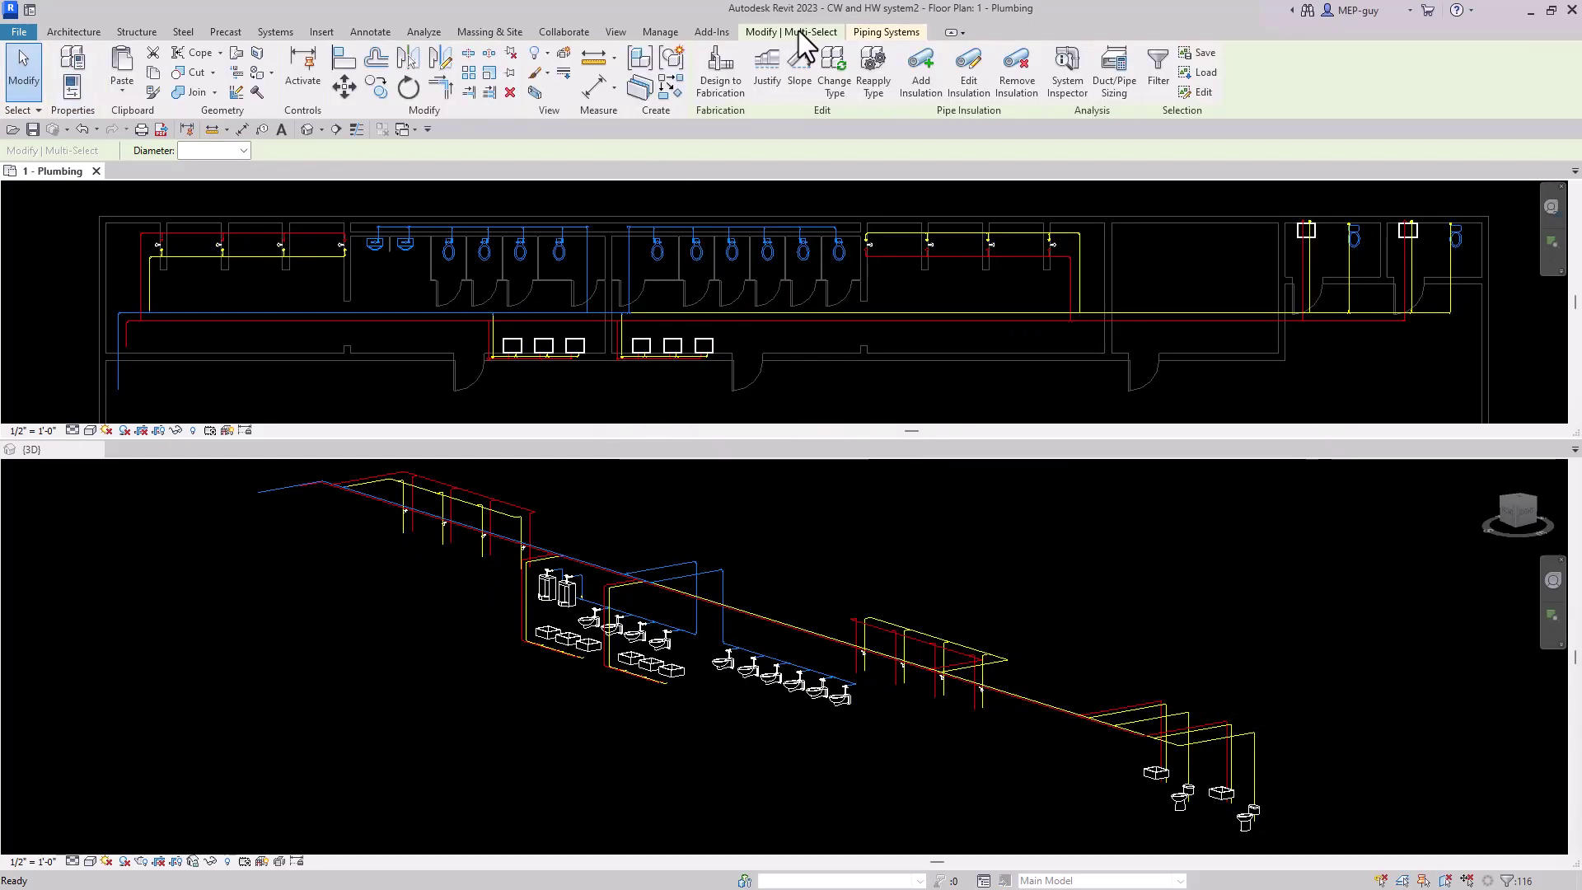
# Size the reselected non-flush-valve cold water piping by velocity only at 8 FPS, with Match Connector Size for branches, and clear the selection.
pyautogui.click(1113, 74)
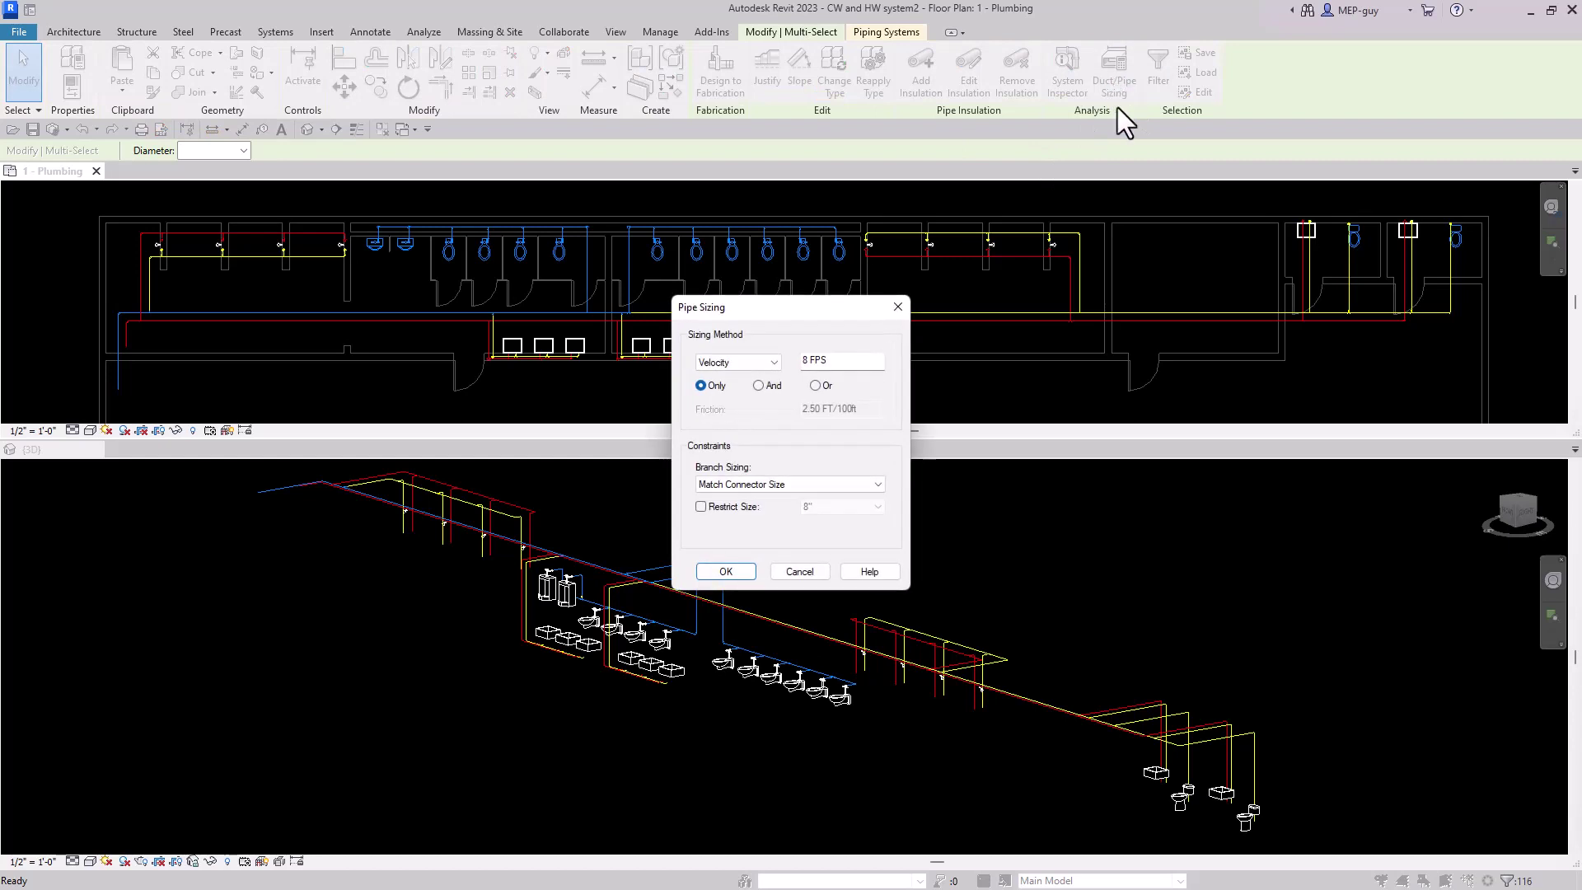
pyautogui.click(725, 572)
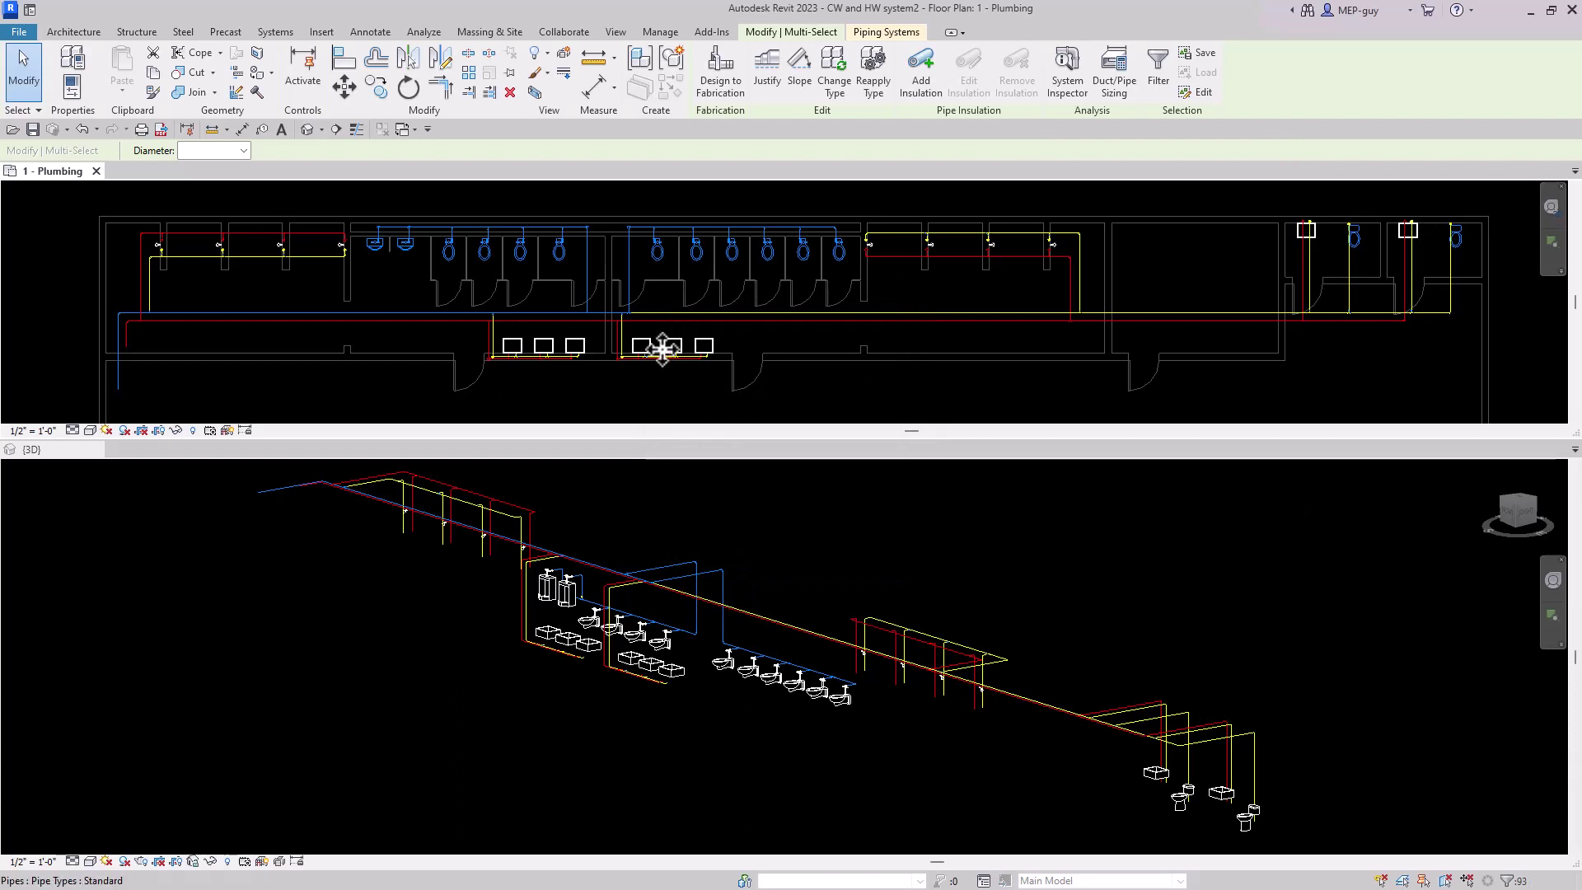
pyautogui.click(272, 408)
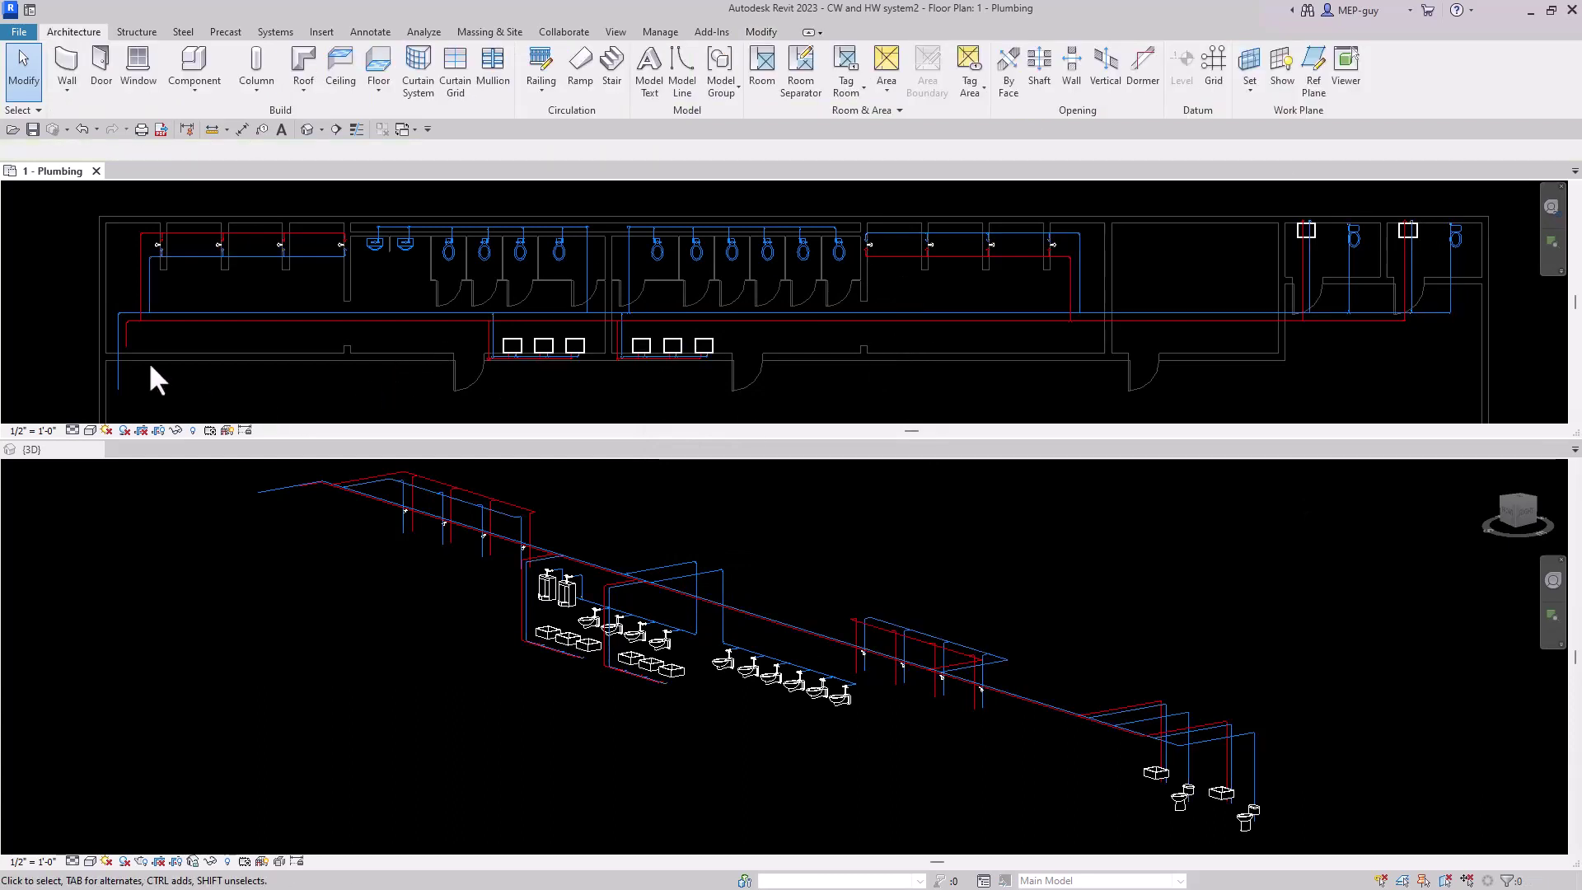
# Select the entire hot water pipe network and size it by velocity only at 5 FPS, with branch sizing set to Match Connector Size.
pyautogui.press('Tab')
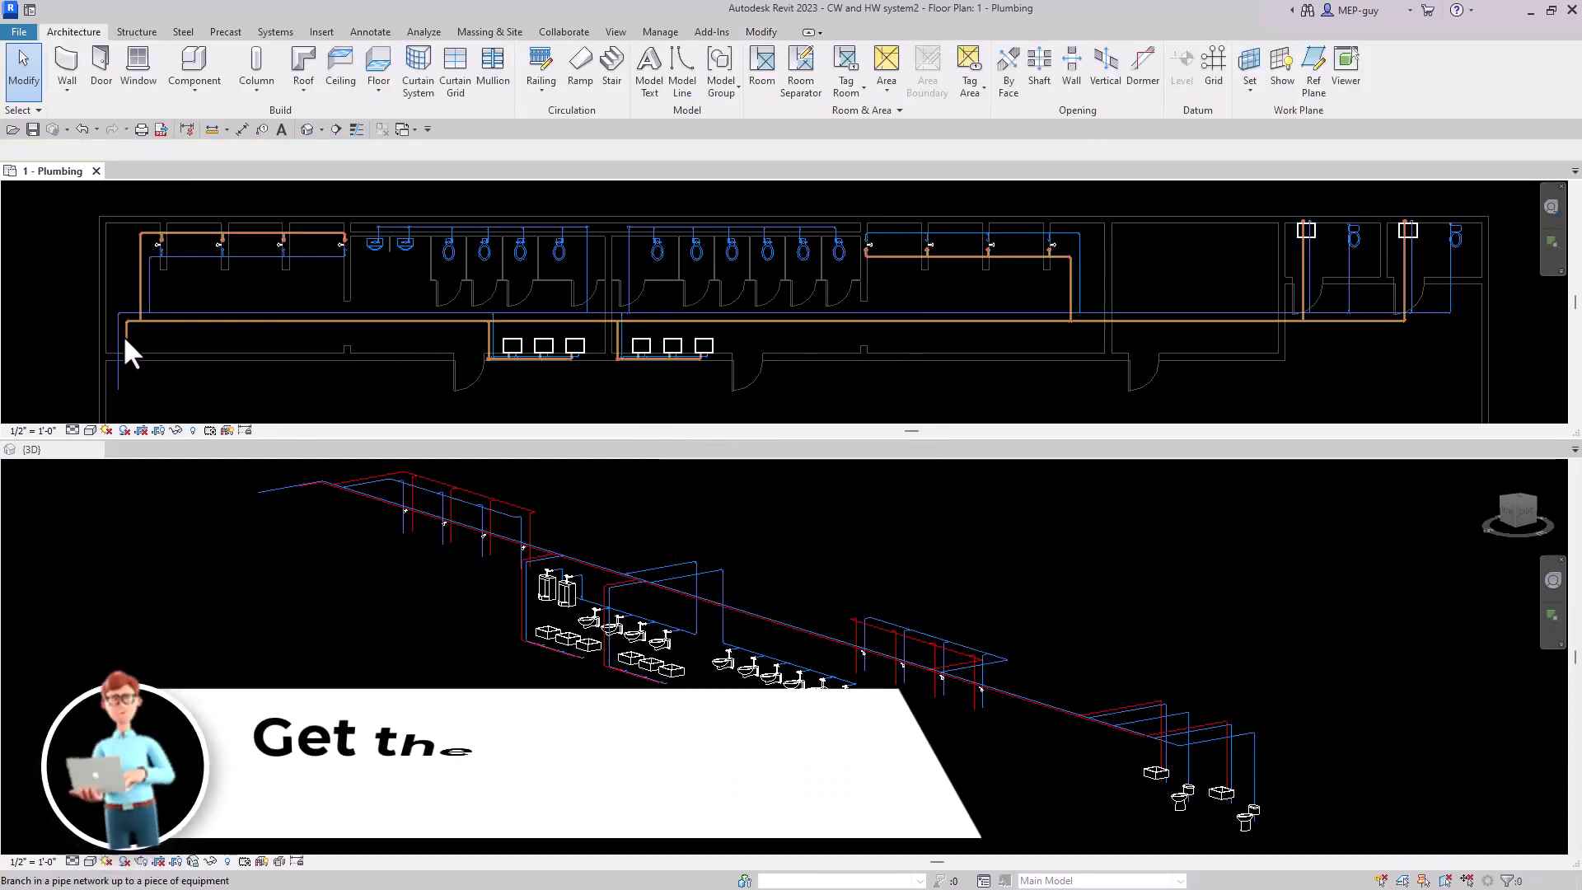
pyautogui.click(124, 337)
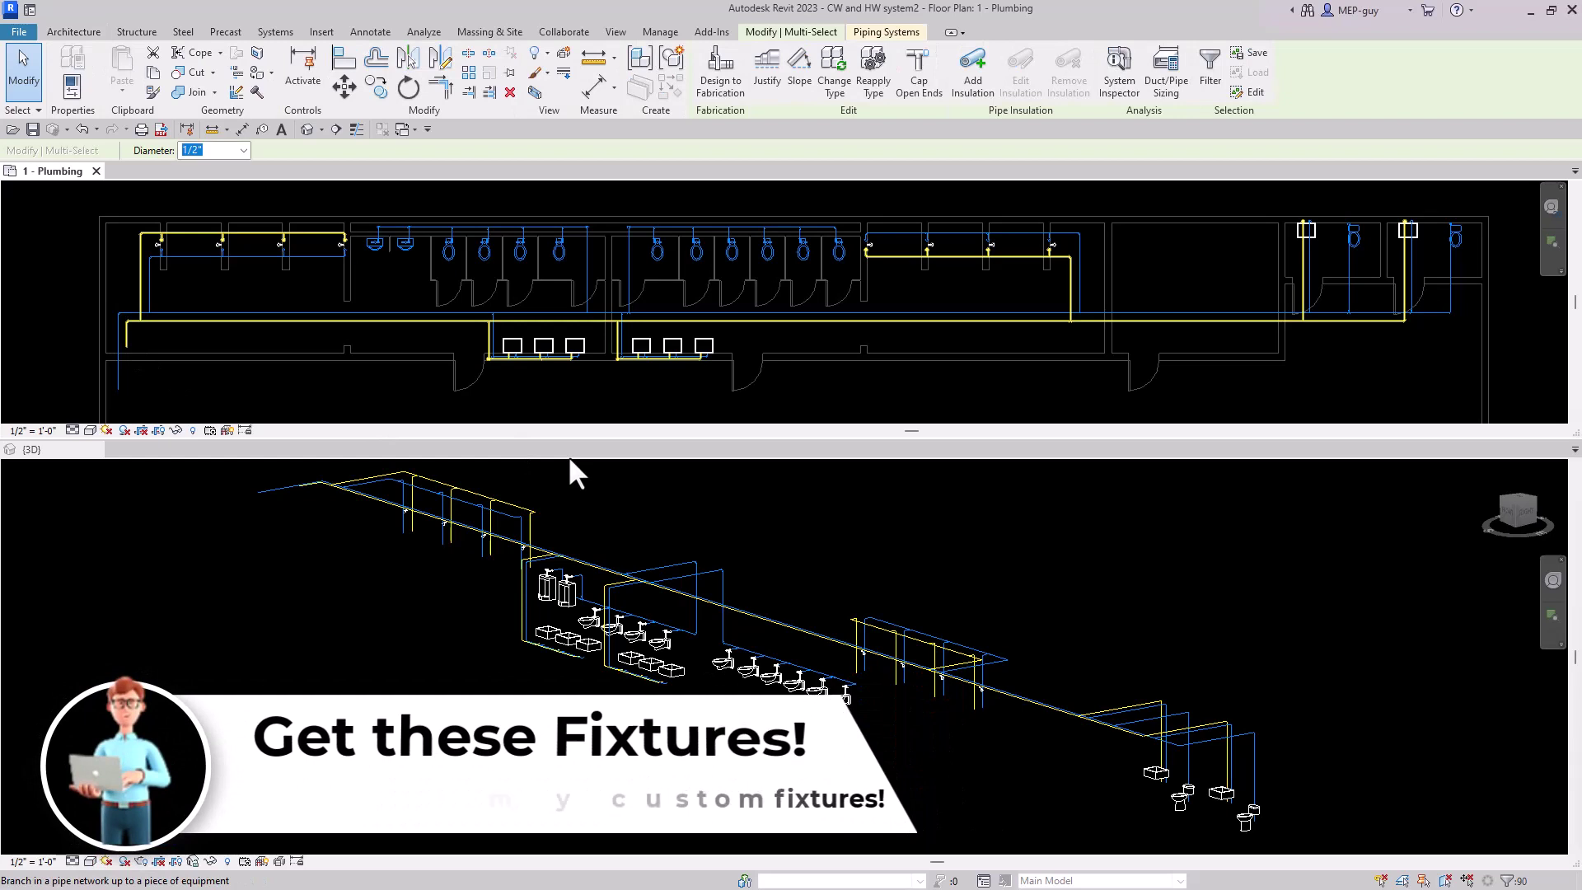
pyautogui.click(1164, 69)
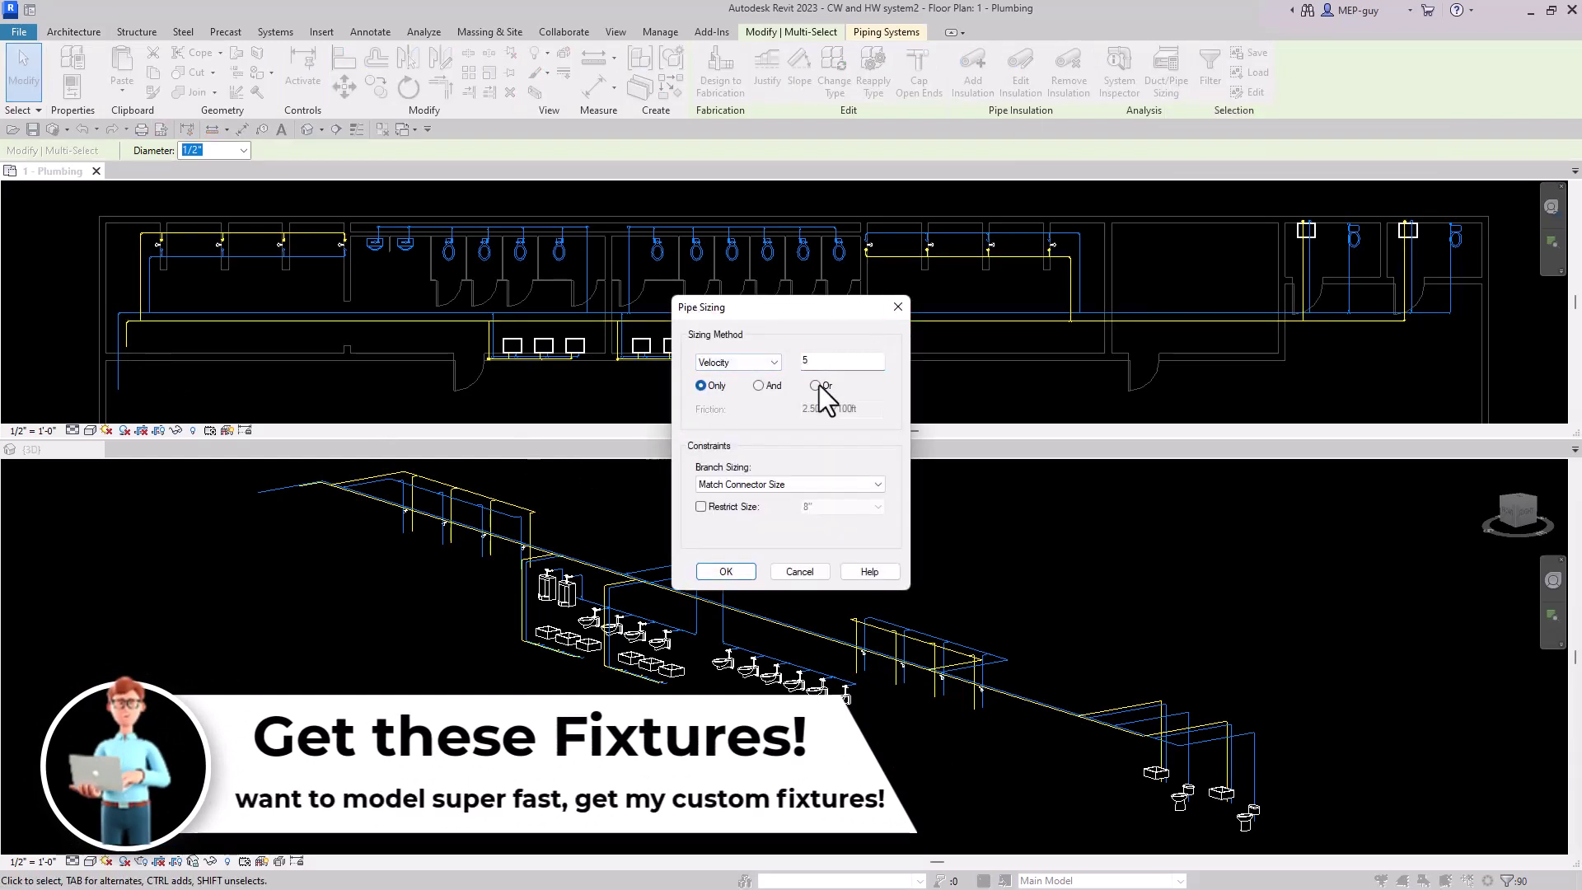
pyautogui.click(830, 367)
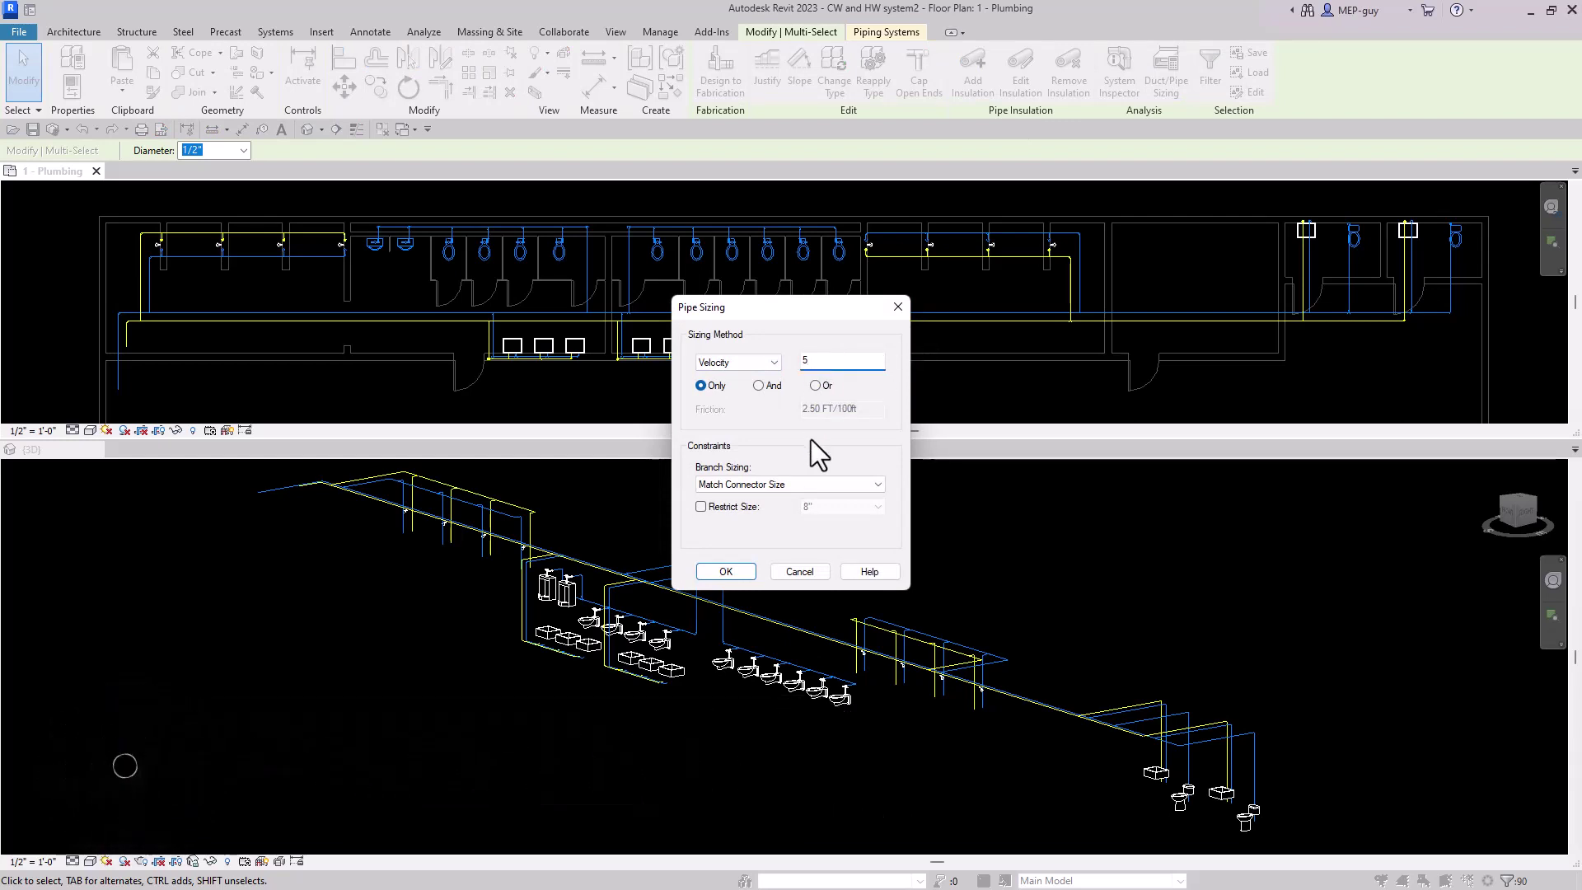
pyautogui.click(720, 572)
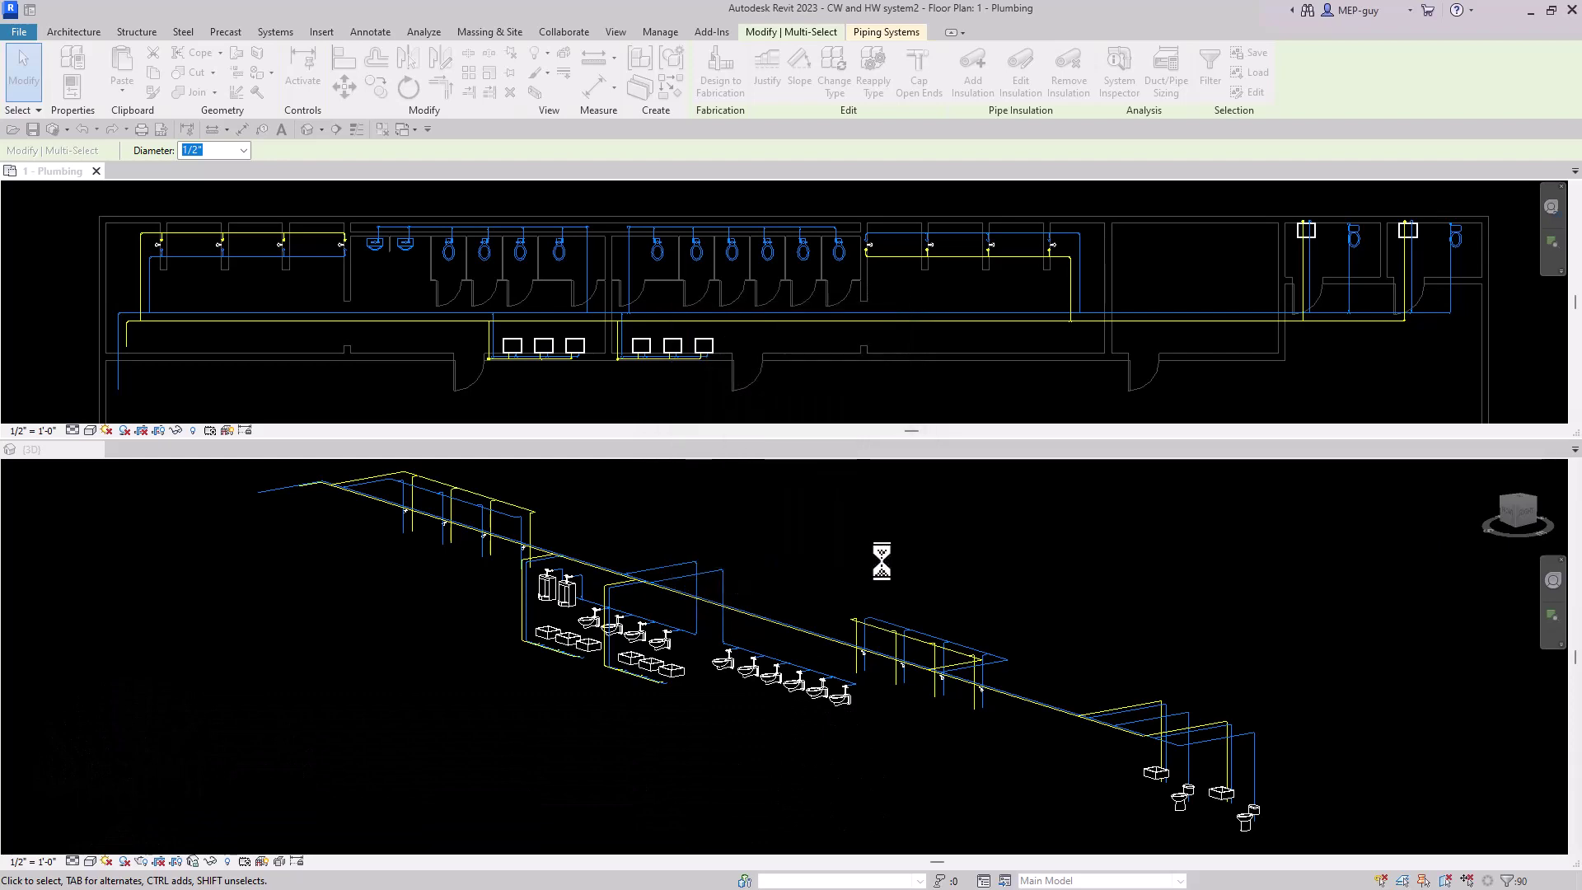
pyautogui.press('Escape')
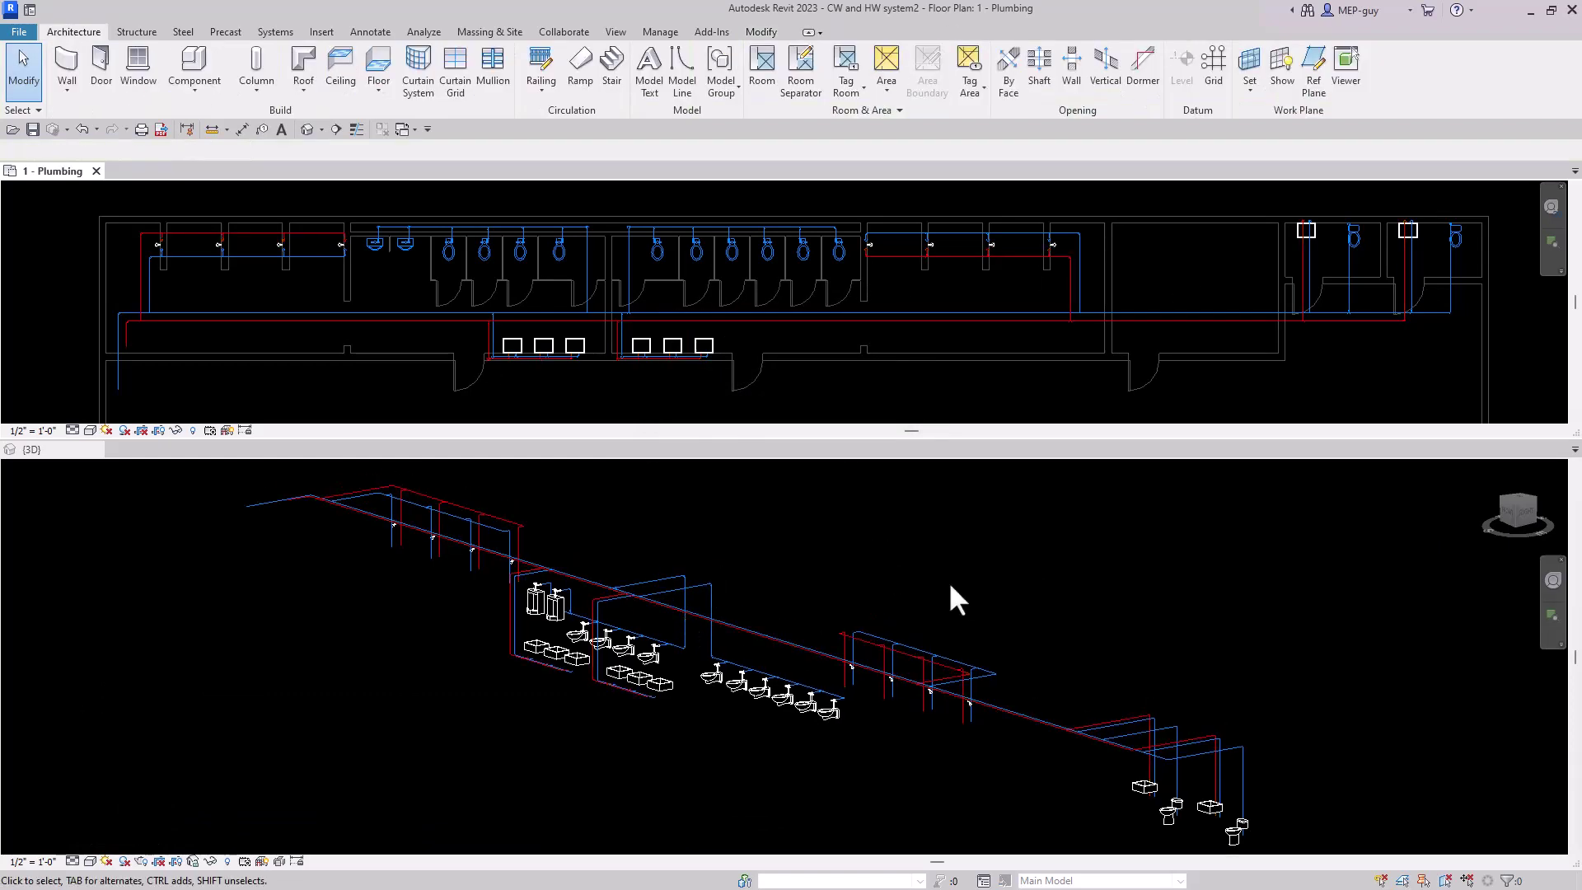
# Examine the sized hot and cold water piping in the 3D view, from the flush-valve fixtures to the tank toilets and sinks.
pyautogui.scroll(3, 643, 697)
pyautogui.scroll(-2, 680, 710)
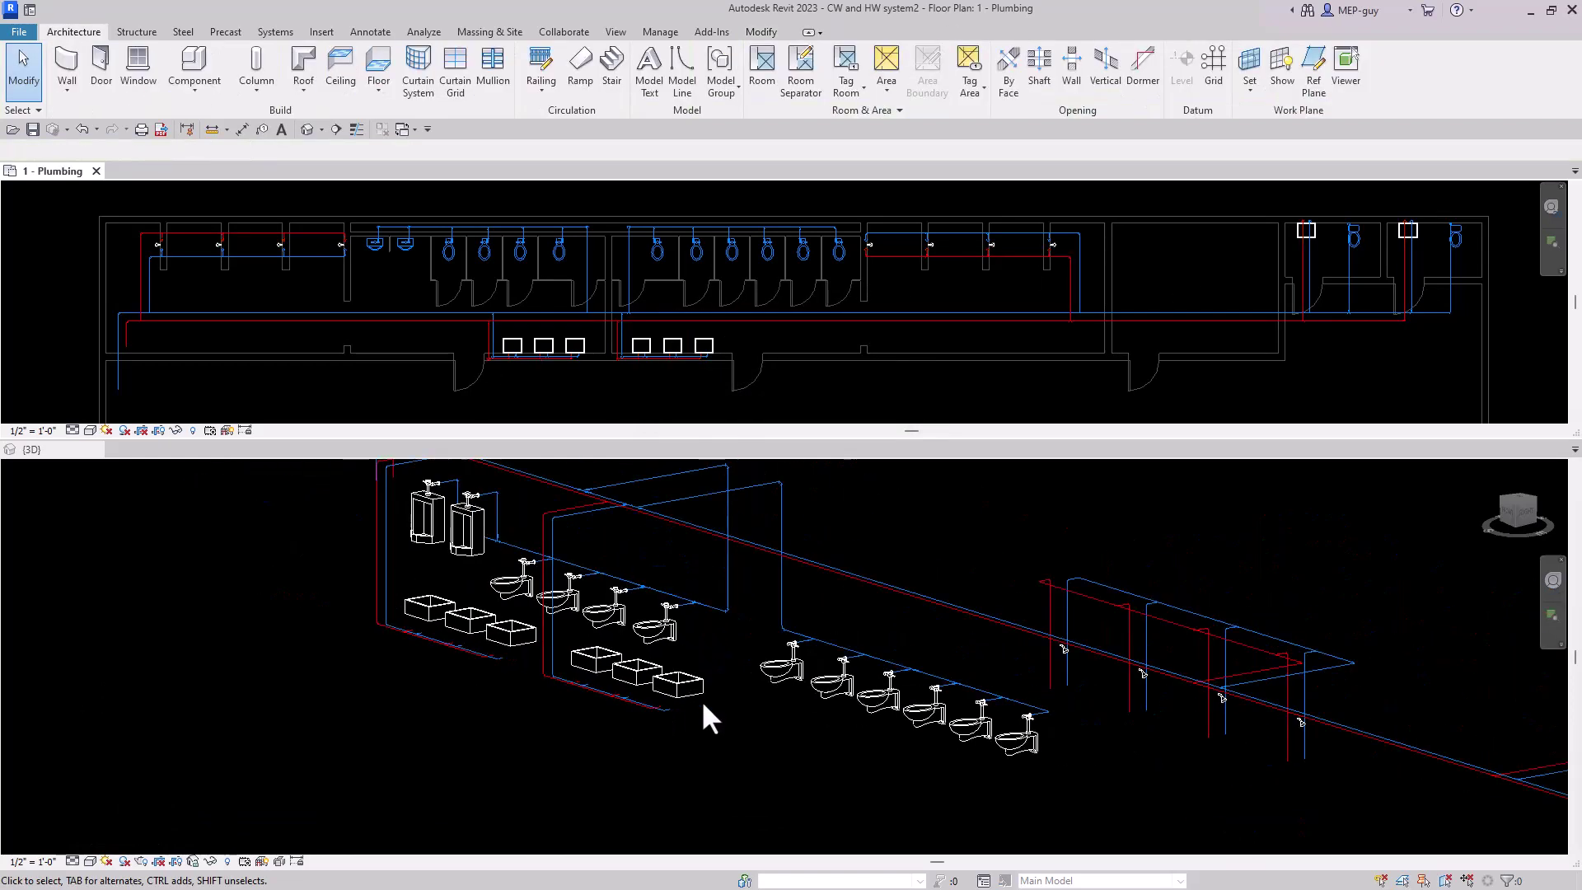
pyautogui.scroll(3, 626, 626)
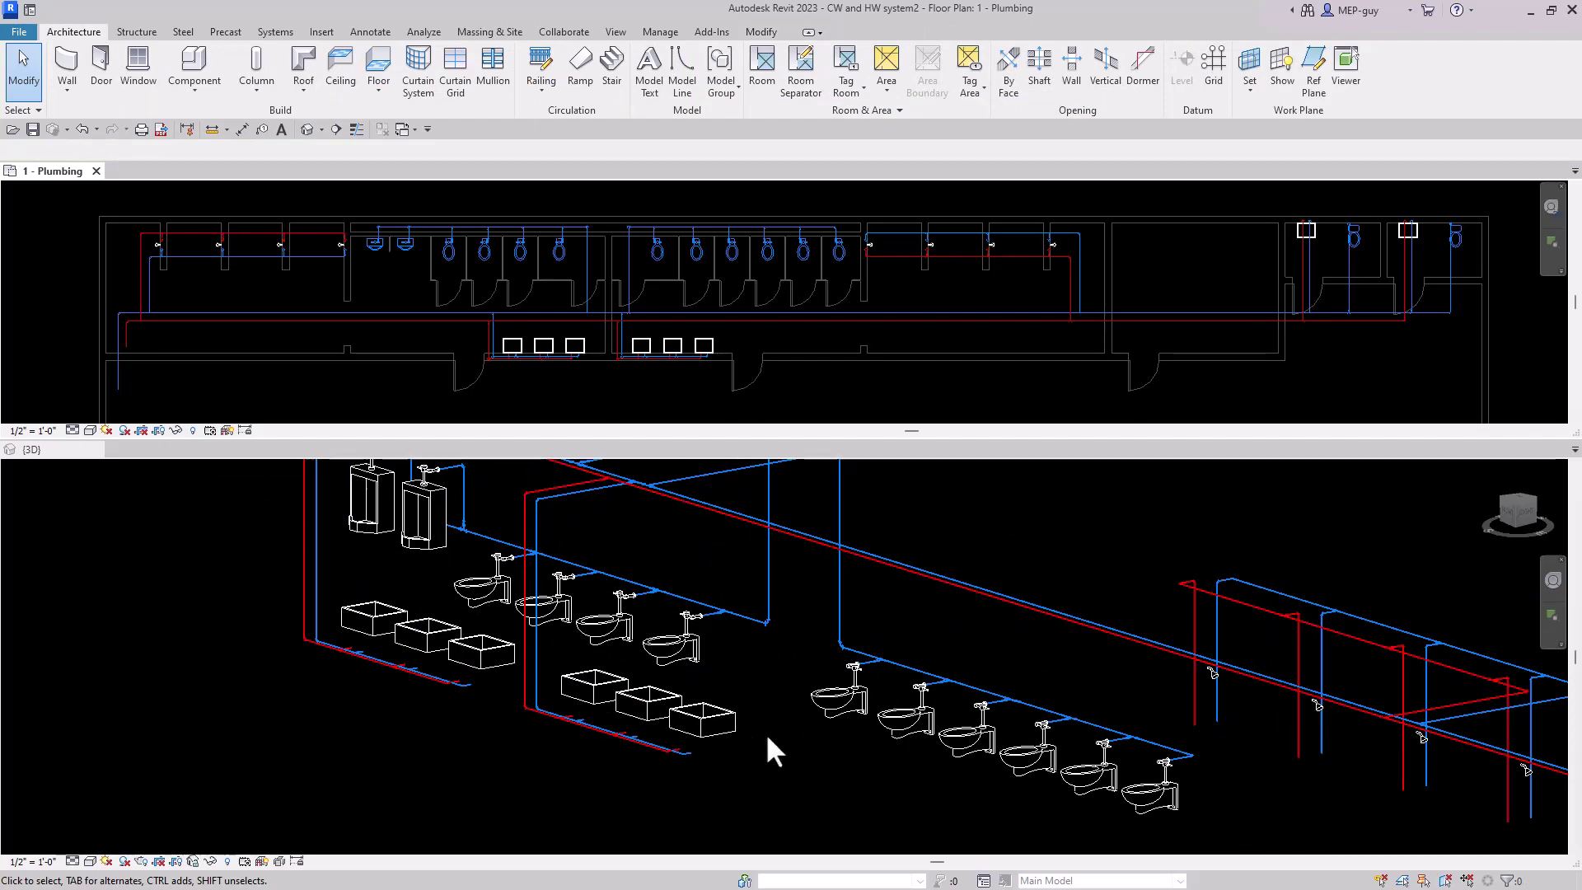
pyautogui.scroll(-5, 593, 696)
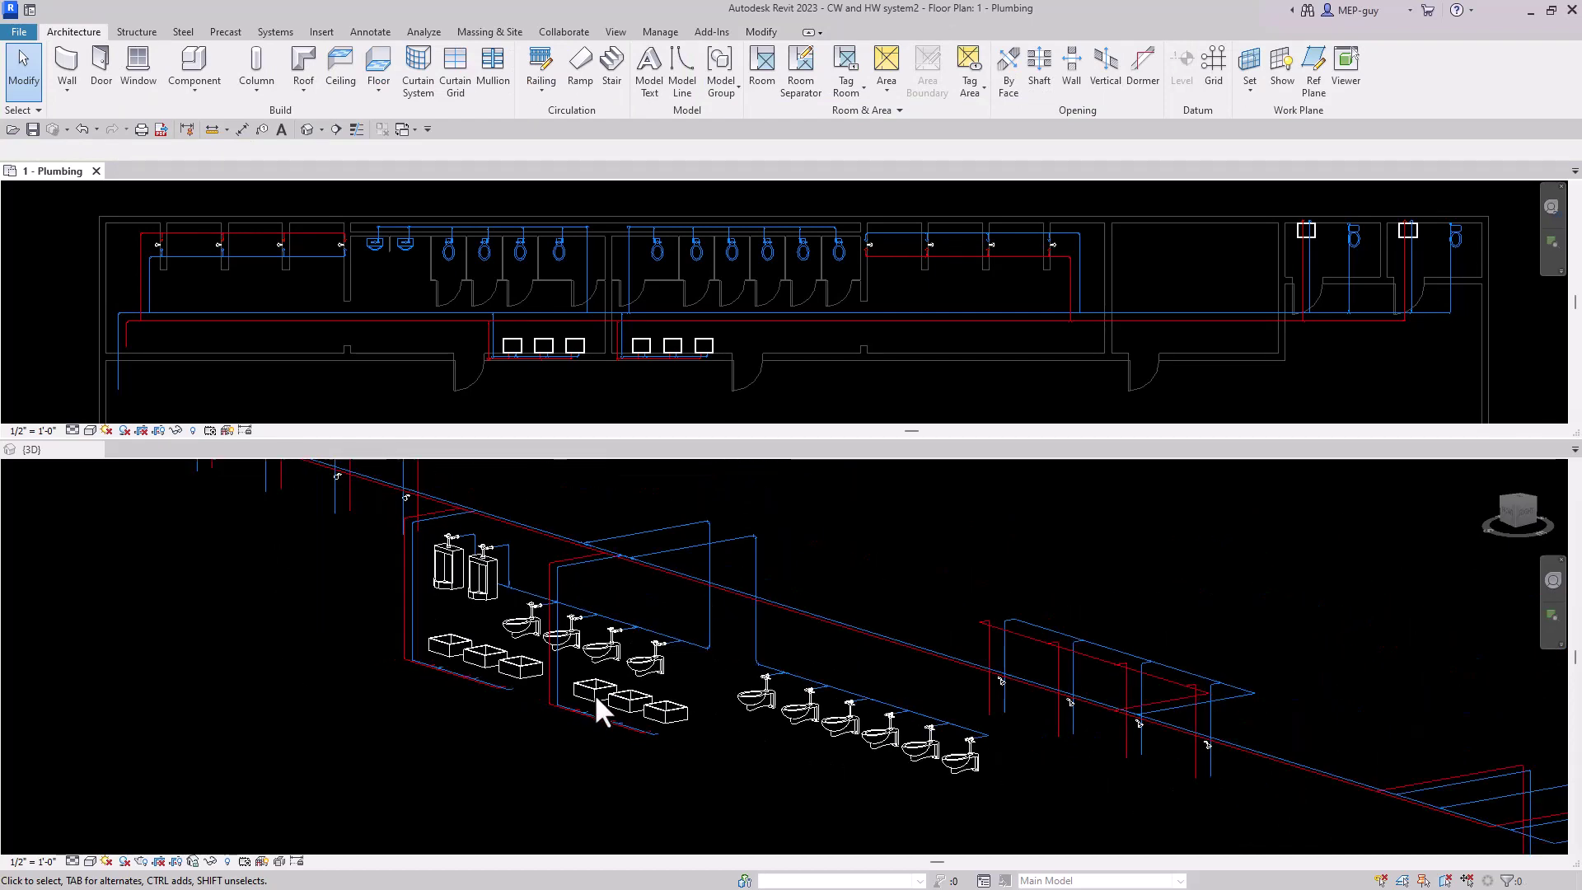
pyautogui.scroll(4, 1079, 804)
pyautogui.scroll(4, 1100, 783)
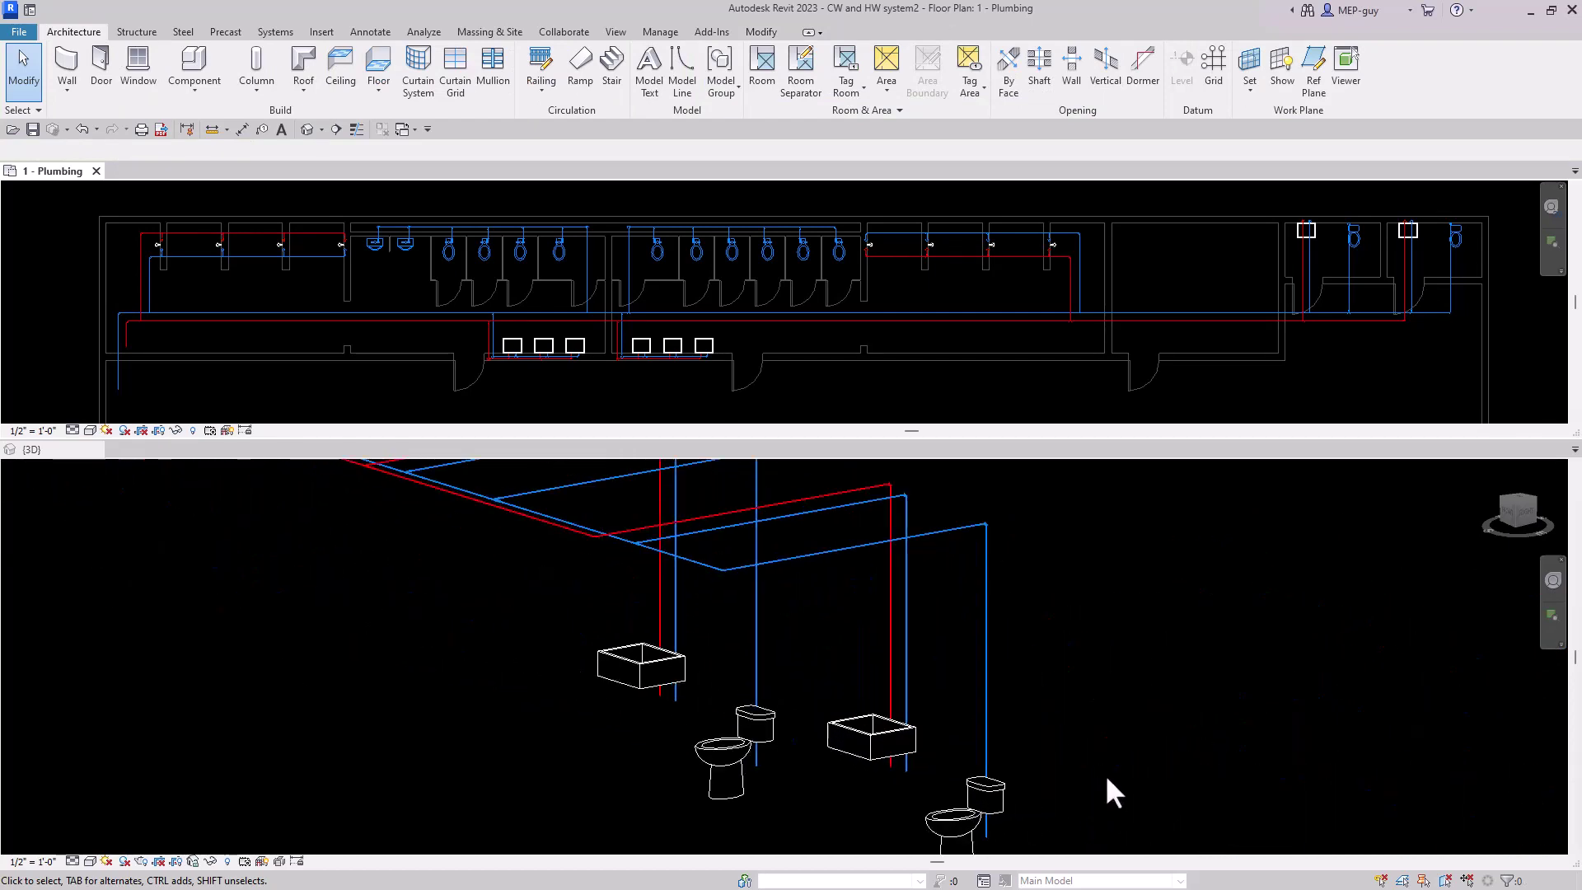
pyautogui.moveTo(1104, 741); pyautogui.dragTo(1093, 696, button='middle')
pyautogui.scroll(-5, 1129, 686)
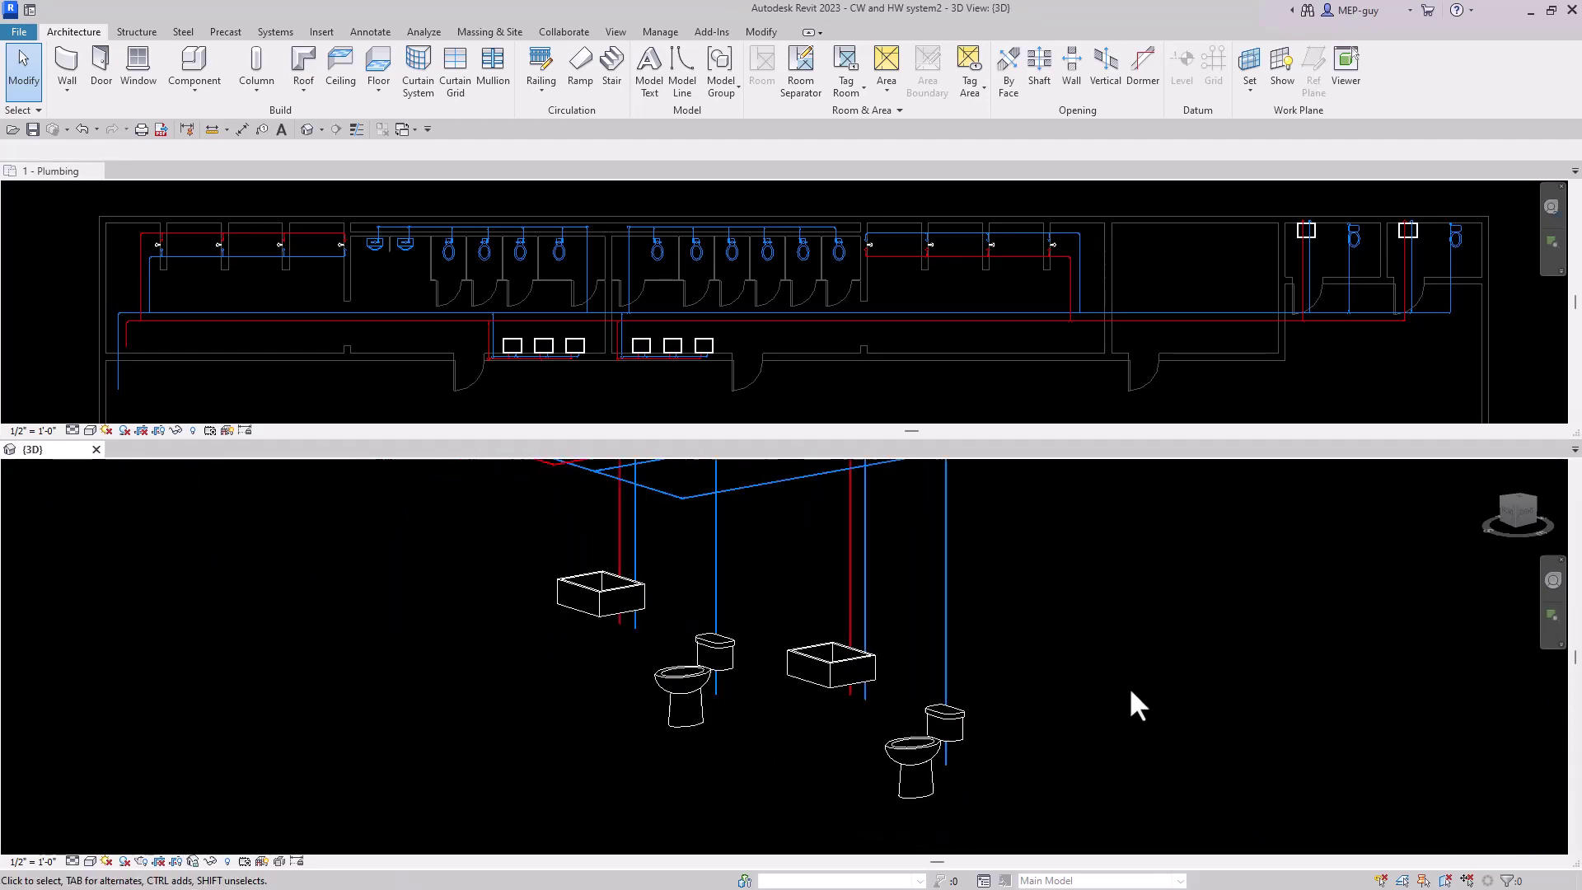